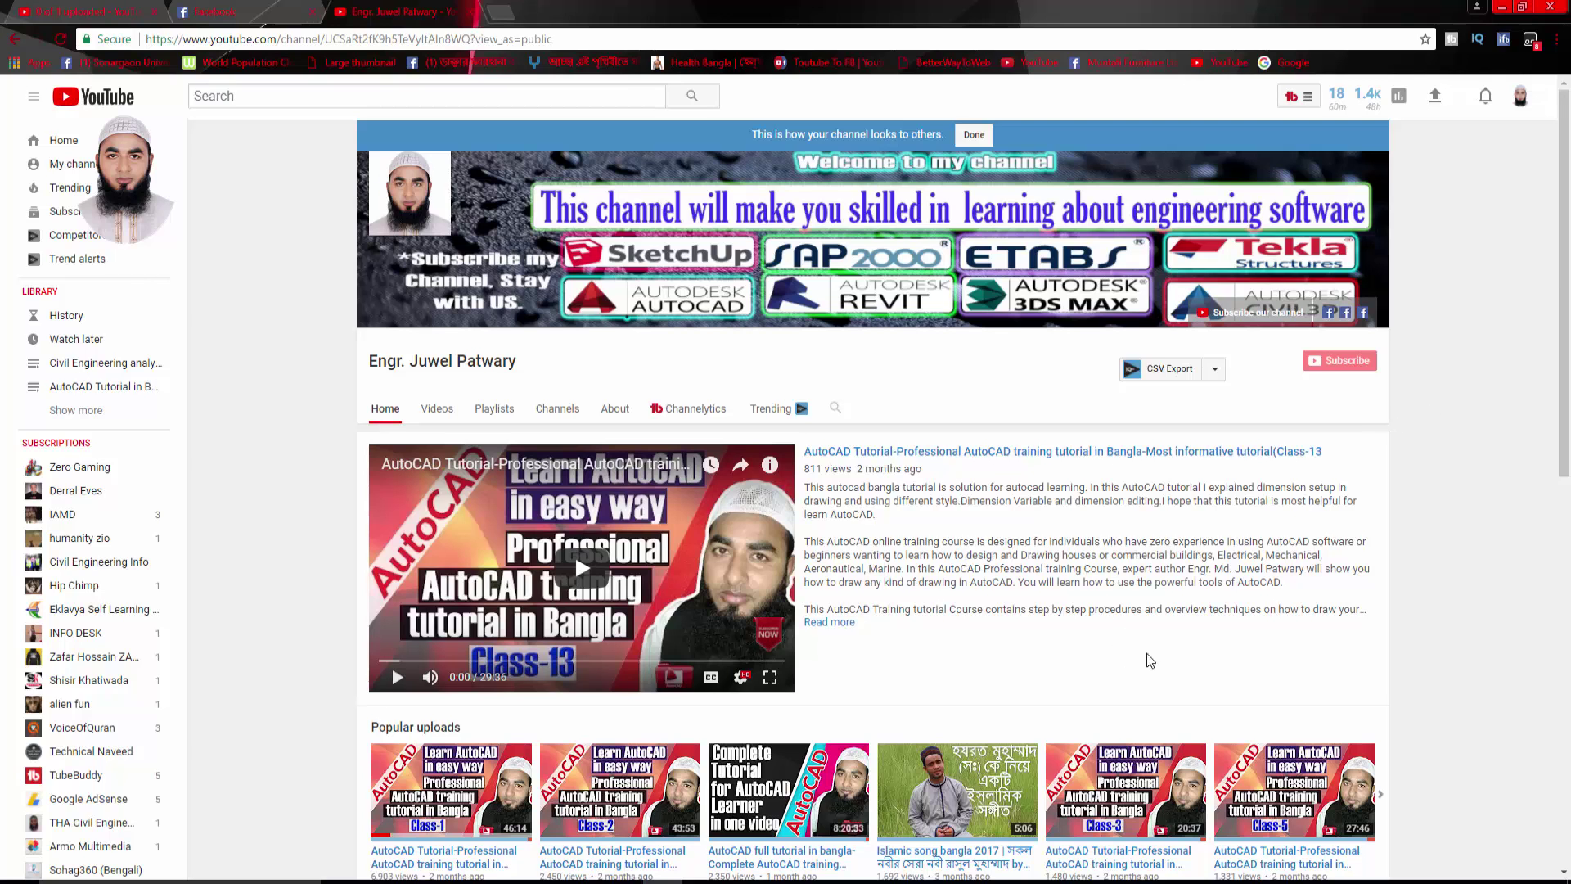
Bring the AutoCAD layout sheet of building plans in front of the browser and clear any active command.
{"action": "left_click", "coordinate": [1502, 7]}
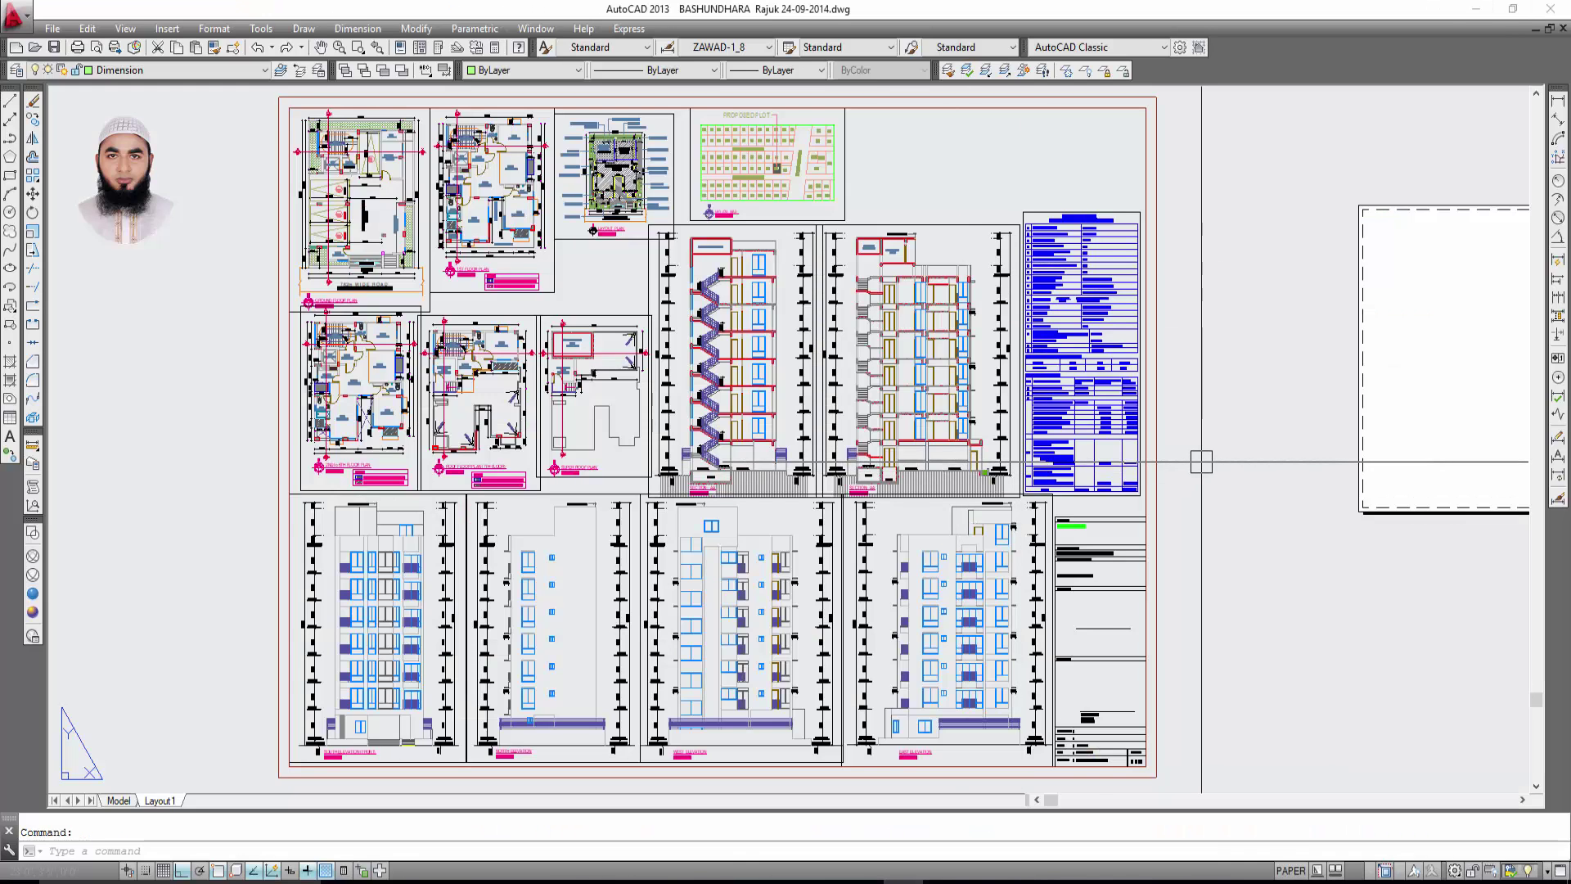
{"action": "key", "text": "Escape"}
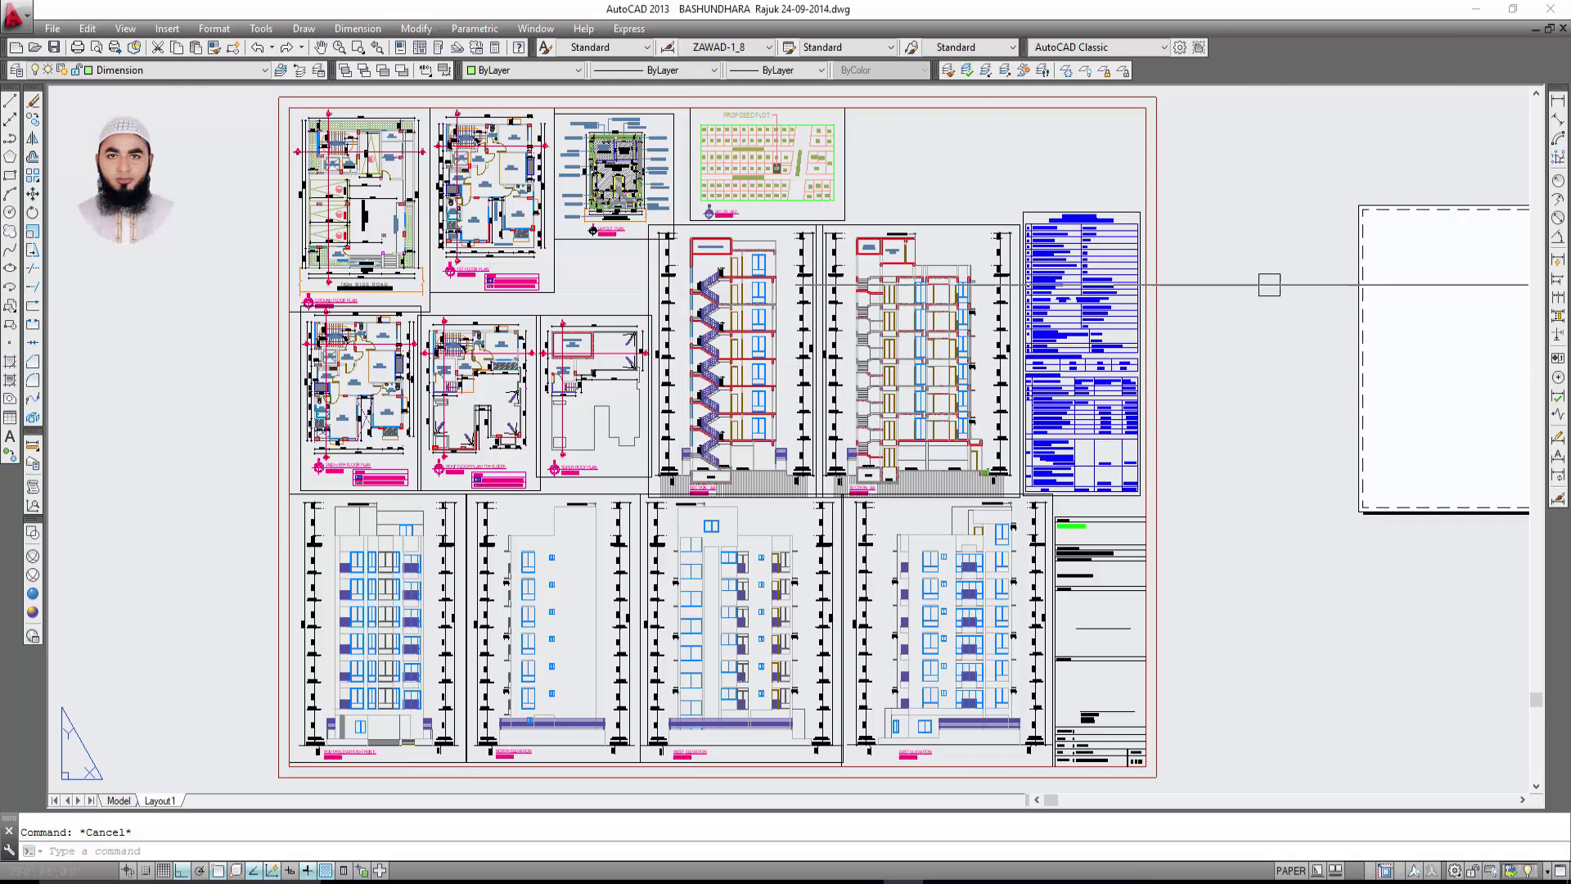
{"action": "middle_click_drag", "start_coordinate": [212, 204], "coordinate": [203, 194]}
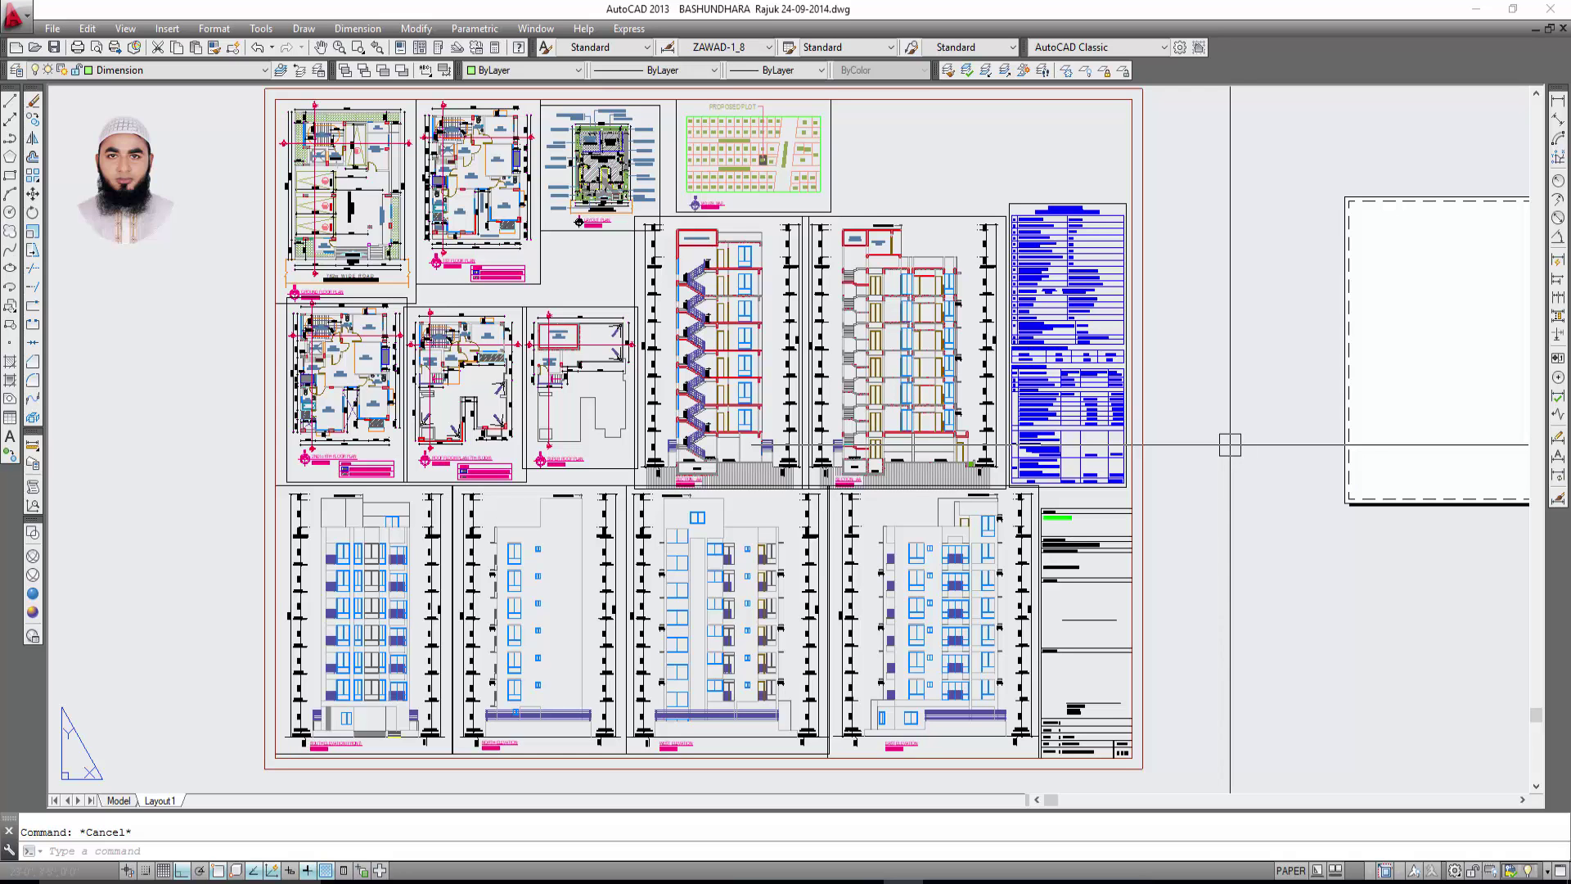
{"action": "scroll", "coordinate": [860, 188], "scroll_direction": "up", "scroll_amount": 3}
{"action": "scroll", "coordinate": [836, 155], "scroll_direction": "up", "scroll_amount": 3}
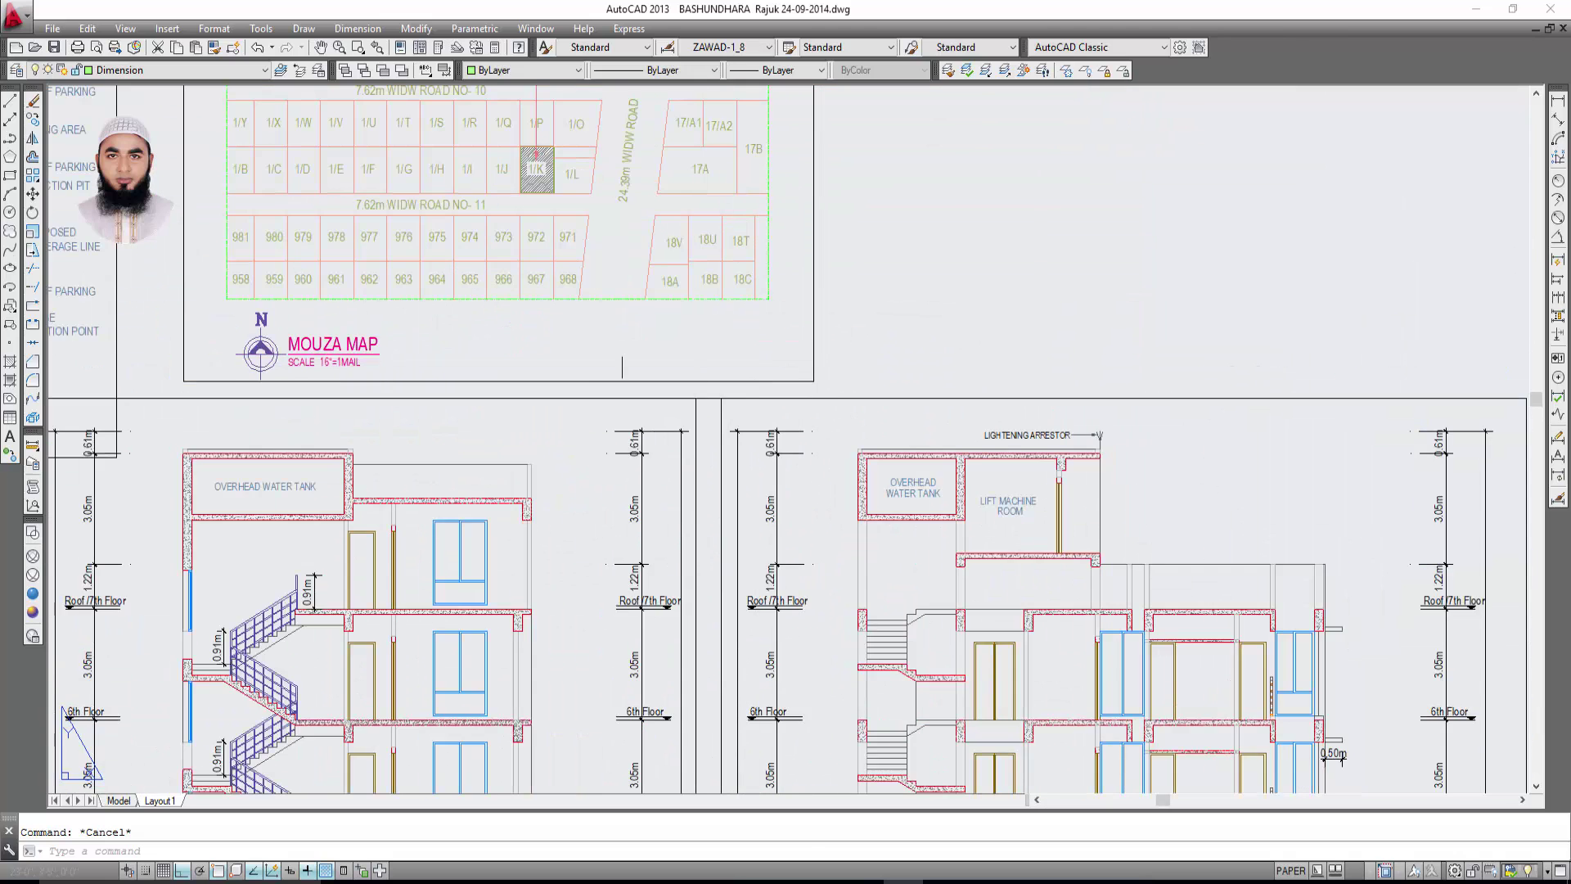
{"action": "scroll", "coordinate": [761, 409], "scroll_direction": "down", "scroll_amount": 3}
{"action": "scroll", "coordinate": [631, 218], "scroll_direction": "up", "scroll_amount": 5}
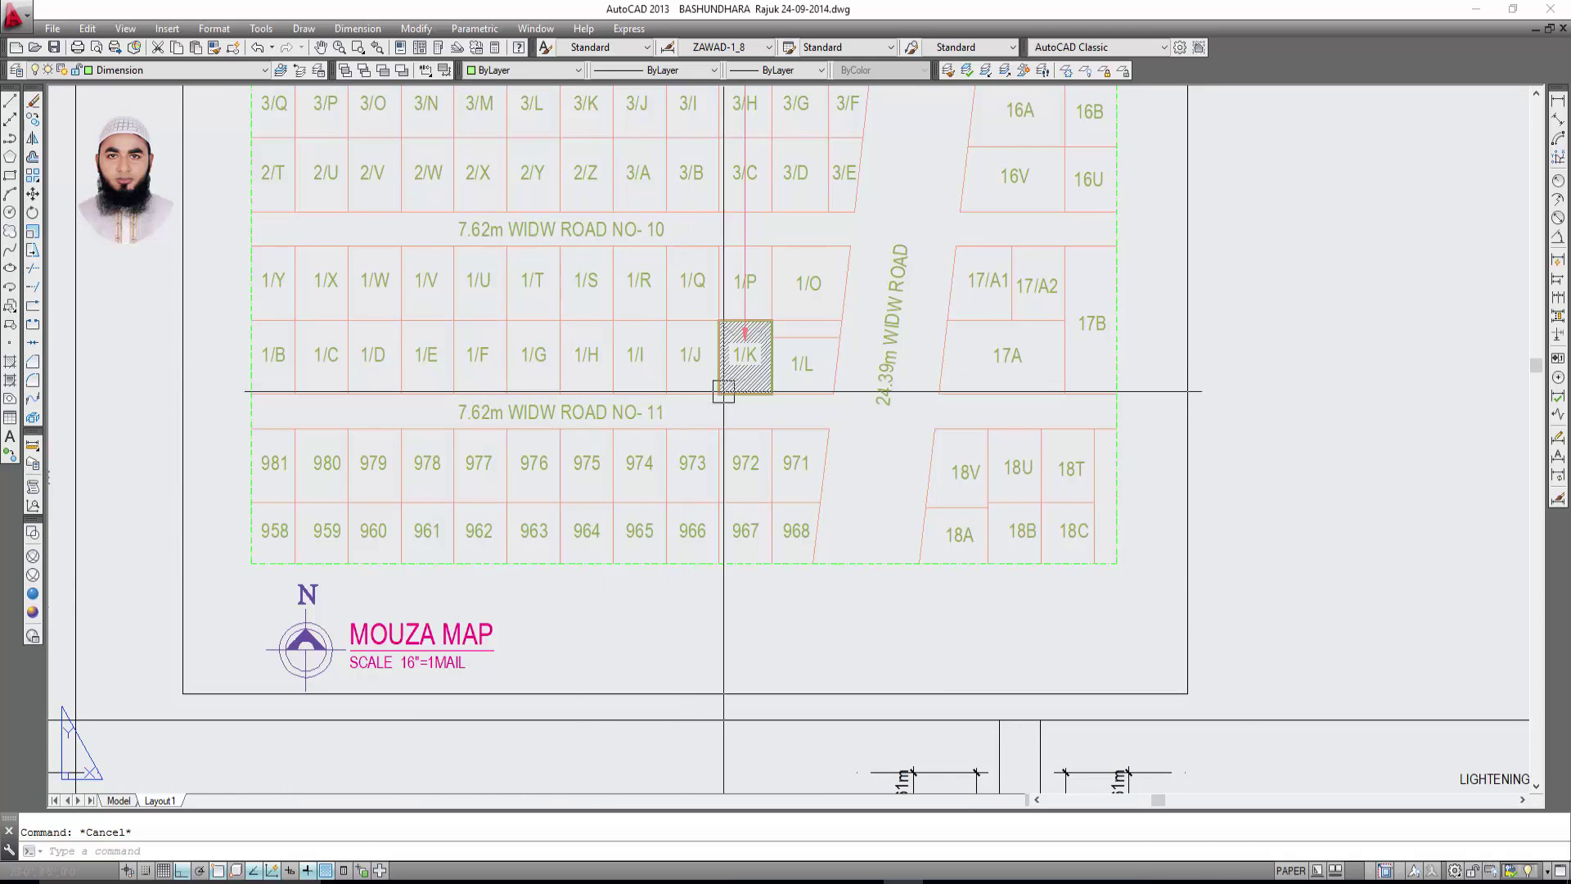
{"action": "scroll", "coordinate": [714, 413], "scroll_direction": "down", "scroll_amount": 3}
{"action": "scroll", "coordinate": [704, 327], "scroll_direction": "down", "scroll_amount": 3}
{"action": "scroll", "coordinate": [708, 238], "scroll_direction": "up", "scroll_amount": 5}
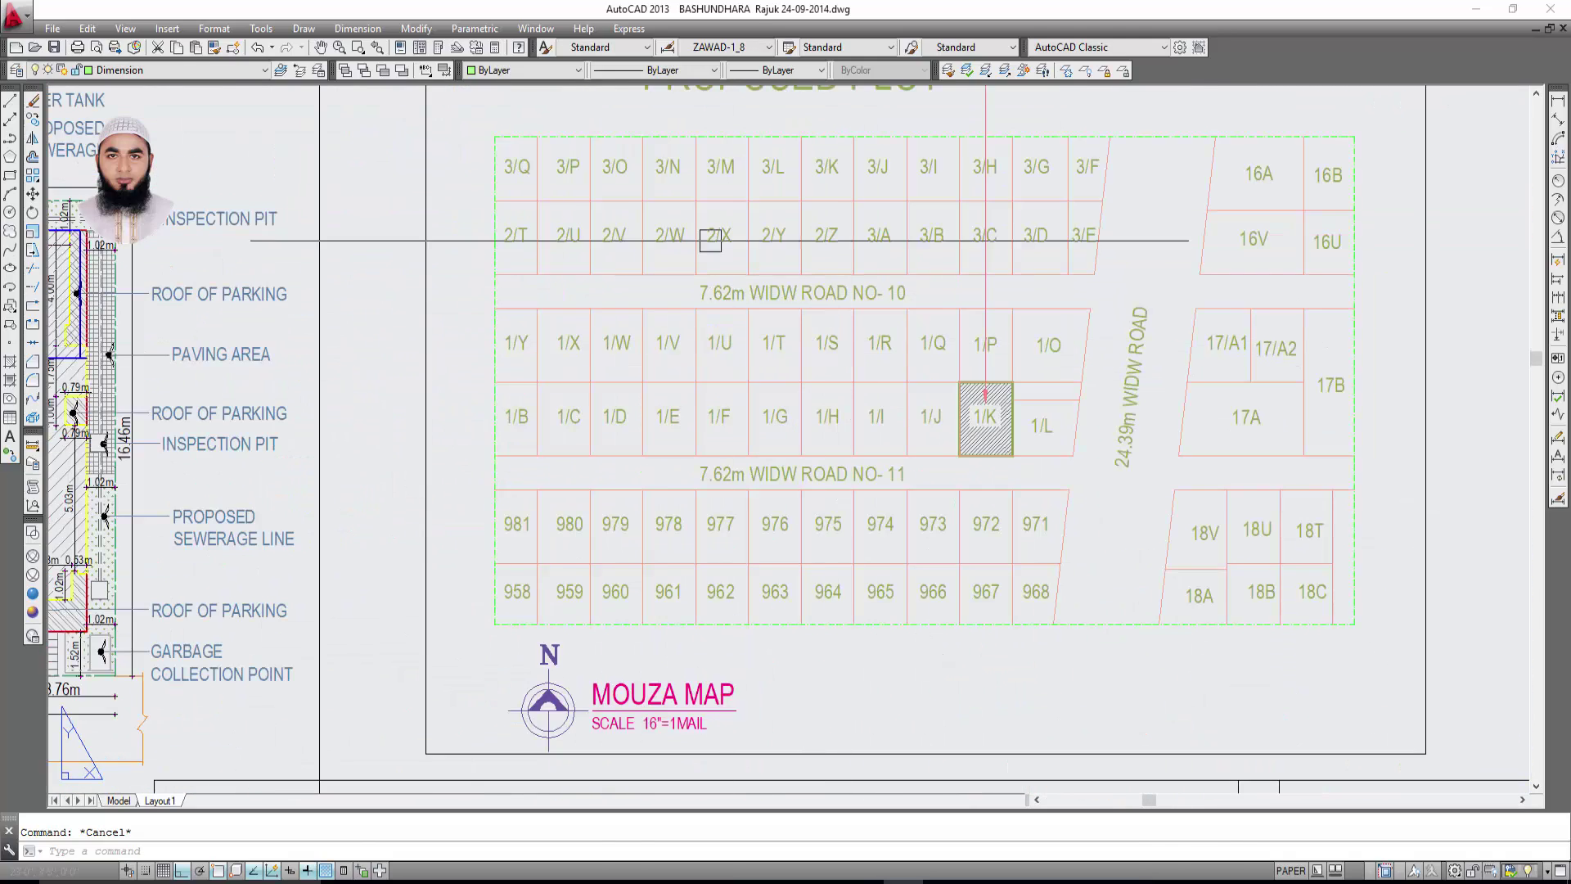
{"action": "scroll", "coordinate": [490, 392], "scroll_direction": "down", "scroll_amount": 3}
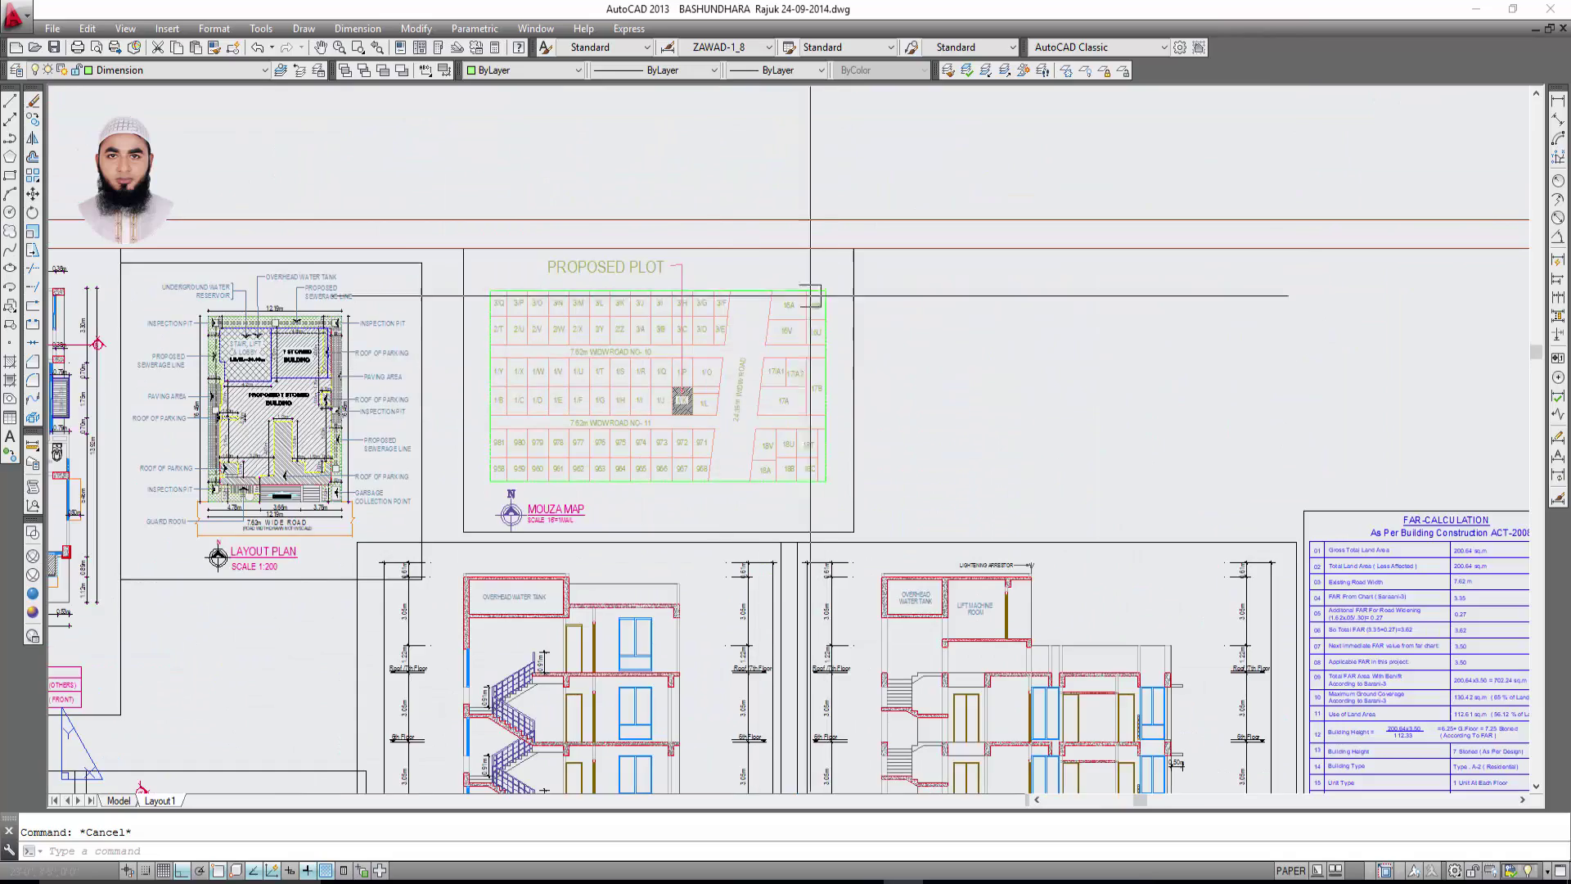
{"action": "scroll", "coordinate": [810, 298], "scroll_direction": "up", "scroll_amount": 2}
{"action": "scroll", "coordinate": [784, 413], "scroll_direction": "down", "scroll_amount": 2}
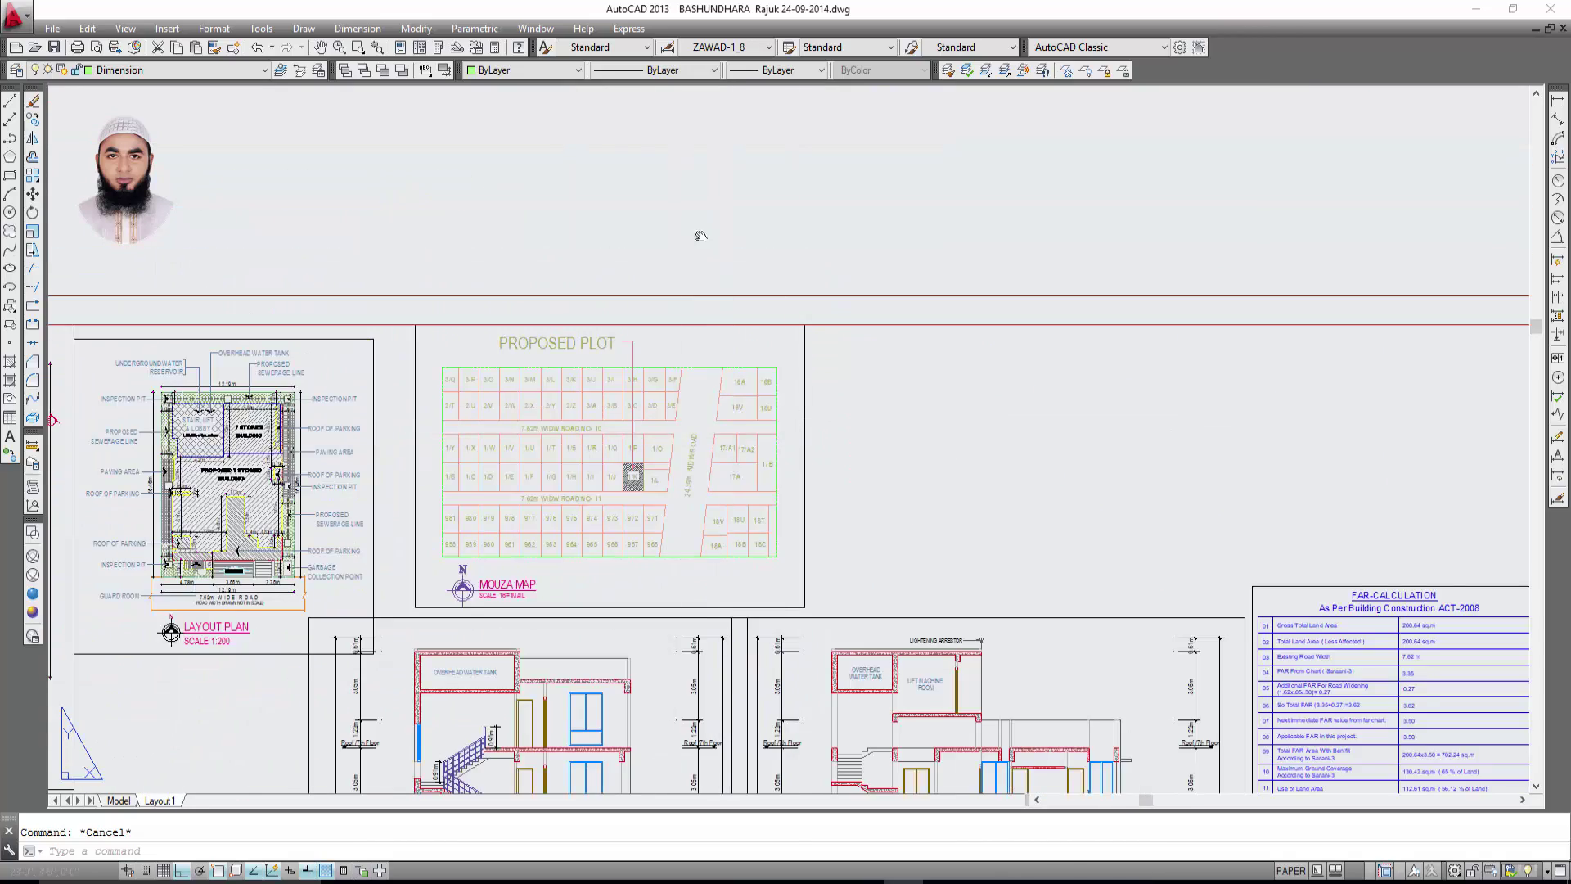
{"action": "scroll", "coordinate": [561, 155], "scroll_direction": "down", "scroll_amount": 1}
{"action": "scroll", "coordinate": [532, 204], "scroll_direction": "up", "scroll_amount": 3}
{"action": "scroll", "coordinate": [532, 205], "scroll_direction": "up", "scroll_amount": 1}
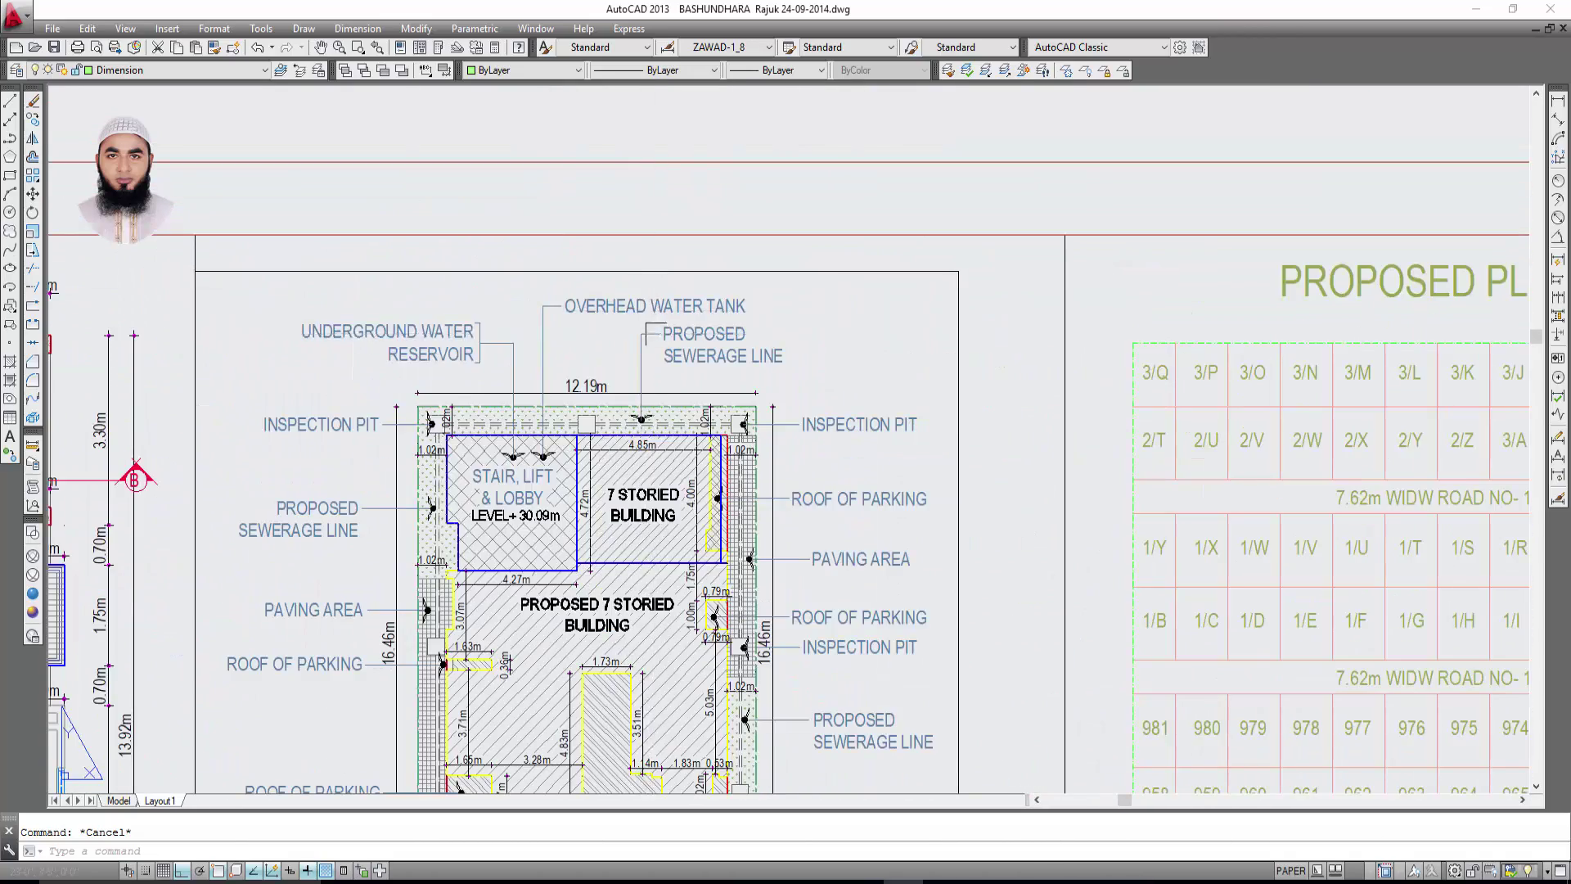
{"action": "scroll", "coordinate": [573, 212], "scroll_direction": "down", "scroll_amount": 1}
{"action": "scroll", "coordinate": [572, 213], "scroll_direction": "down", "scroll_amount": 1}
{"action": "scroll", "coordinate": [532, 344], "scroll_direction": "up", "scroll_amount": 2}
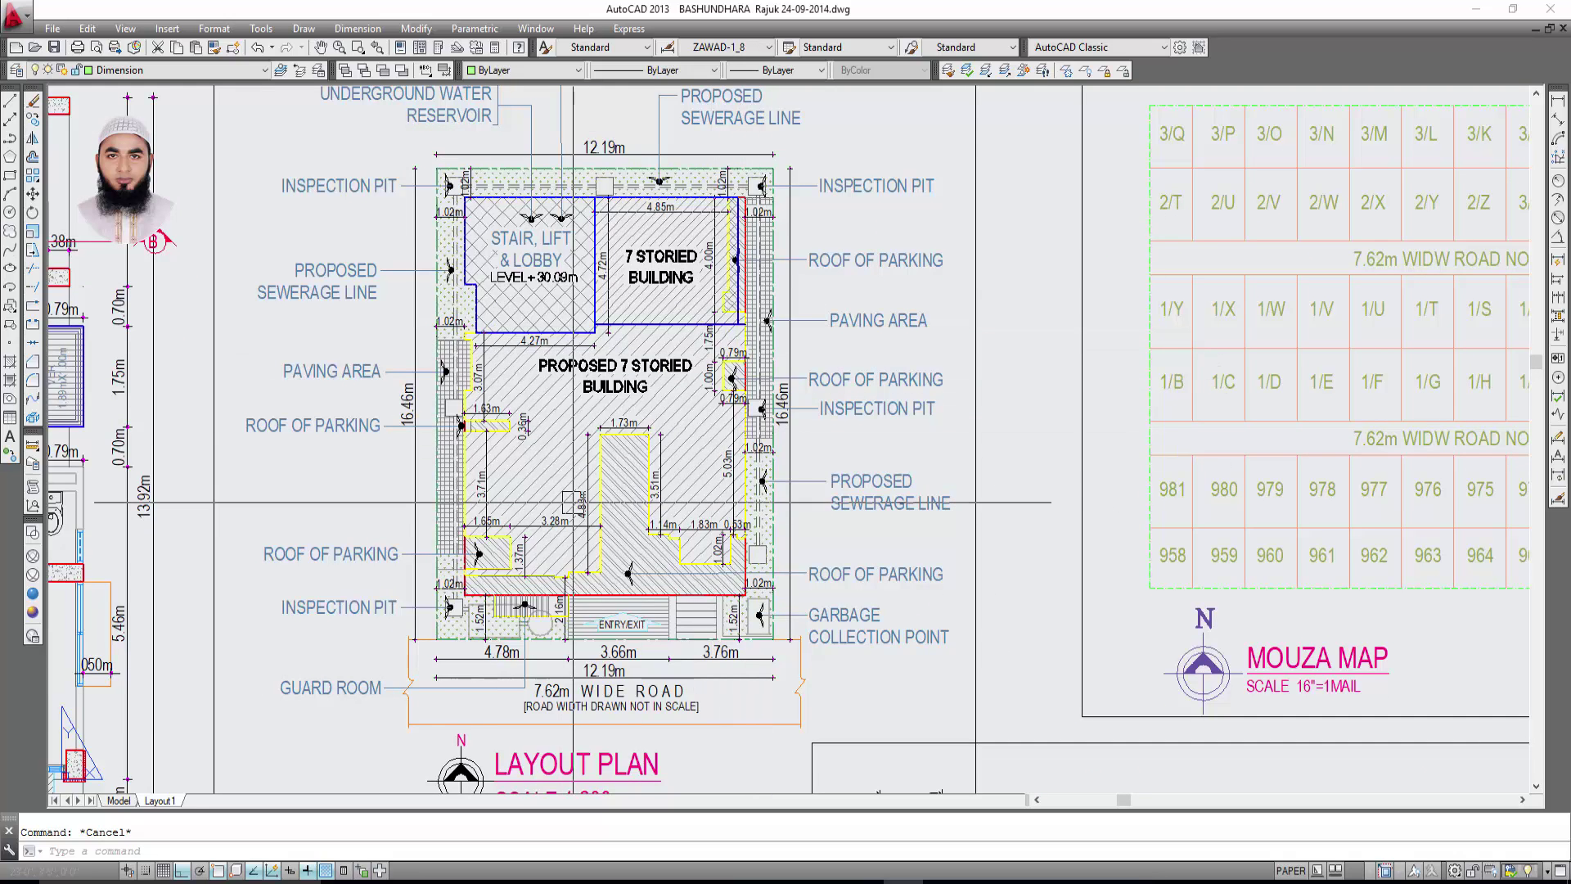
{"action": "scroll", "coordinate": [610, 489], "scroll_direction": "down", "scroll_amount": 3}
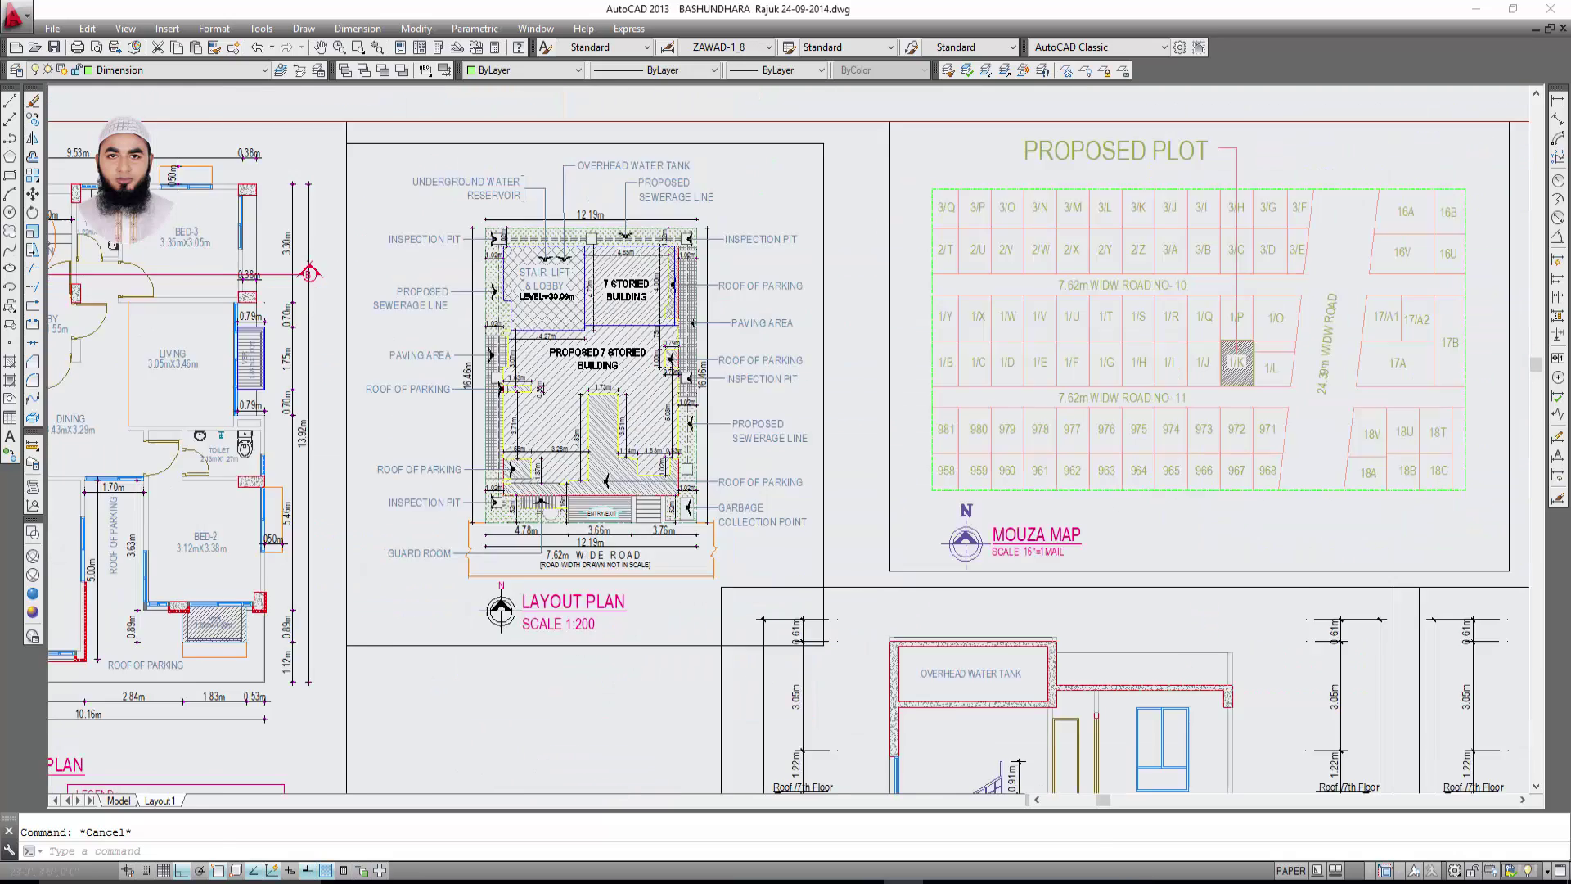
{"action": "scroll", "coordinate": [610, 489], "scroll_direction": "down", "scroll_amount": 2}
{"action": "scroll", "coordinate": [611, 488], "scroll_direction": "up", "scroll_amount": 3}
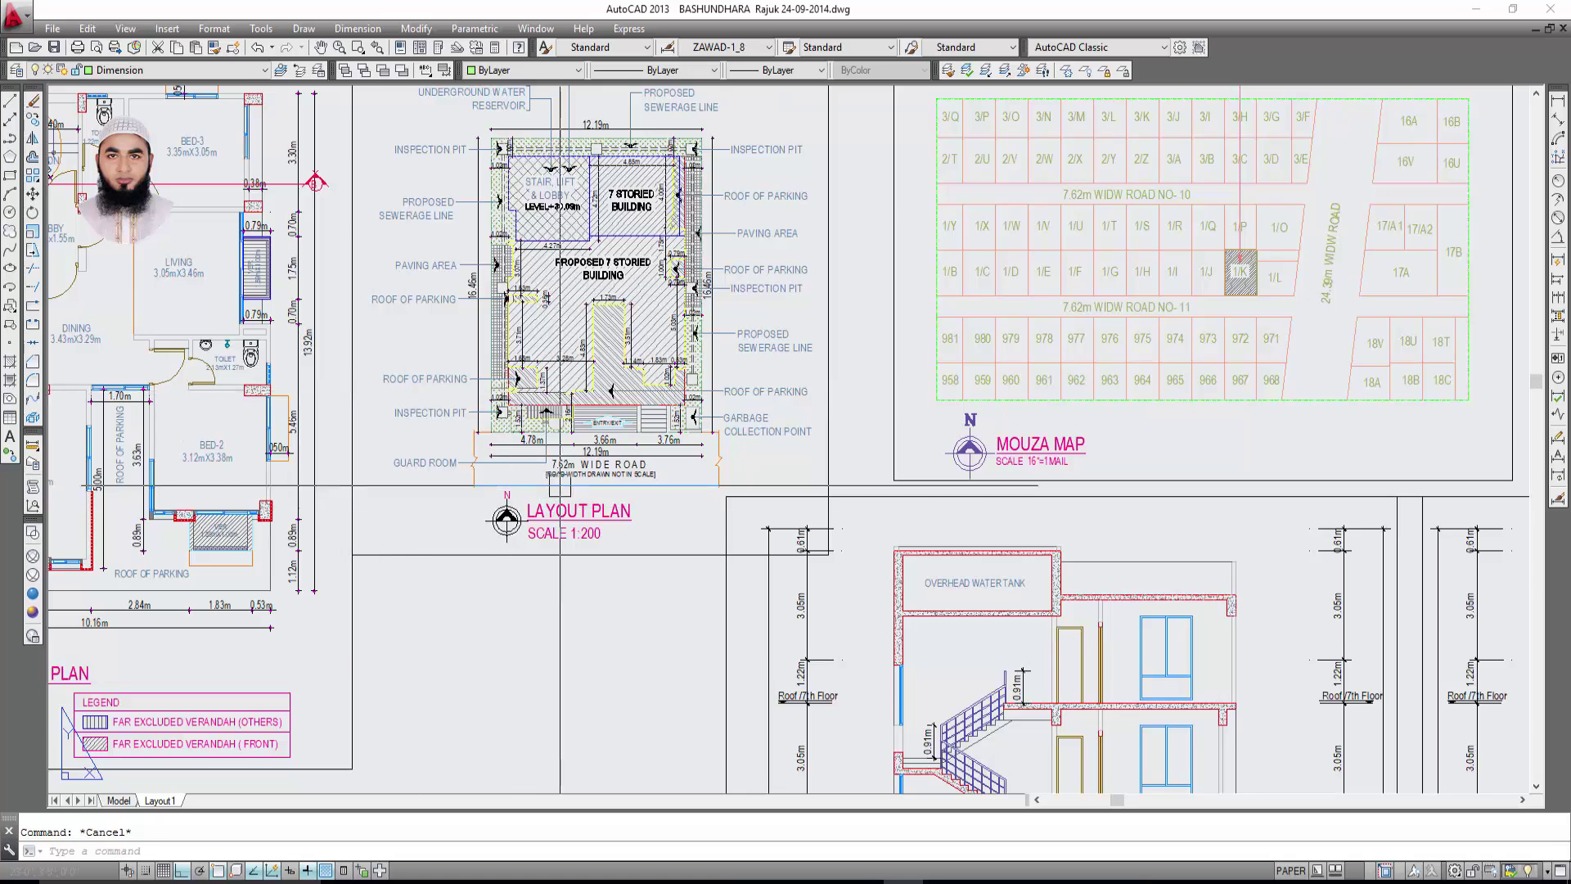
{"action": "scroll", "coordinate": [499, 491], "scroll_direction": "down", "scroll_amount": 3}
{"action": "scroll", "coordinate": [737, 244], "scroll_direction": "down", "scroll_amount": 2}
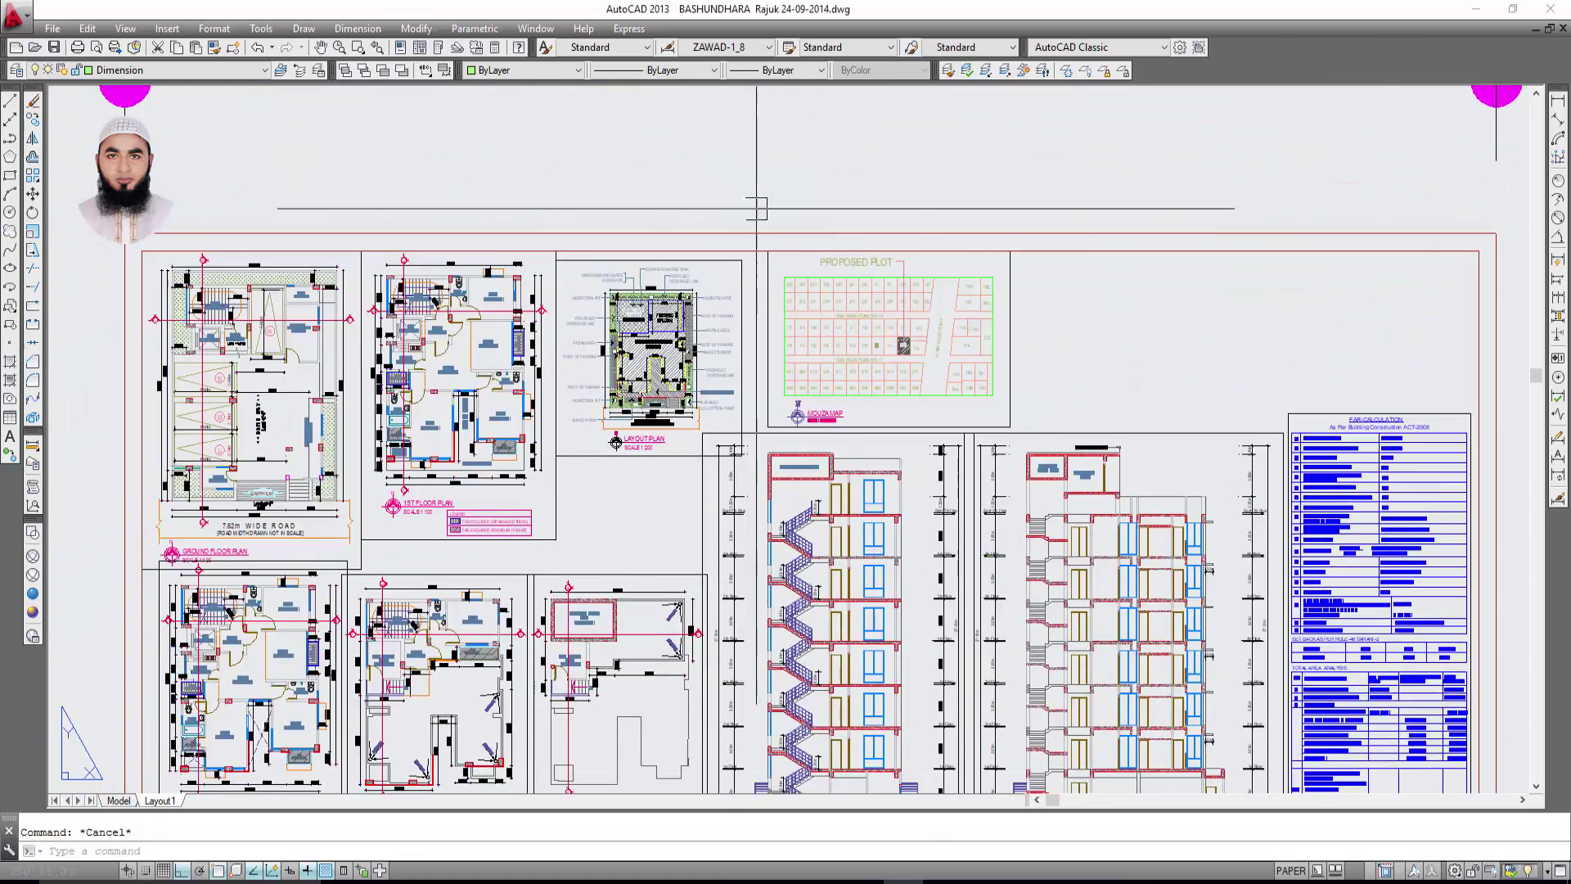
{"action": "scroll", "coordinate": [308, 614], "scroll_direction": "down", "scroll_amount": 2}
{"action": "middle_click_drag", "start_coordinate": [309, 614], "coordinate": [367, 433]}
{"action": "scroll", "coordinate": [366, 425], "scroll_direction": "down", "scroll_amount": 2}
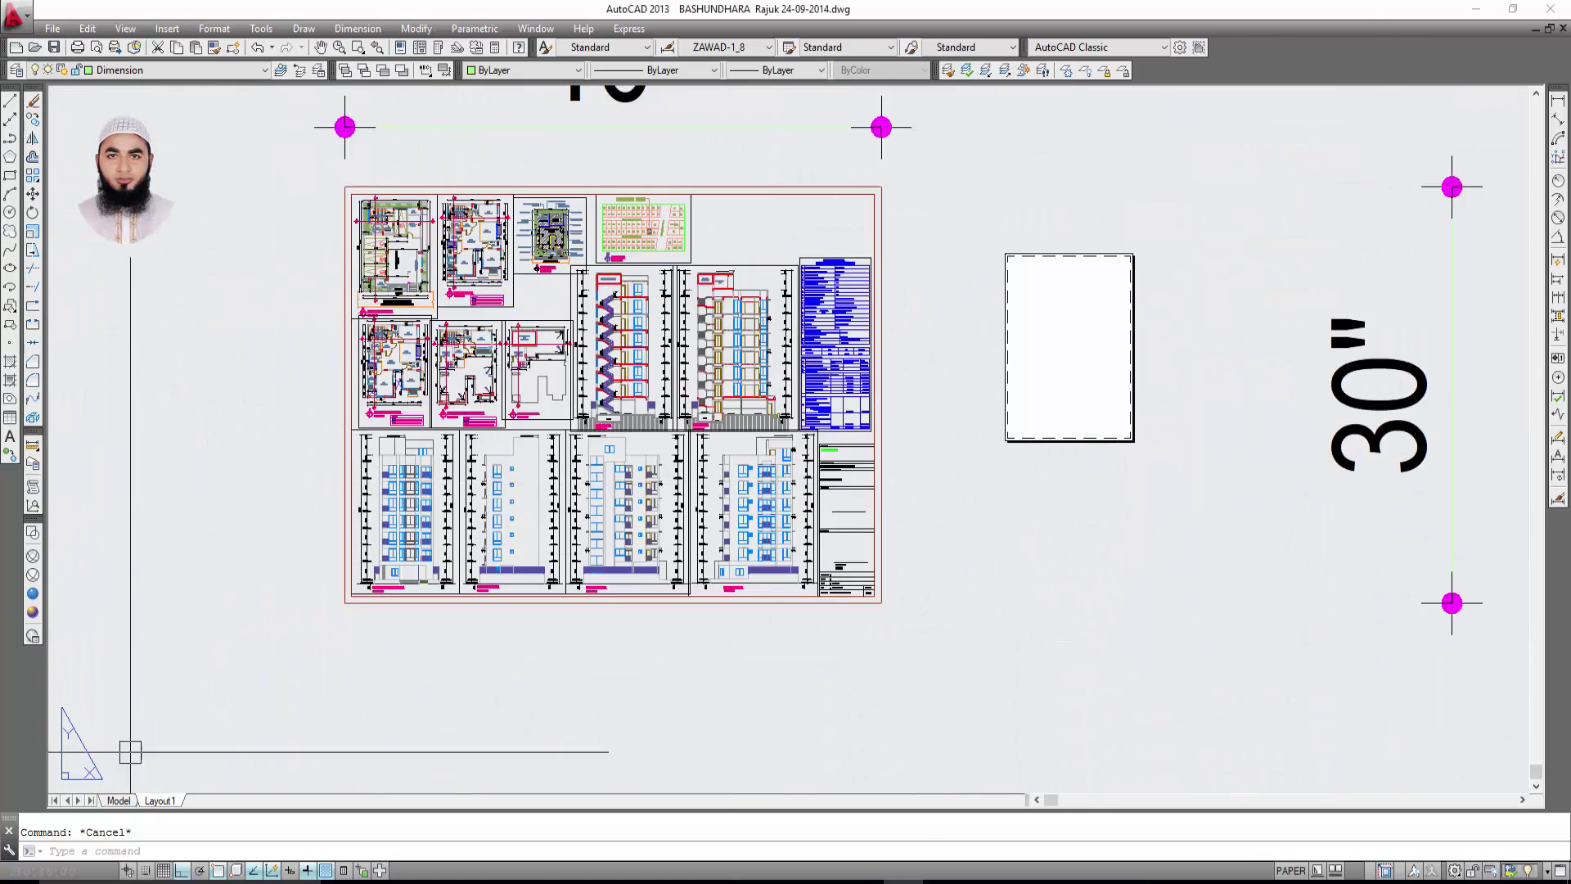
{"action": "left_click", "coordinate": [119, 801]}
{"action": "scroll", "coordinate": [742, 335], "scroll_direction": "up", "scroll_amount": 3}
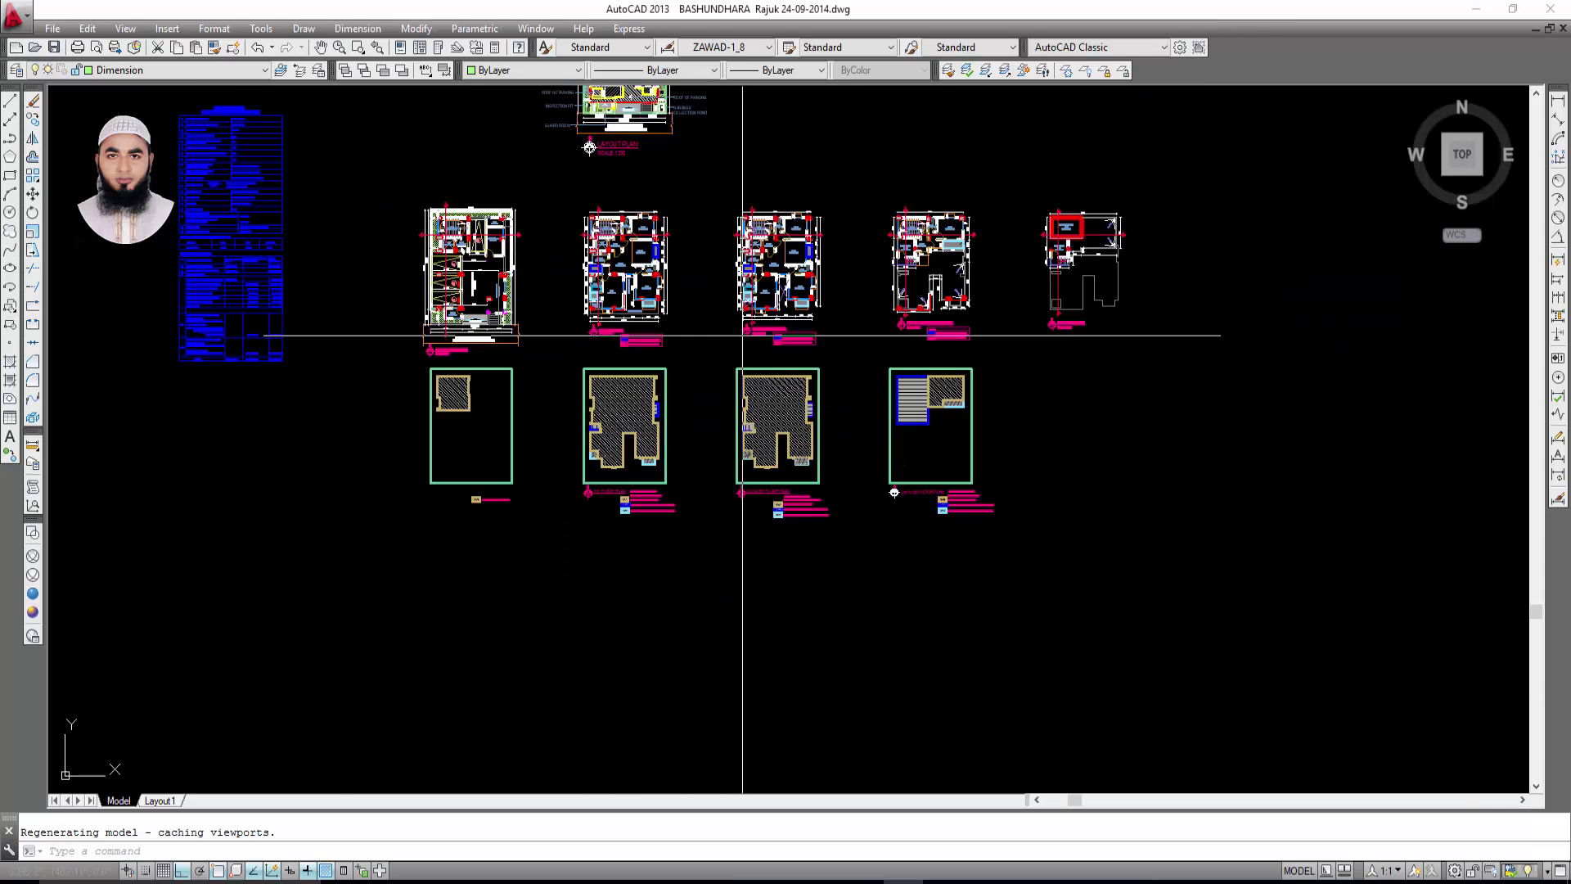
{"action": "scroll", "coordinate": [362, 406], "scroll_direction": "down", "scroll_amount": 2}
{"action": "scroll", "coordinate": [630, 262], "scroll_direction": "down", "scroll_amount": 2}
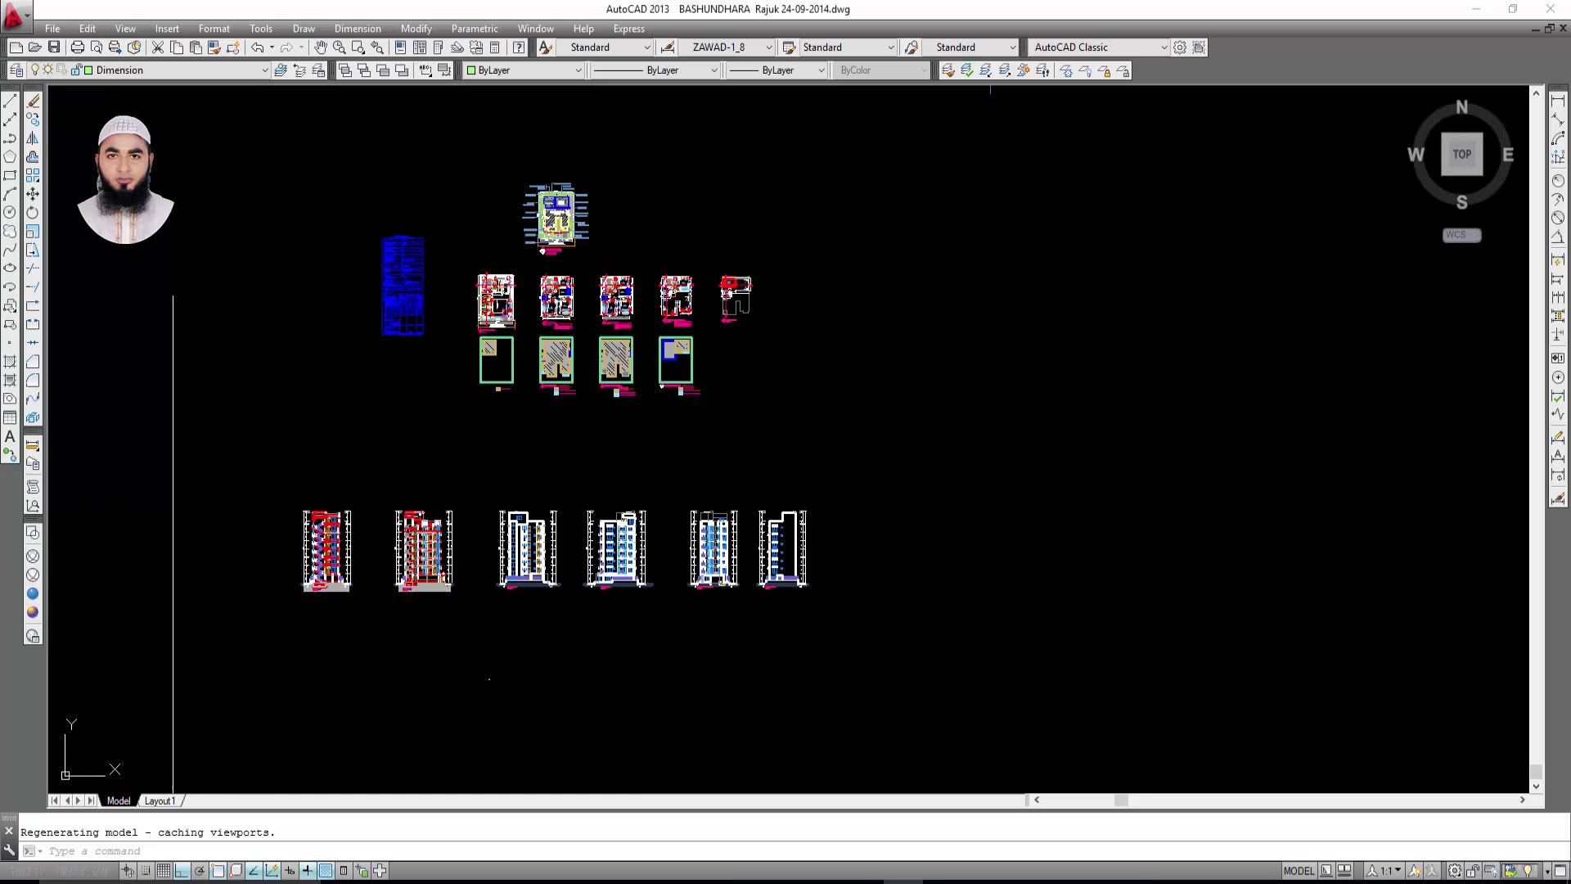
{"action": "left_click", "coordinate": [162, 800]}
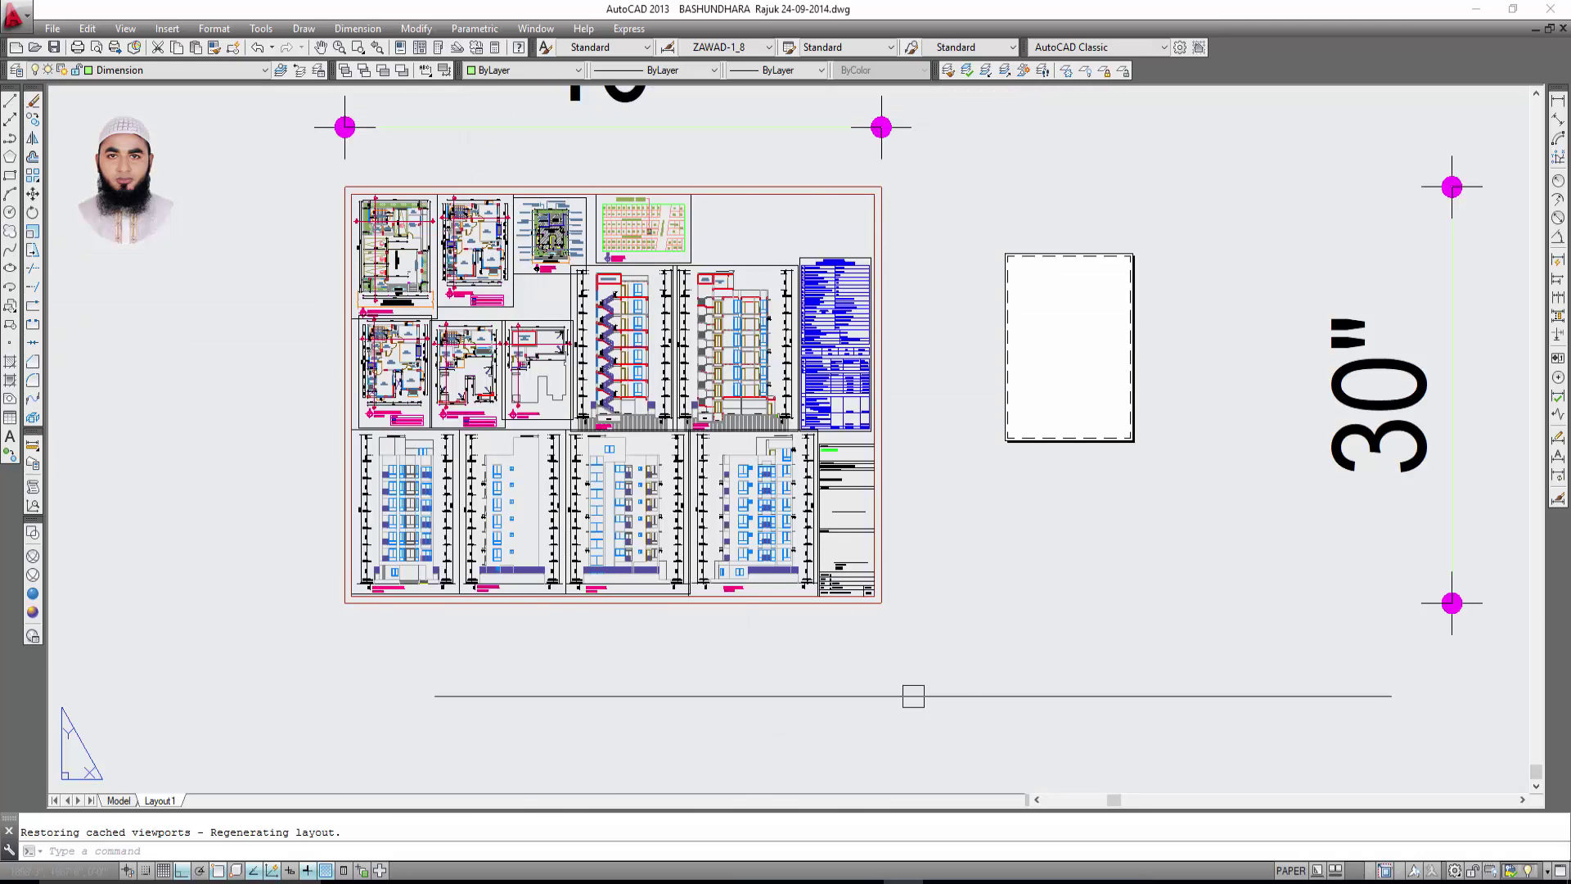
{"action": "left_click", "coordinate": [119, 802]}
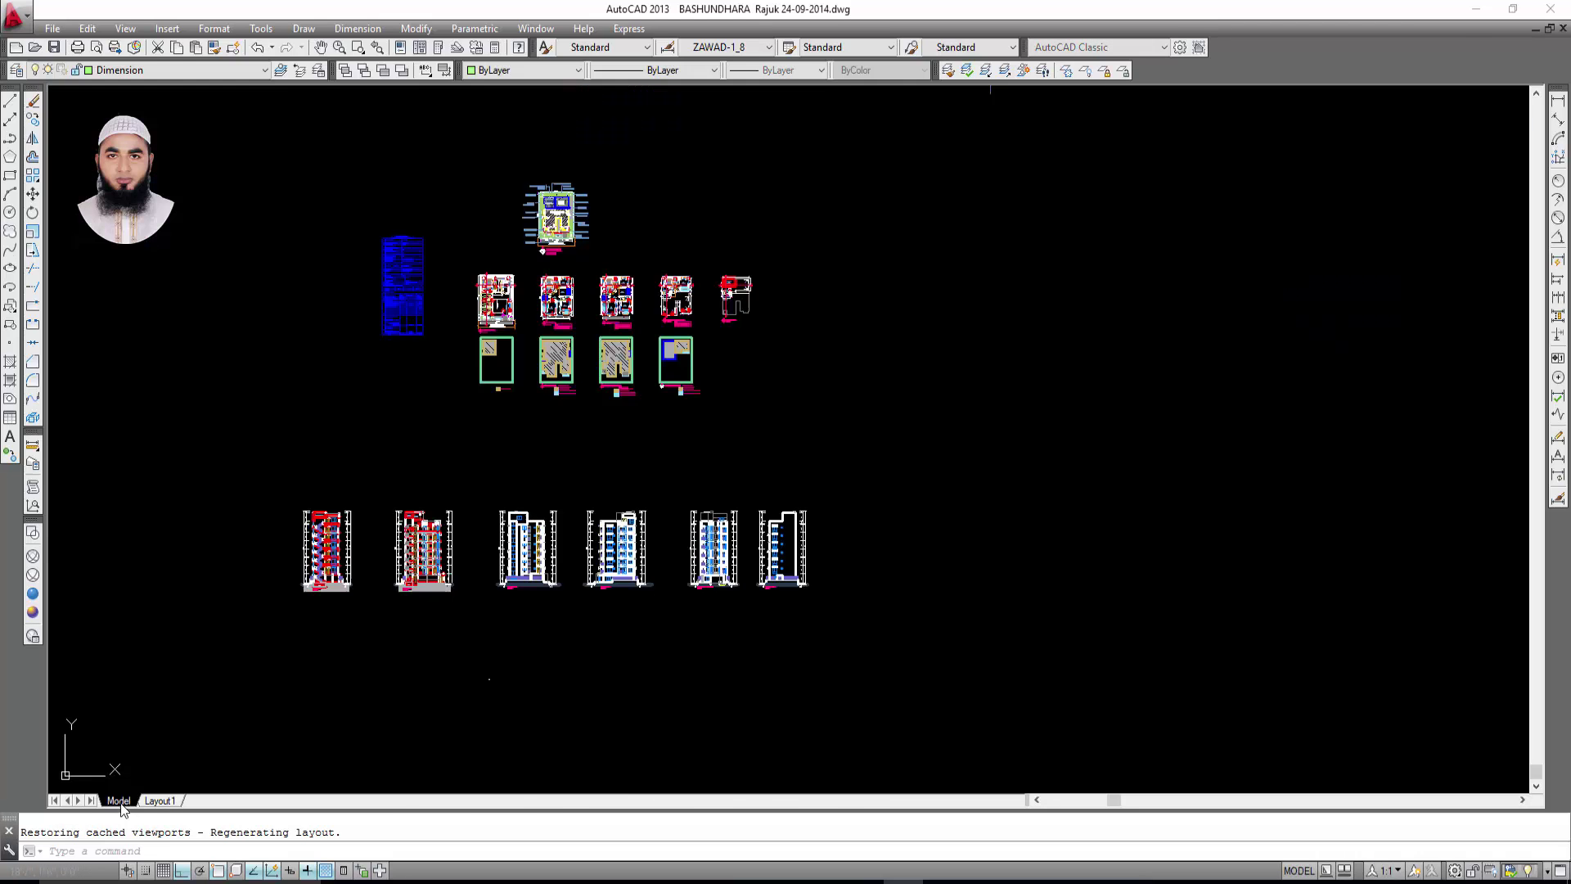
{"action": "key", "text": "Escape"}
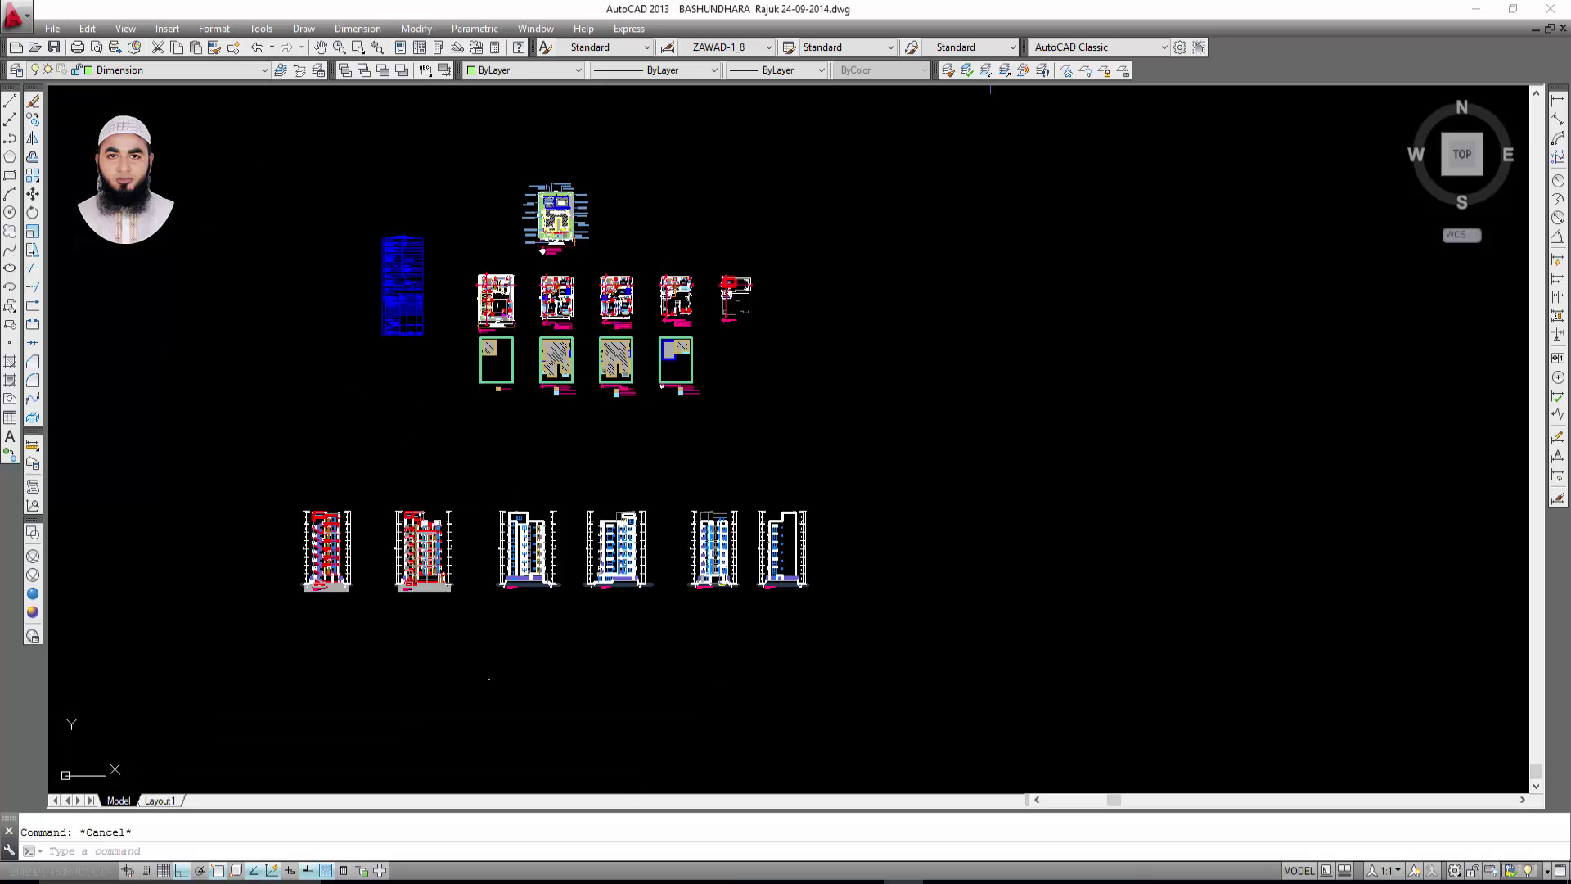
{"action": "left_click", "coordinate": [143, 801]}
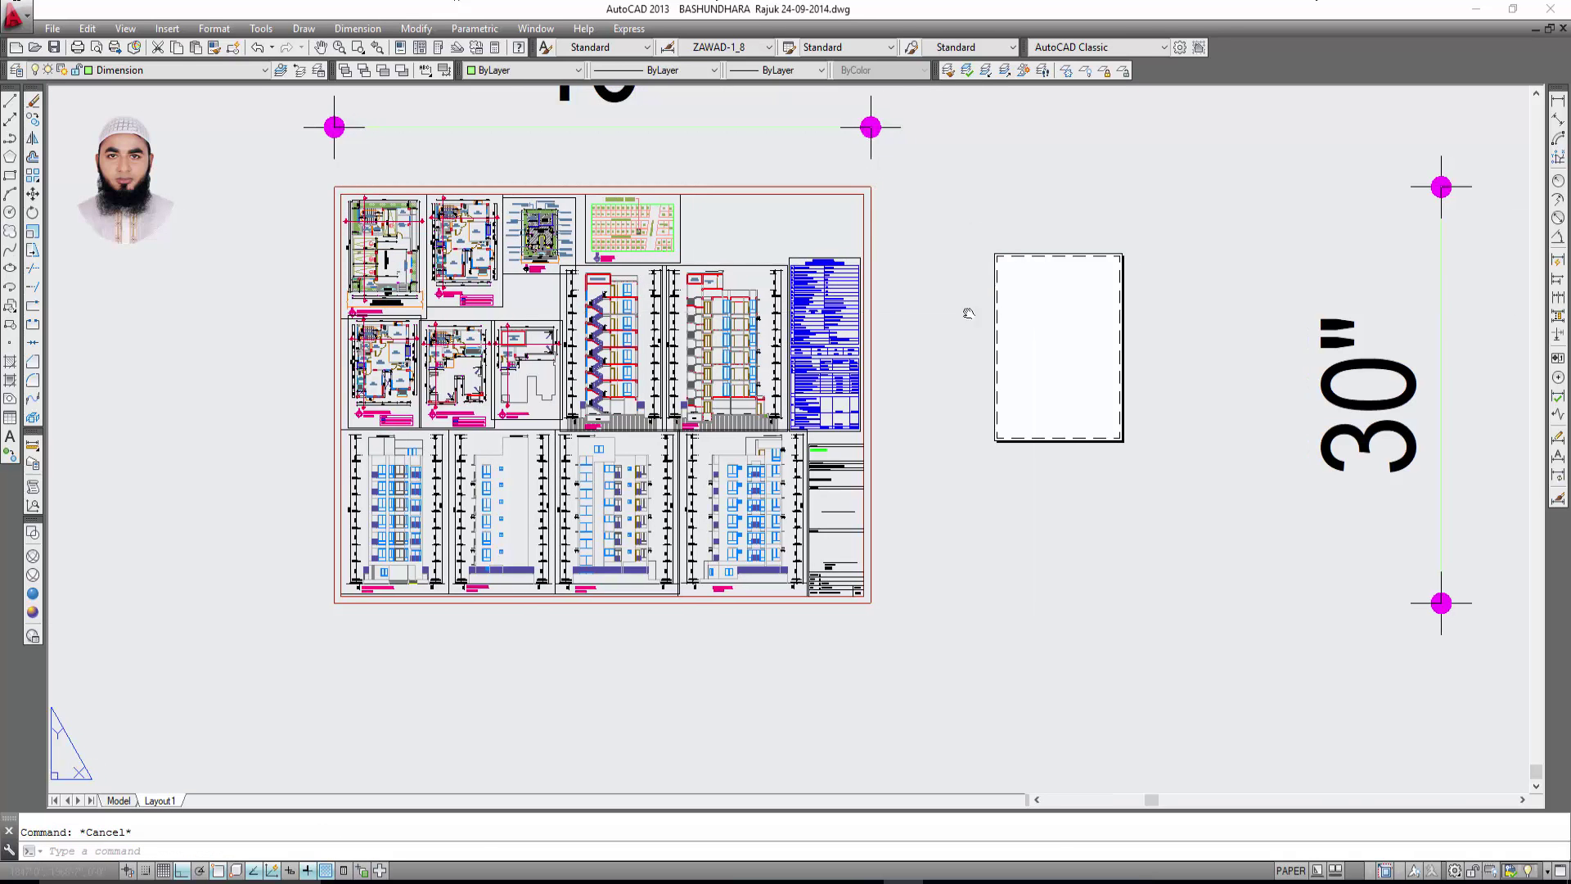
{"action": "middle_click_drag", "start_coordinate": [966, 309], "coordinate": [818, 323]}
{"action": "scroll", "coordinate": [859, 339], "scroll_direction": "down", "scroll_amount": 2}
{"action": "left_click", "coordinate": [1012, 346]}
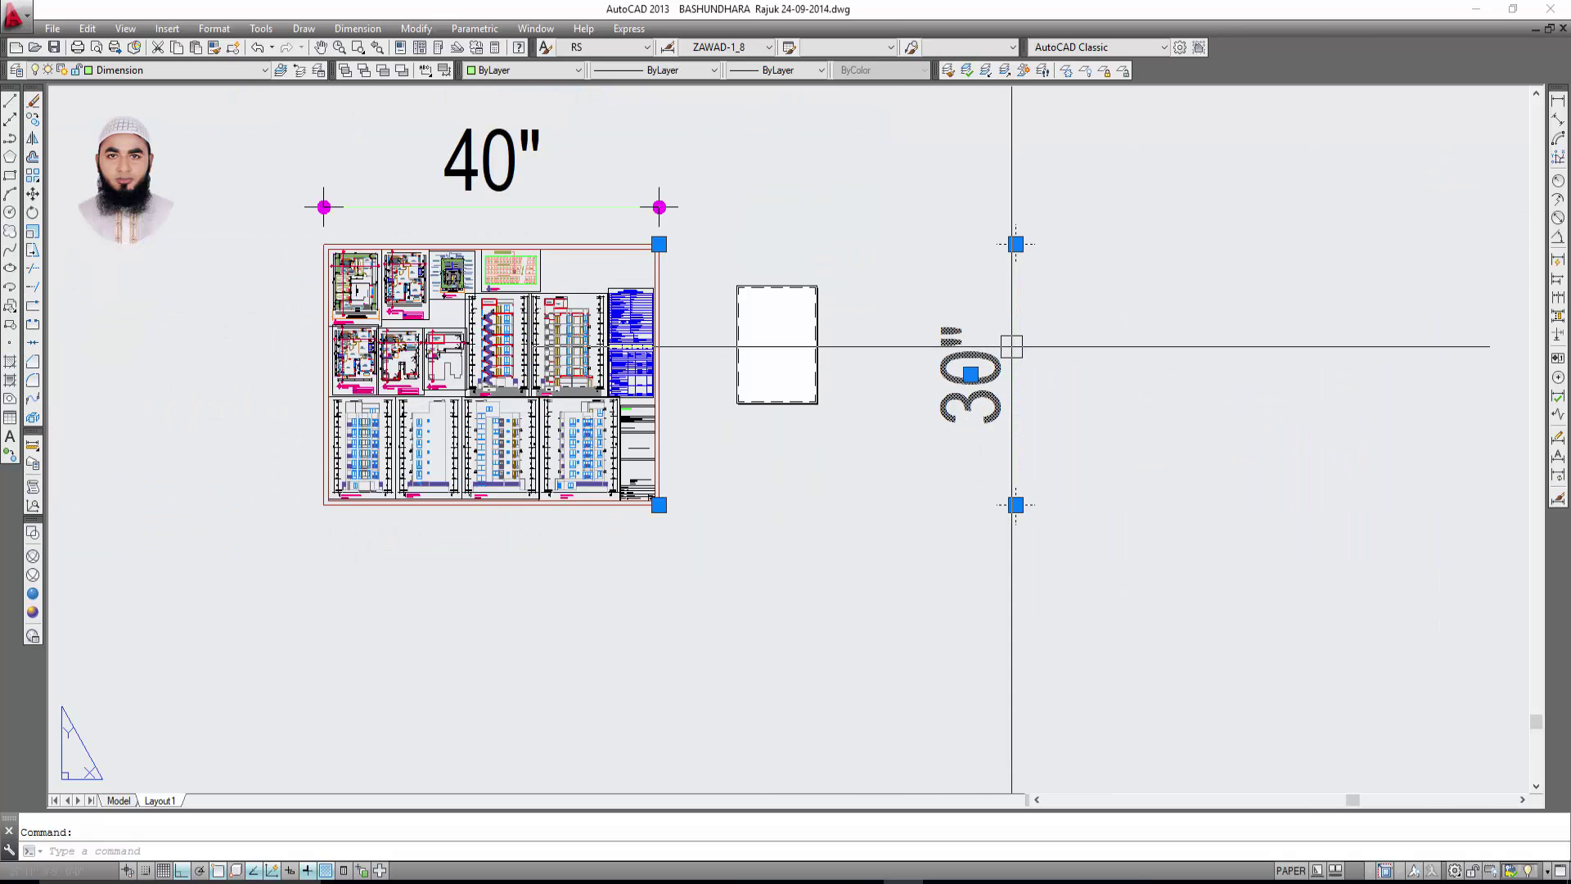
{"action": "left_click", "coordinate": [1015, 505]}
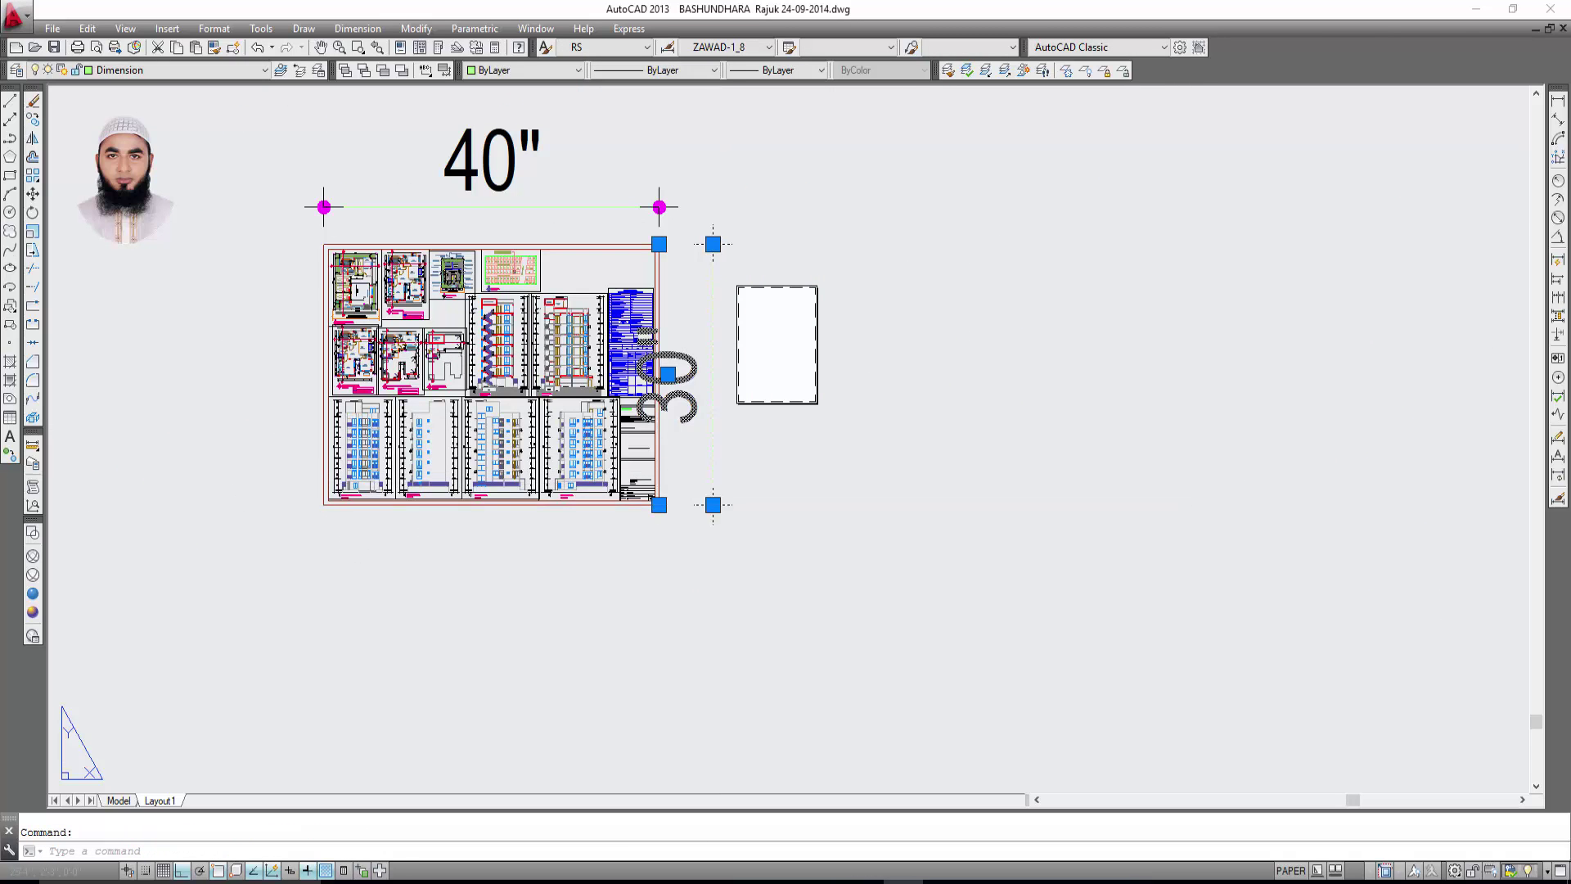
{"action": "left_click", "coordinate": [897, 514]}
{"action": "key", "text": "Escape"}
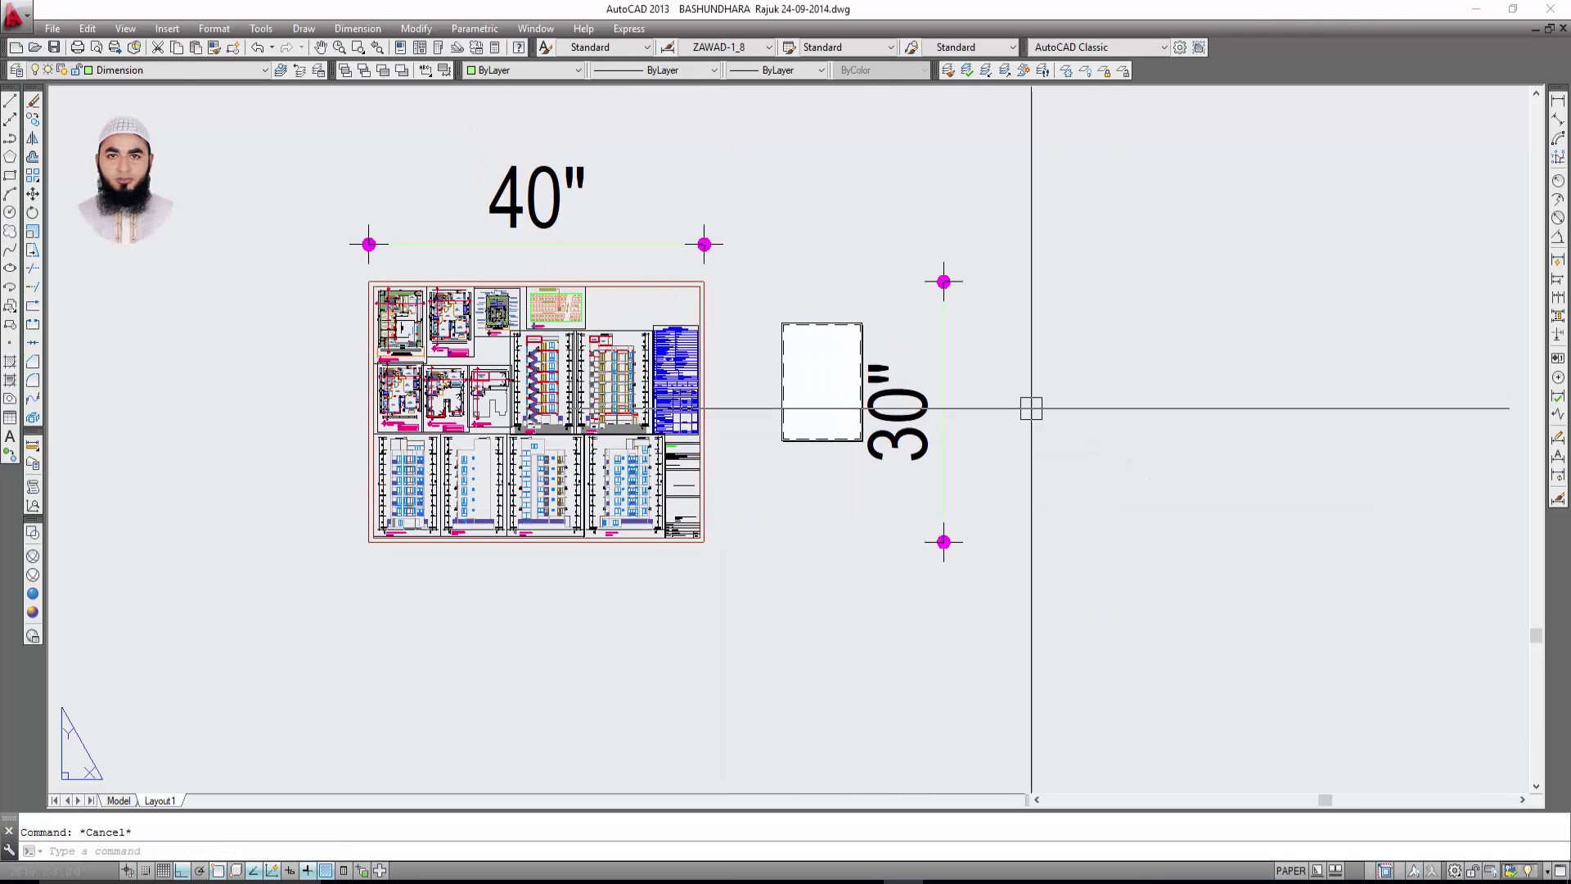
{"action": "scroll", "coordinate": [357, 296], "scroll_direction": "up", "scroll_amount": 2}
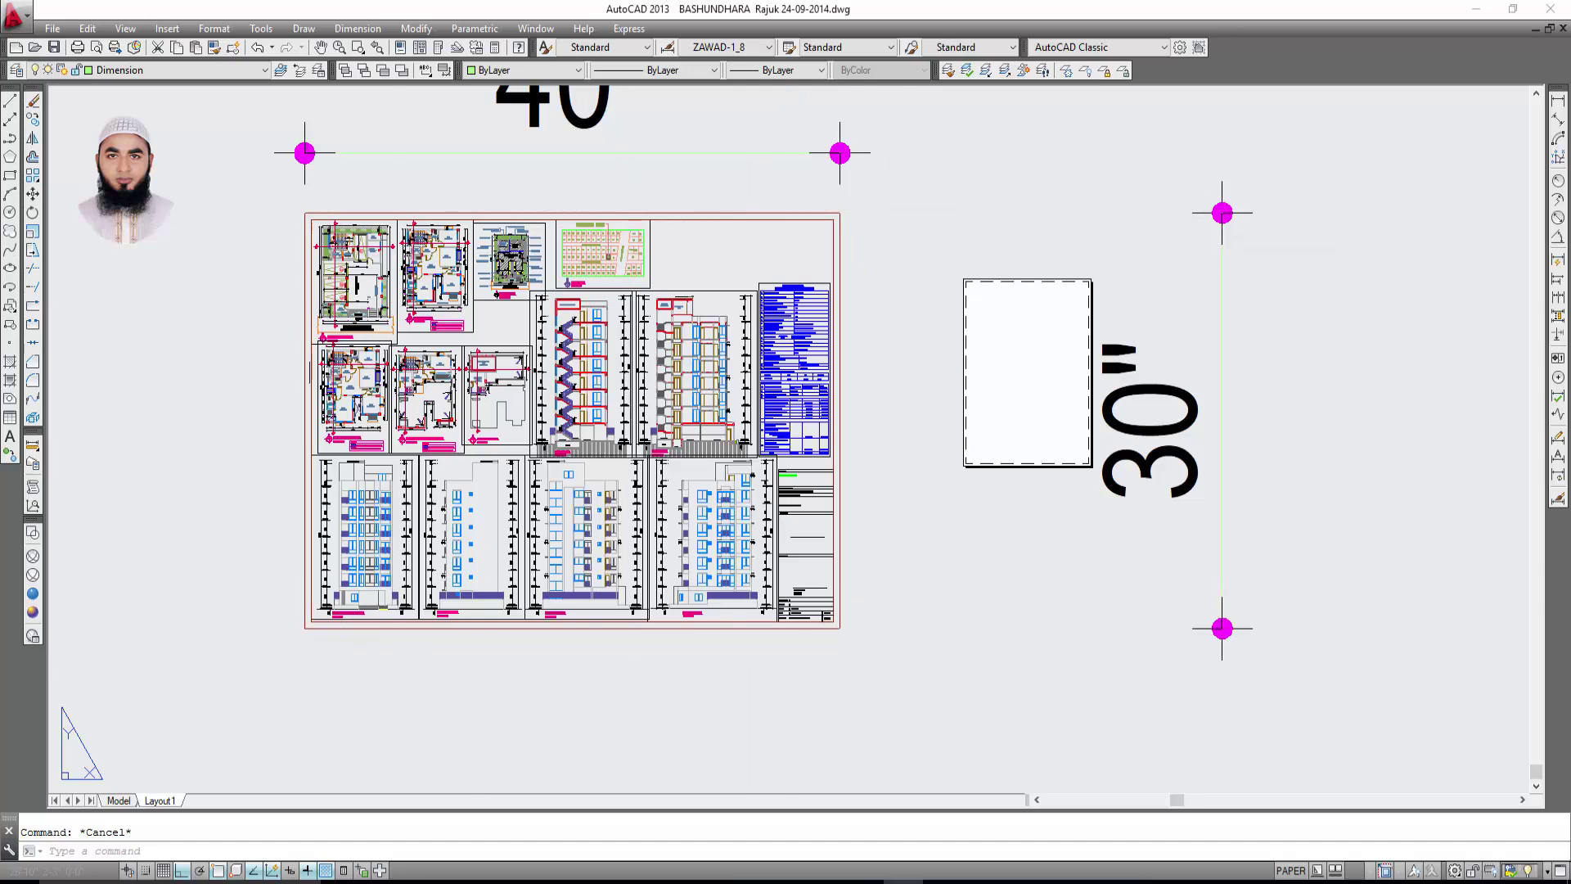
{"action": "middle_click_drag", "start_coordinate": [1038, 599], "coordinate": [1002, 627]}
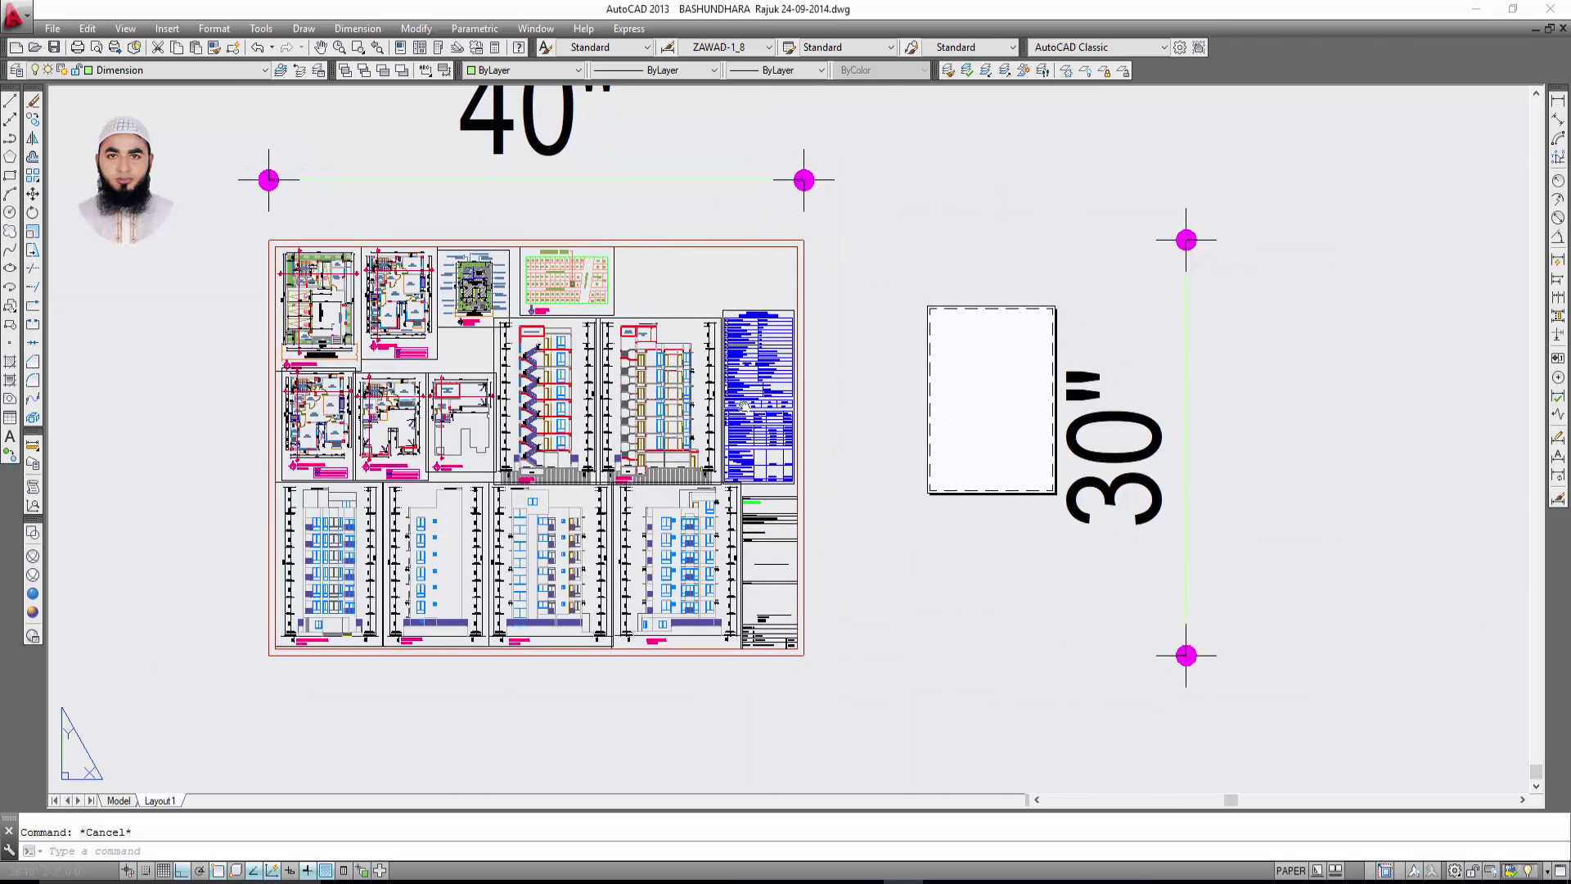
{"action": "middle_click_drag", "start_coordinate": [962, 364], "coordinate": [908, 444]}
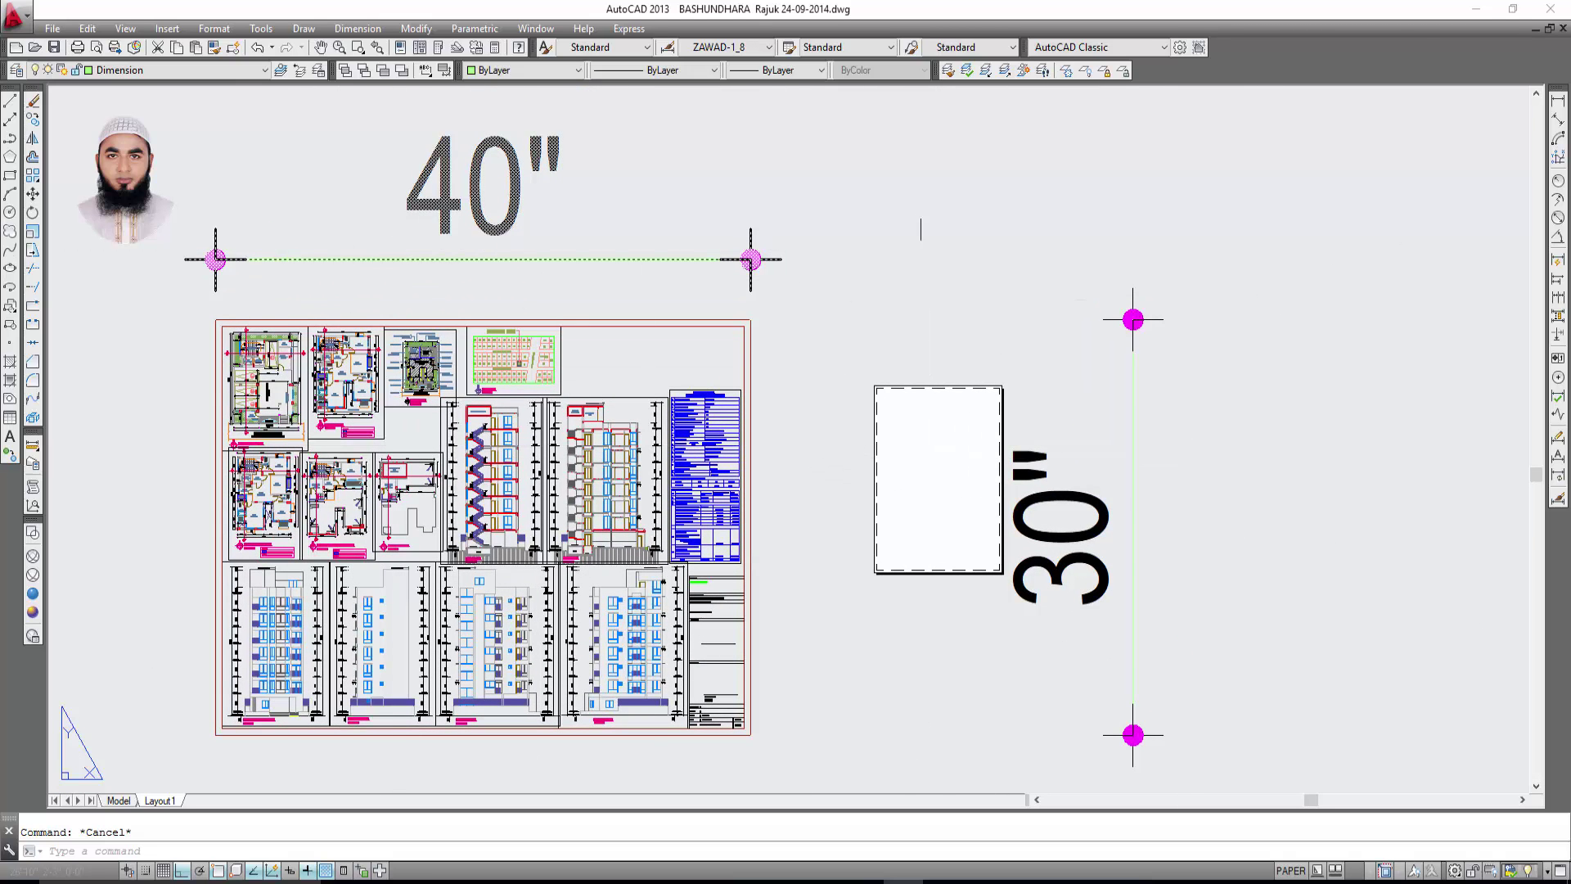
{"action": "middle_click_drag", "start_coordinate": [965, 244], "coordinate": [971, 216]}
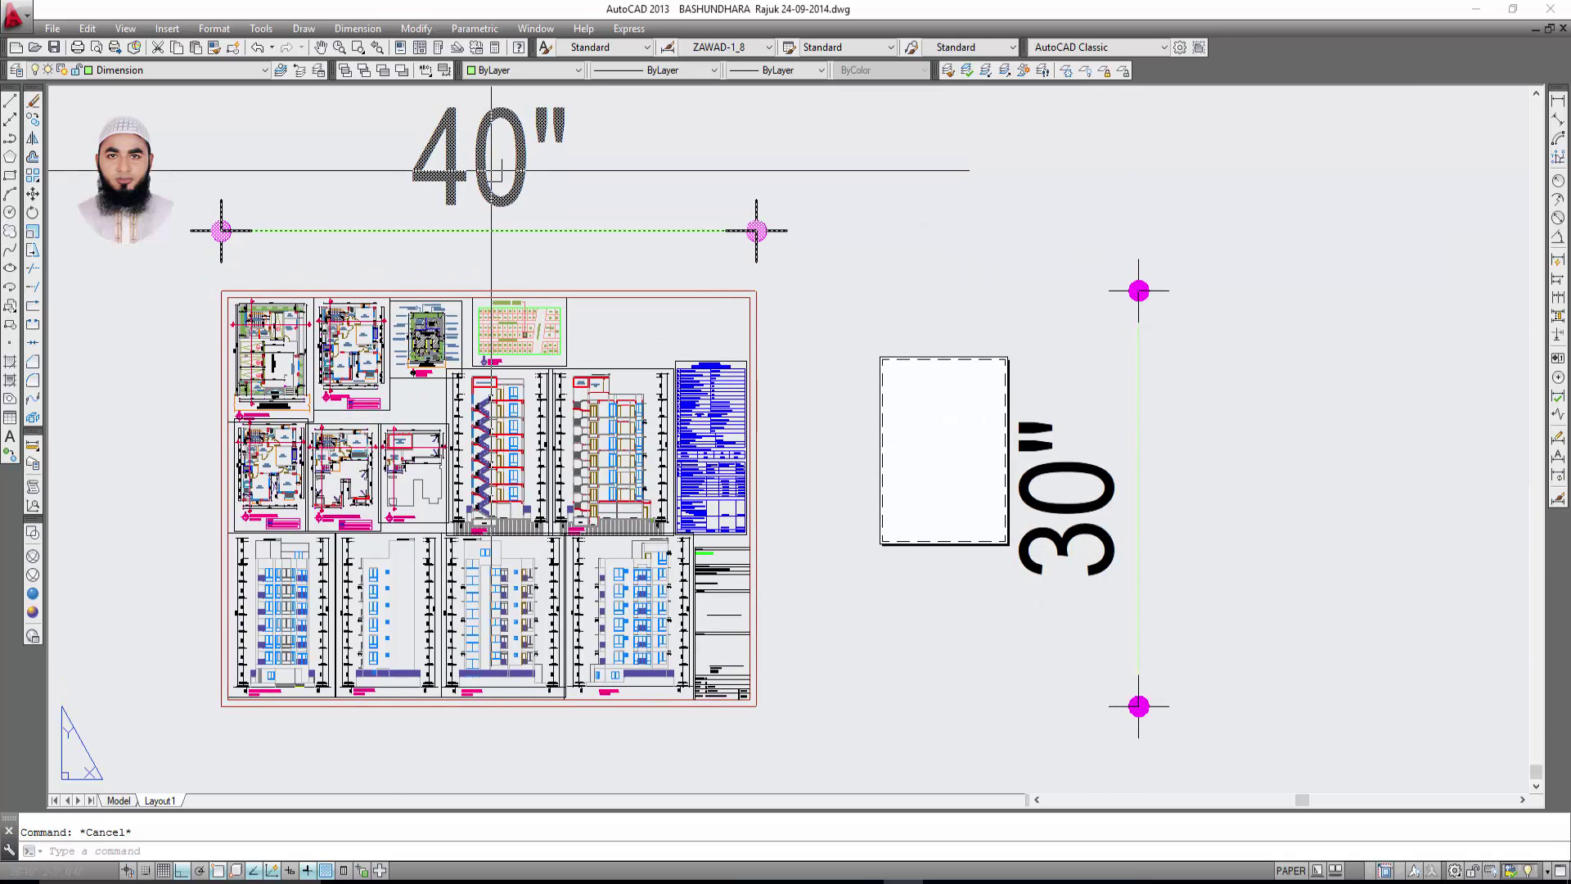
{"action": "left_click", "coordinate": [1091, 526]}
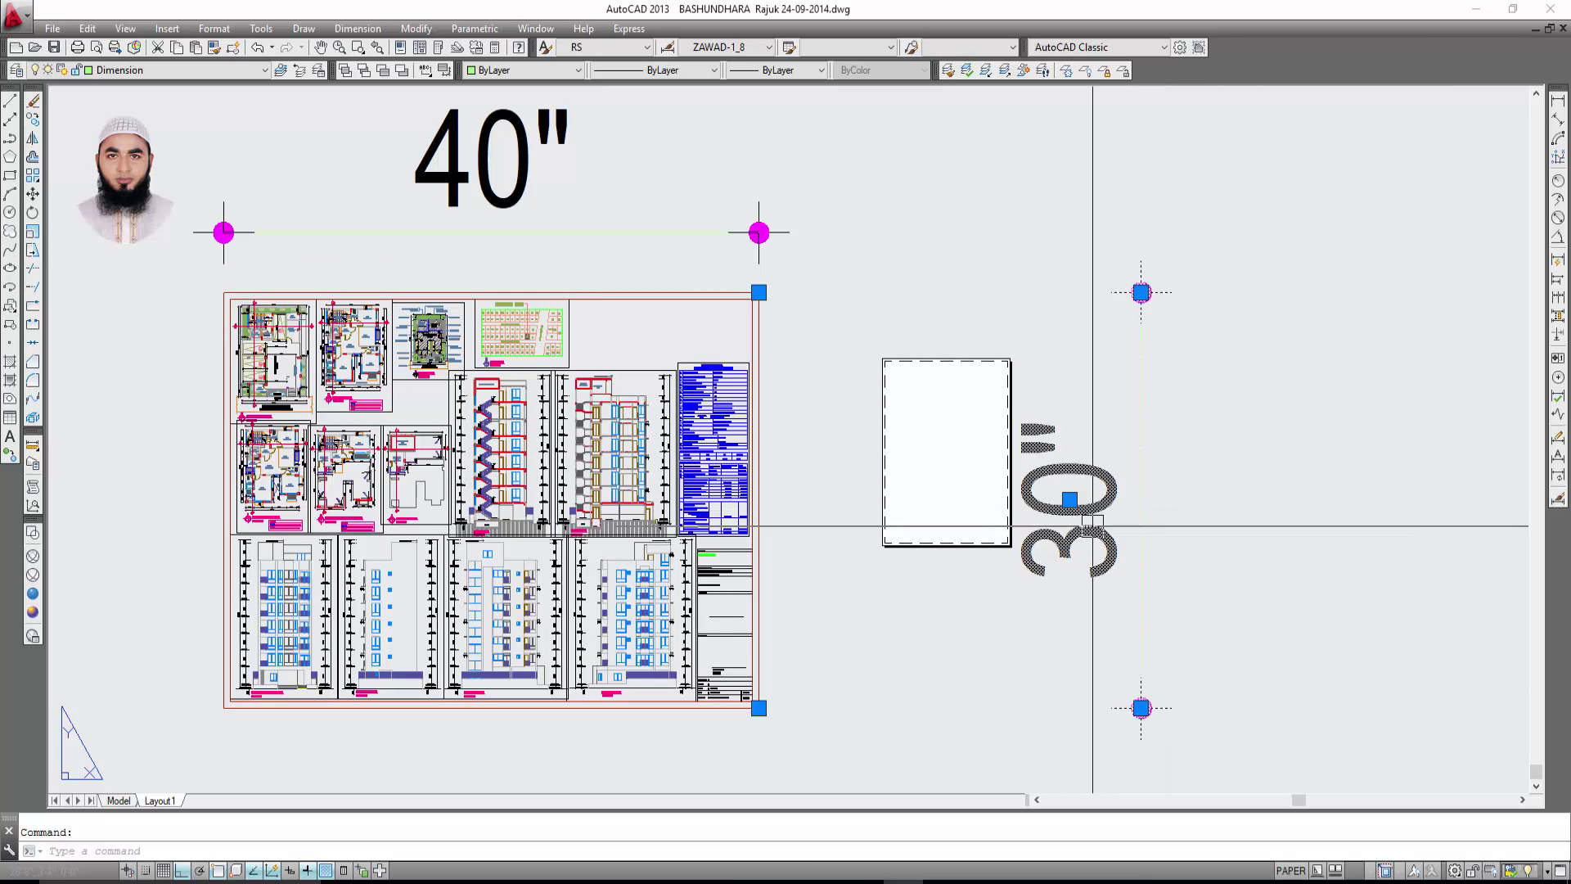
{"action": "left_click", "coordinate": [1141, 707]}
{"action": "left_click", "coordinate": [891, 702]}
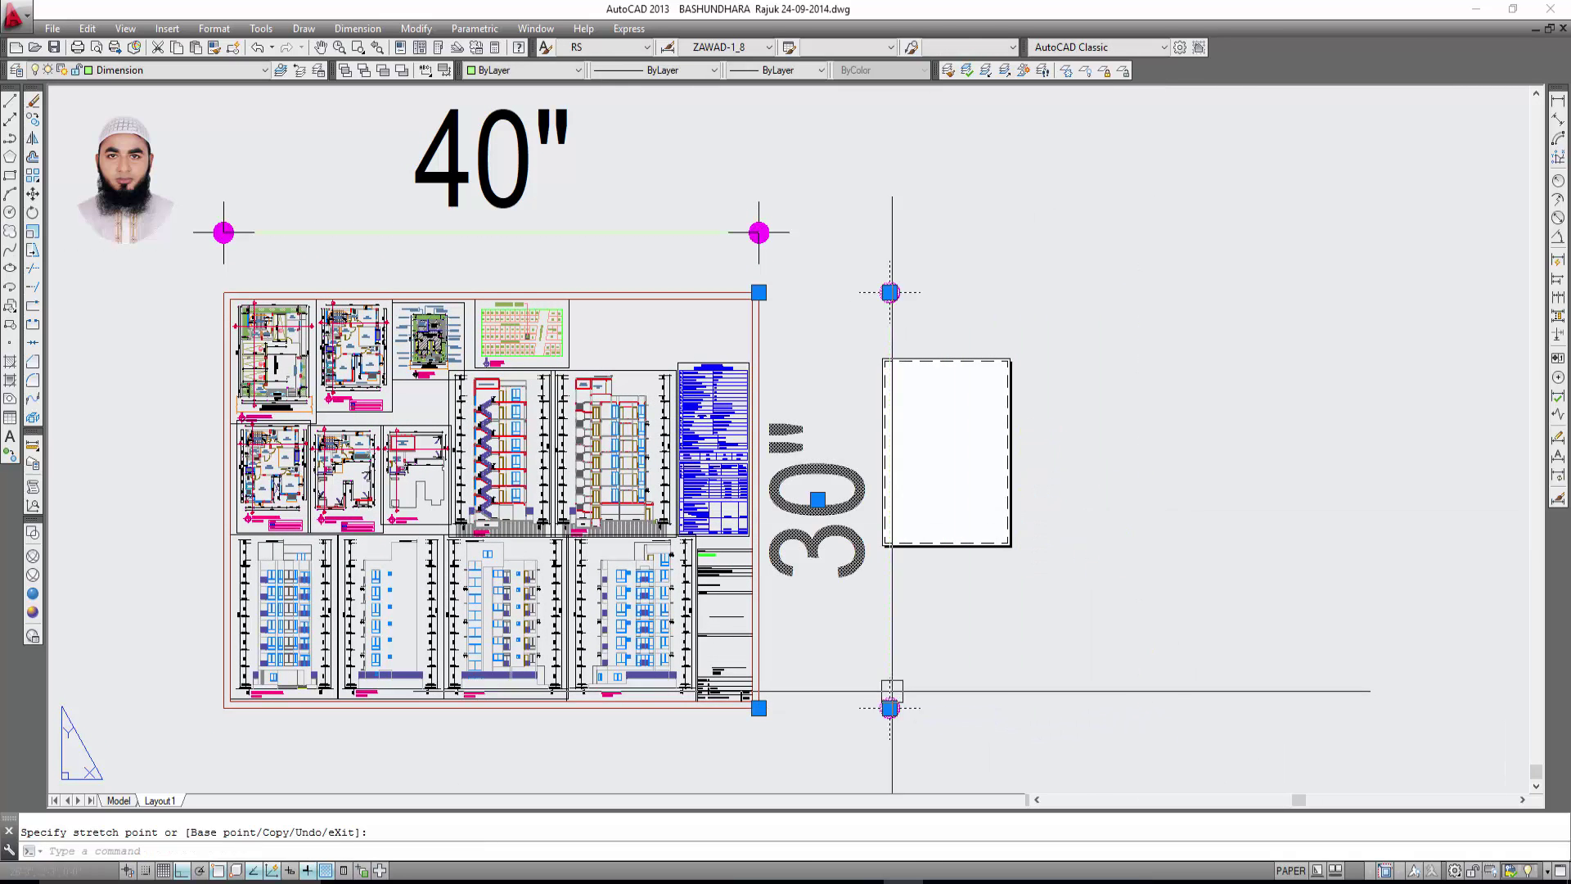
{"action": "key", "text": "Escape"}
{"action": "key", "text": "Escape"}
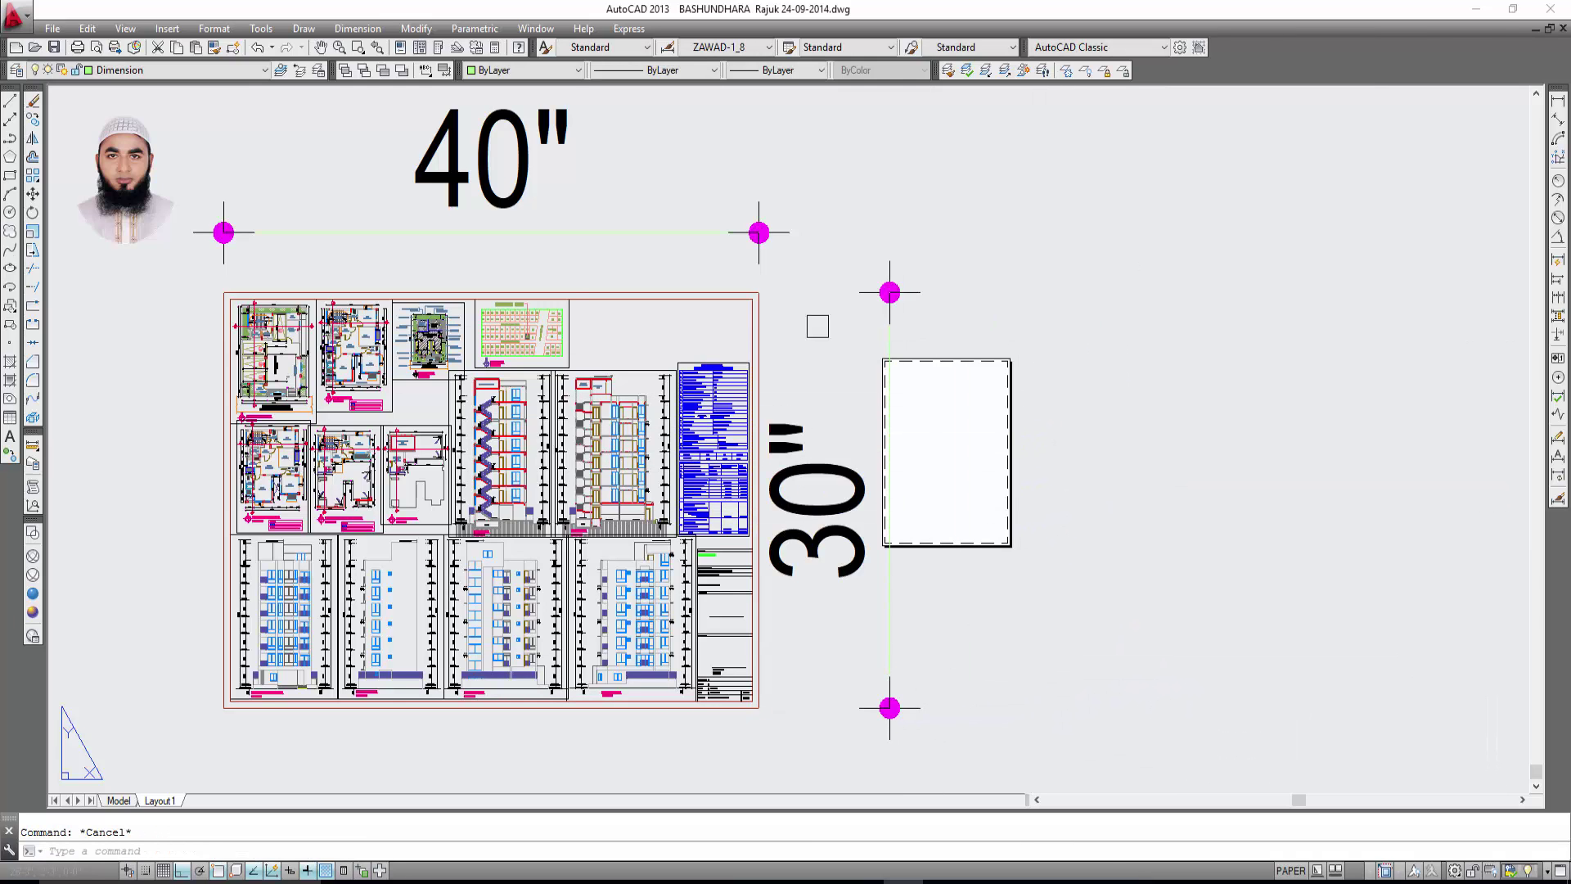
{"action": "scroll", "coordinate": [656, 167], "scroll_direction": "down", "scroll_amount": 2}
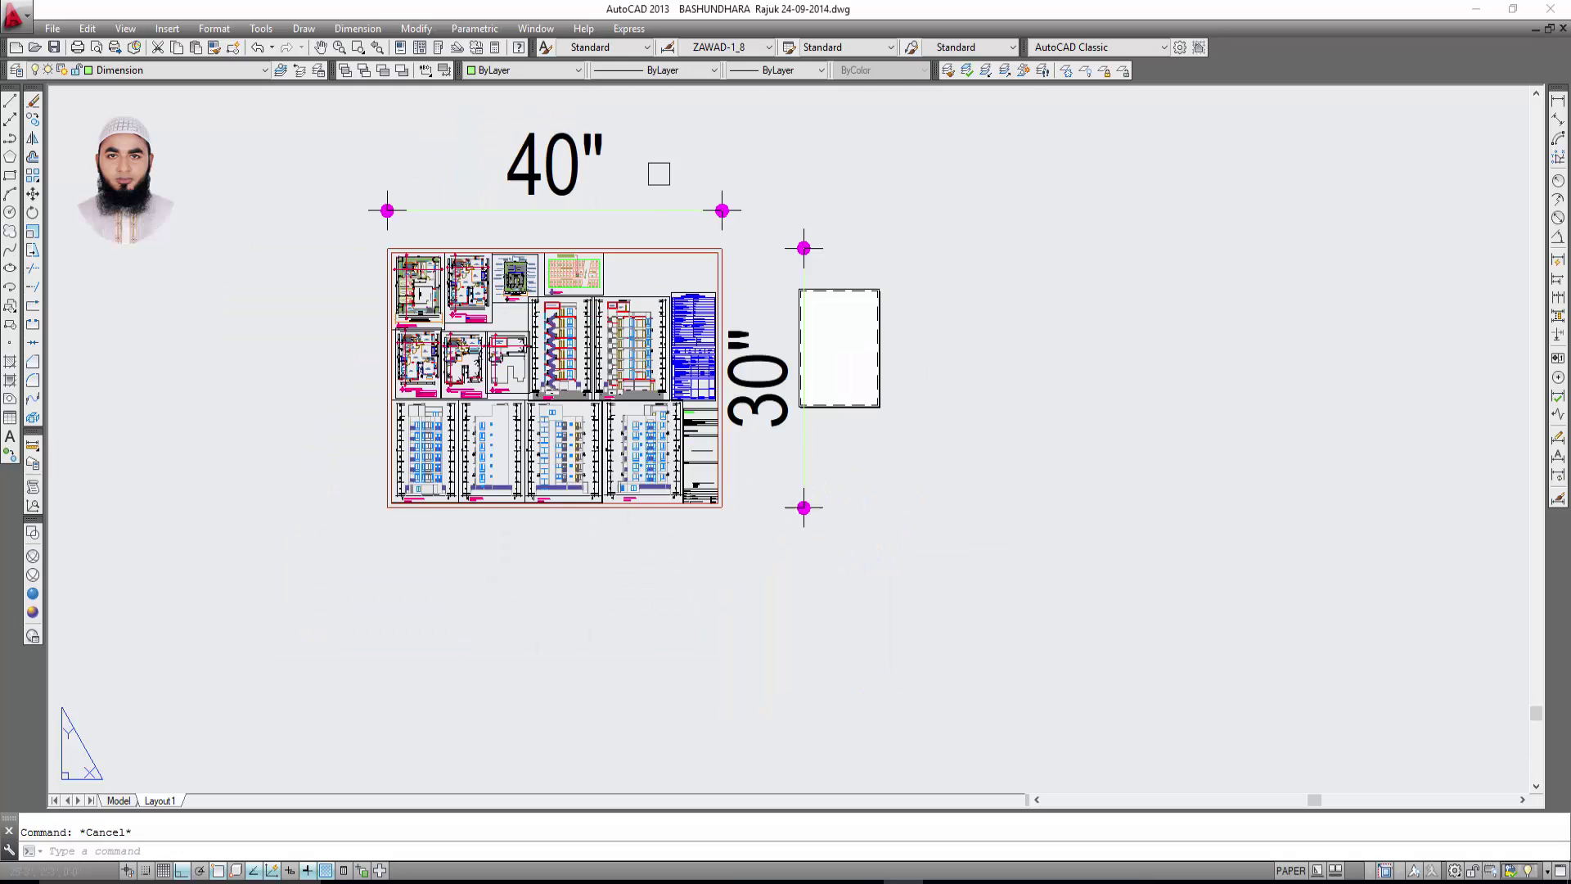
{"action": "middle_click_drag", "start_coordinate": [992, 264], "coordinate": [829, 264]}
{"action": "middle_click_drag", "start_coordinate": [661, 273], "coordinate": [644, 286]}
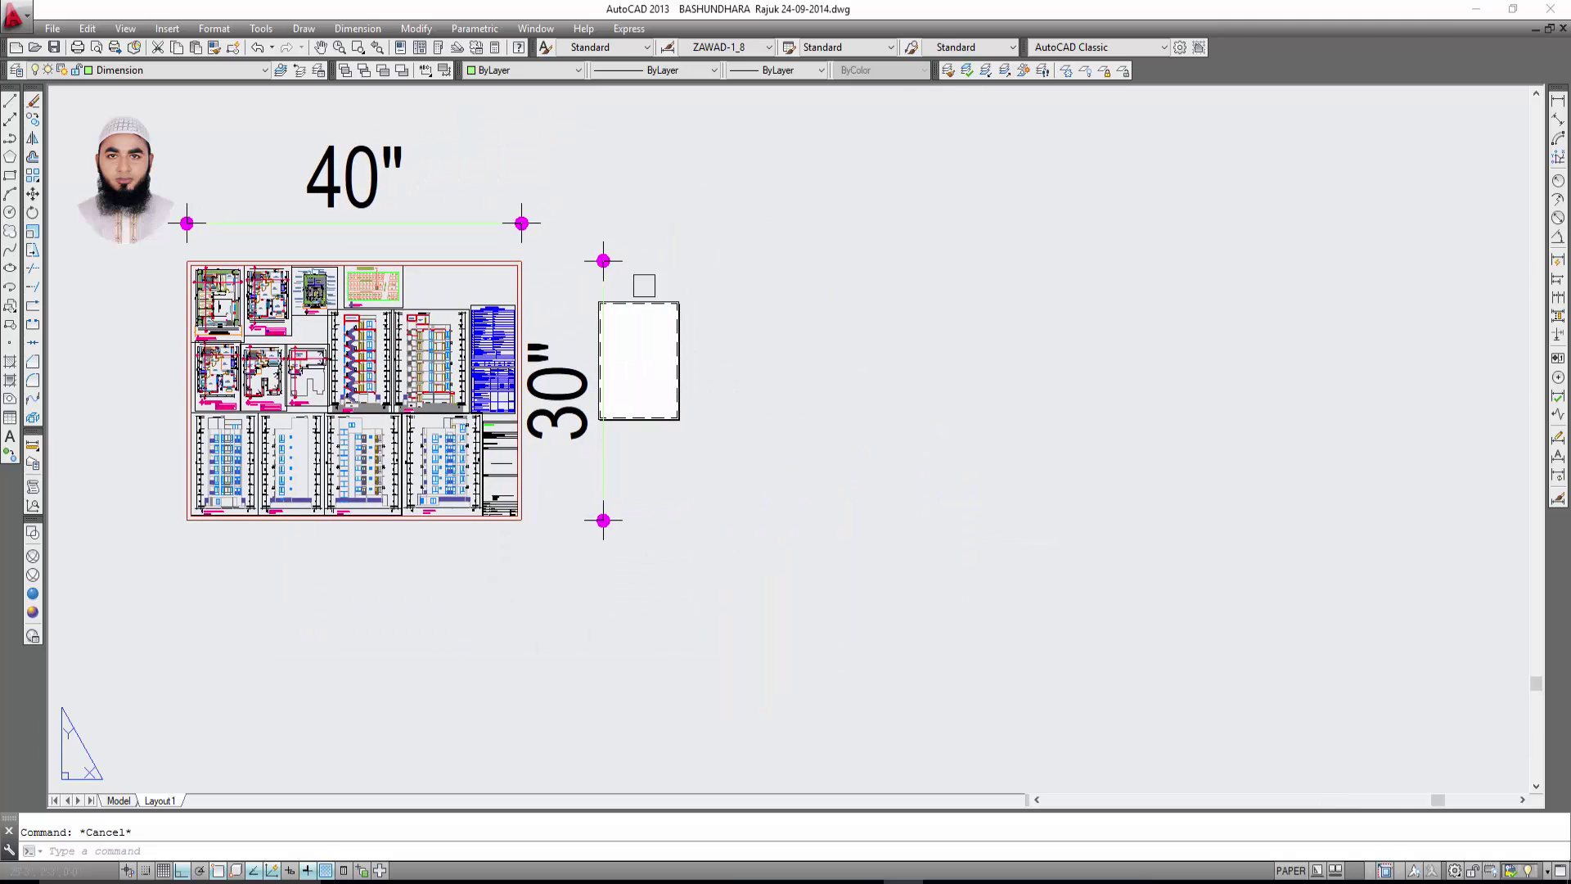
{"action": "scroll", "coordinate": [607, 464], "scroll_direction": "up", "scroll_amount": 3}
{"action": "middle_click_drag", "start_coordinate": [572, 488], "coordinate": [705, 452]}
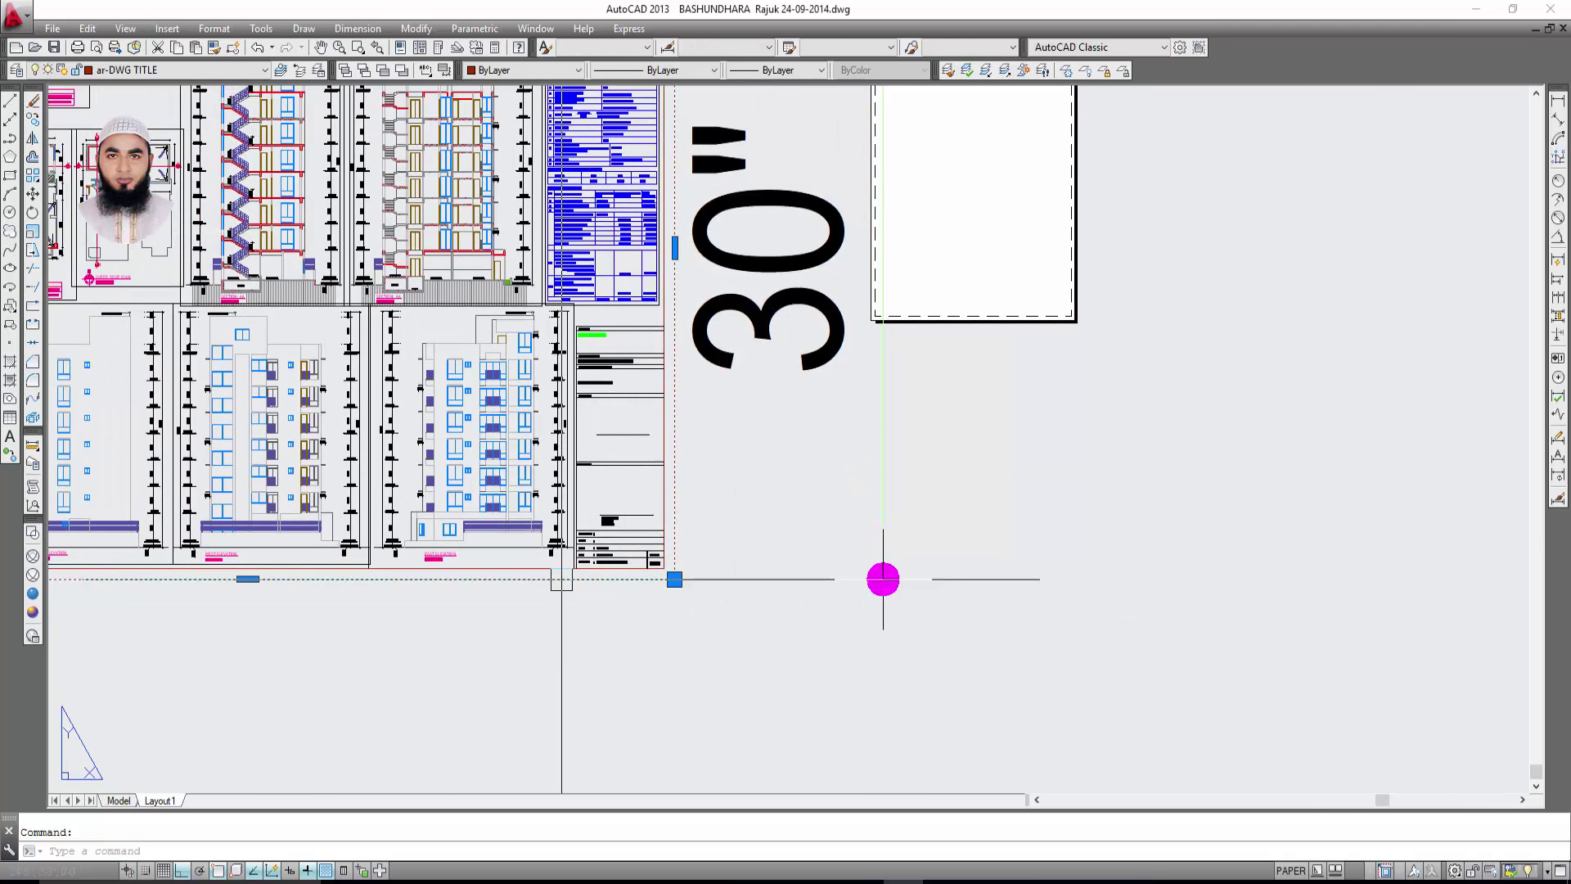
{"action": "scroll", "coordinate": [573, 585], "scroll_direction": "down", "scroll_amount": 3}
{"action": "middle_click_drag", "start_coordinate": [1020, 413], "coordinate": [947, 377]}
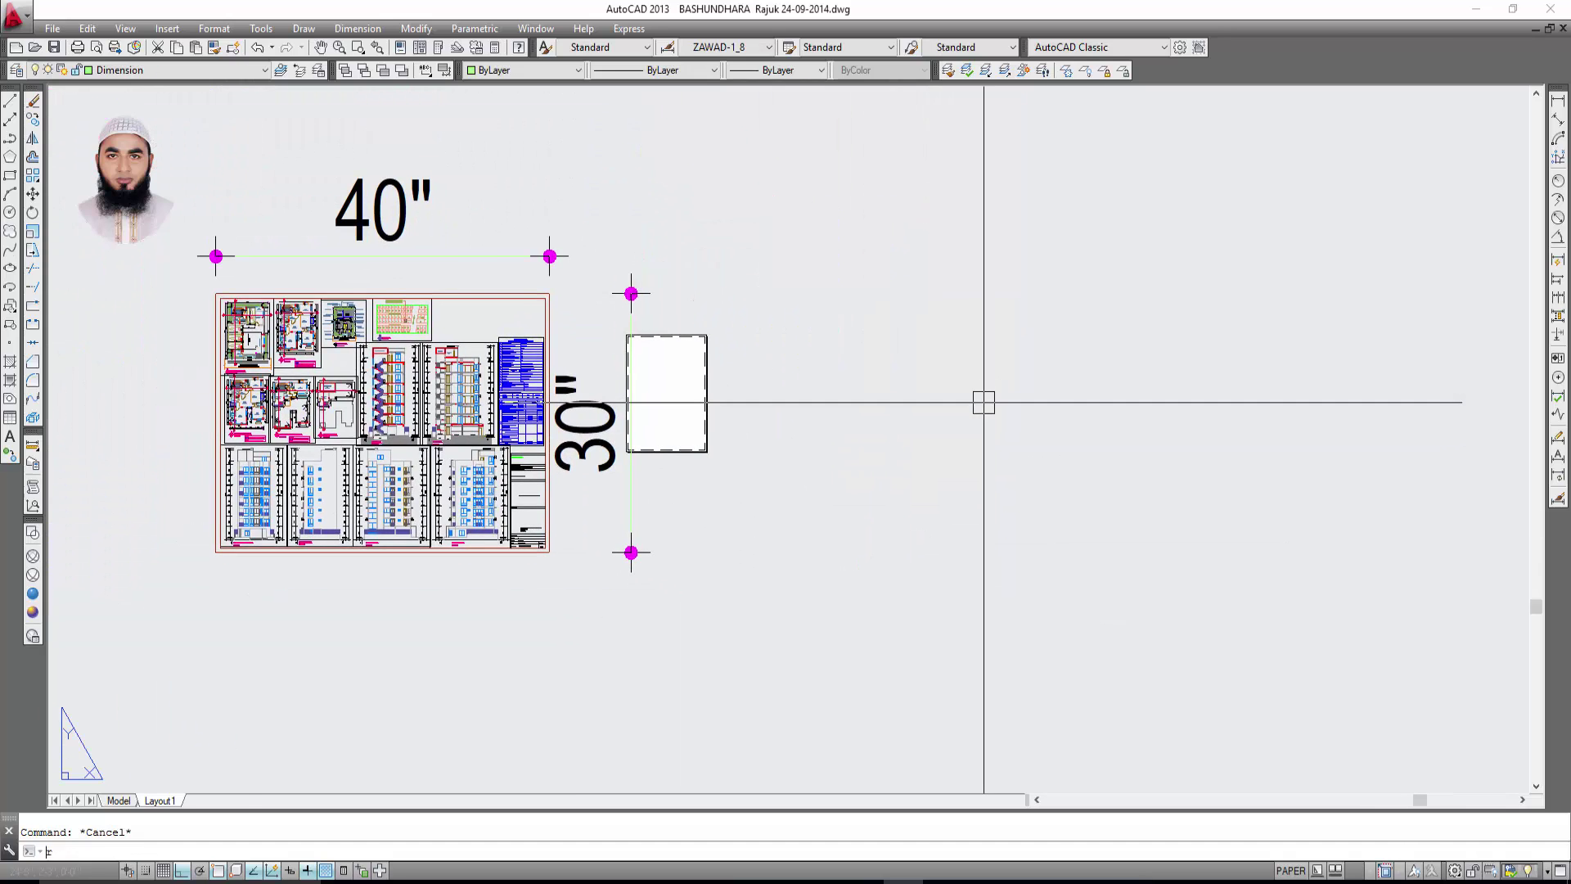
Draw a 40 by 30 rectangle to the right of the existing sheet.
{"action": "type", "text": "rec"}
{"action": "key", "text": "Return"}
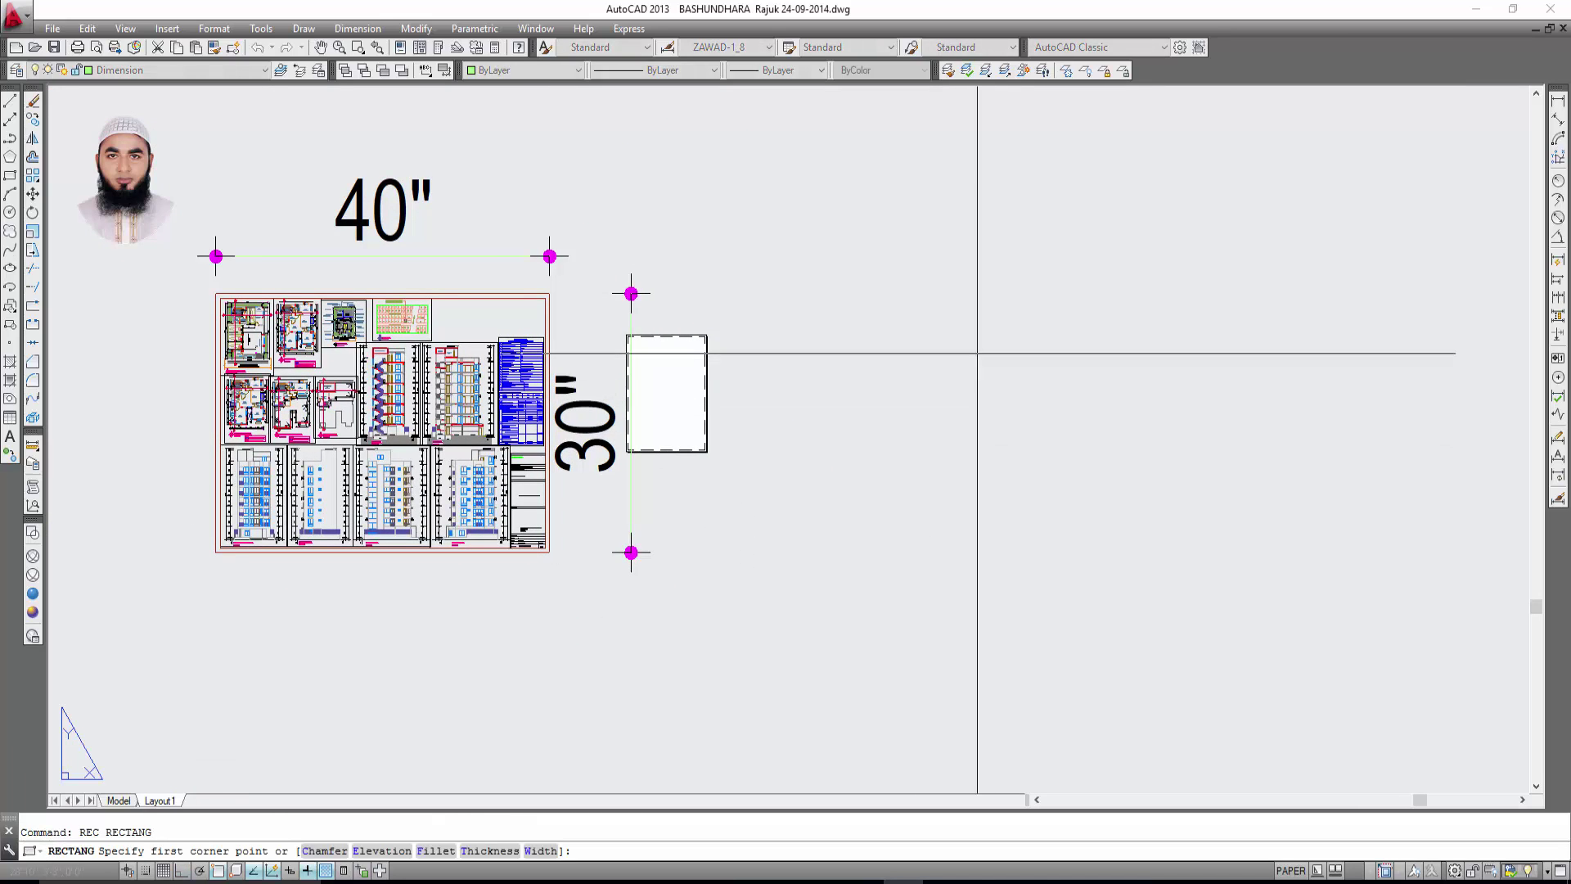
{"action": "left_click", "coordinate": [771, 288]}
{"action": "type", "text": "@40,30"}
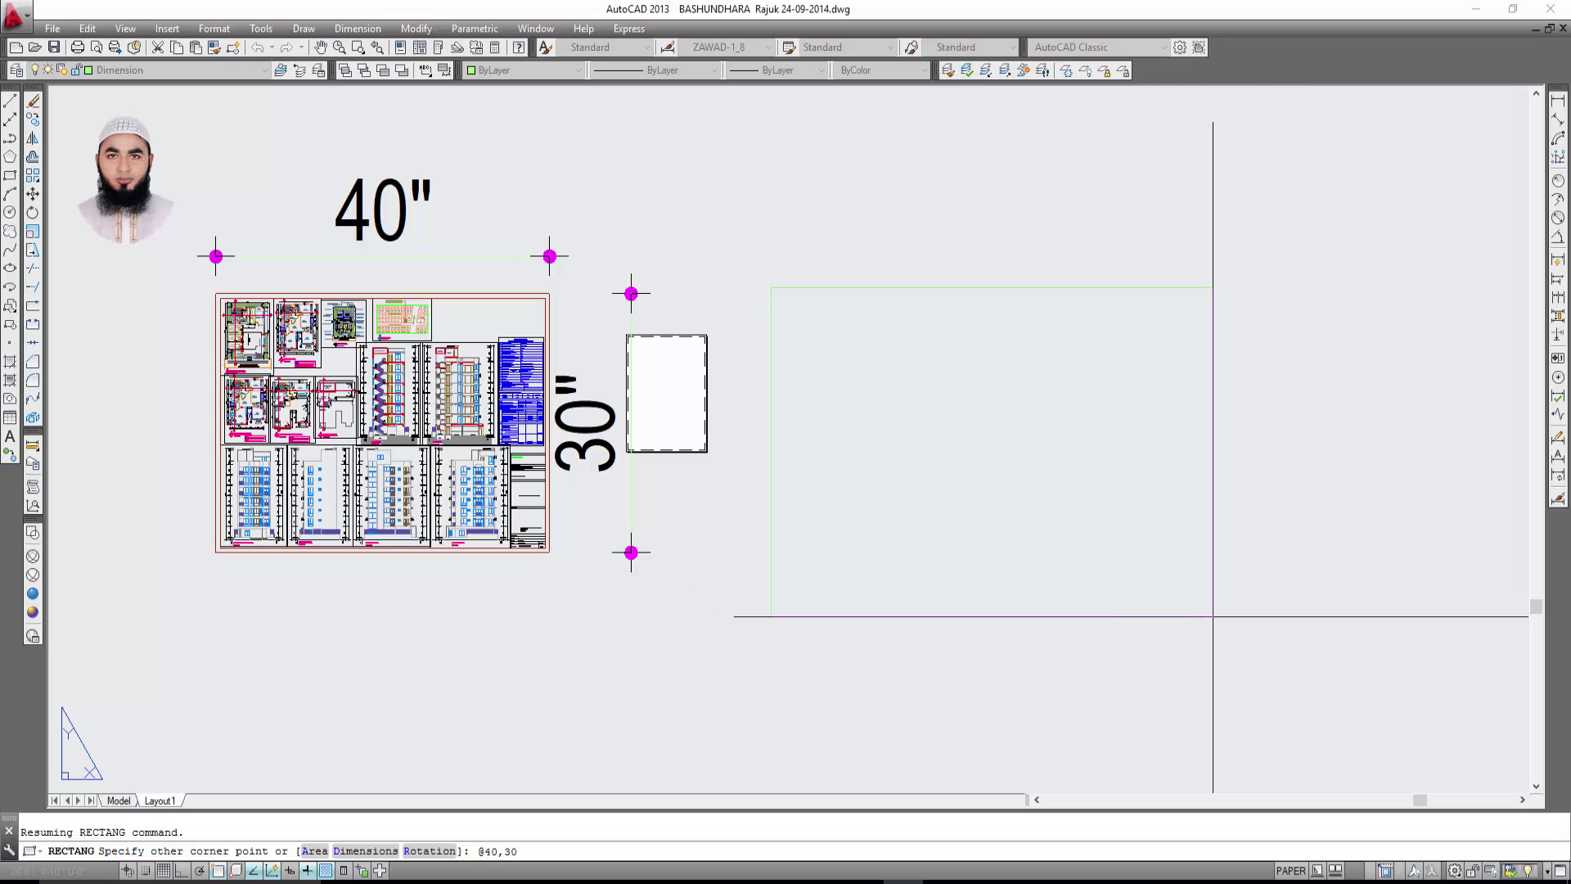
{"action": "key", "text": "Return"}
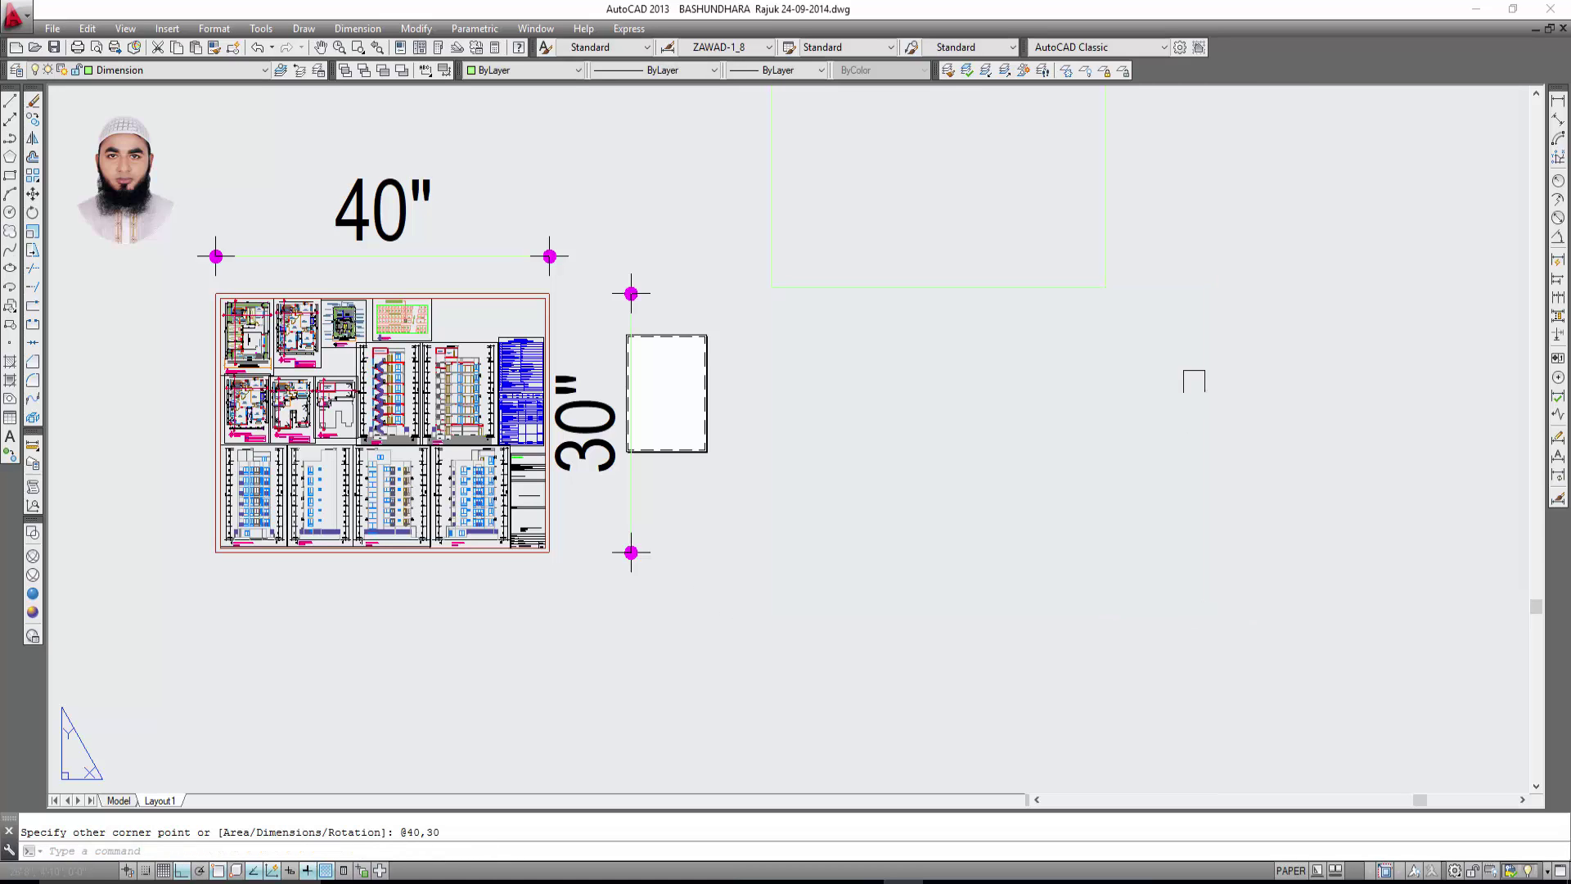
Move the new rectangle lower by its lower-left corner, toward the building sheet.
{"action": "scroll", "coordinate": [1064, 414], "scroll_direction": "down", "scroll_amount": 2}
{"action": "left_click", "coordinate": [989, 270]}
{"action": "middle_click_drag", "start_coordinate": [1043, 394], "coordinate": [1013, 394]}
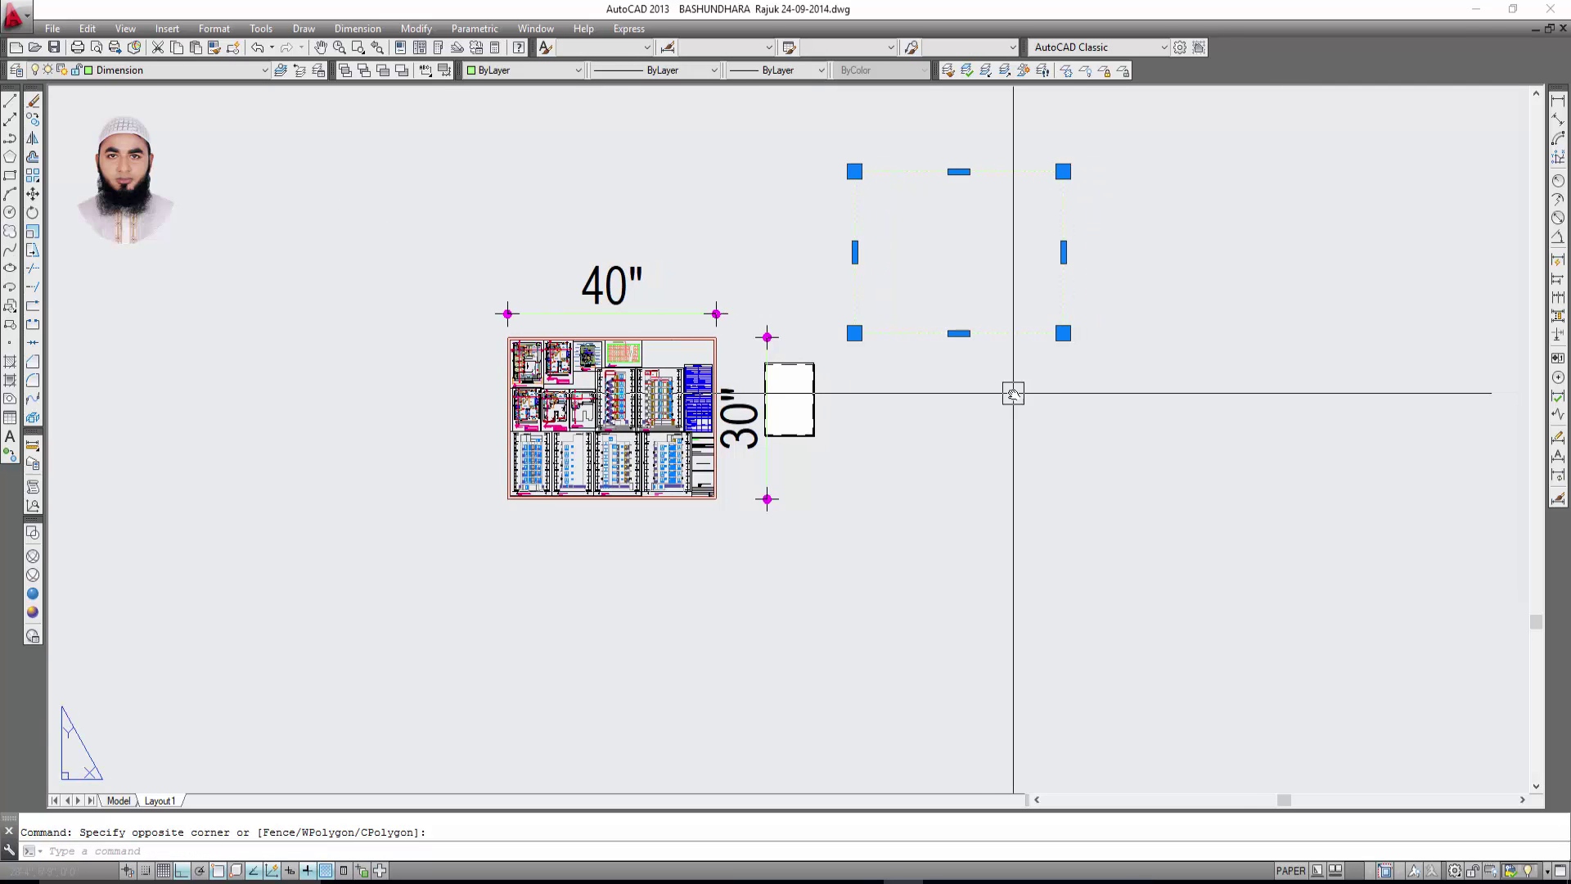
{"action": "type", "text": "m"}
{"action": "key", "text": "Return"}
{"action": "left_click", "coordinate": [854, 333]}
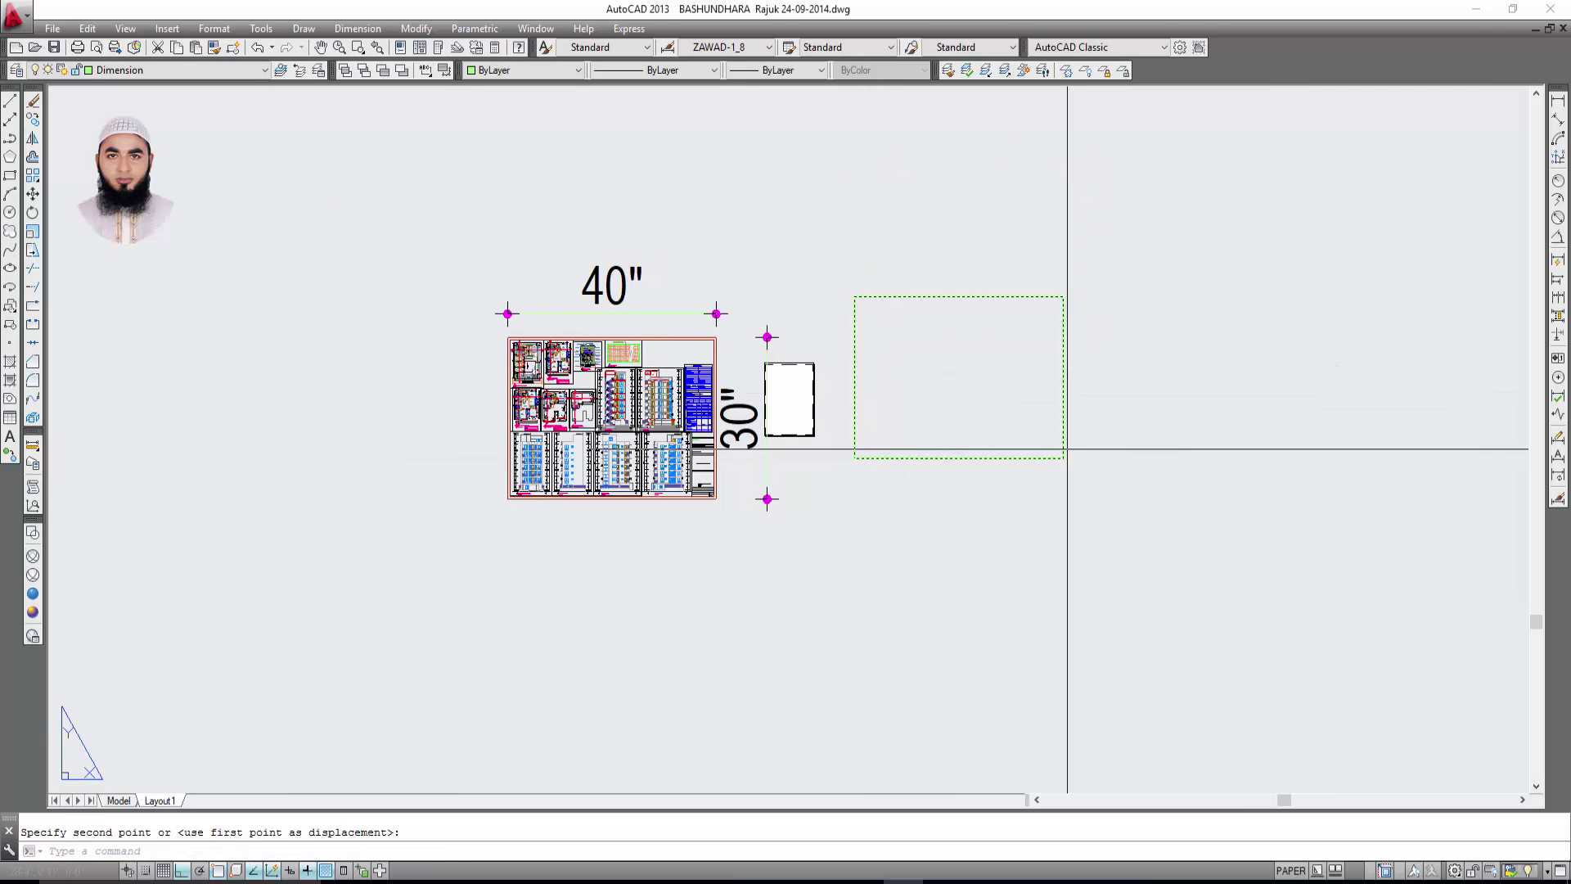
{"action": "left_click", "coordinate": [1018, 457]}
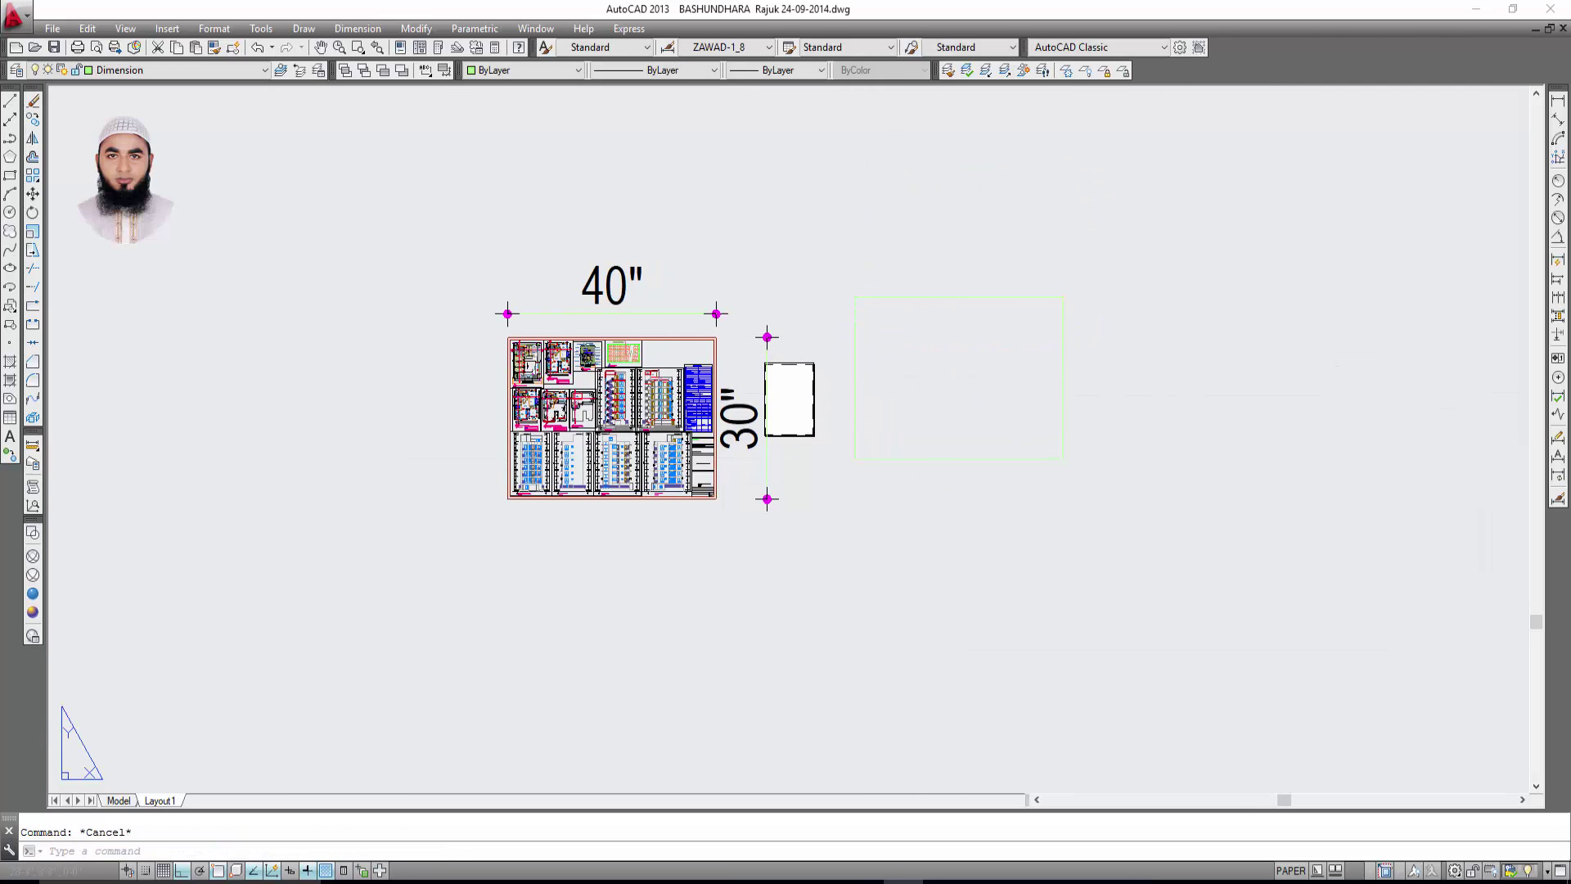
{"action": "left_click", "coordinate": [955, 407]}
{"action": "left_click", "coordinate": [894, 516]}
{"action": "type", "text": "m"}
{"action": "key", "text": "Return"}
{"action": "left_click", "coordinate": [854, 458]}
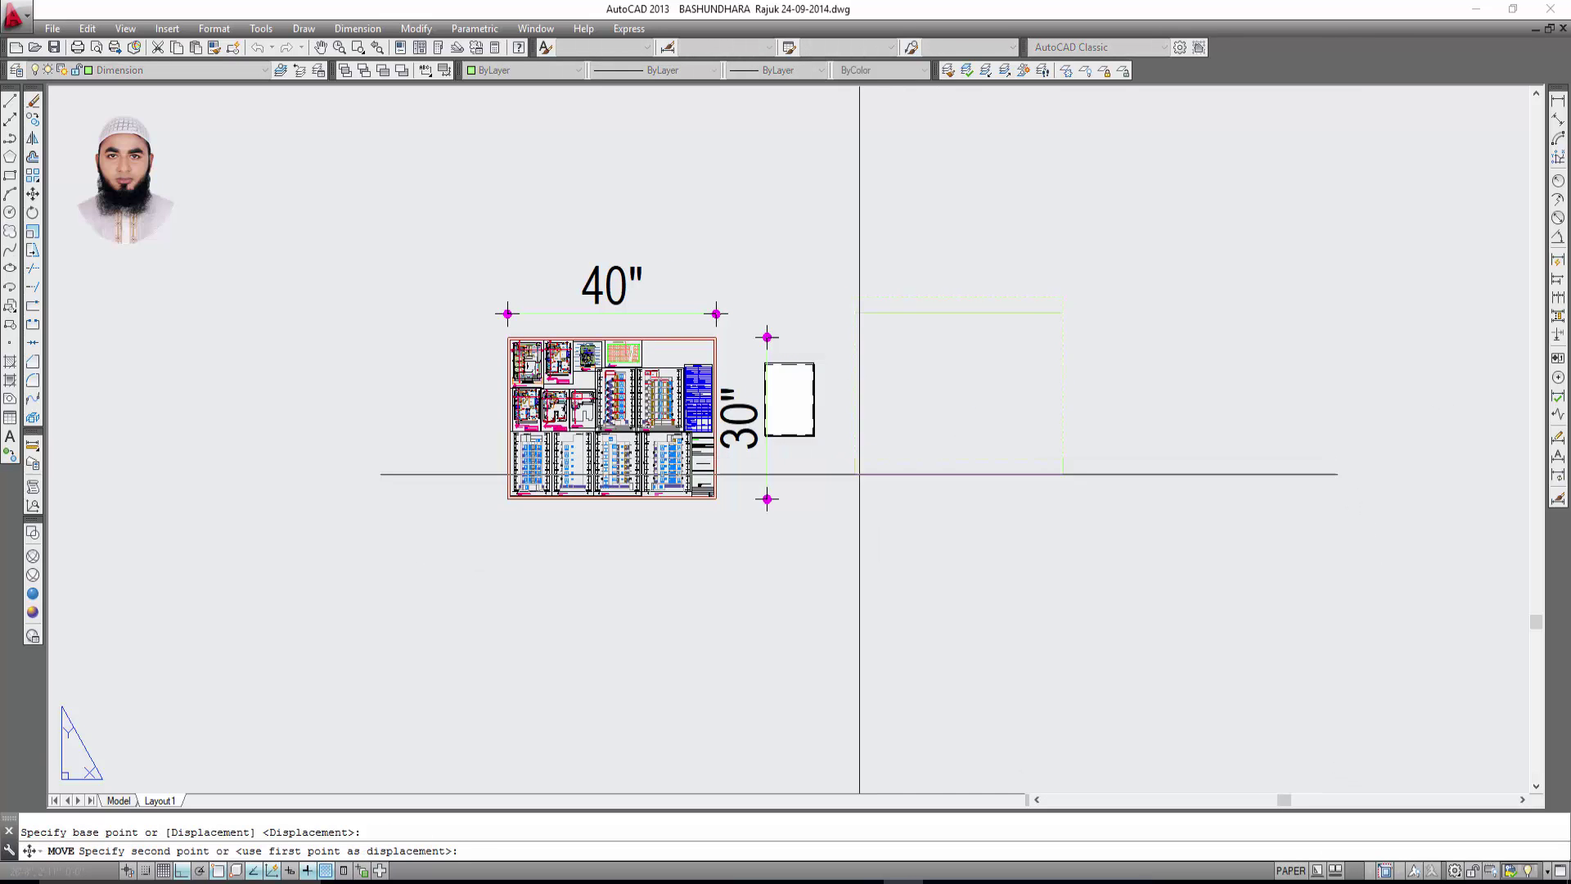
{"action": "scroll", "coordinate": [1178, 501], "scroll_direction": "up", "scroll_amount": 2}
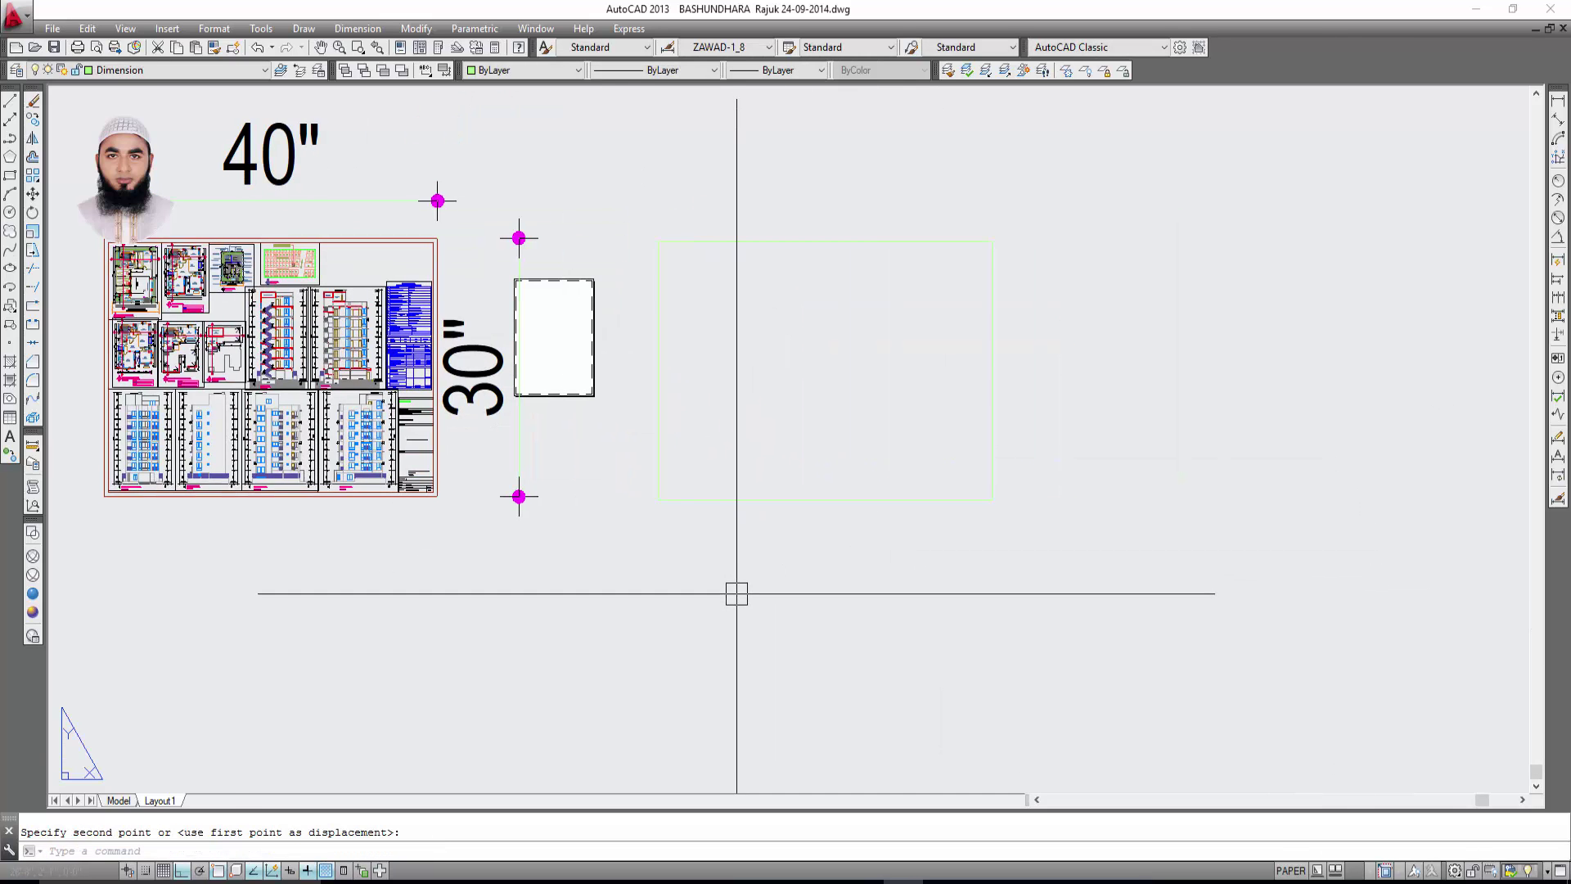
Match the new rectangle's properties to the existing sheet's red frame.
{"action": "type", "text": "ma"}
{"action": "key", "text": "Return"}
{"action": "scroll", "coordinate": [410, 490], "scroll_direction": "up", "scroll_amount": 4}
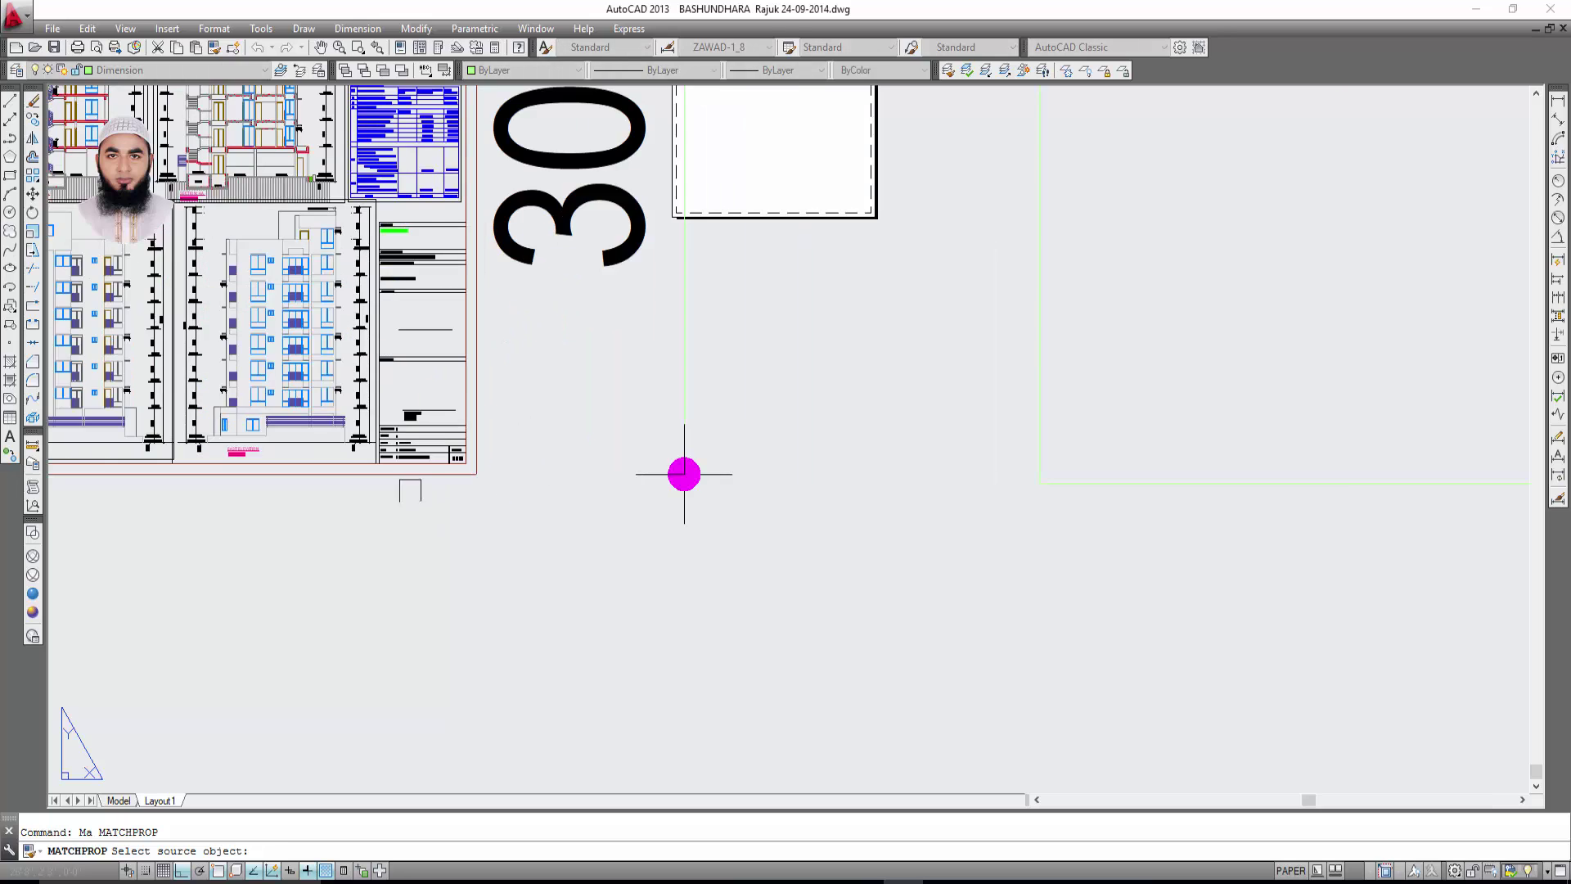
{"action": "left_click", "coordinate": [416, 477]}
{"action": "scroll", "coordinate": [684, 524], "scroll_direction": "down", "scroll_amount": 2}
{"action": "left_click_drag", "start_coordinate": [1039, 567], "coordinate": [901, 445]}
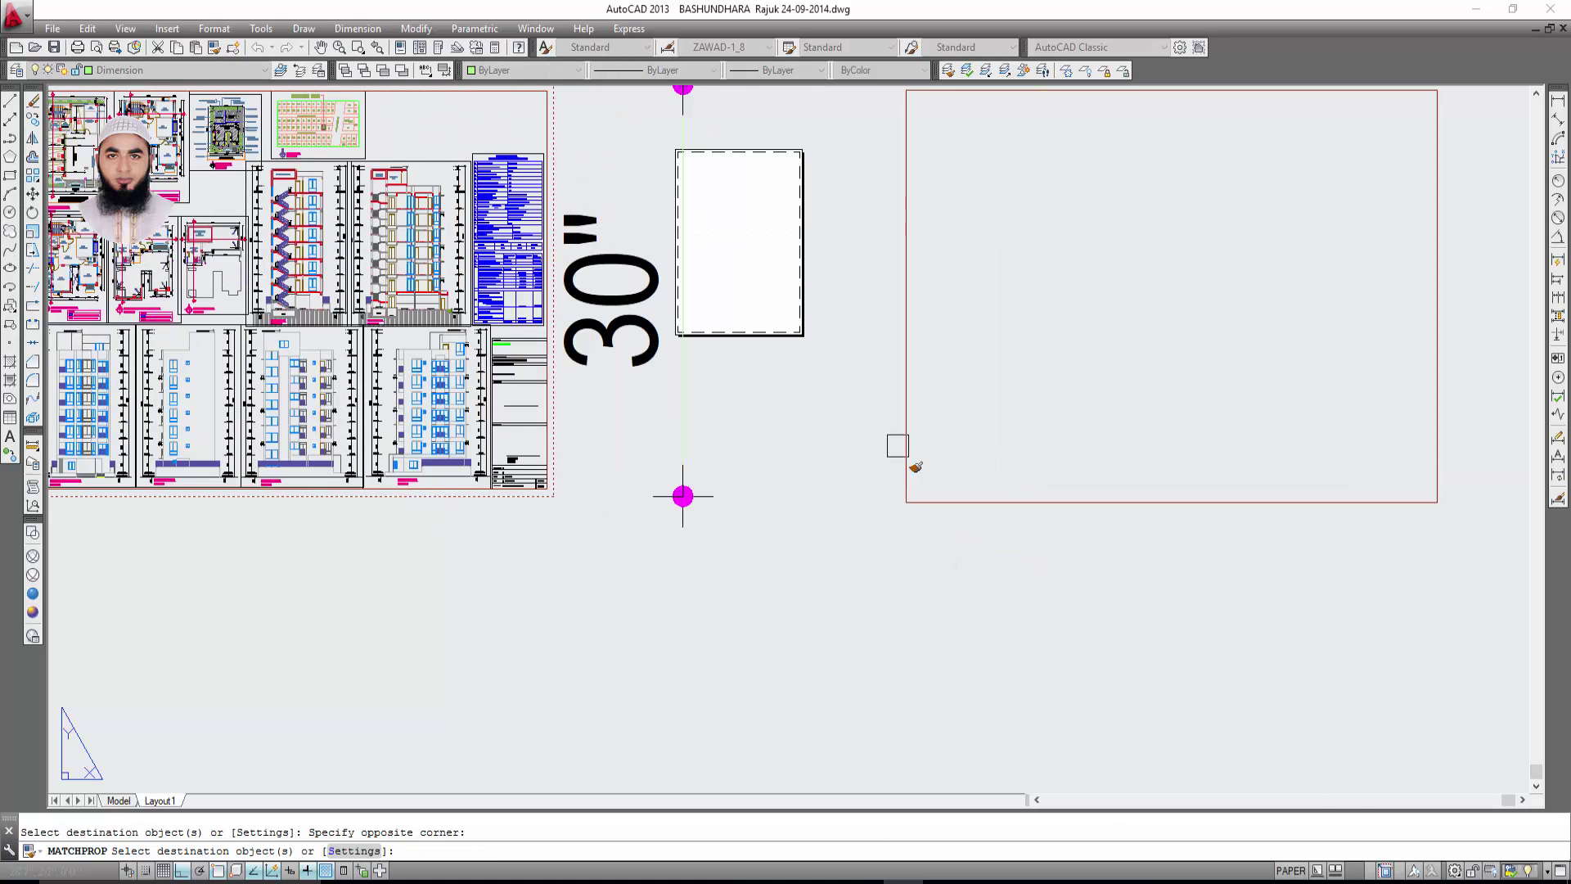
{"action": "scroll", "coordinate": [778, 488], "scroll_direction": "down", "scroll_amount": 6}
{"action": "key", "text": "Escape"}
Check the red rectangle's linetype and lineweight settings, then centre the sheet and rectangle in view.
{"action": "scroll", "coordinate": [965, 493], "scroll_direction": "up", "scroll_amount": 4}
{"action": "mouse_move", "coordinate": [966, 494]}
{"action": "middle_mouse_down"}
{"action": "mouse_move", "coordinate": [1112, 519]}
{"action": "mouse_move", "coordinate": [1220, 514]}
{"action": "middle_mouse_up"}
{"action": "scroll", "coordinate": [1097, 499], "scroll_direction": "up", "scroll_amount": 2}
{"action": "scroll", "coordinate": [1179, 492], "scroll_direction": "down", "scroll_amount": 2}
{"action": "left_click", "coordinate": [814, 287]}
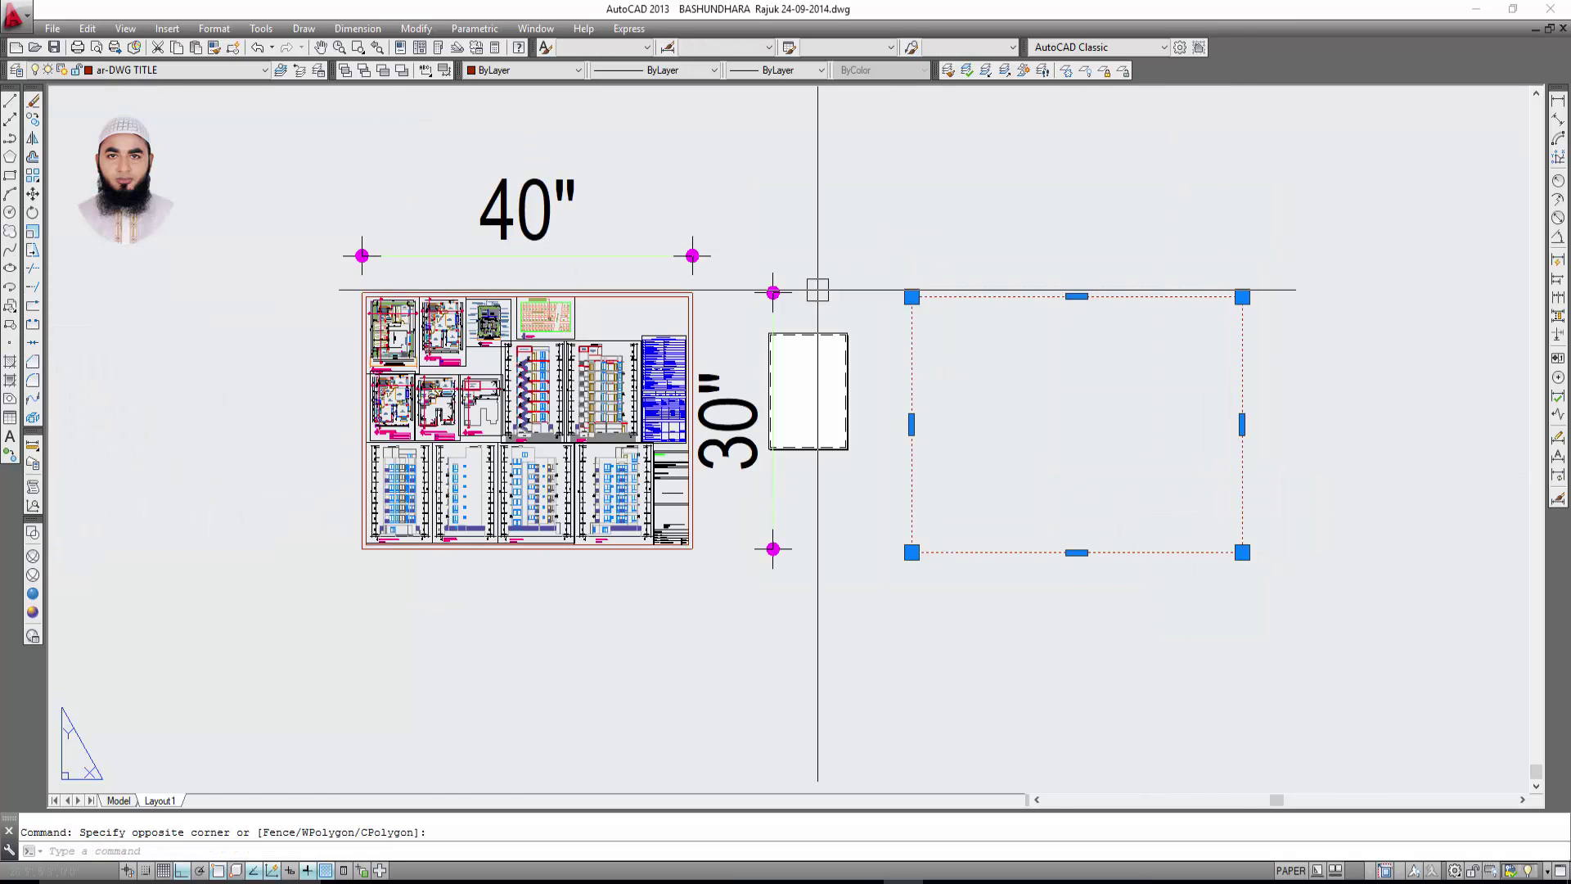
{"action": "scroll", "coordinate": [813, 287], "scroll_direction": "up", "scroll_amount": 3}
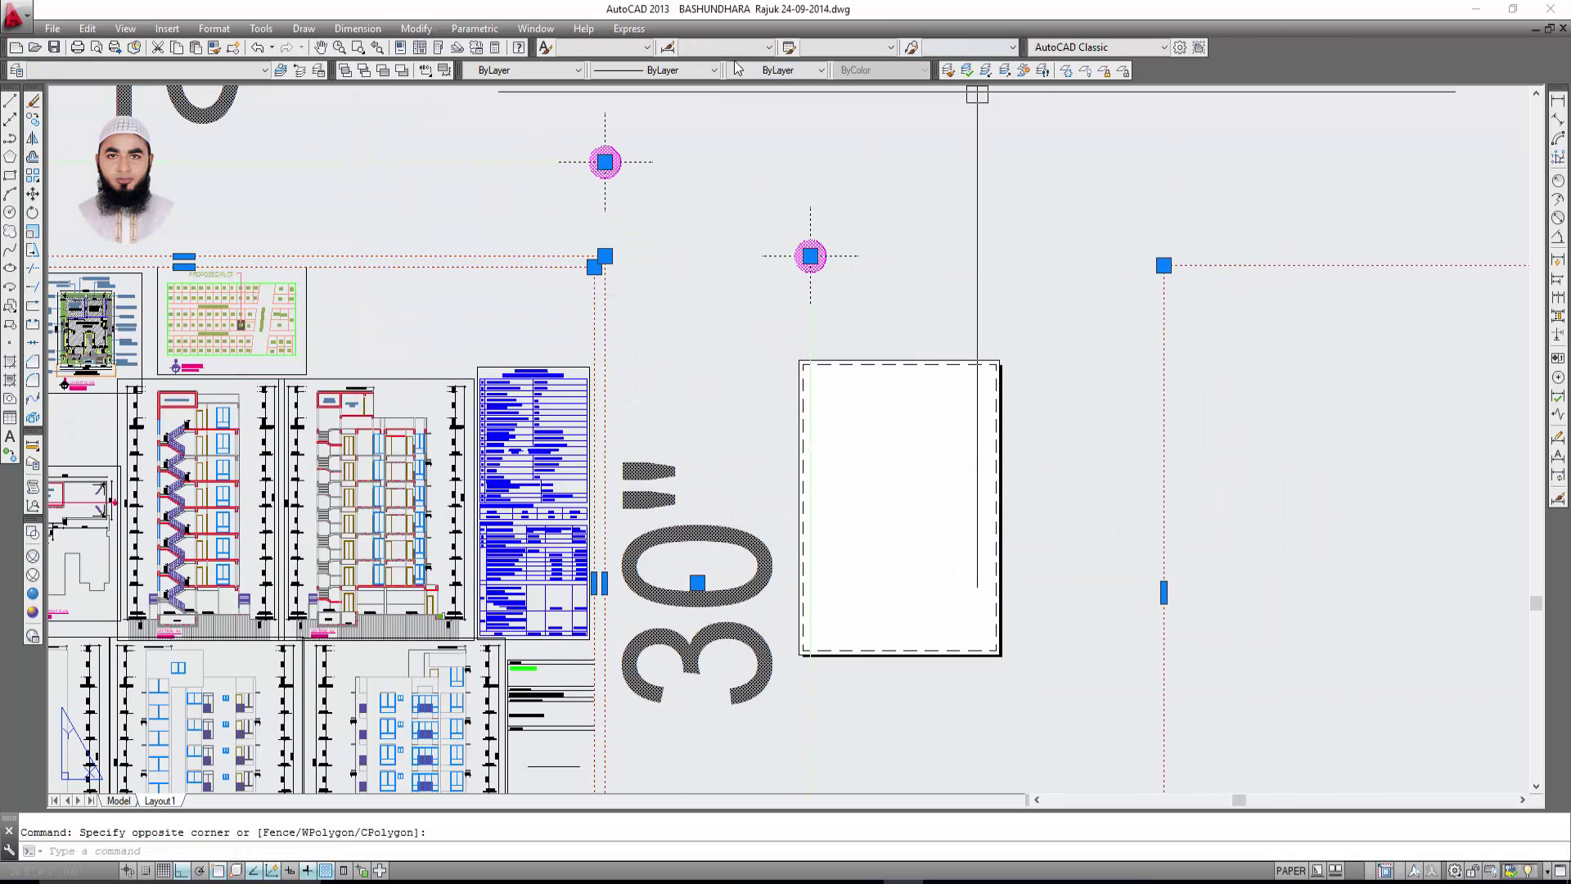
{"action": "left_click", "coordinate": [655, 72]}
{"action": "left_click", "coordinate": [789, 75]}
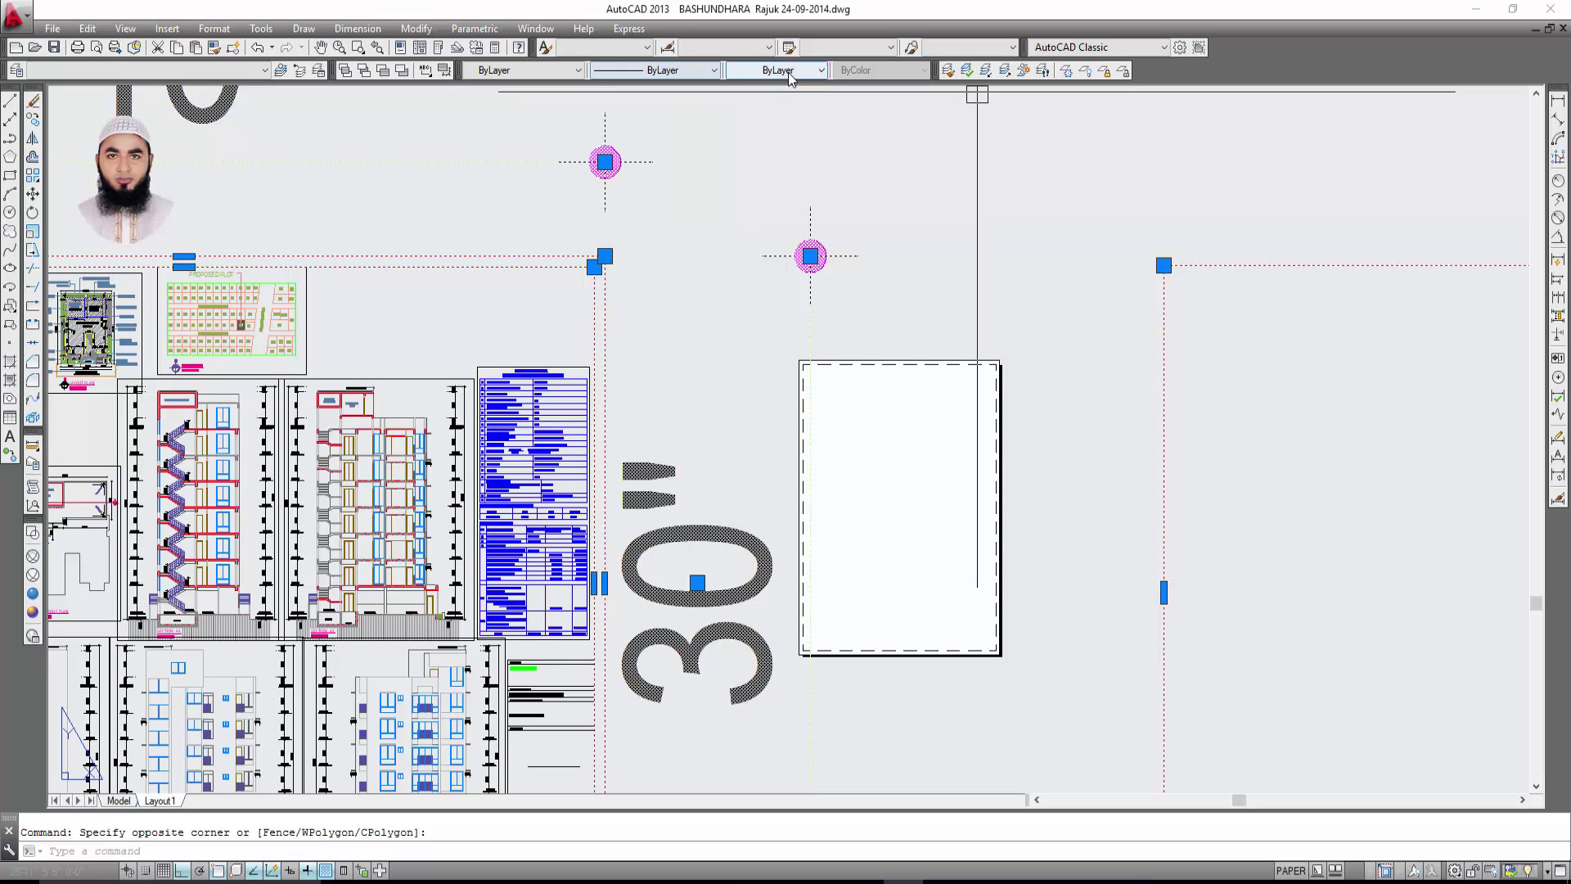
{"action": "scroll", "coordinate": [761, 237], "scroll_direction": "down", "scroll_amount": 3}
{"action": "key", "text": "Escape"}
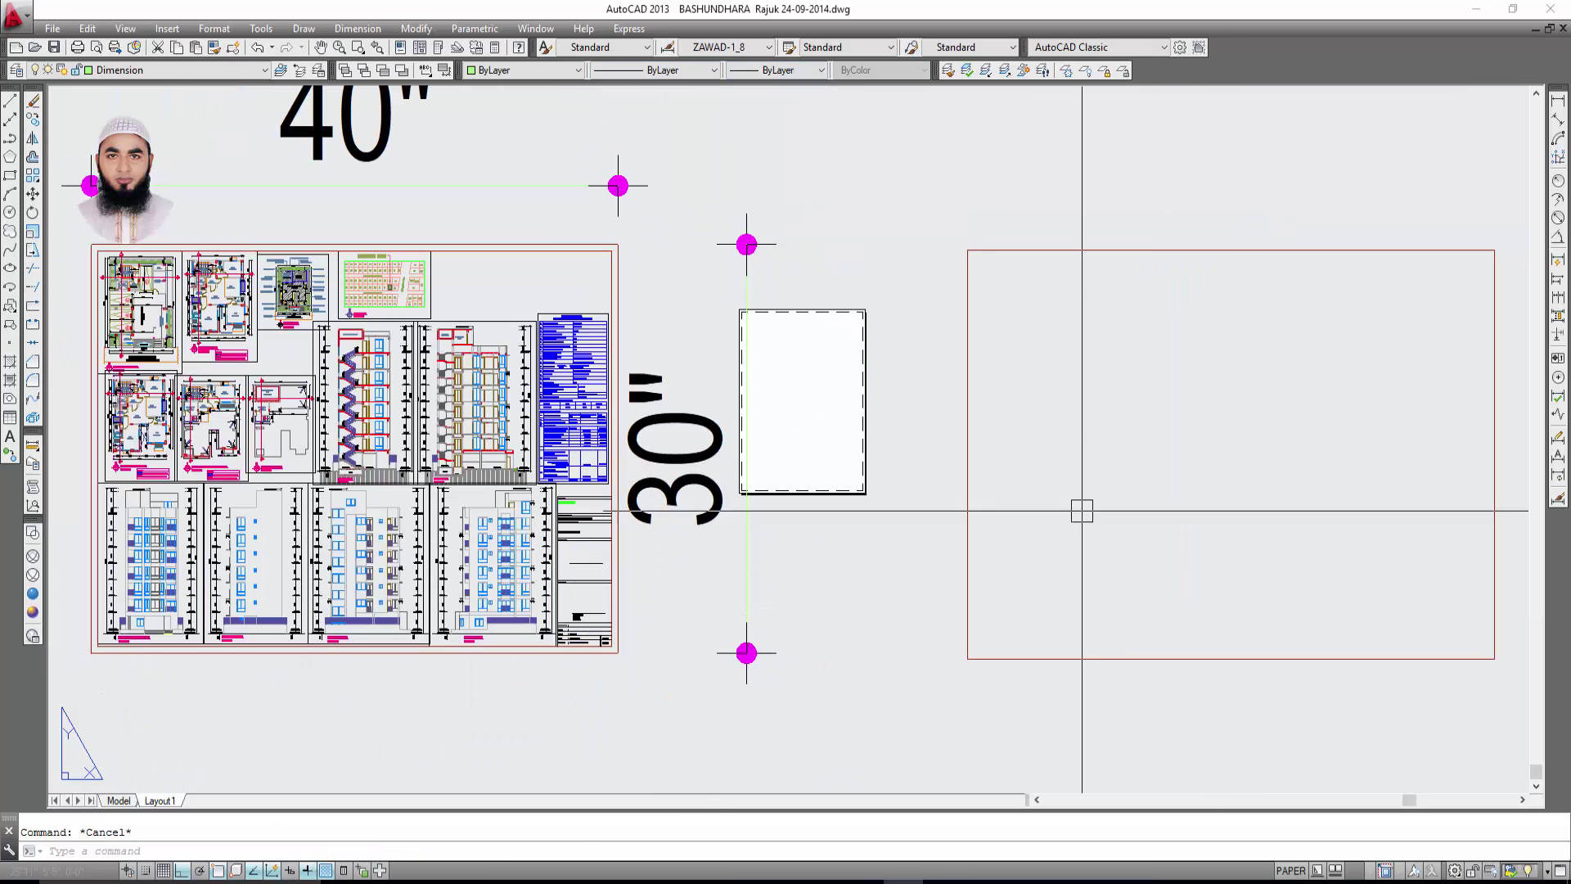
{"action": "scroll", "coordinate": [924, 410], "scroll_direction": "down", "scroll_amount": 2}
{"action": "scroll", "coordinate": [854, 379], "scroll_direction": "up", "scroll_amount": 2}
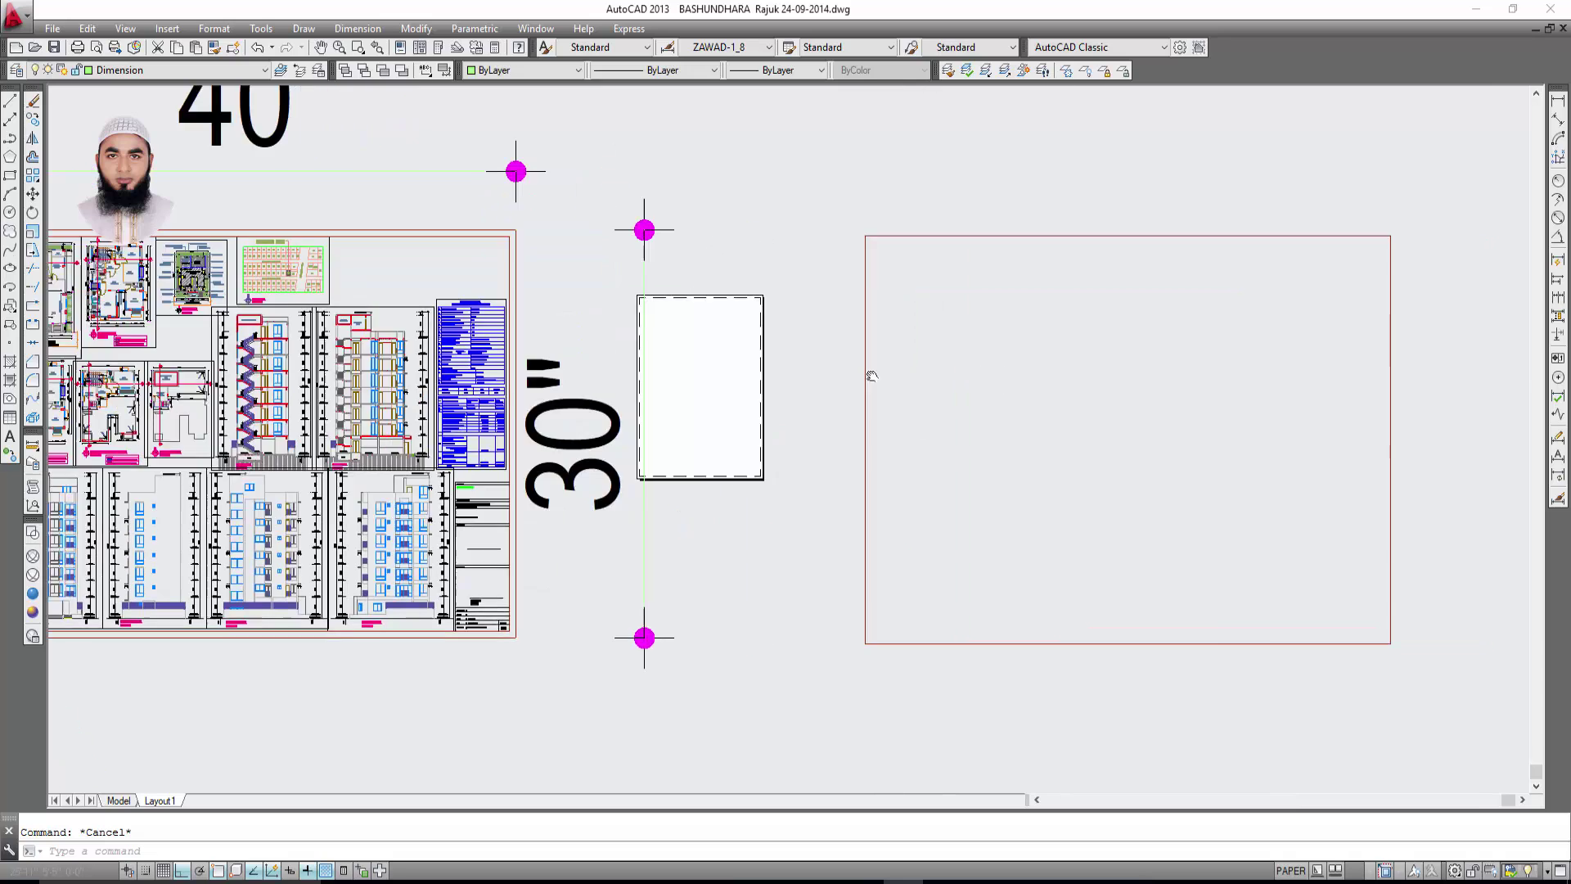
{"action": "middle_click_drag", "start_coordinate": [869, 375], "coordinate": [764, 386]}
Offset the red rectangle 3 units inward, then delete the too-wide copy.
{"action": "type", "text": "o"}
{"action": "key", "text": "Return"}
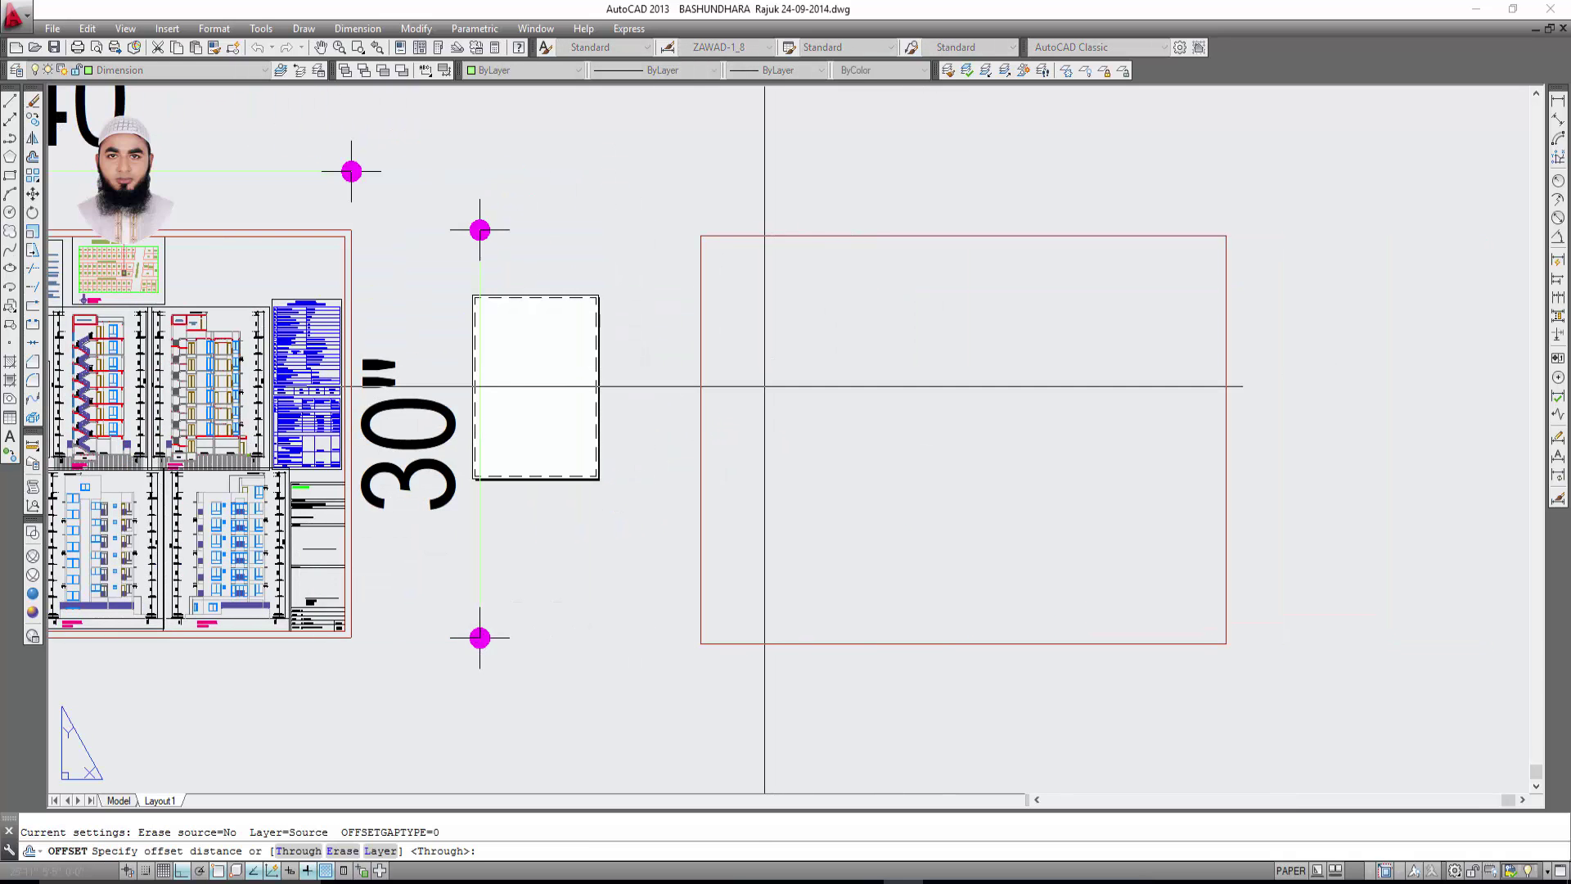
{"action": "left_click", "coordinate": [708, 419]}
{"action": "type", "text": "3"}
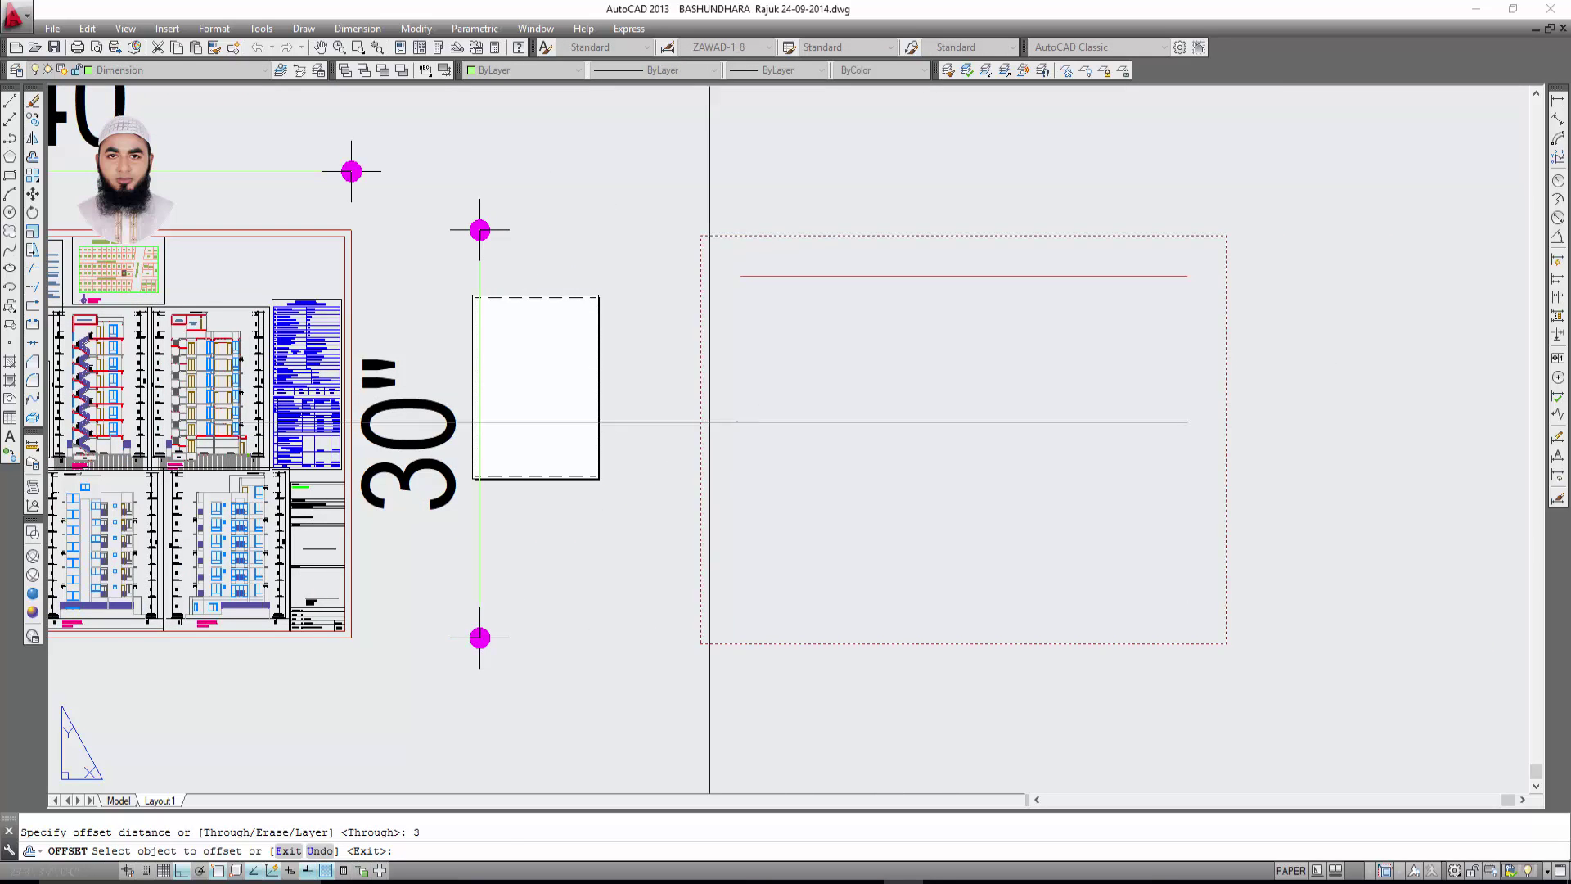
{"action": "left_click", "coordinate": [810, 420]}
{"action": "key", "text": "Escape"}
{"action": "left_click", "coordinate": [745, 416]}
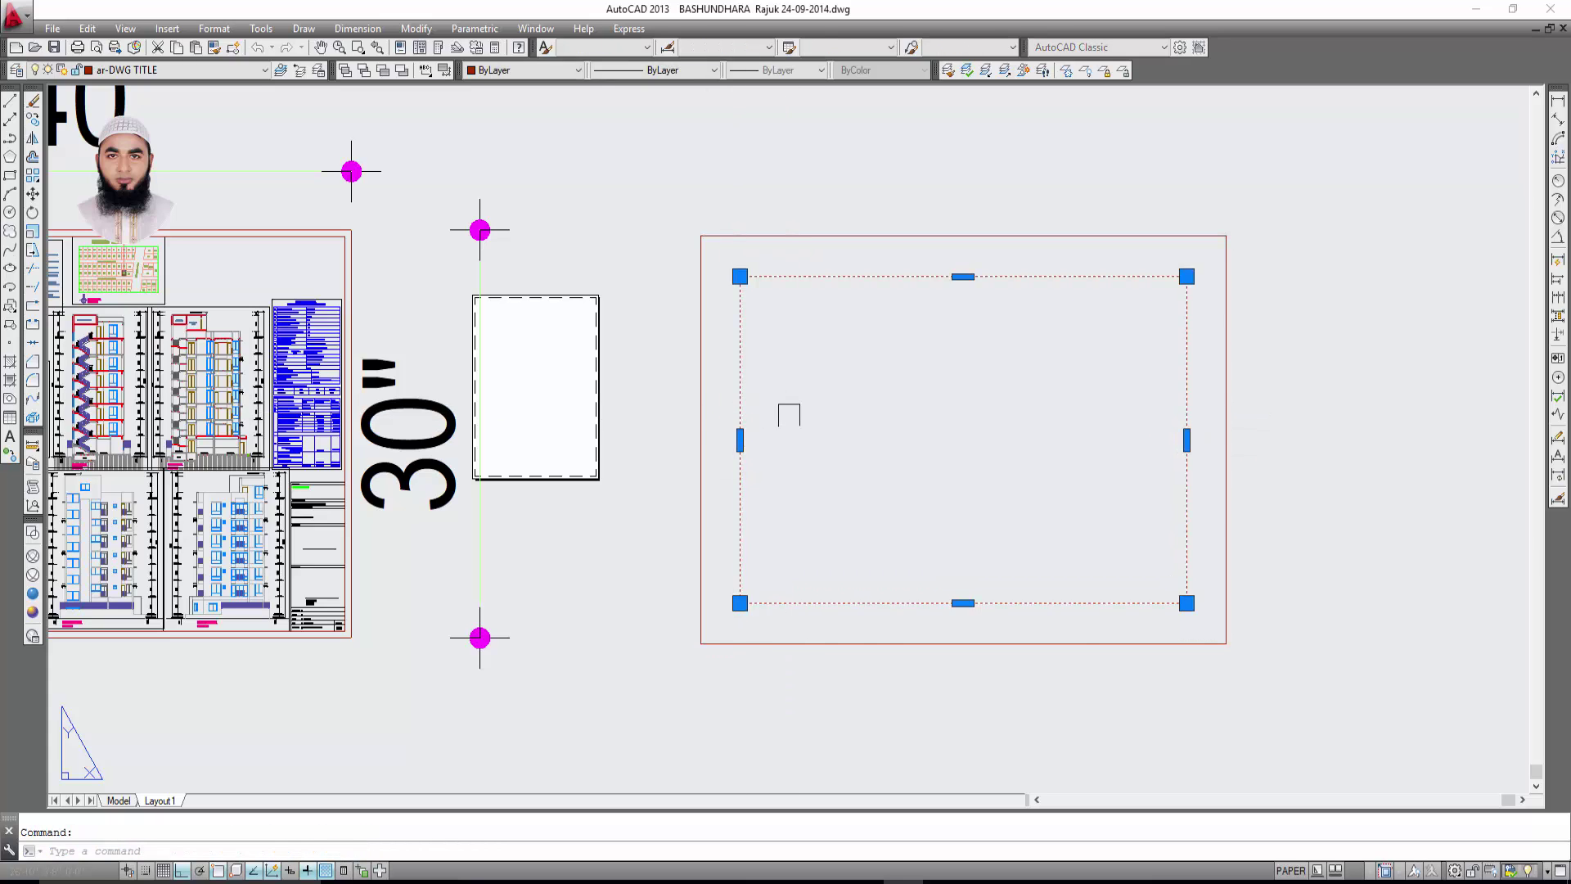
{"action": "key", "text": "Delete"}
Offset the rectangle 1 unit inward and delete that copy as well.
{"action": "key", "text": "Return"}
{"action": "type", "text": "1"}
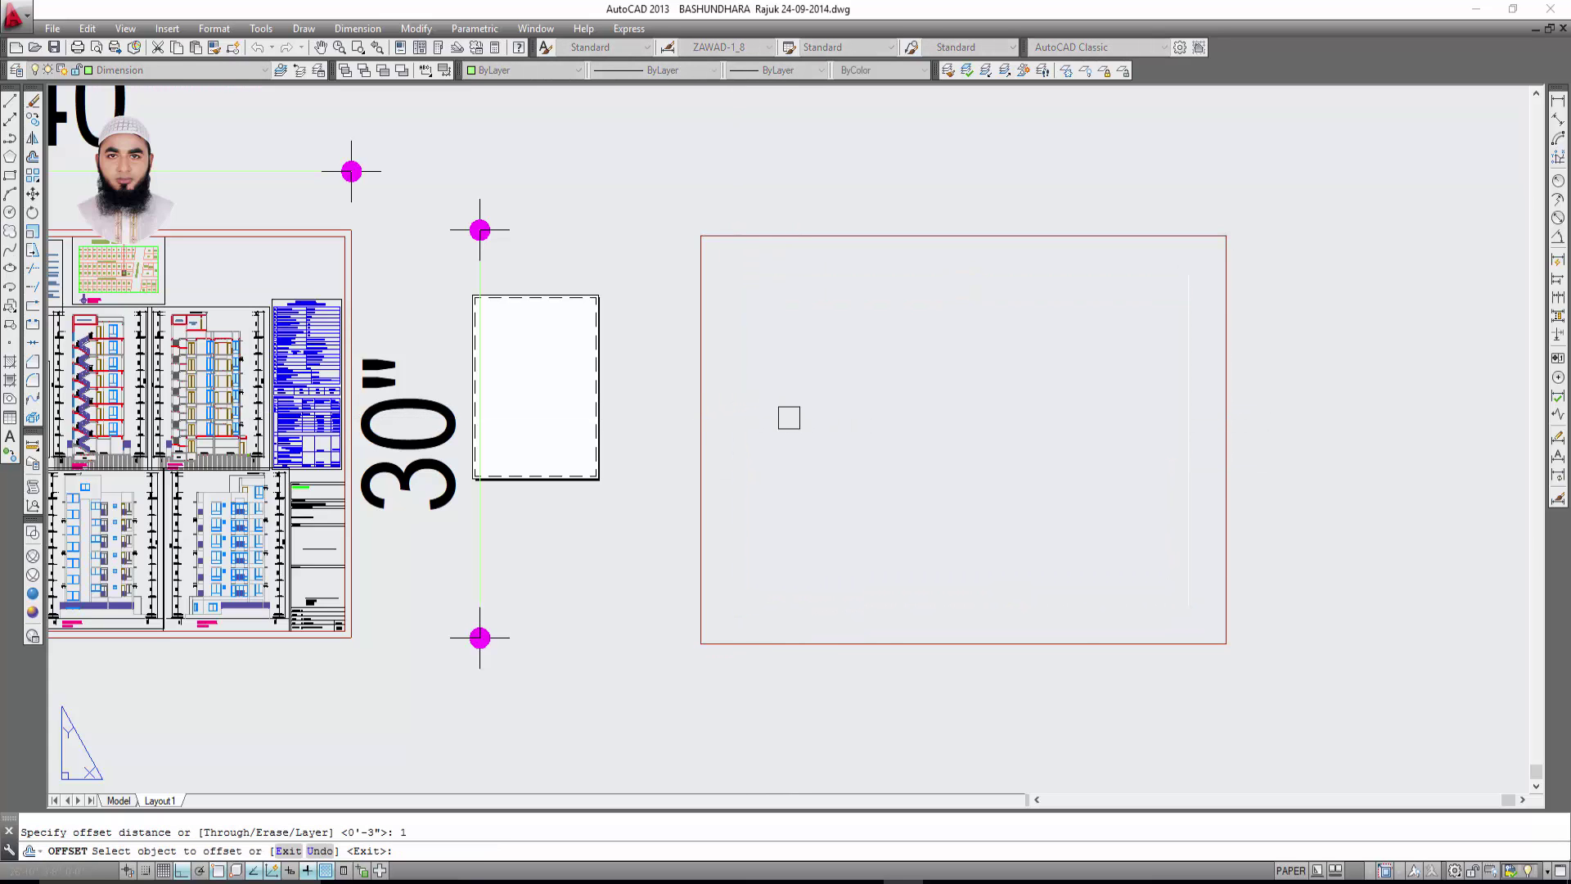
{"action": "left_click", "coordinate": [701, 413]}
{"action": "left_click", "coordinate": [755, 416]}
{"action": "key", "text": "Escape"}
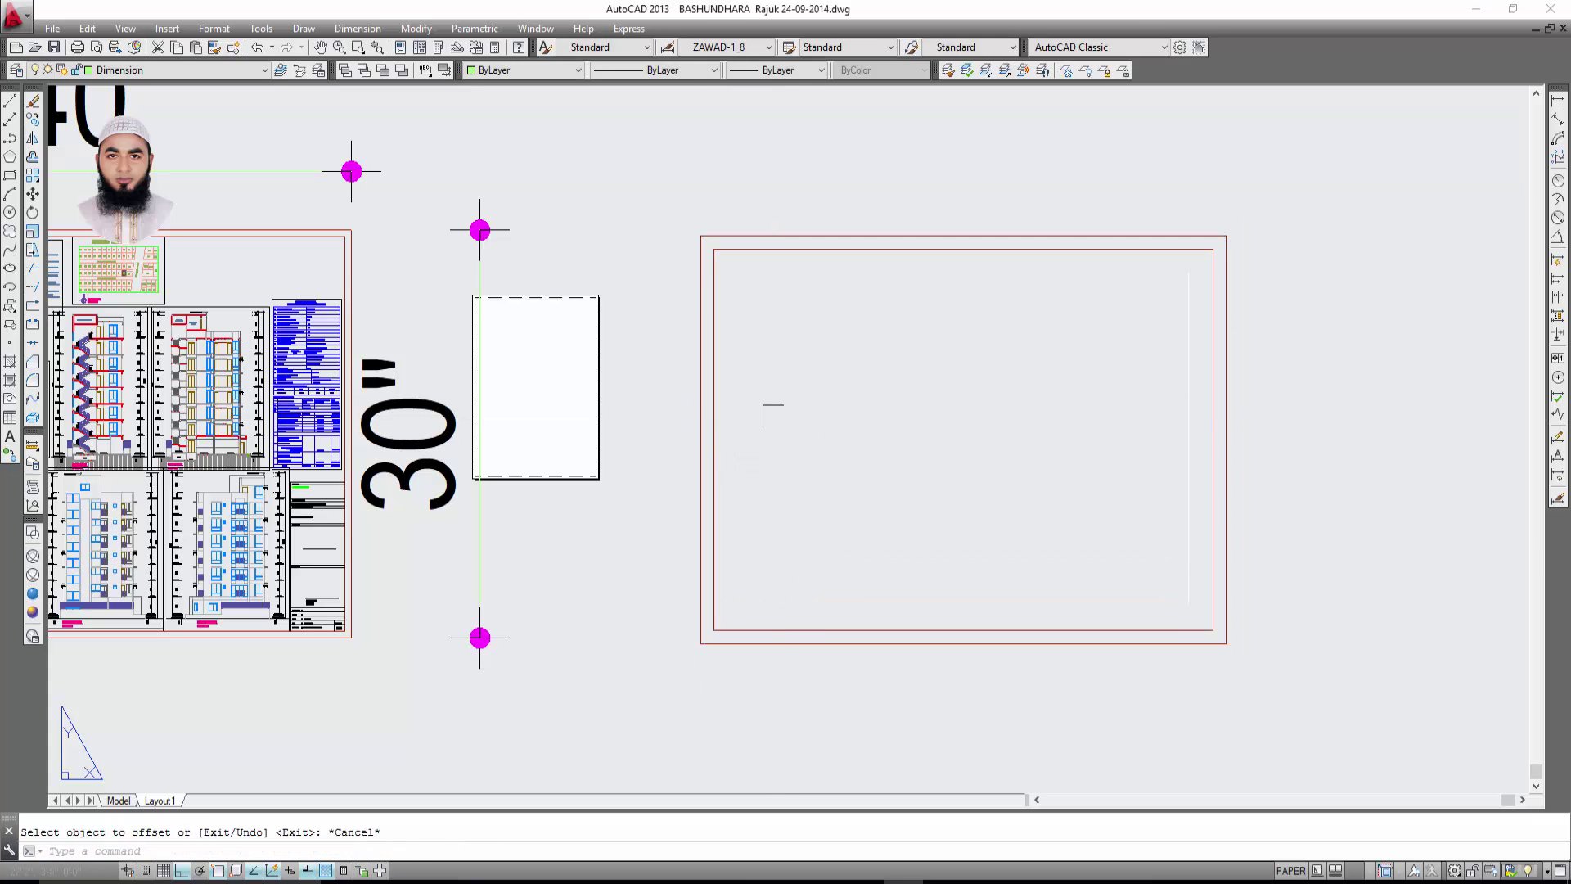
{"action": "left_click", "coordinate": [721, 365]}
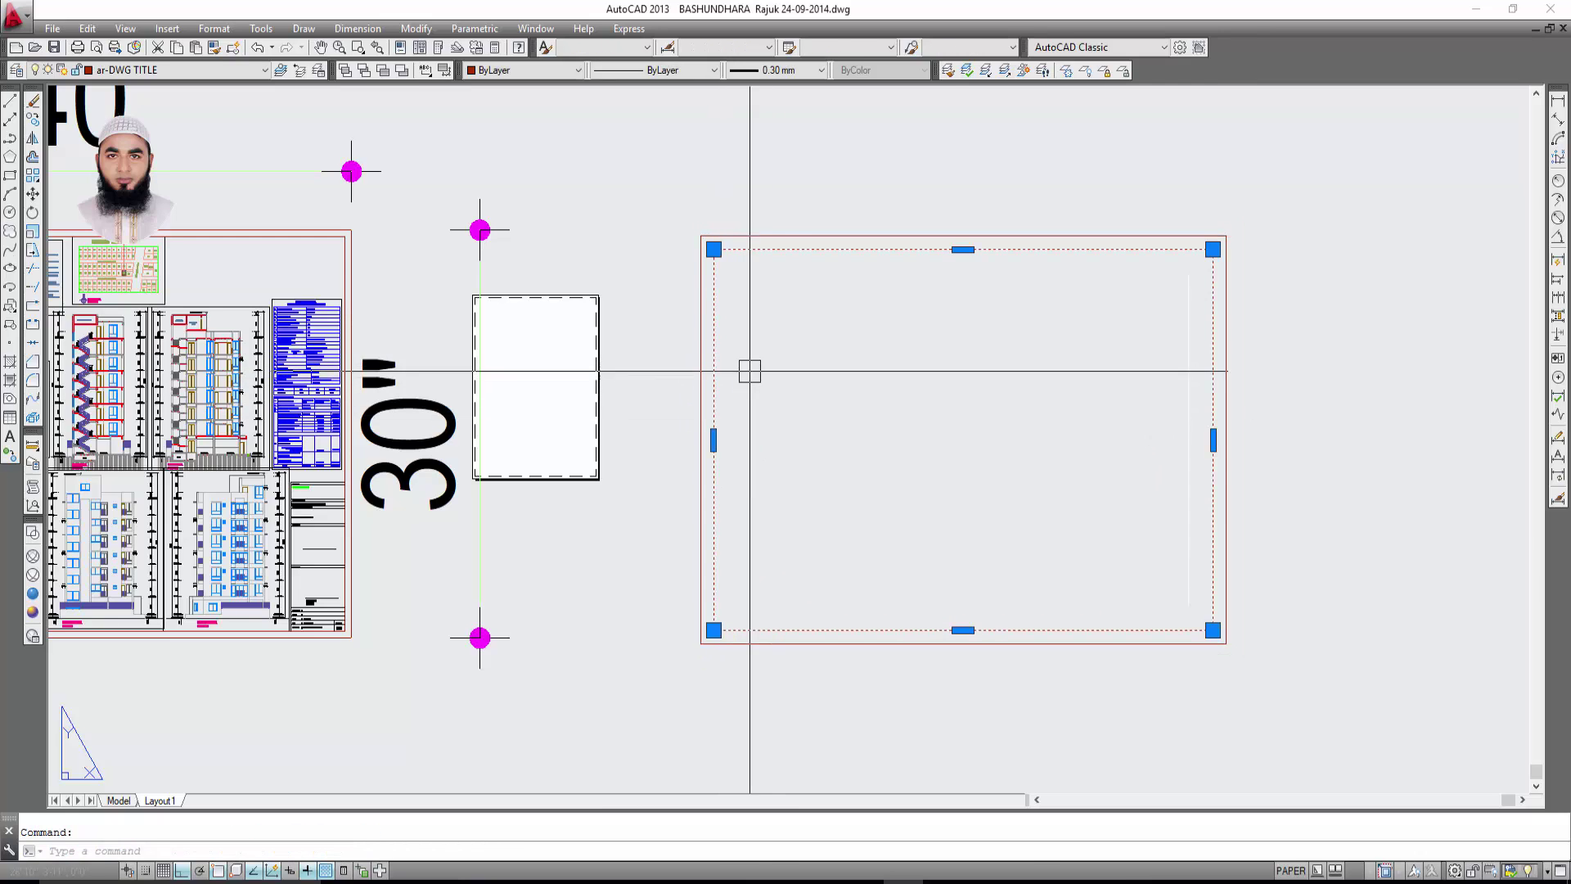
{"action": "key", "text": "Delete"}
Offset the rectangle 0.5 units inward and keep it as the inner border.
{"action": "key", "text": "Return"}
{"action": "type", "text": ".5"}
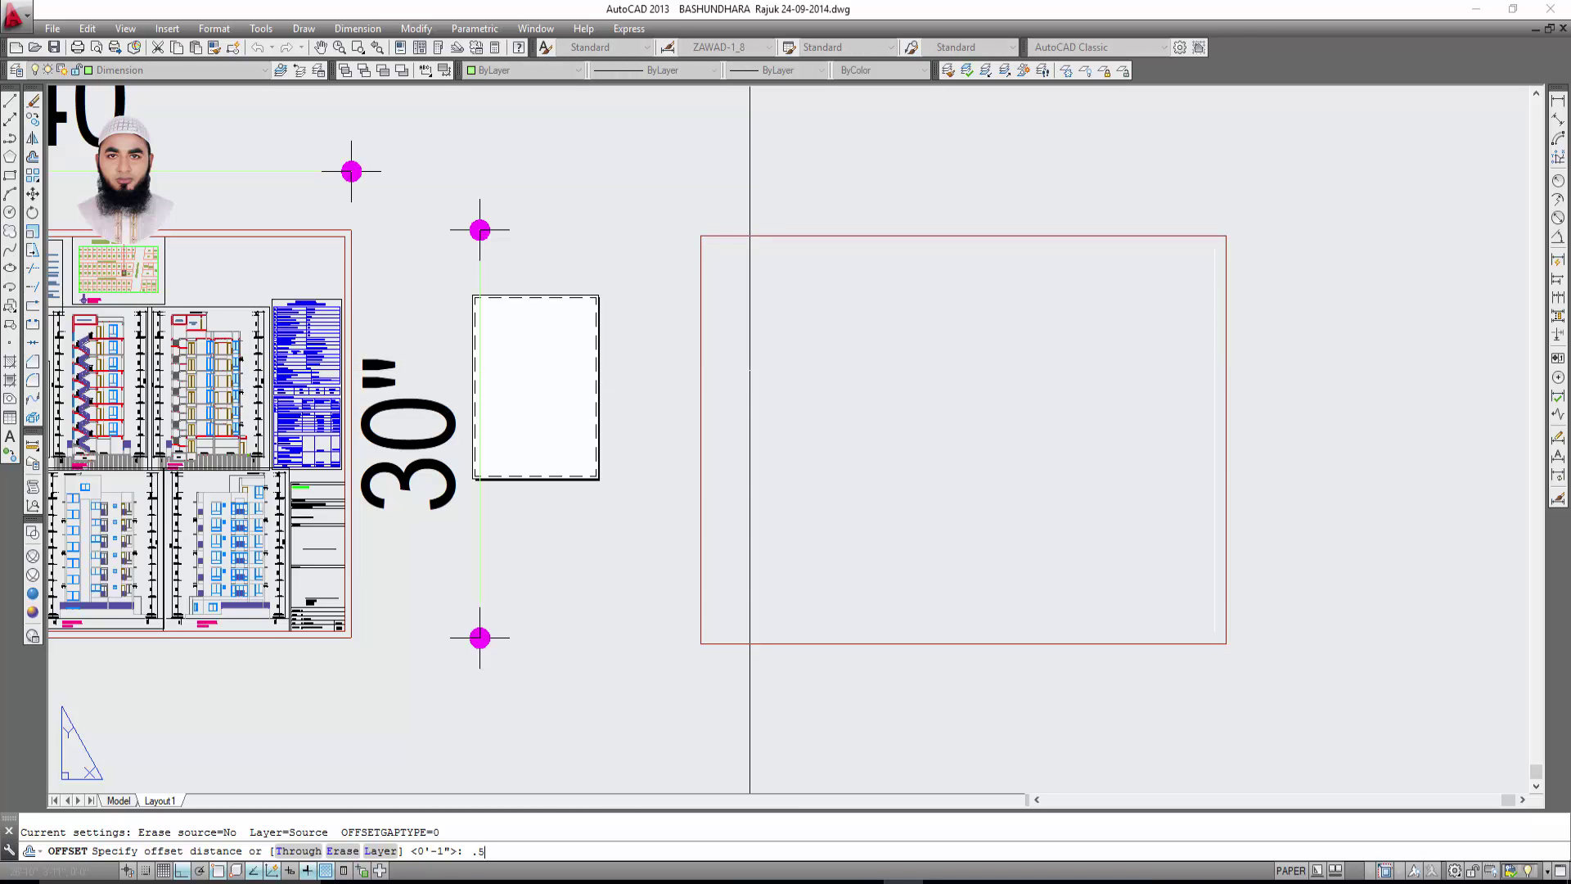
{"action": "key", "text": "Return"}
{"action": "left_click", "coordinate": [702, 355]}
{"action": "left_click", "coordinate": [789, 352]}
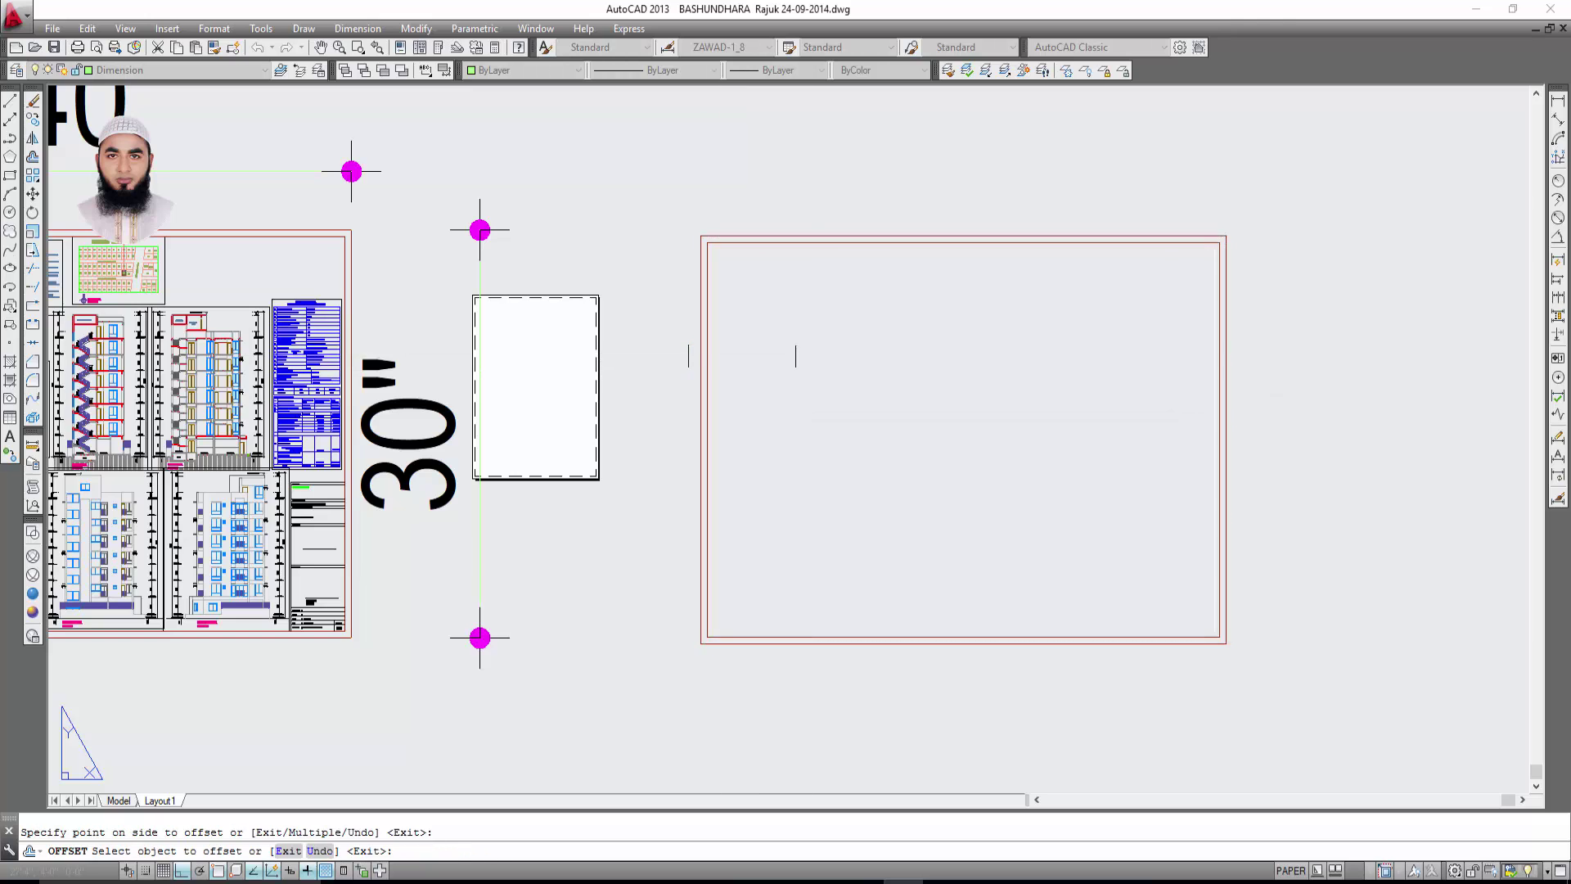
{"action": "key", "text": "Escape"}
{"action": "scroll", "coordinate": [798, 360], "scroll_direction": "down", "scroll_amount": 3}
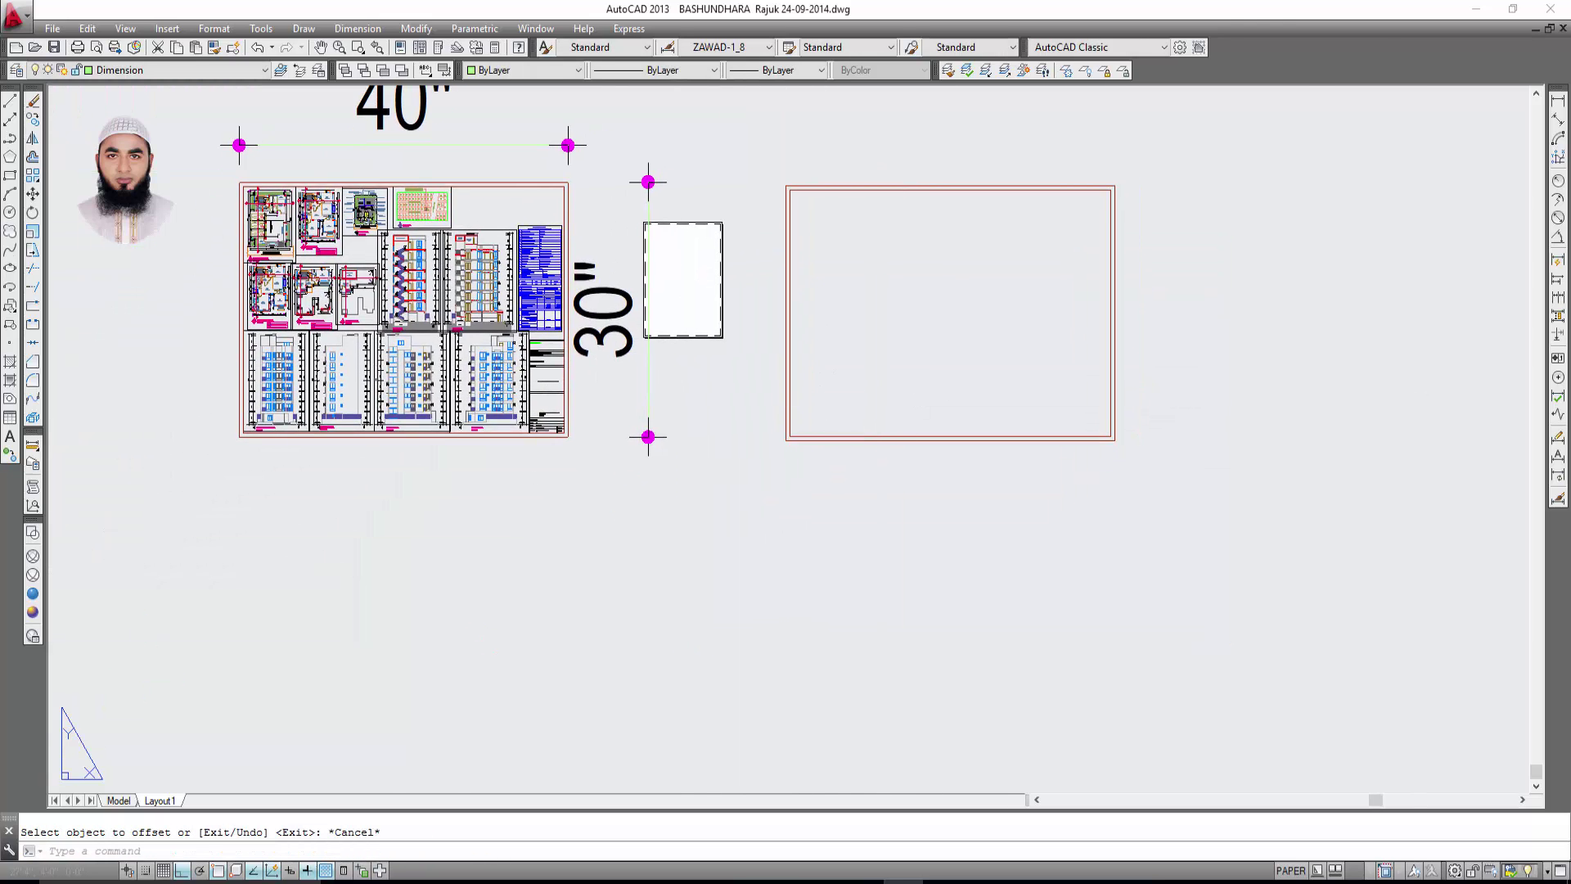
Window-select the existing sheet's title block lines and text, then cancel the selection.
{"action": "scroll", "coordinate": [577, 360], "scroll_direction": "up", "scroll_amount": 3}
{"action": "scroll", "coordinate": [577, 360], "scroll_direction": "up", "scroll_amount": 2}
{"action": "scroll", "coordinate": [582, 407], "scroll_direction": "down", "scroll_amount": 2}
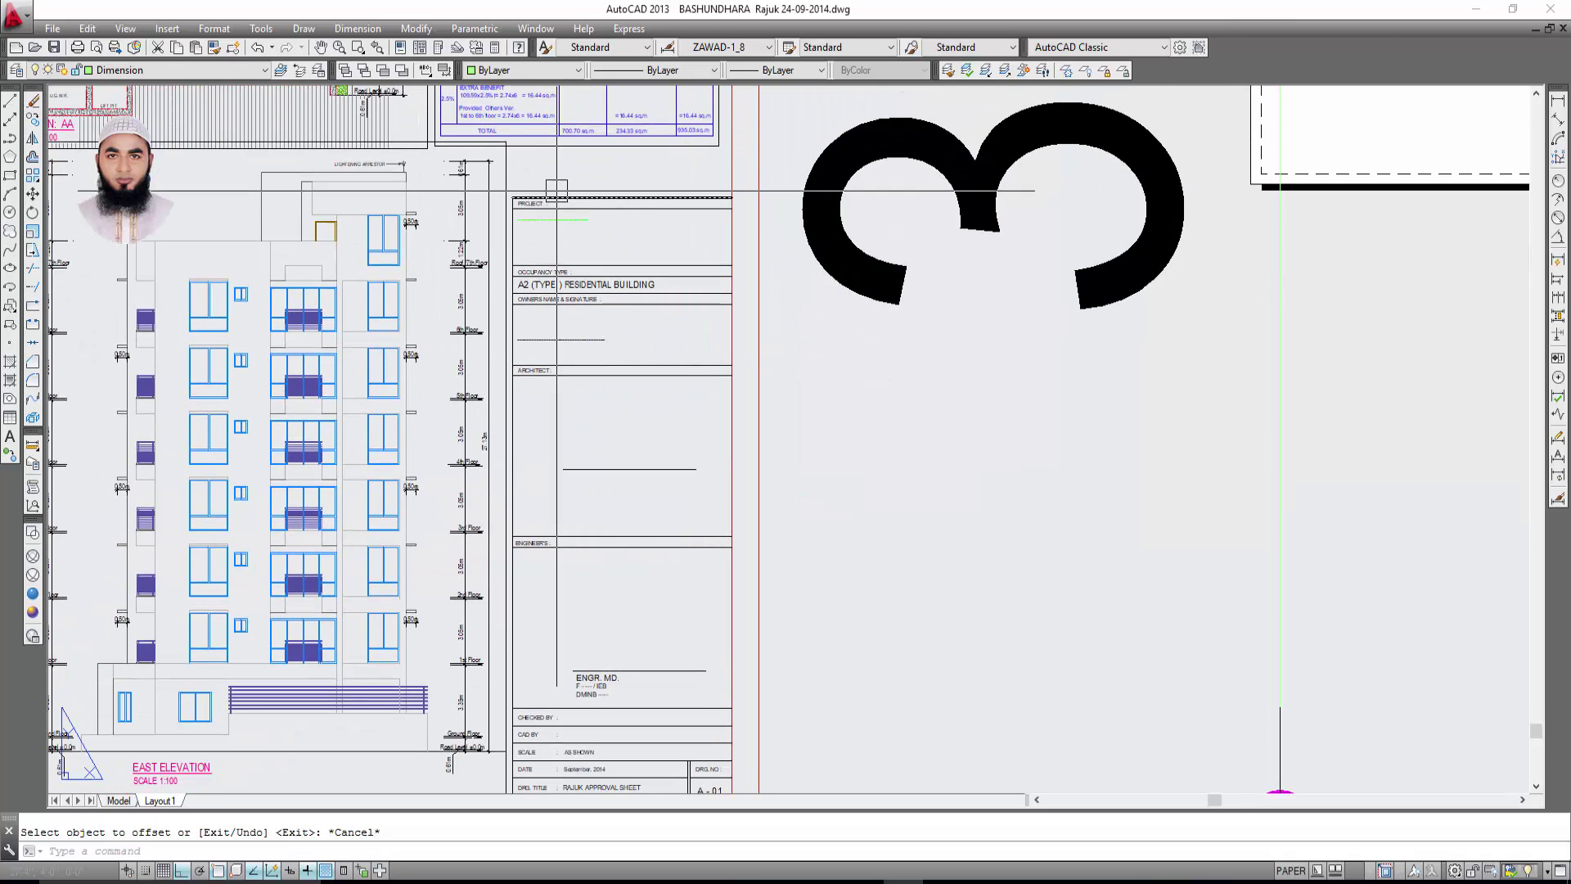
{"action": "scroll", "coordinate": [556, 409], "scroll_direction": "up", "scroll_amount": 3}
{"action": "left_click", "coordinate": [843, 312]}
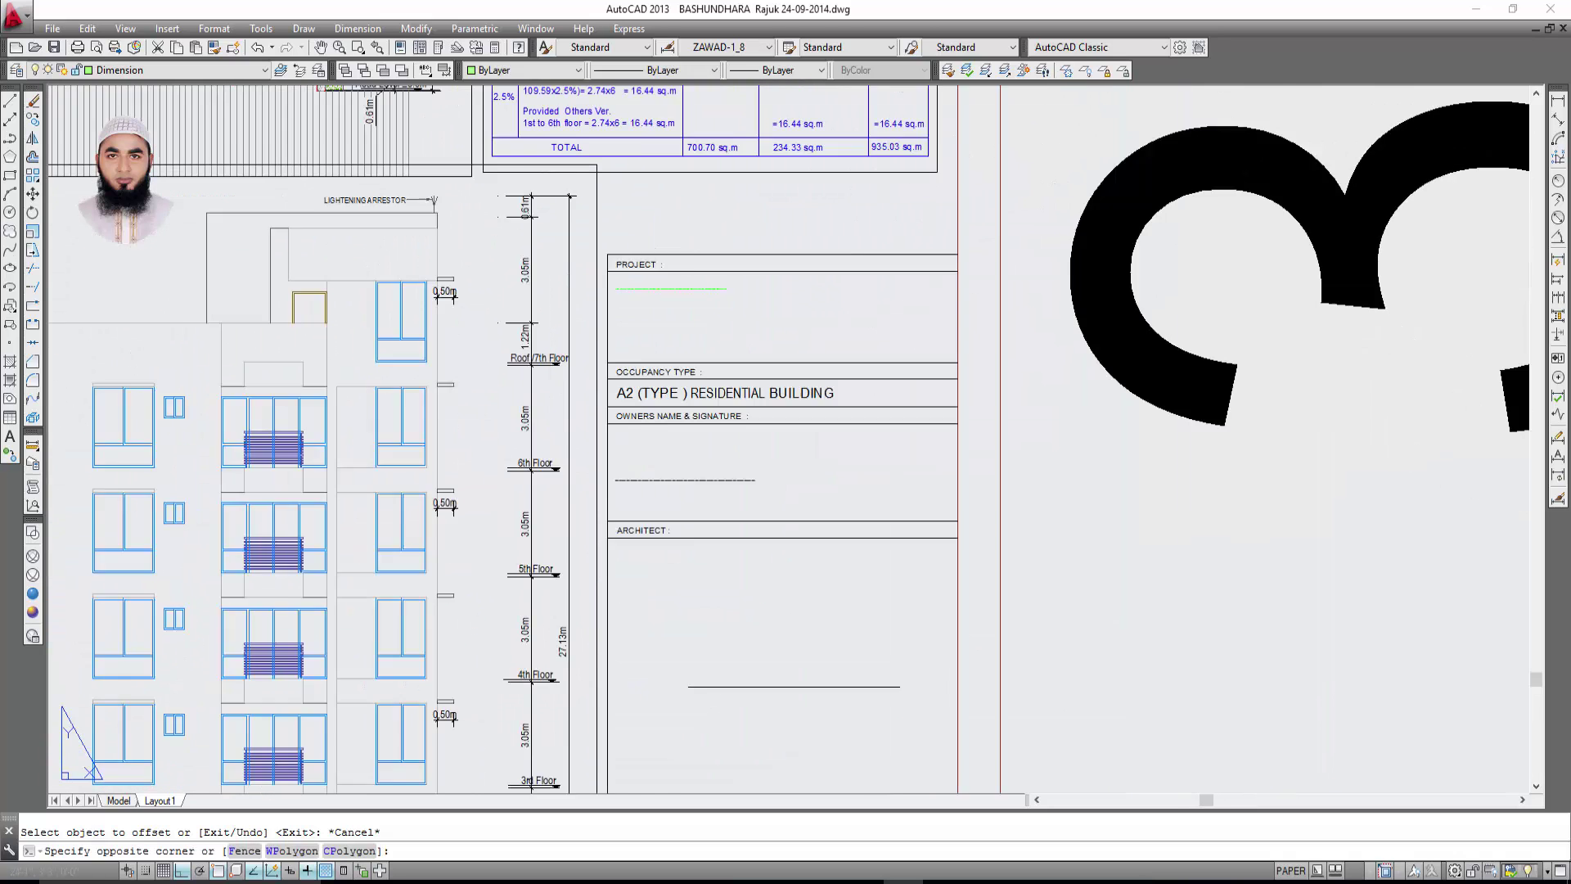
{"action": "scroll", "coordinate": [844, 311], "scroll_direction": "down", "scroll_amount": 4}
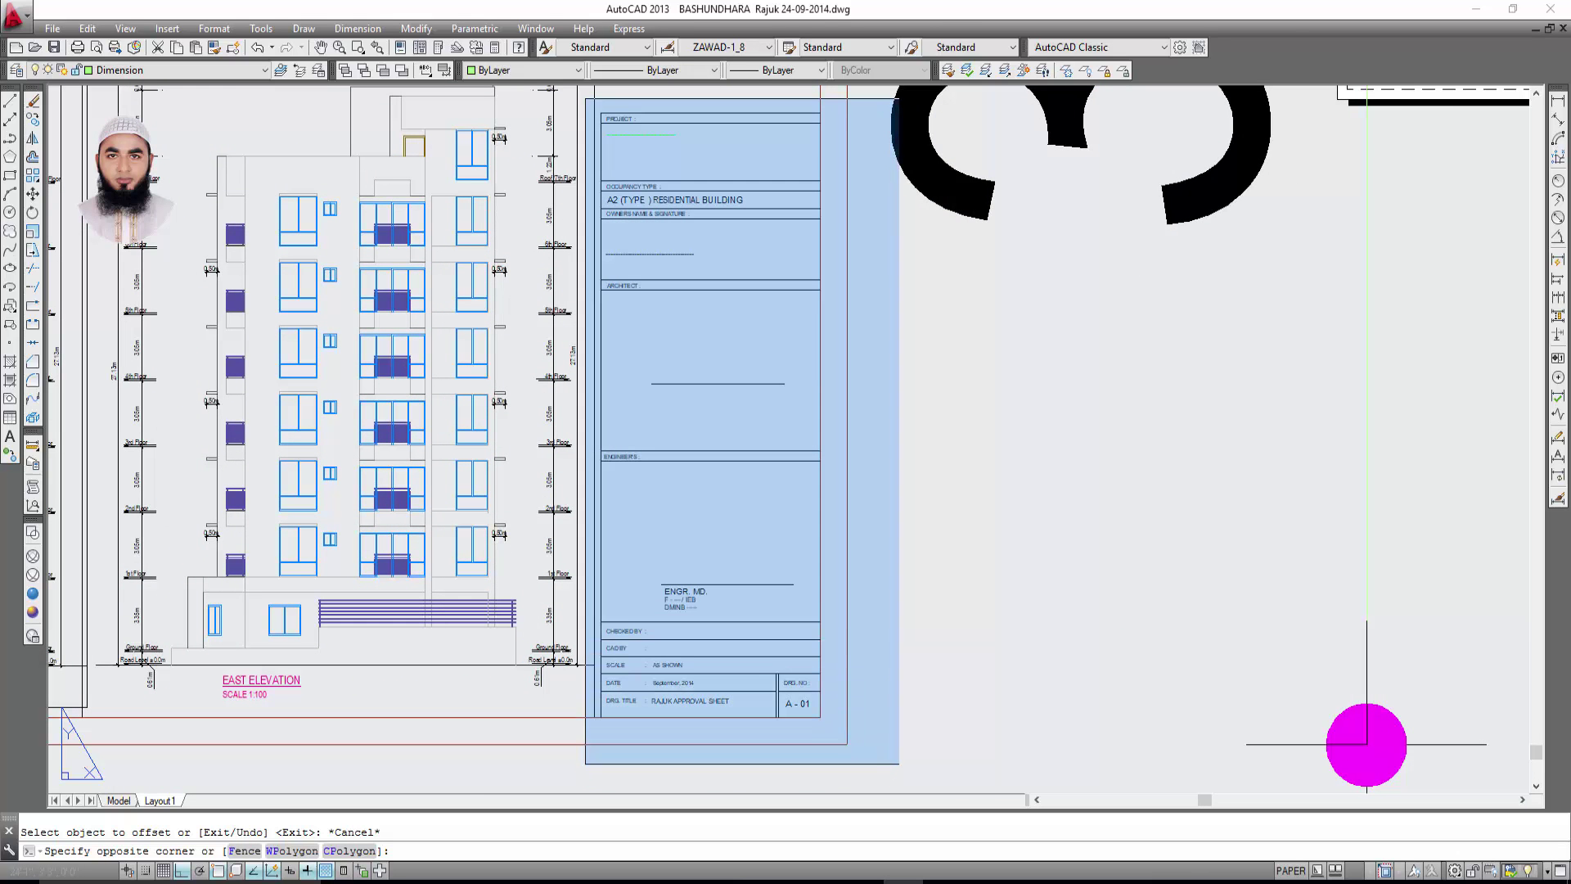
{"action": "left_click", "coordinate": [894, 753]}
{"action": "key", "text": "Escape"}
Pan and zoom over the title block to review its entries: RAJUK Approval Sheet, A-01.
{"action": "scroll", "coordinate": [627, 283], "scroll_direction": "up", "scroll_amount": 4}
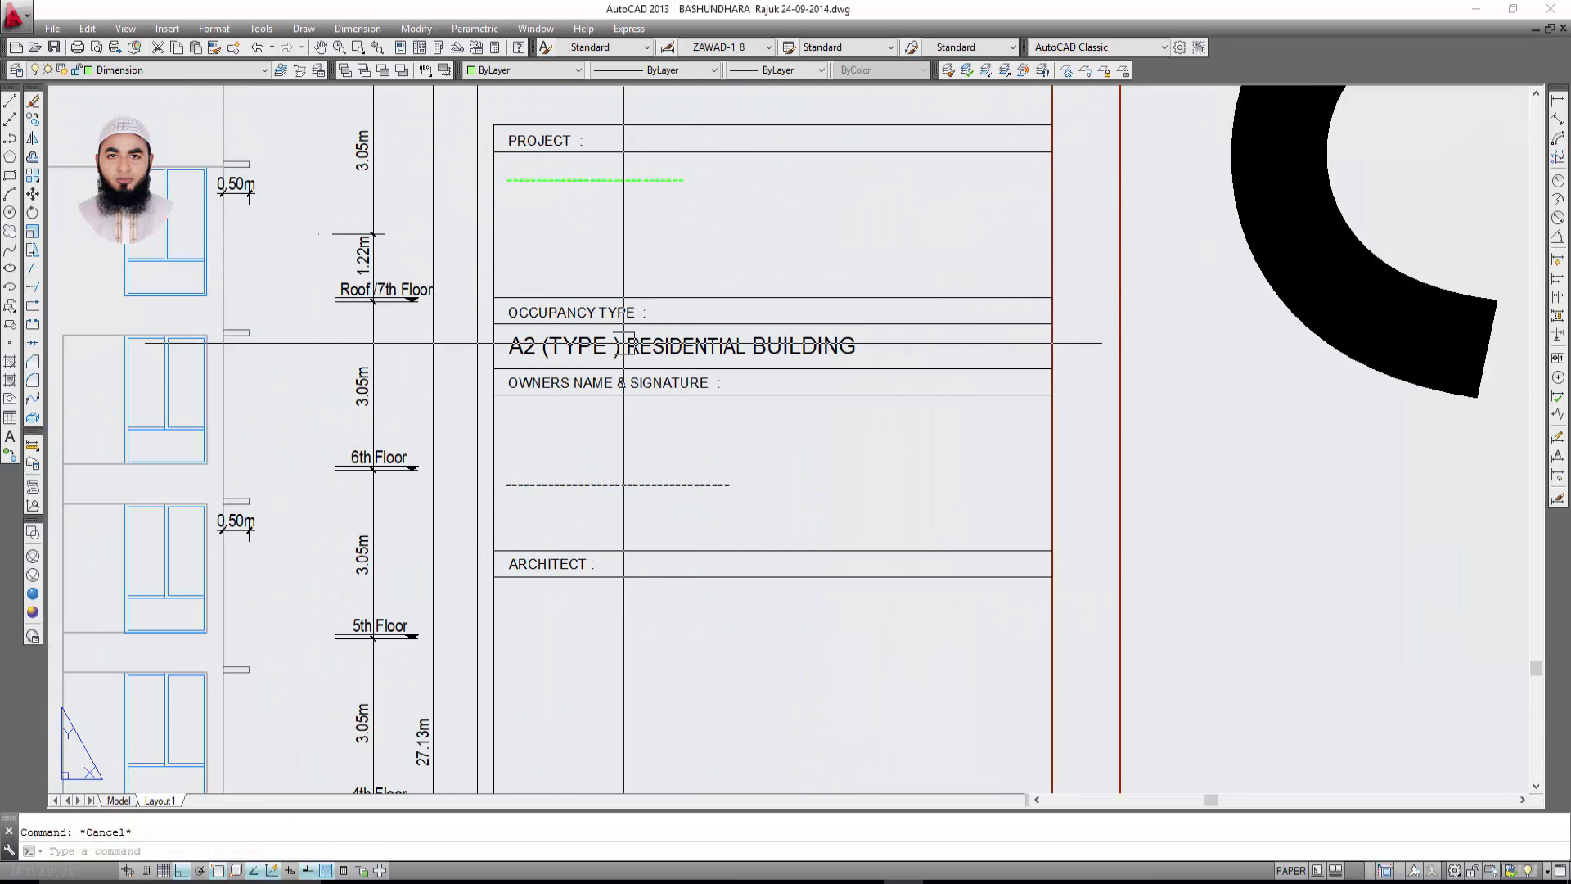
{"action": "scroll", "coordinate": [734, 324], "scroll_direction": "down", "scroll_amount": 3}
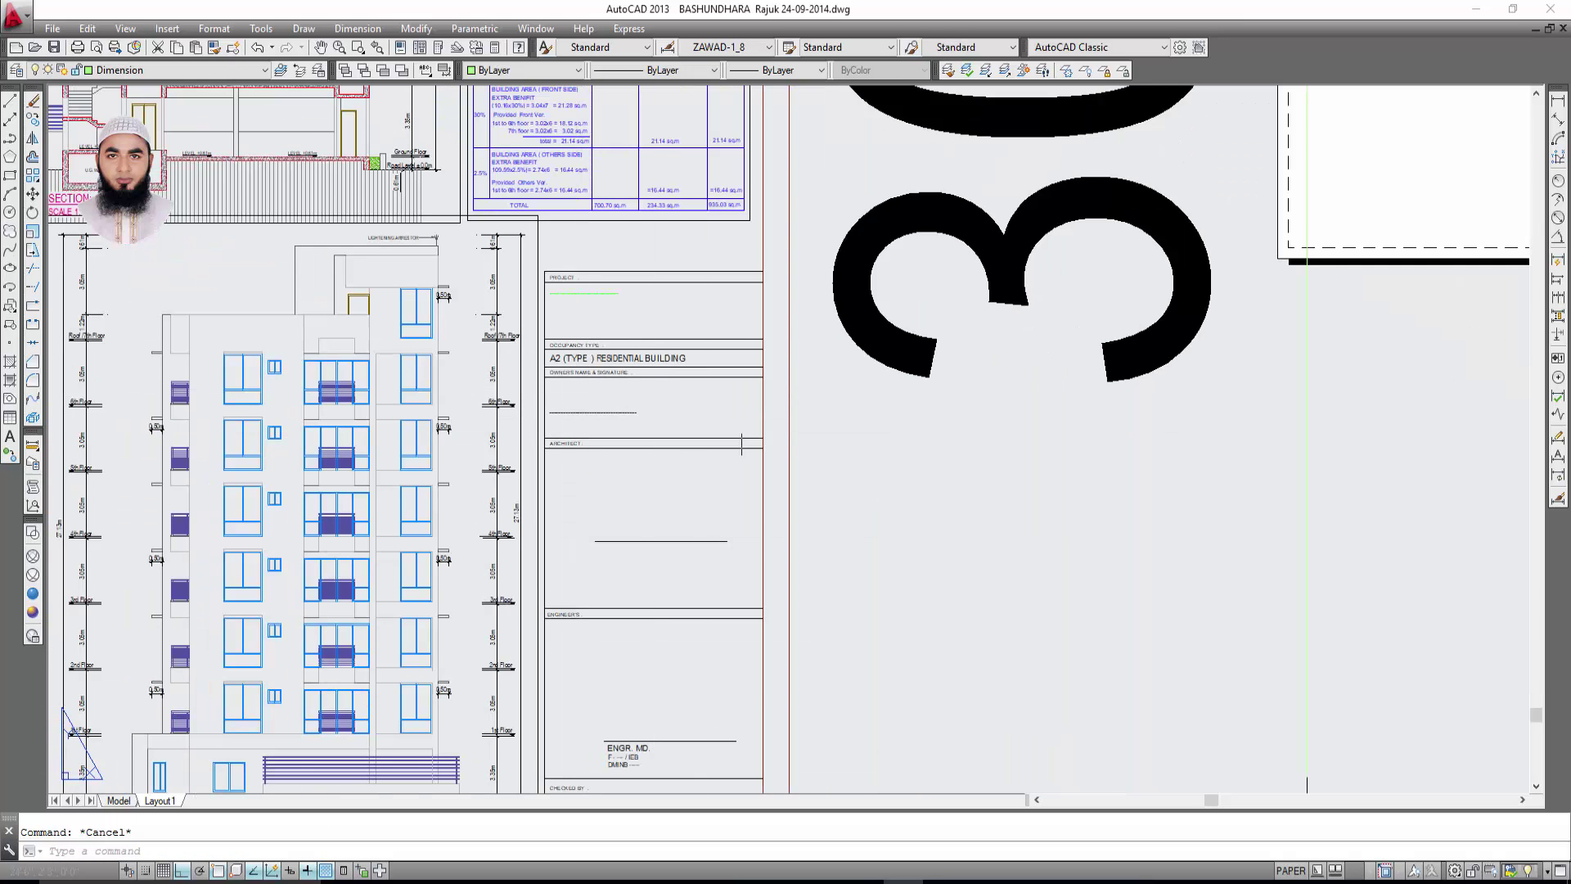
{"action": "scroll", "coordinate": [734, 324], "scroll_direction": "up", "scroll_amount": 2}
{"action": "middle_click_drag", "start_coordinate": [635, 687], "coordinate": [617, 318]}
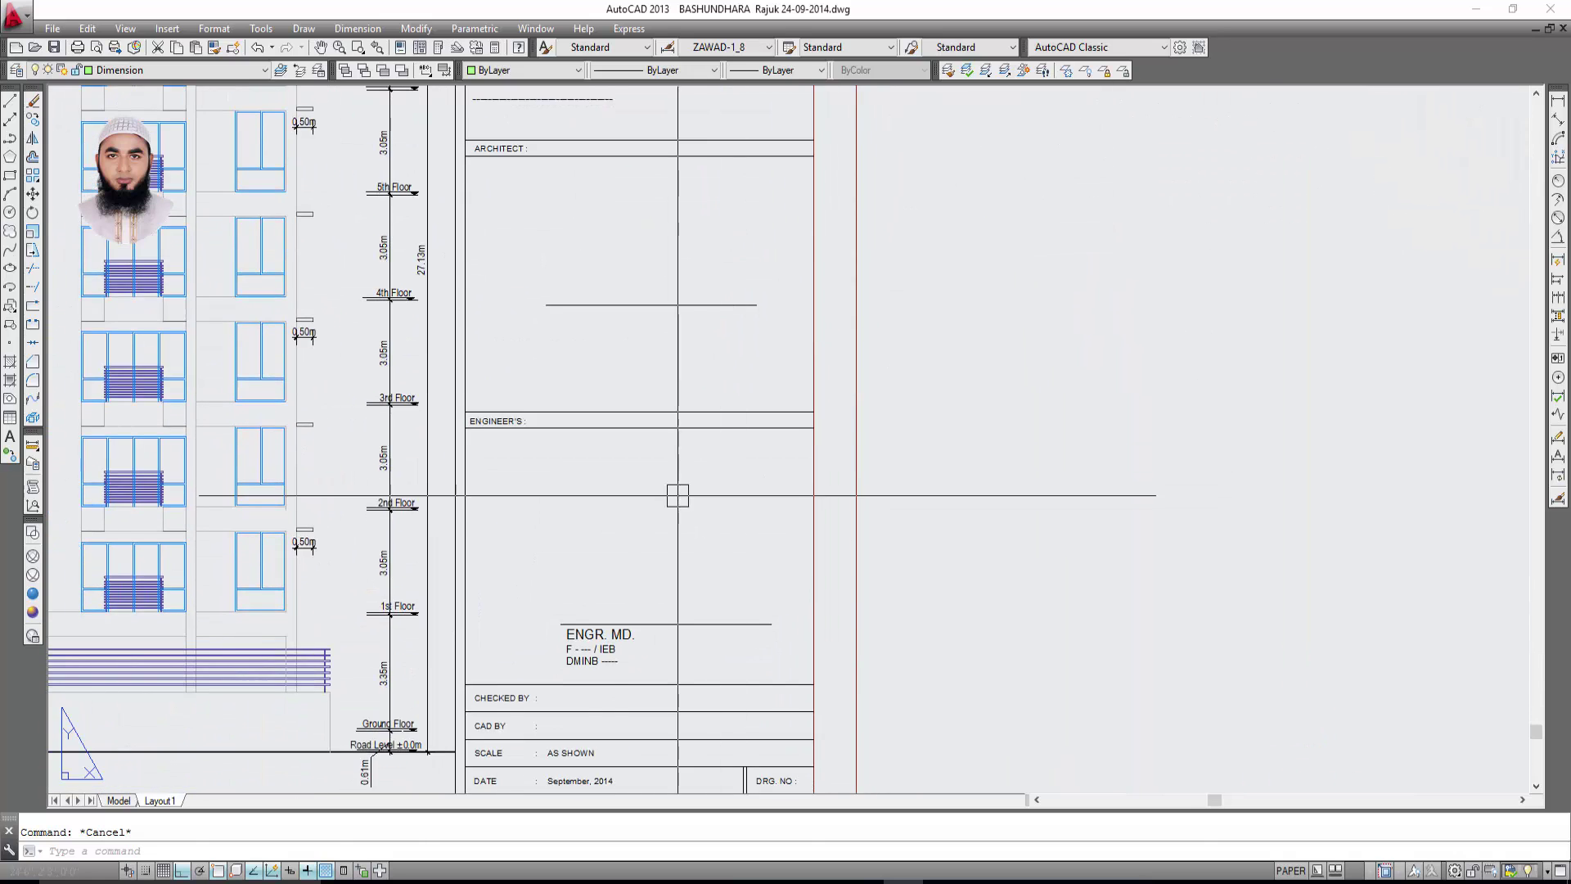
{"action": "scroll", "coordinate": [495, 439], "scroll_direction": "up", "scroll_amount": 4}
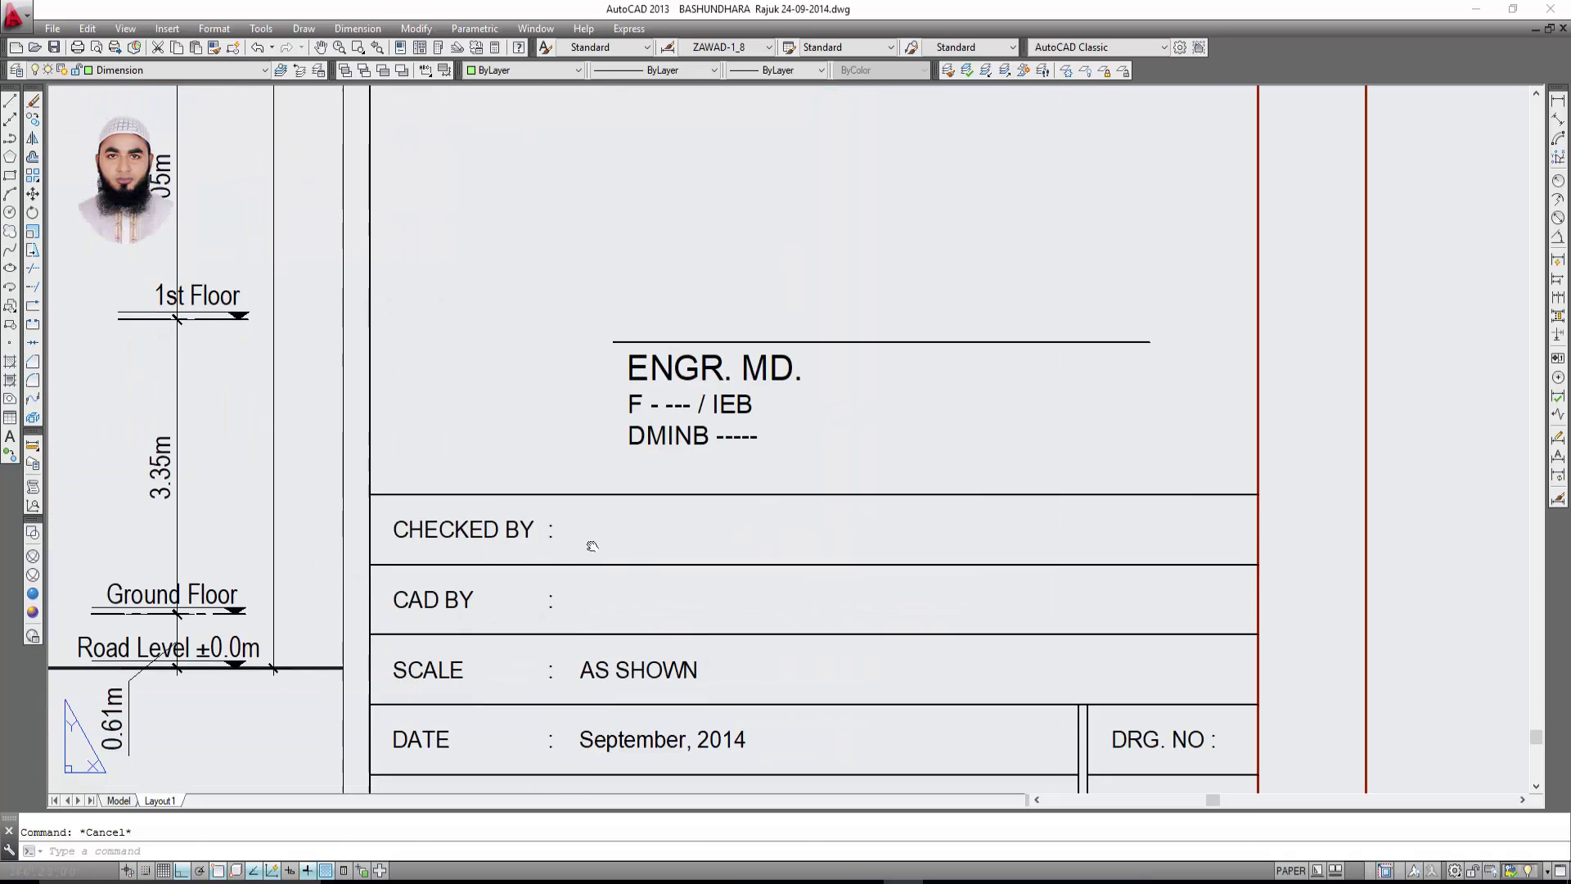
{"action": "middle_click_drag", "start_coordinate": [495, 440], "coordinate": [476, 270]}
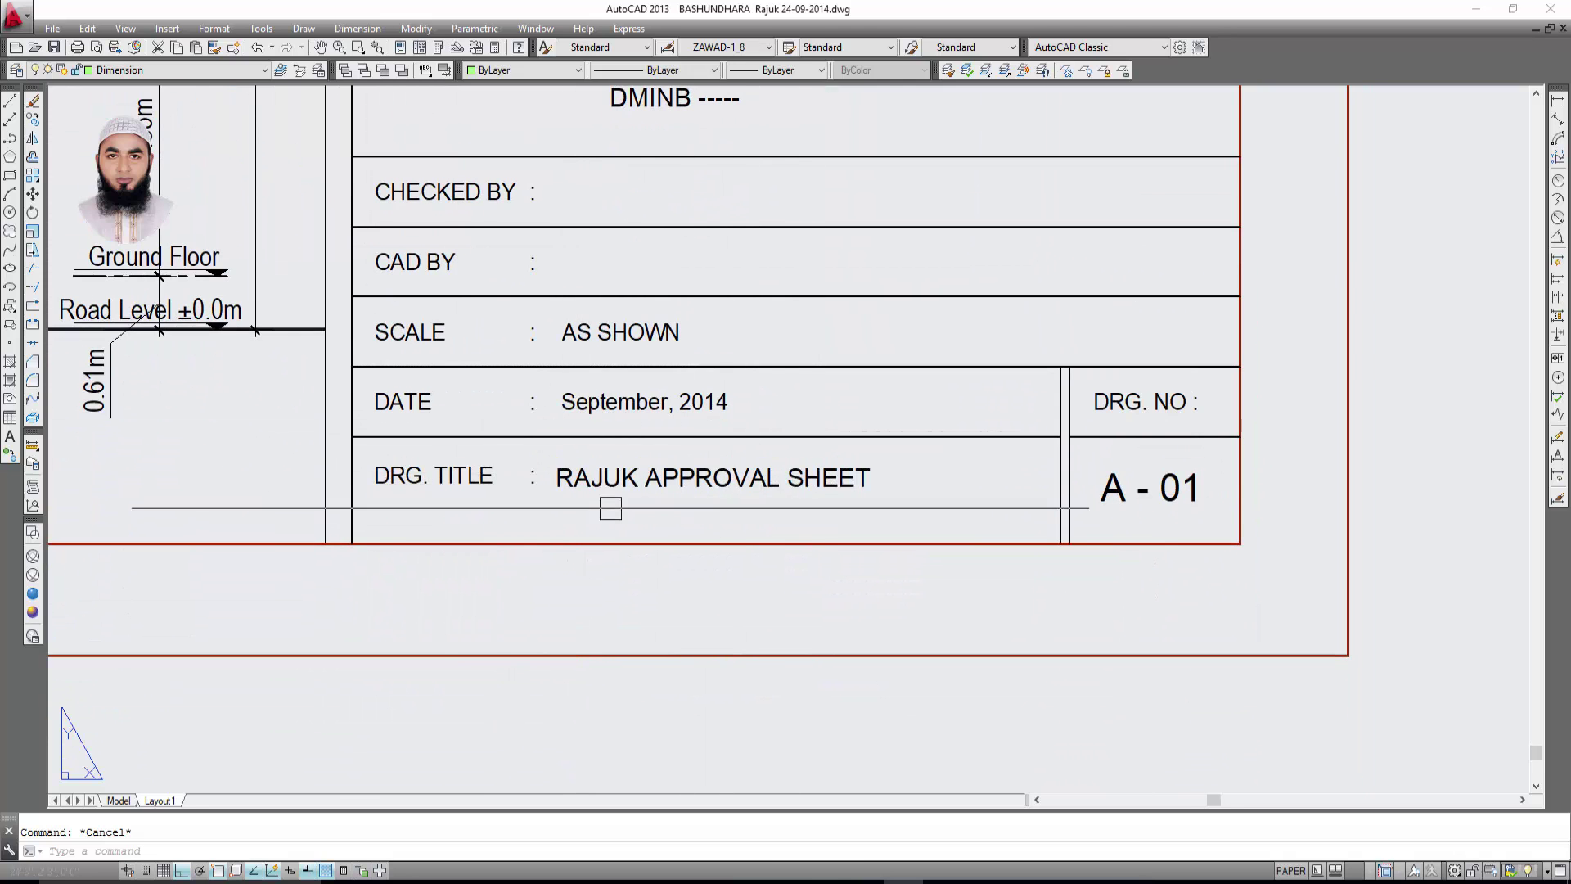
{"action": "middle_click_drag", "start_coordinate": [827, 515], "coordinate": [557, 575]}
{"action": "scroll", "coordinate": [936, 568], "scroll_direction": "down", "scroll_amount": 2}
{"action": "scroll", "coordinate": [936, 568], "scroll_direction": "down", "scroll_amount": 2}
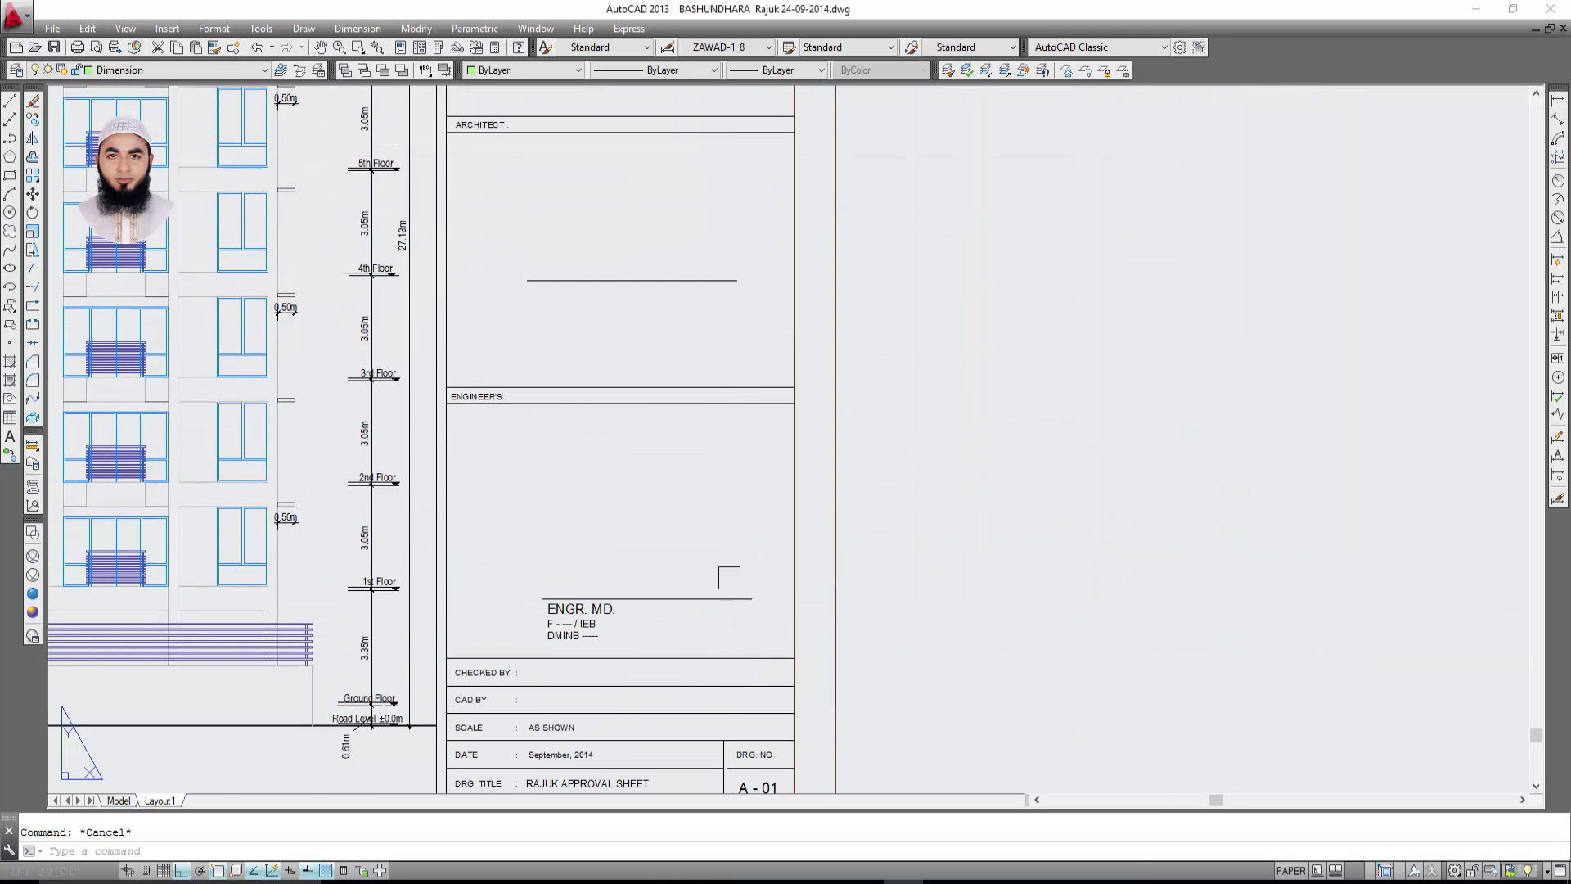
{"action": "scroll", "coordinate": [936, 568], "scroll_direction": "down", "scroll_amount": 3}
{"action": "scroll", "coordinate": [936, 568], "scroll_direction": "up", "scroll_amount": 6}
{"action": "scroll", "coordinate": [658, 334], "scroll_direction": "up", "scroll_amount": 2}
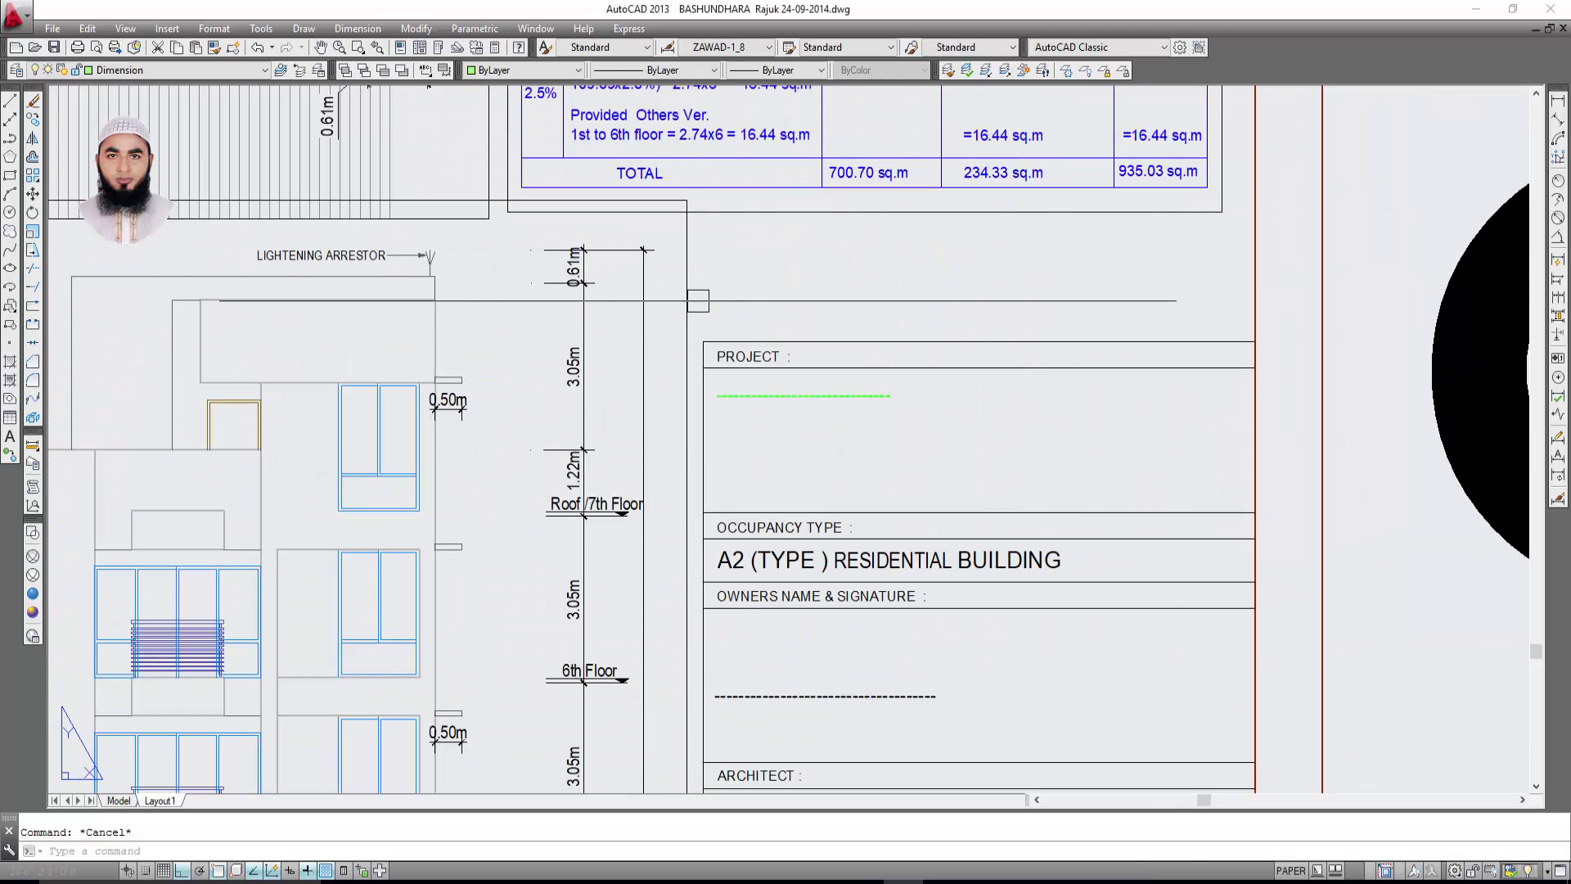
{"action": "scroll", "coordinate": [700, 325], "scroll_direction": "up", "scroll_amount": 2}
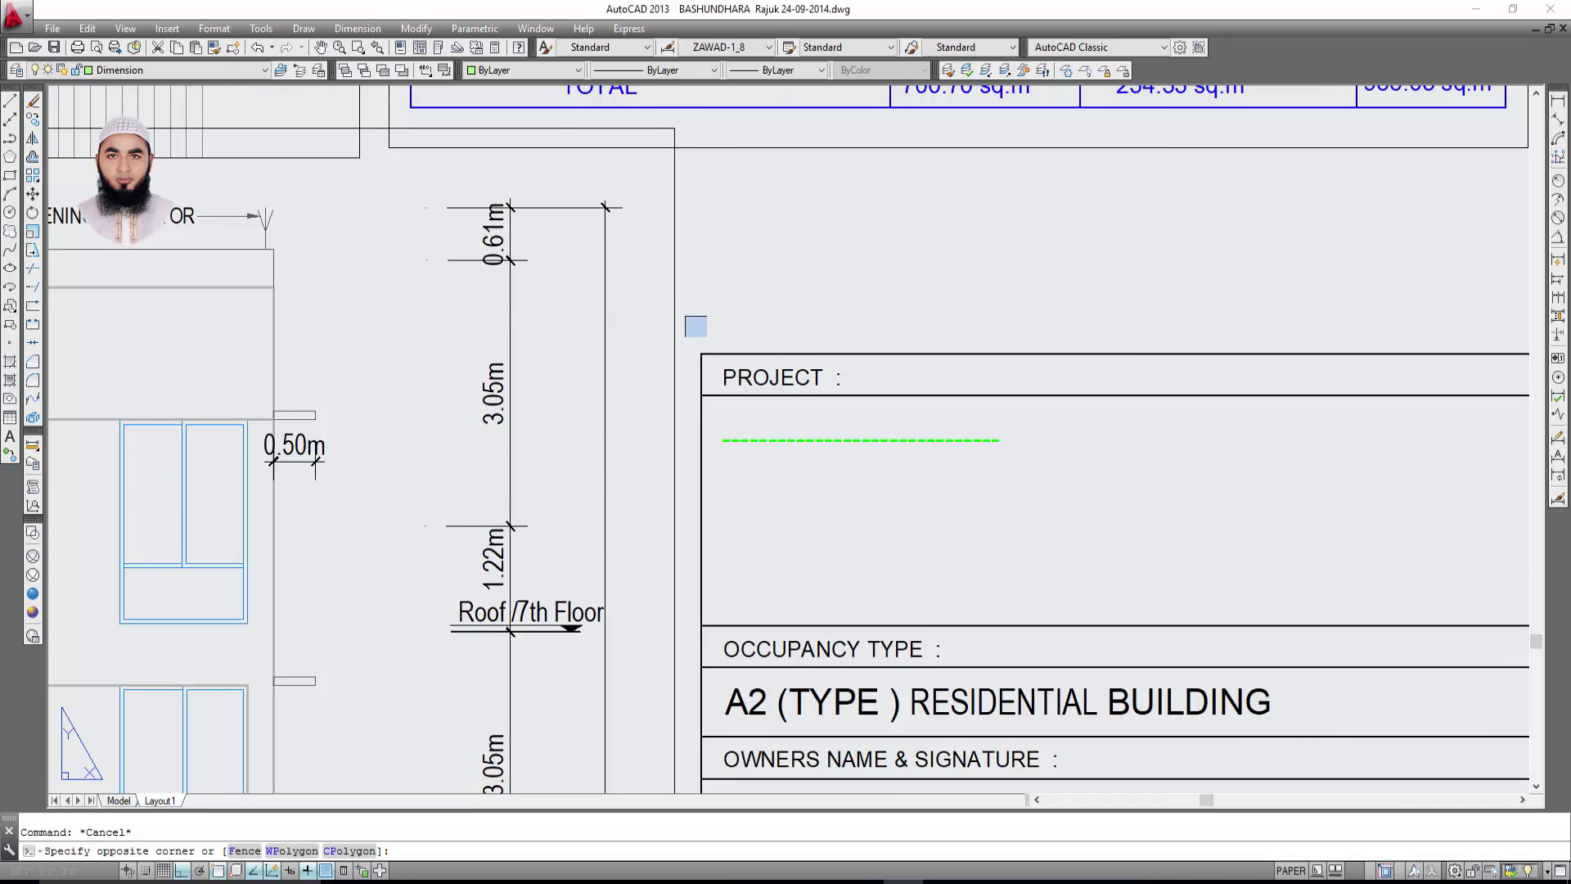
{"action": "scroll", "coordinate": [1227, 704], "scroll_direction": "down", "scroll_amount": 8}
{"action": "scroll", "coordinate": [912, 508], "scroll_direction": "down", "scroll_amount": 5}
{"action": "scroll", "coordinate": [934, 471], "scroll_direction": "up", "scroll_amount": 3}
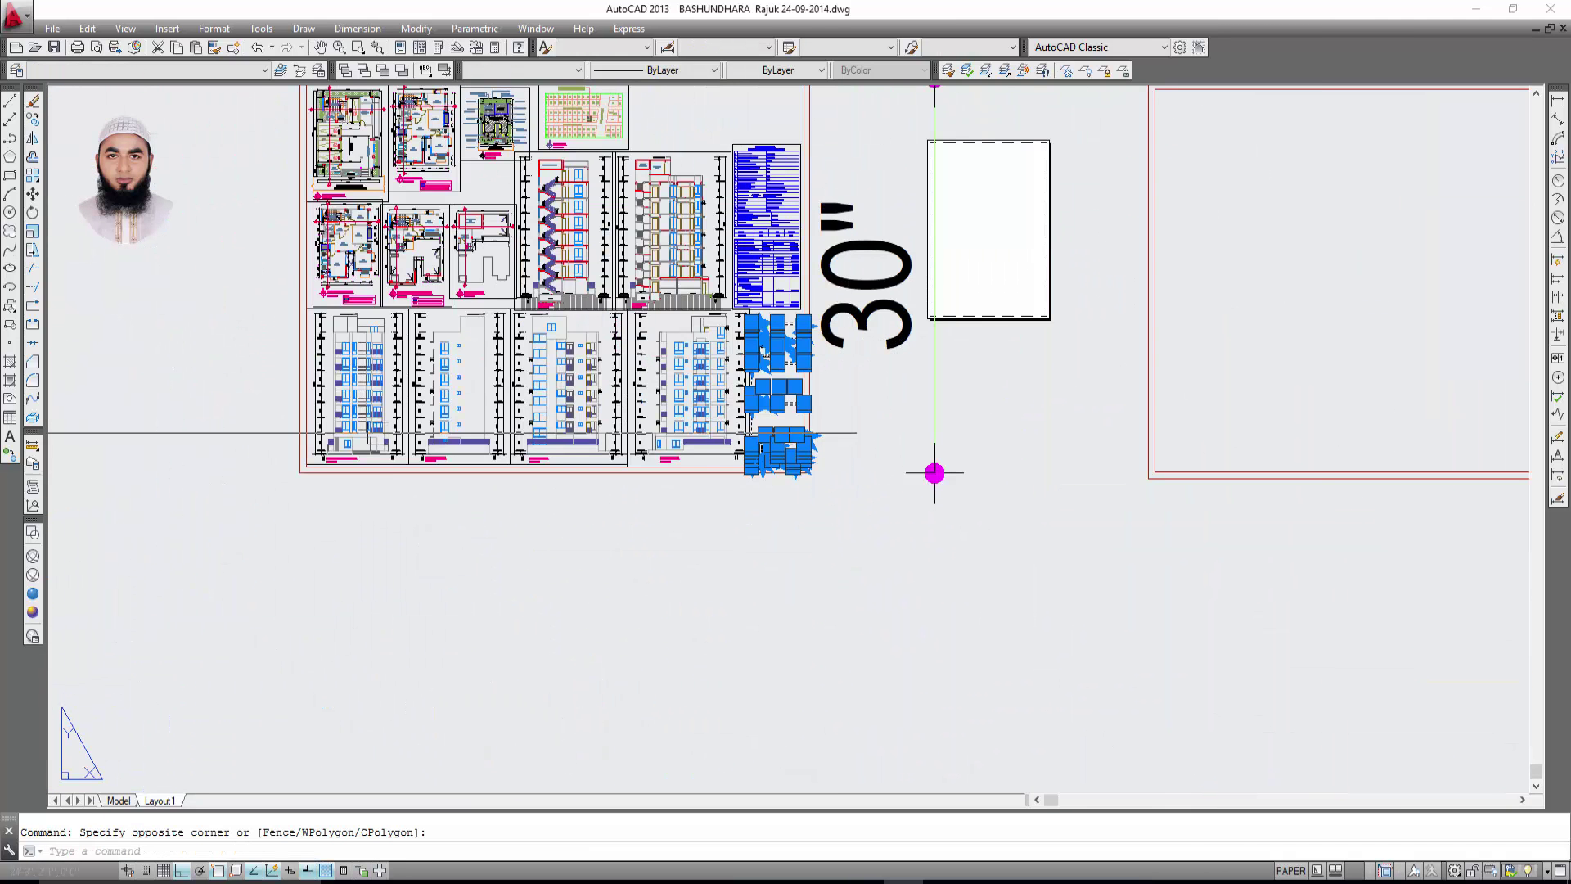
Copy the title block with CO from its corner to the empty sheet's lower-right corner.
{"action": "type", "text": "co"}
{"action": "key", "text": "Return"}
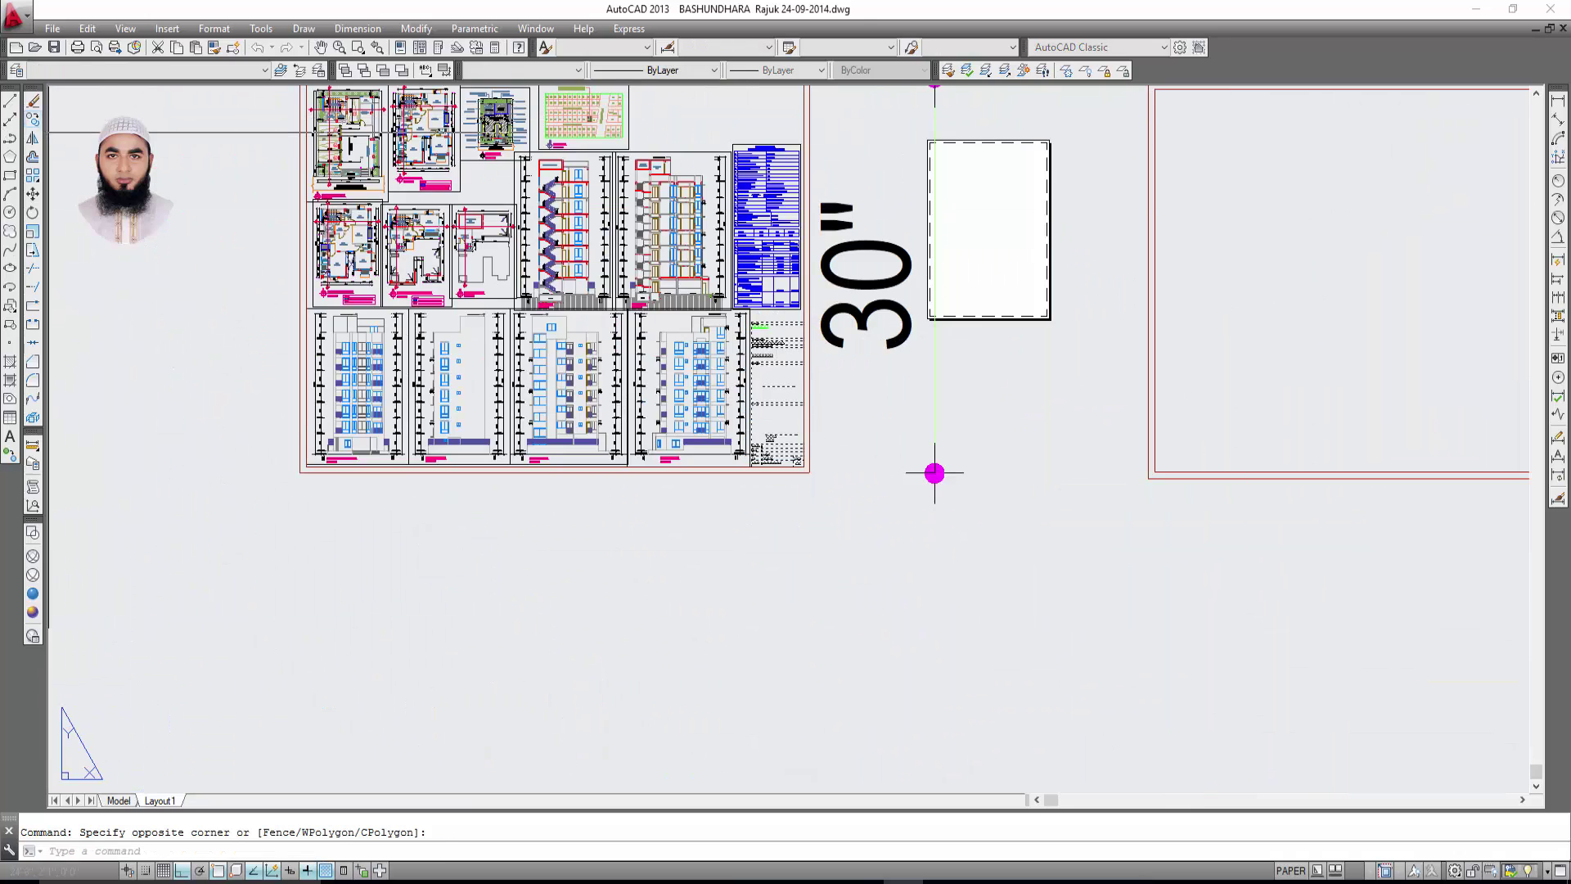
{"action": "scroll", "coordinate": [1452, 438], "scroll_direction": "up", "scroll_amount": 5}
{"action": "scroll", "coordinate": [993, 327], "scroll_direction": "up", "scroll_amount": 4}
{"action": "left_click", "coordinate": [923, 323]}
{"action": "scroll", "coordinate": [586, 442], "scroll_direction": "down", "scroll_amount": 3}
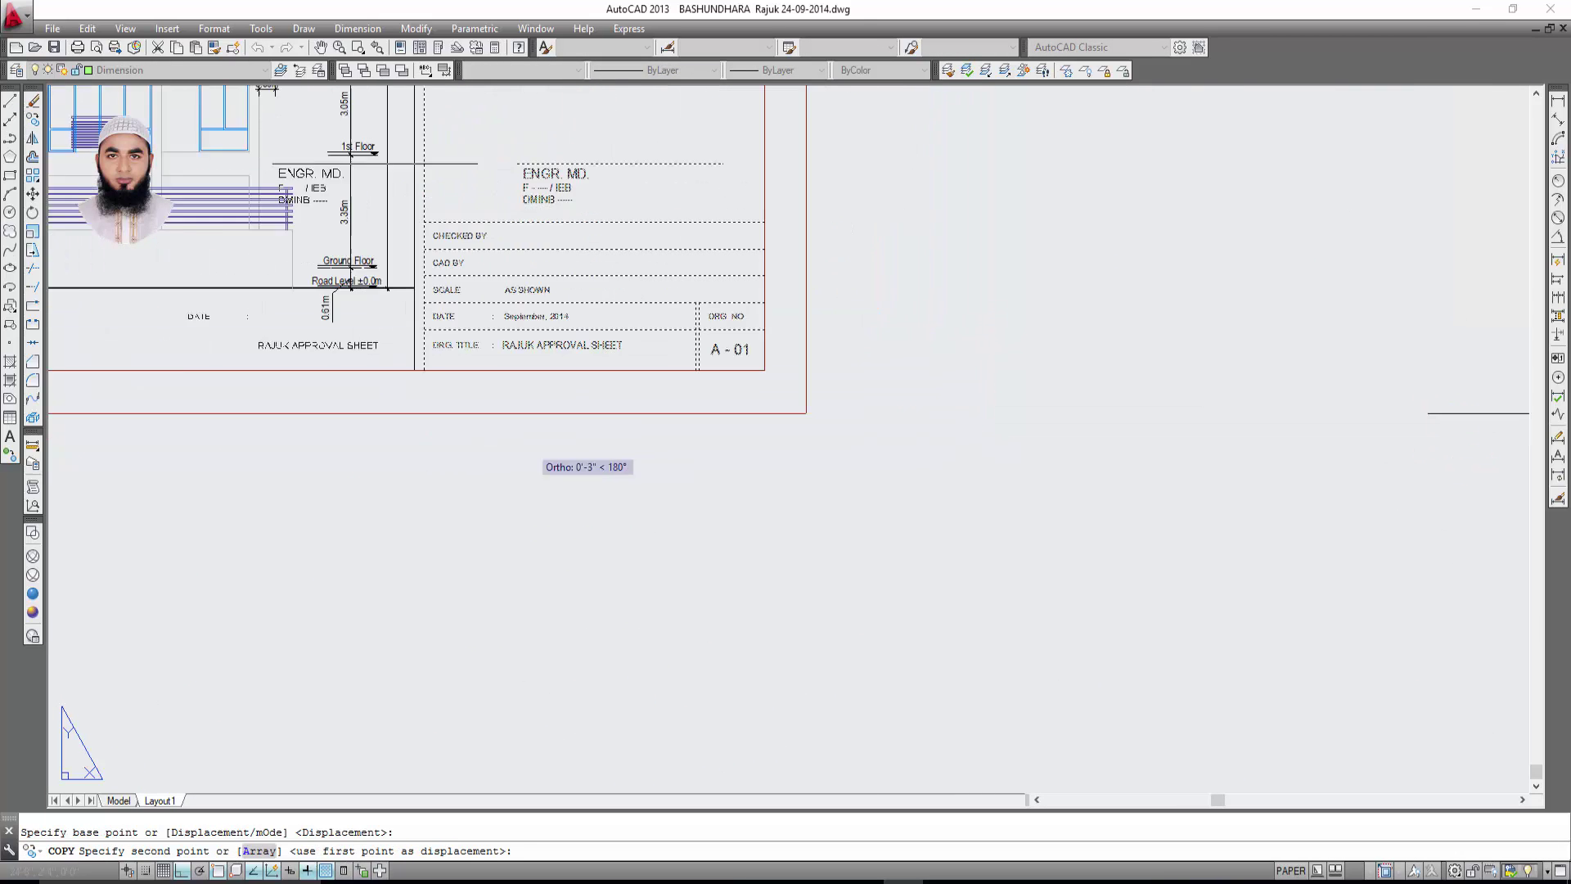
{"action": "scroll", "coordinate": [266, 492], "scroll_direction": "down", "scroll_amount": 5}
{"action": "scroll", "coordinate": [686, 472], "scroll_direction": "up", "scroll_amount": 4}
{"action": "scroll", "coordinate": [484, 491], "scroll_direction": "up", "scroll_amount": 3}
{"action": "scroll", "coordinate": [572, 481], "scroll_direction": "up", "scroll_amount": 2}
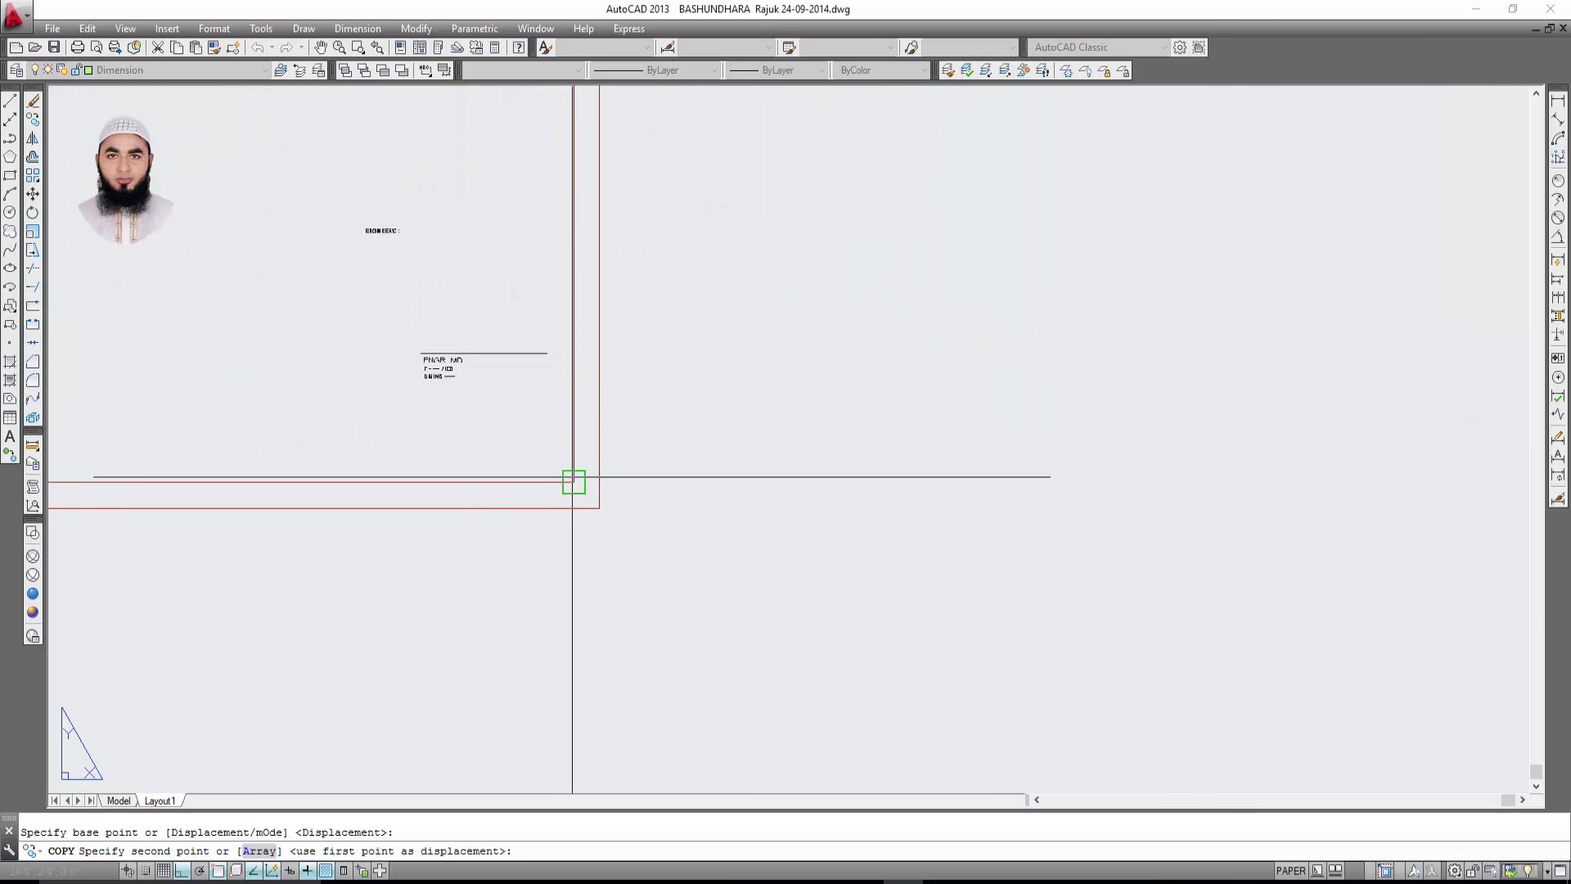
{"action": "left_click", "coordinate": [573, 482]}
{"action": "scroll", "coordinate": [634, 503], "scroll_direction": "down", "scroll_amount": 5}
{"action": "scroll", "coordinate": [635, 439], "scroll_direction": "up", "scroll_amount": 4}
{"action": "key", "text": "Escape"}
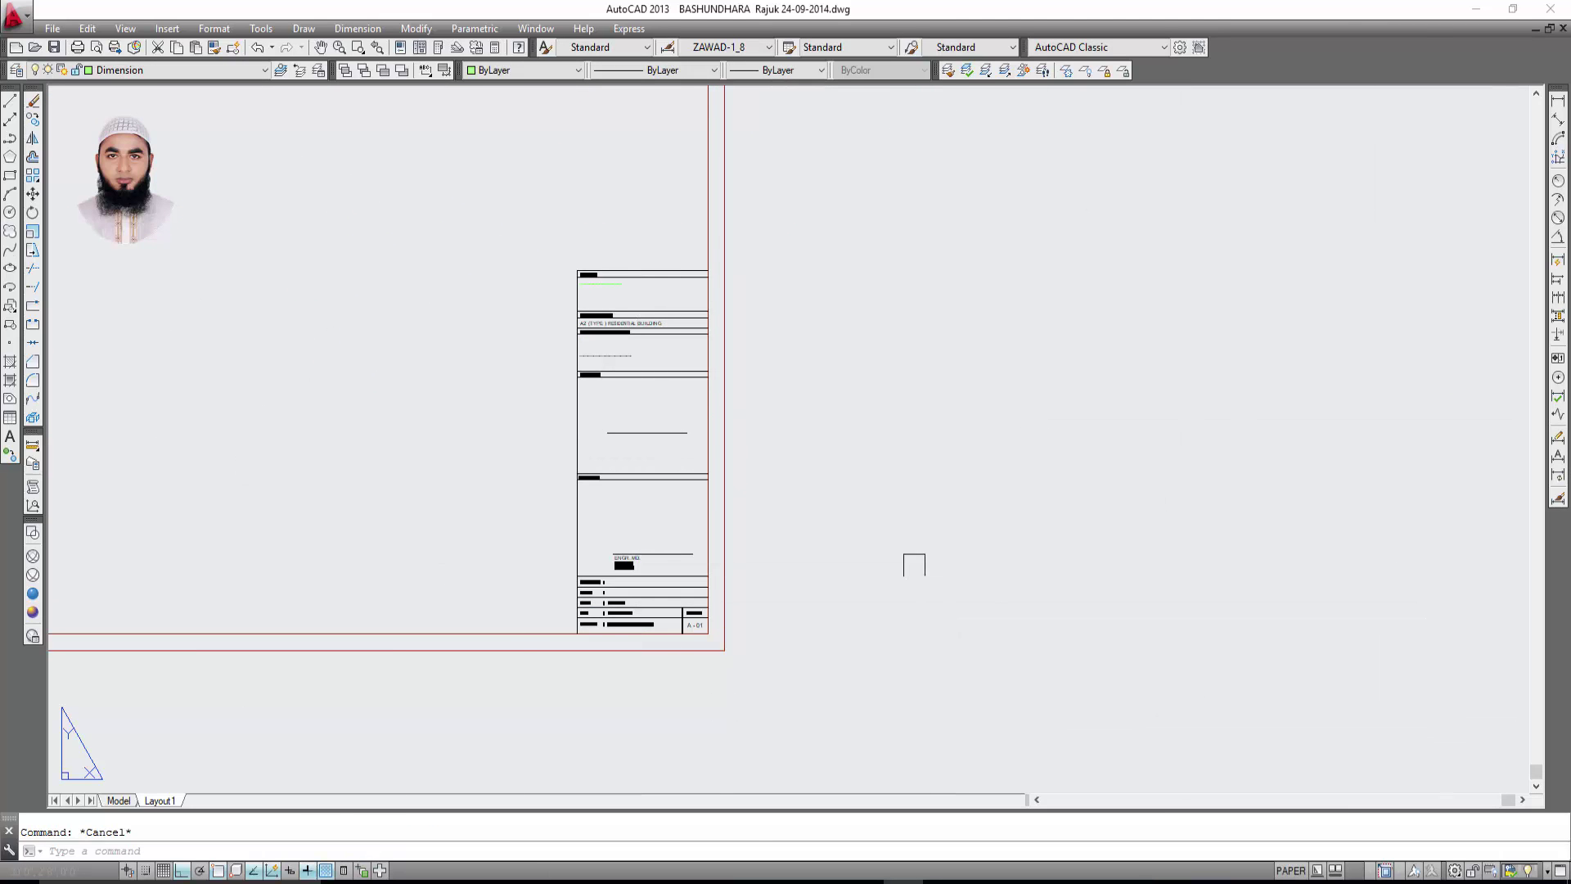
Pan back to bring the filled sheet's drawings into view.
{"action": "scroll", "coordinate": [941, 552], "scroll_direction": "down", "scroll_amount": 5}
{"action": "scroll", "coordinate": [896, 532], "scroll_direction": "up", "scroll_amount": 2}
{"action": "mouse_move", "coordinate": [896, 532]}
{"action": "middle_mouse_down"}
{"action": "mouse_move", "coordinate": [1094, 463]}
{"action": "mouse_move", "coordinate": [1063, 489]}
{"action": "middle_mouse_up"}
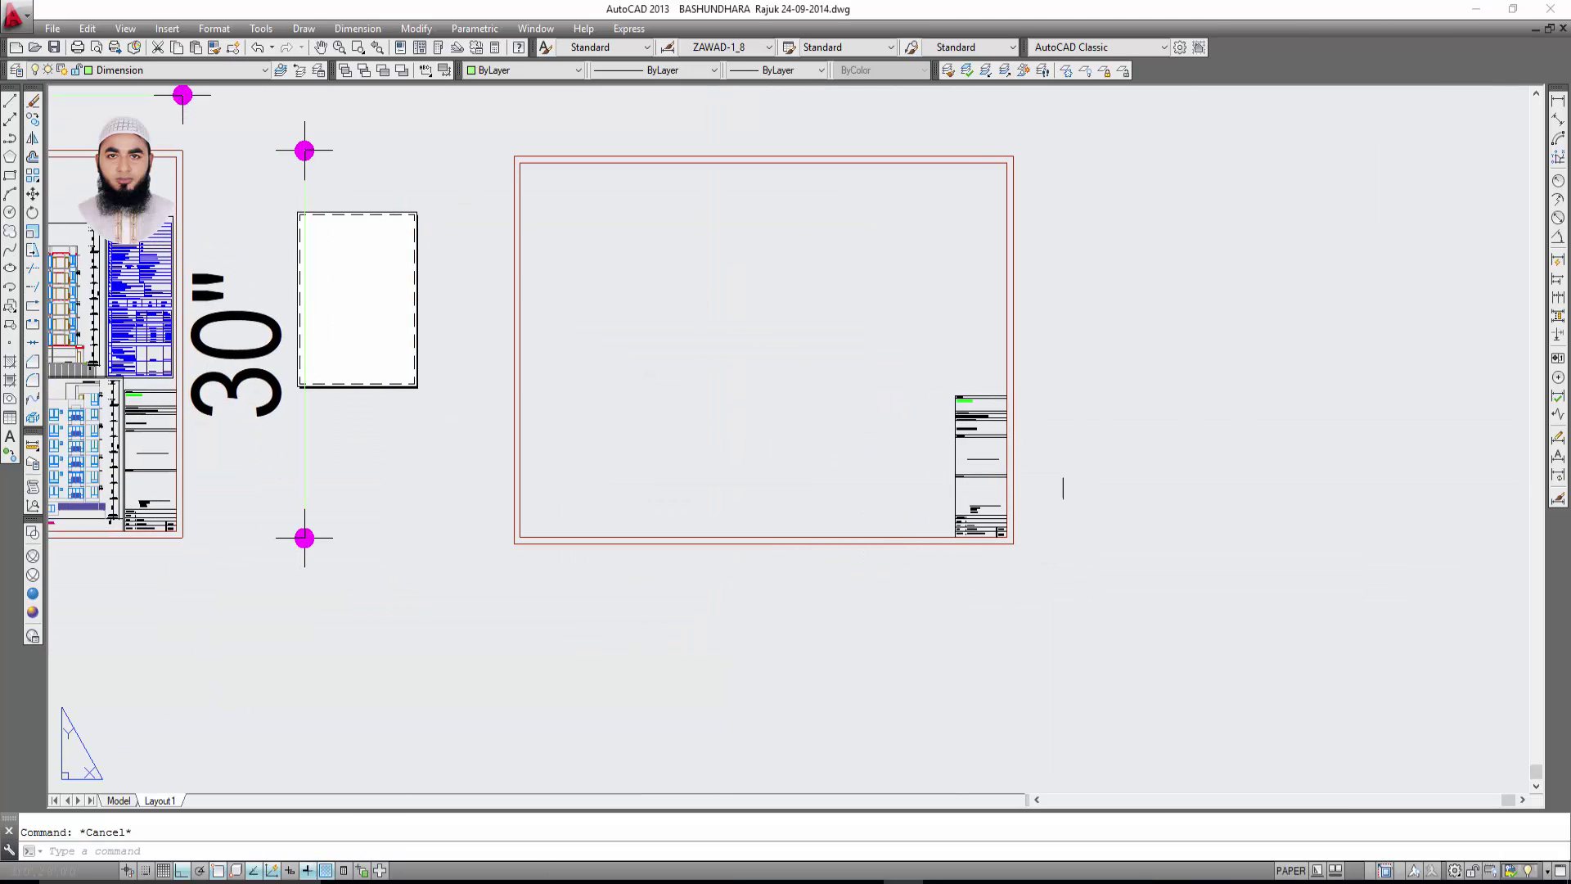
{"action": "scroll", "coordinate": [884, 467], "scroll_direction": "down", "scroll_amount": 4}
{"action": "scroll", "coordinate": [968, 442], "scroll_direction": "up", "scroll_amount": 4}
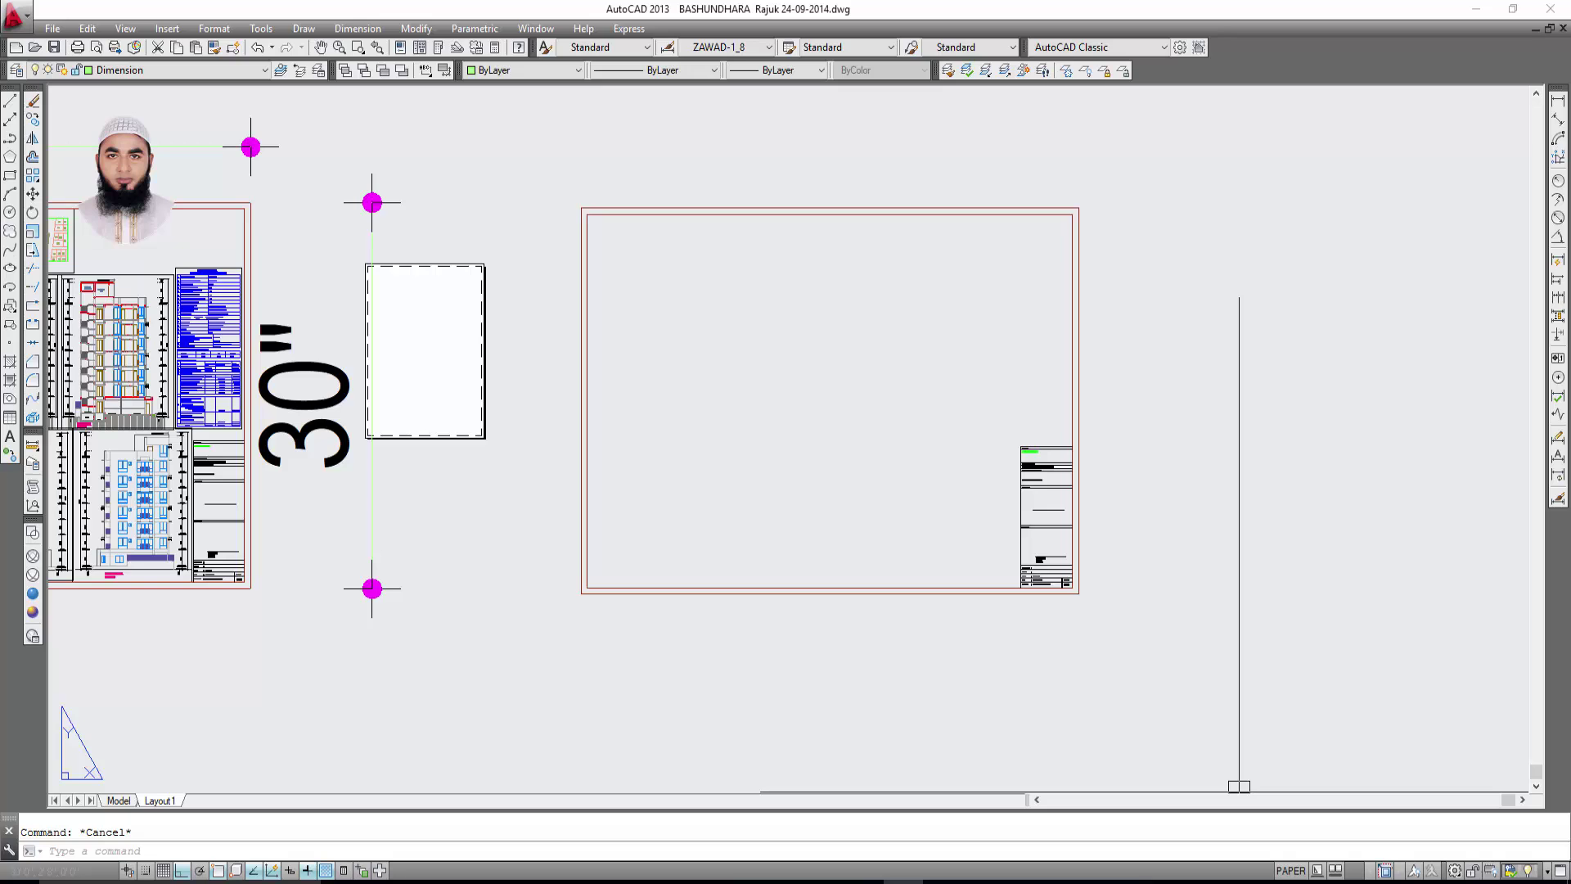
{"action": "scroll", "coordinate": [795, 411], "scroll_direction": "down", "scroll_amount": 4}
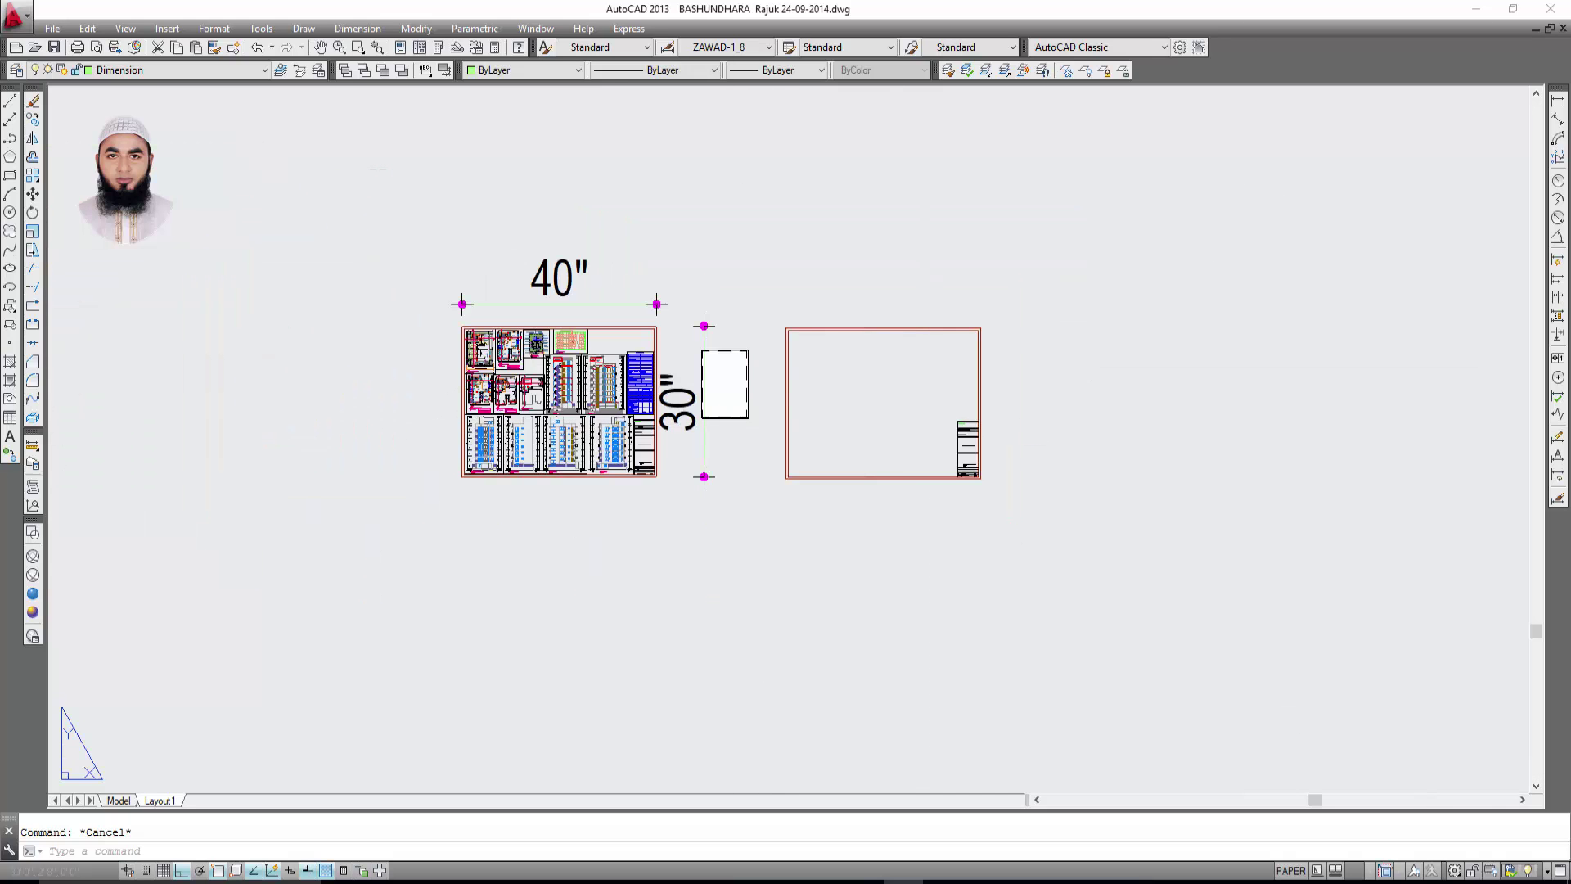
{"action": "scroll", "coordinate": [747, 386], "scroll_direction": "up", "scroll_amount": 2}
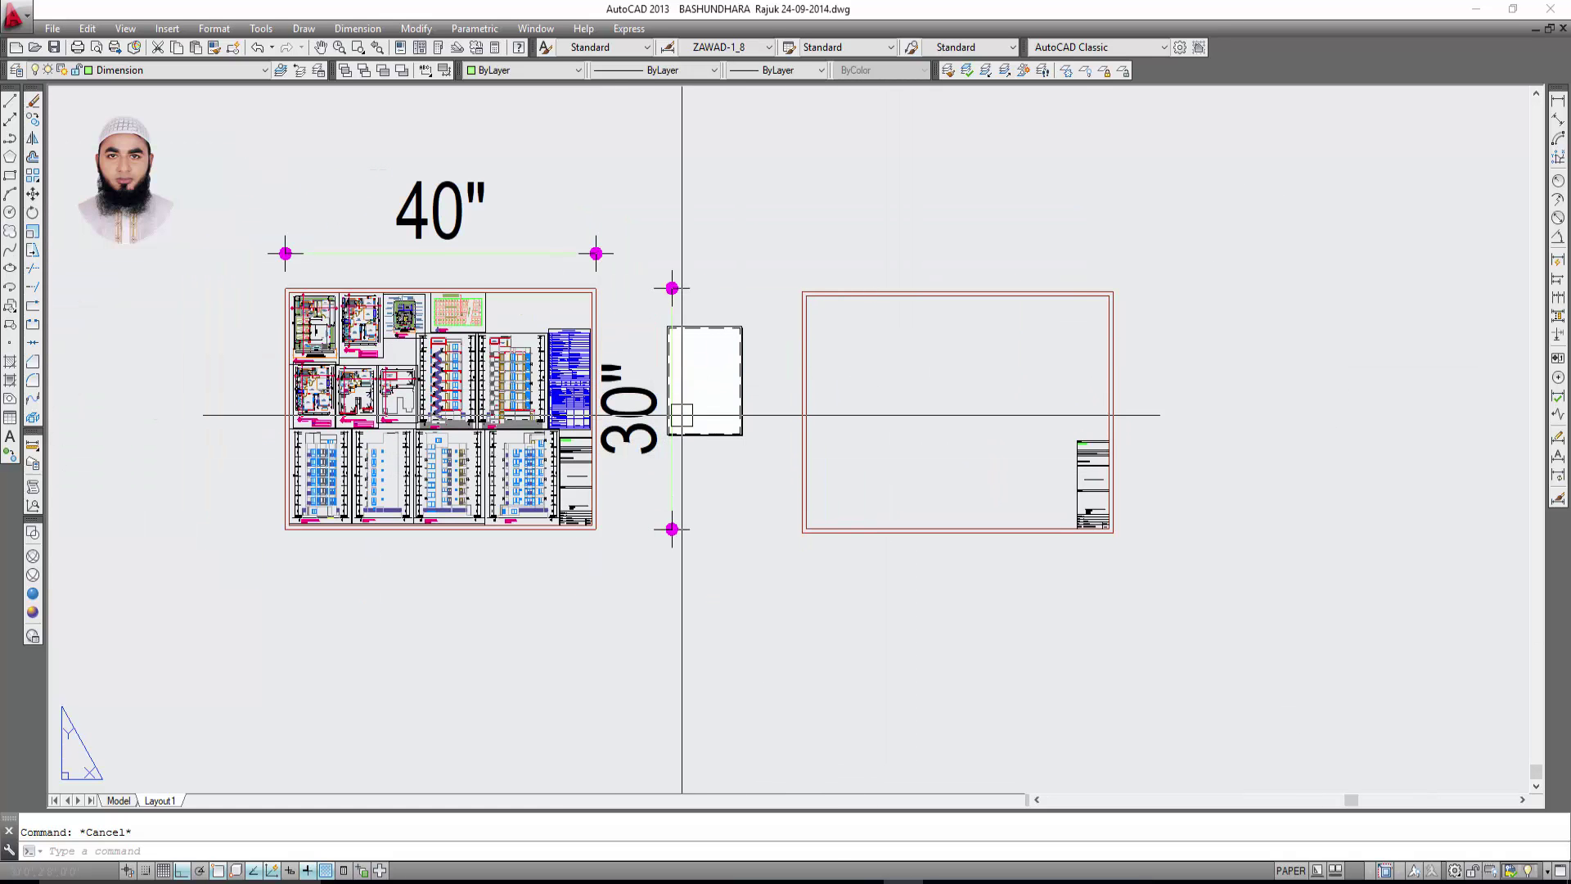
{"action": "middle_click_drag", "start_coordinate": [684, 414], "coordinate": [775, 371]}
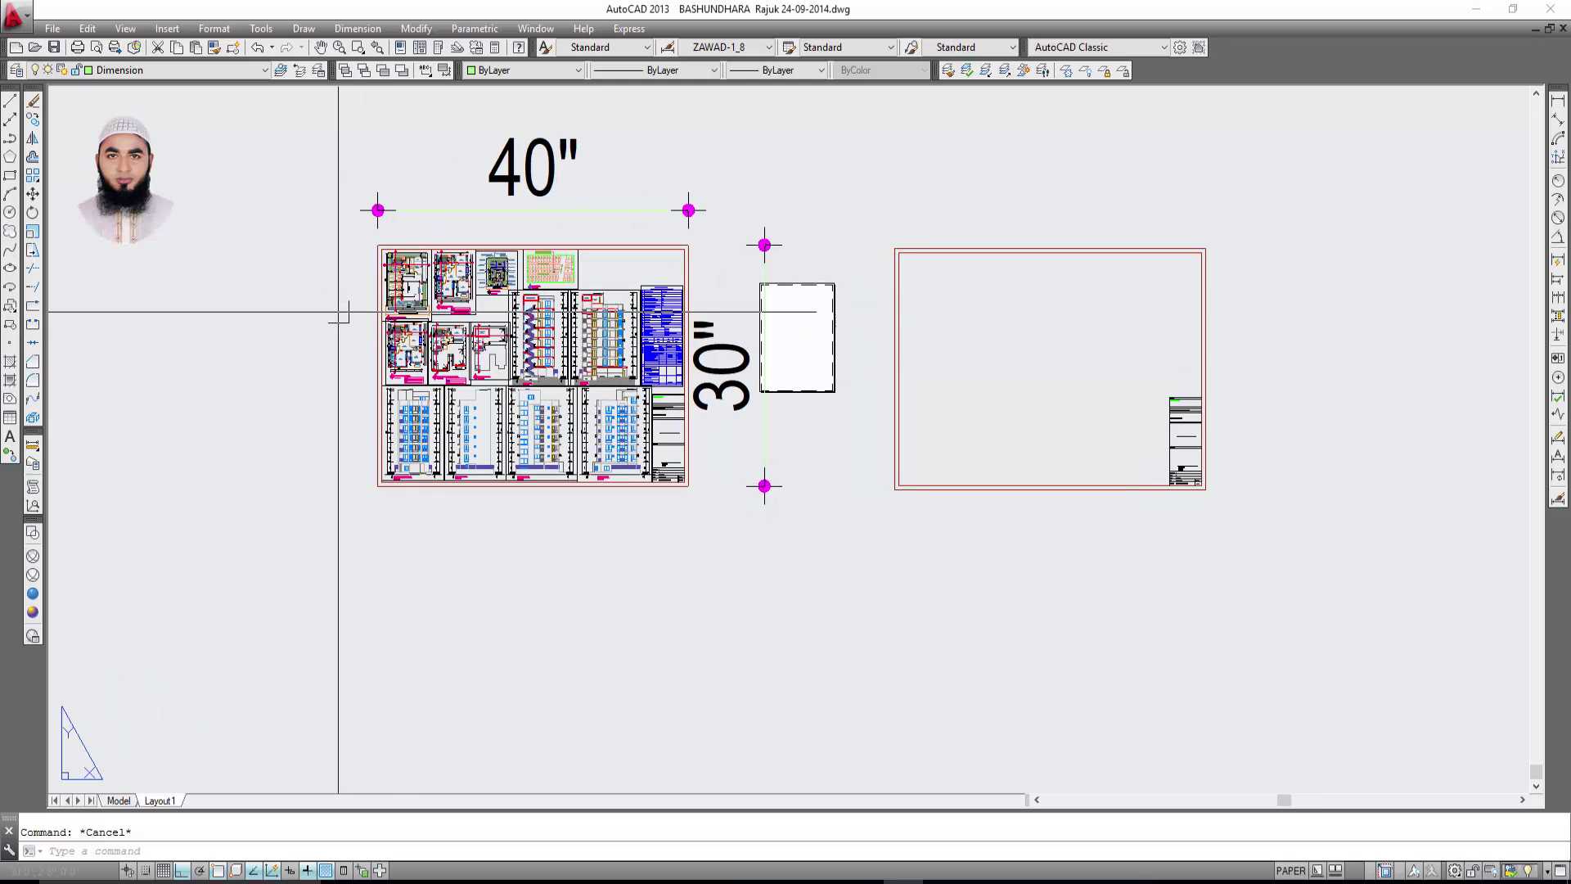
{"action": "scroll", "coordinate": [416, 356], "scroll_direction": "up", "scroll_amount": 4}
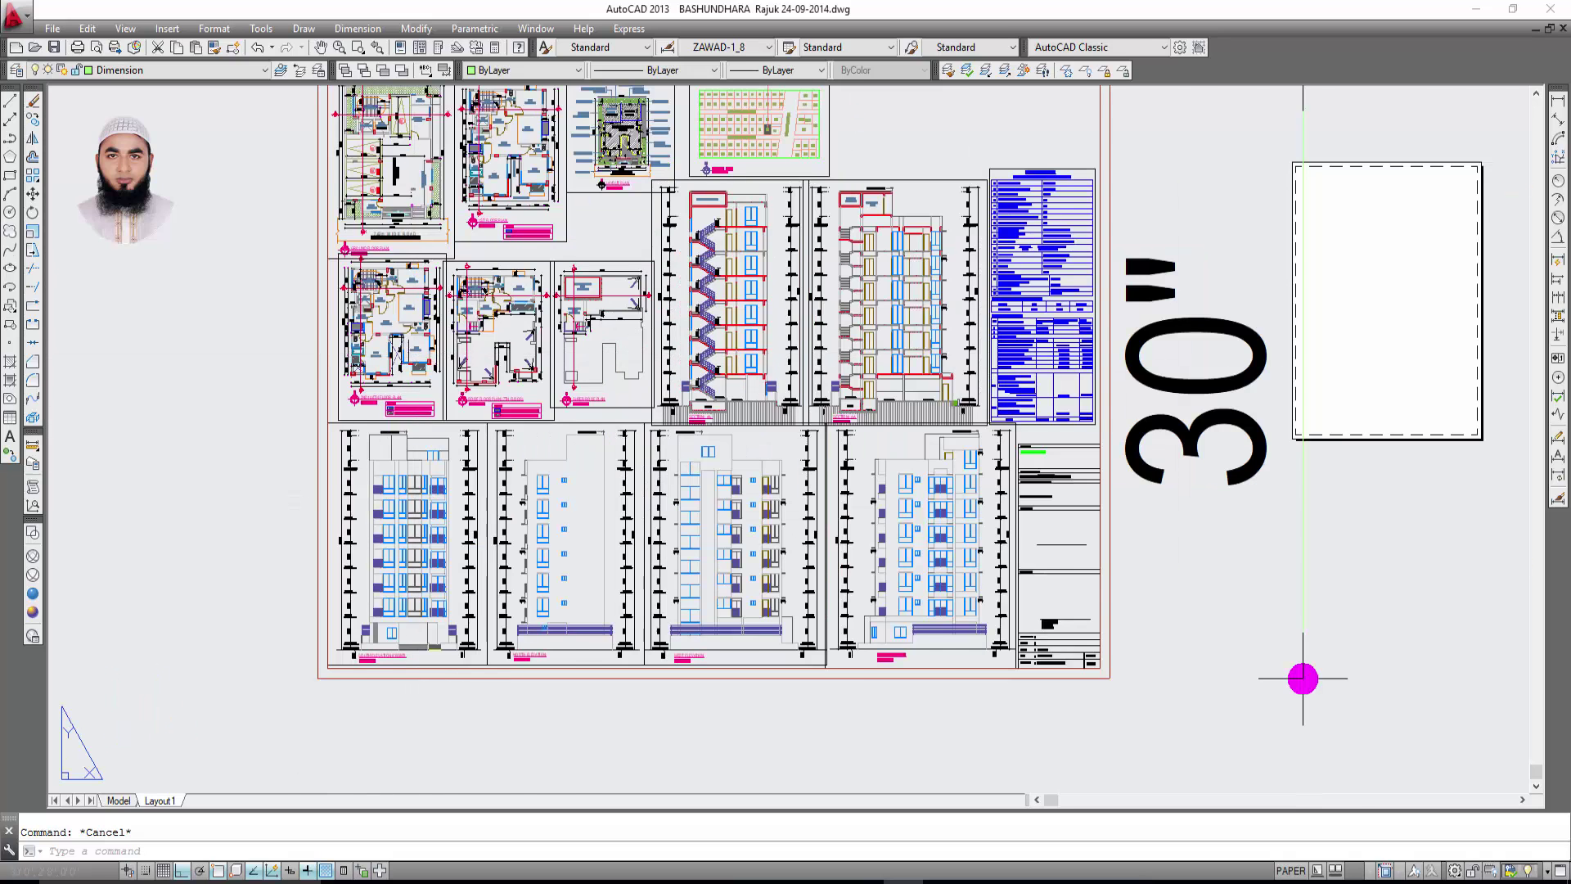
{"action": "scroll", "coordinate": [365, 352], "scroll_direction": "up", "scroll_amount": 5}
{"action": "scroll", "coordinate": [404, 399], "scroll_direction": "up", "scroll_amount": 3}
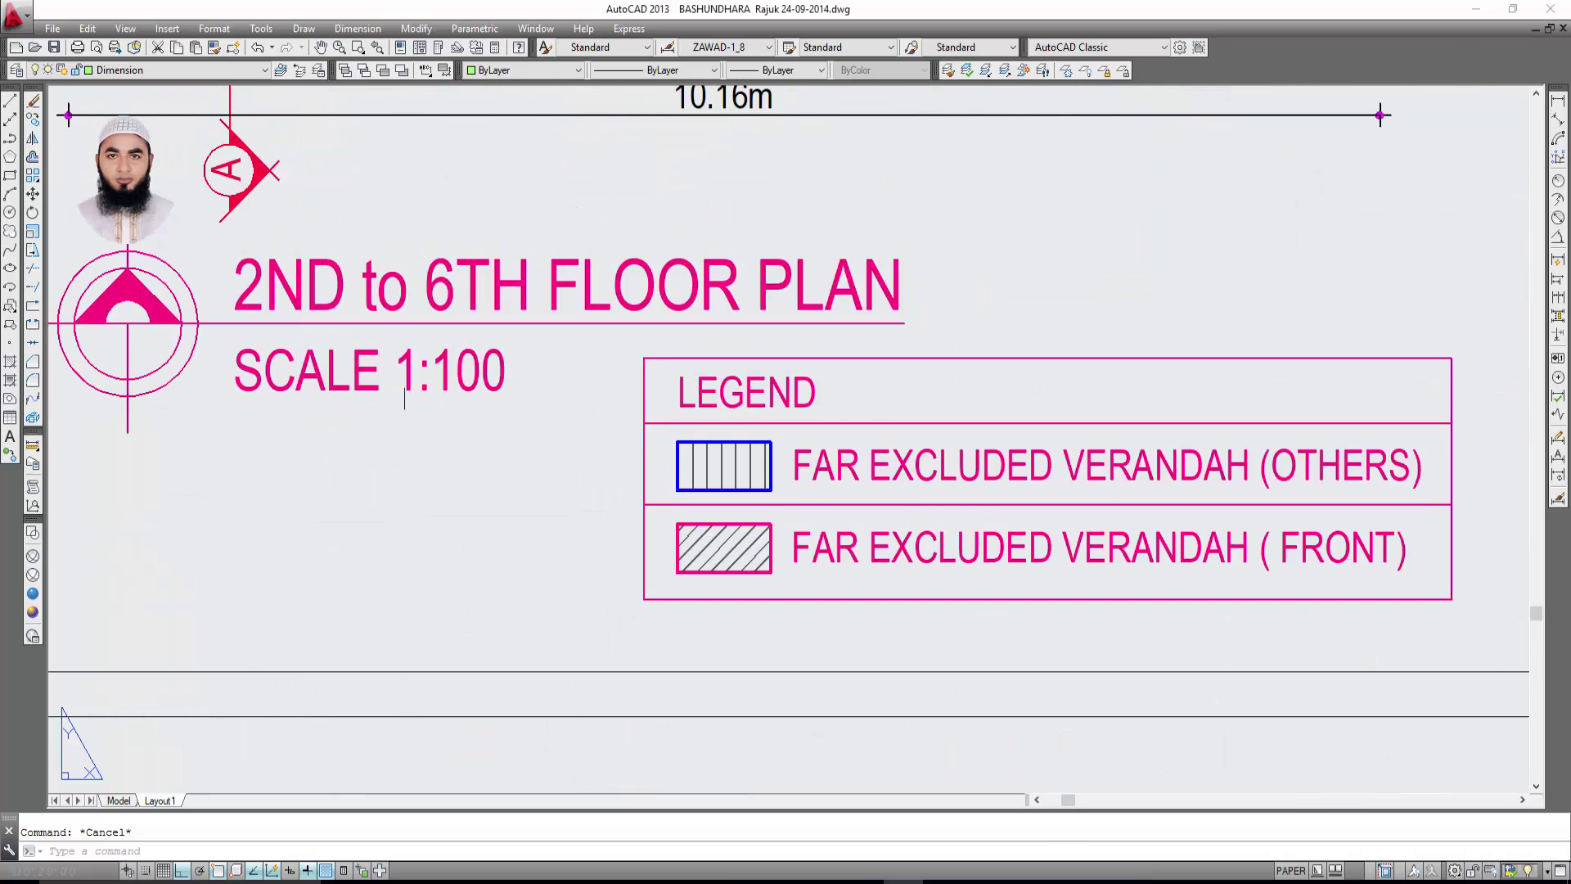
{"action": "scroll", "coordinate": [414, 358], "scroll_direction": "down", "scroll_amount": 6}
{"action": "scroll", "coordinate": [414, 358], "scroll_direction": "down", "scroll_amount": 3}
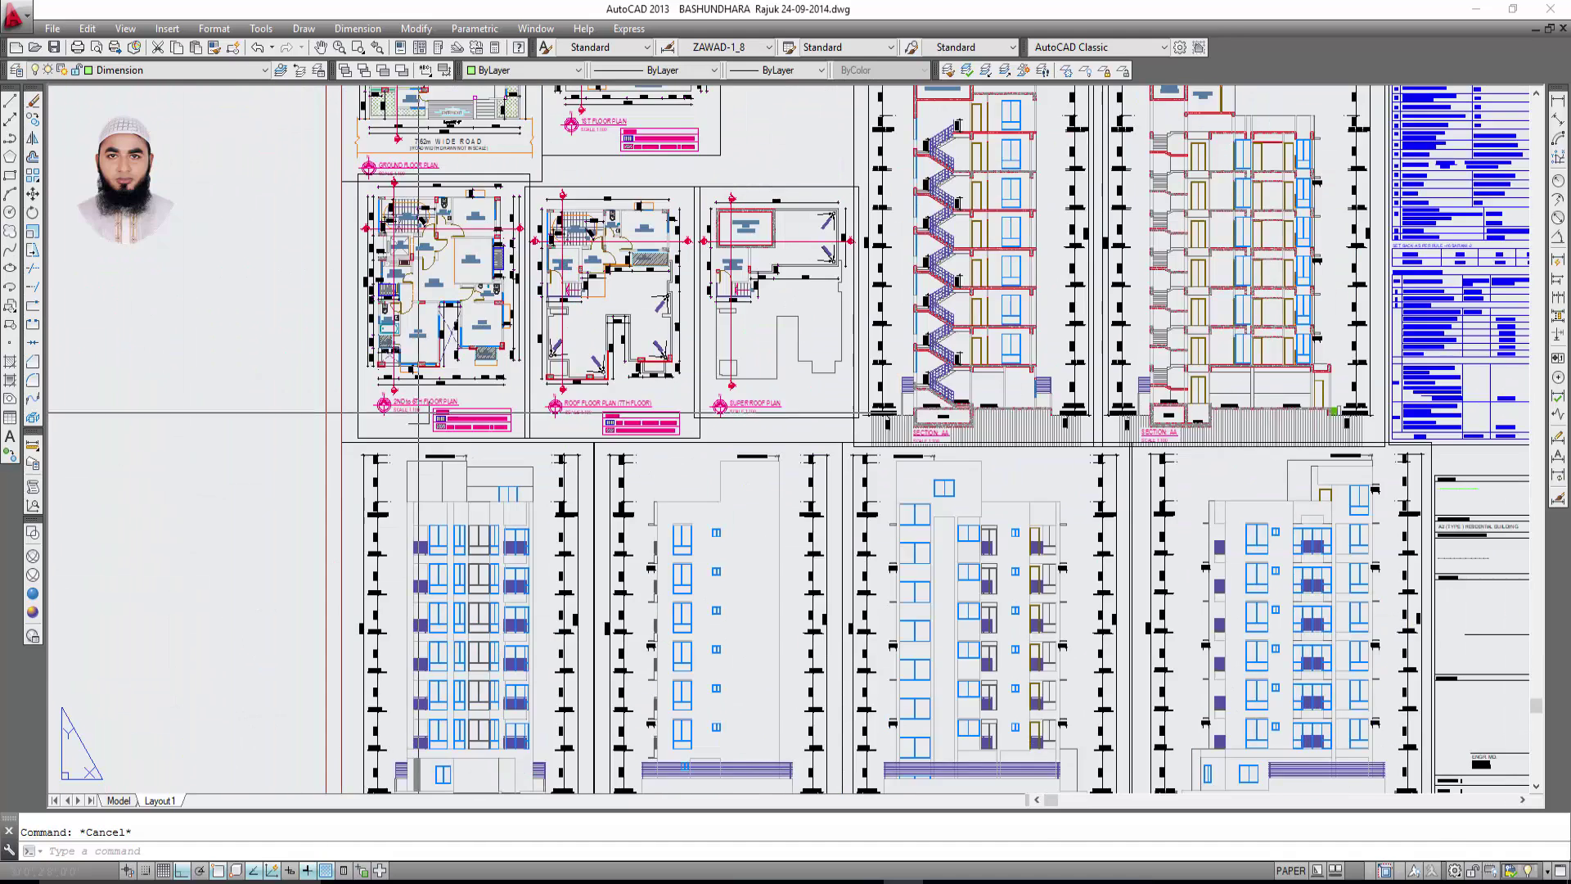
{"action": "scroll", "coordinate": [414, 358], "scroll_direction": "up", "scroll_amount": 2}
{"action": "scroll", "coordinate": [421, 446], "scroll_direction": "up", "scroll_amount": 3}
{"action": "scroll", "coordinate": [429, 452], "scroll_direction": "up", "scroll_amount": 3}
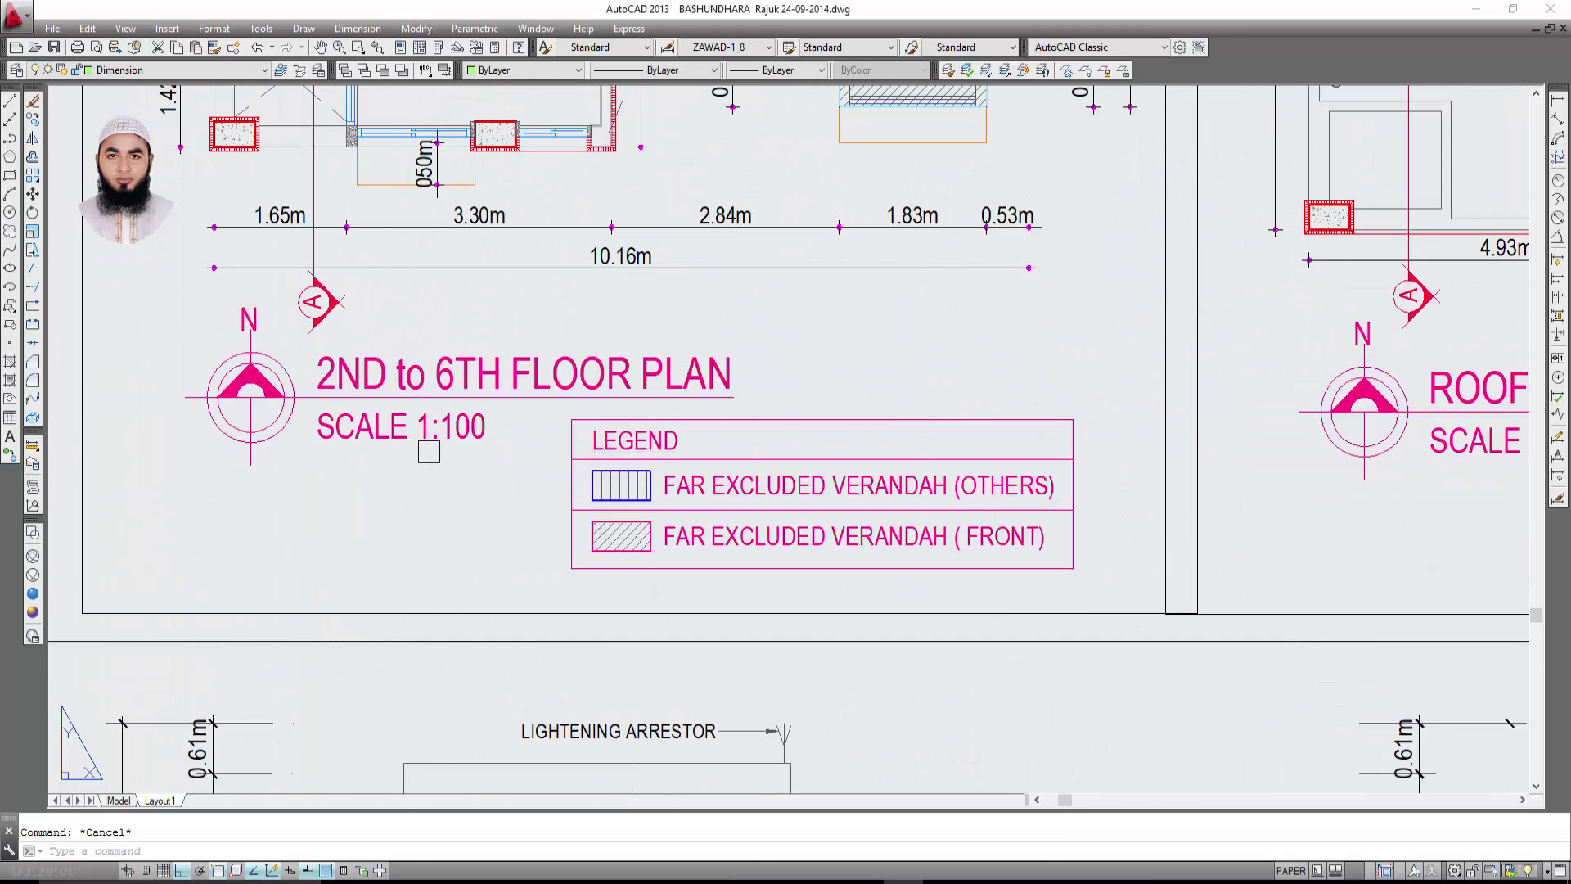
{"action": "scroll", "coordinate": [397, 435], "scroll_direction": "down", "scroll_amount": 6}
{"action": "scroll", "coordinate": [381, 311], "scroll_direction": "up", "scroll_amount": 2}
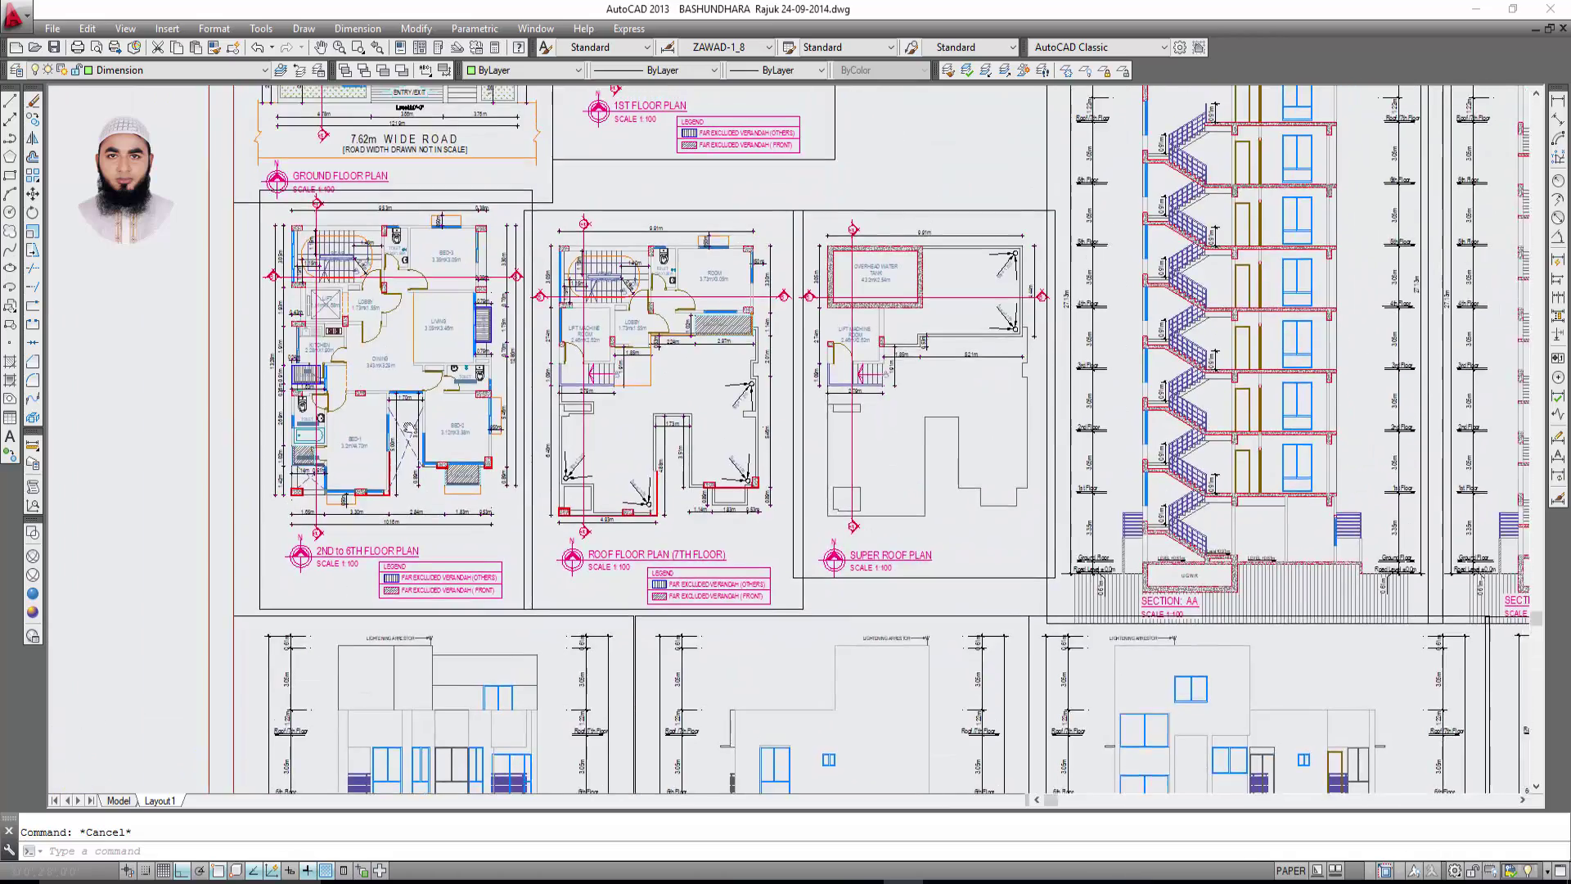
{"action": "scroll", "coordinate": [355, 357], "scroll_direction": "up", "scroll_amount": 2}
{"action": "scroll", "coordinate": [356, 358], "scroll_direction": "down", "scroll_amount": 6}
{"action": "scroll", "coordinate": [258, 597], "scroll_direction": "up", "scroll_amount": 3}
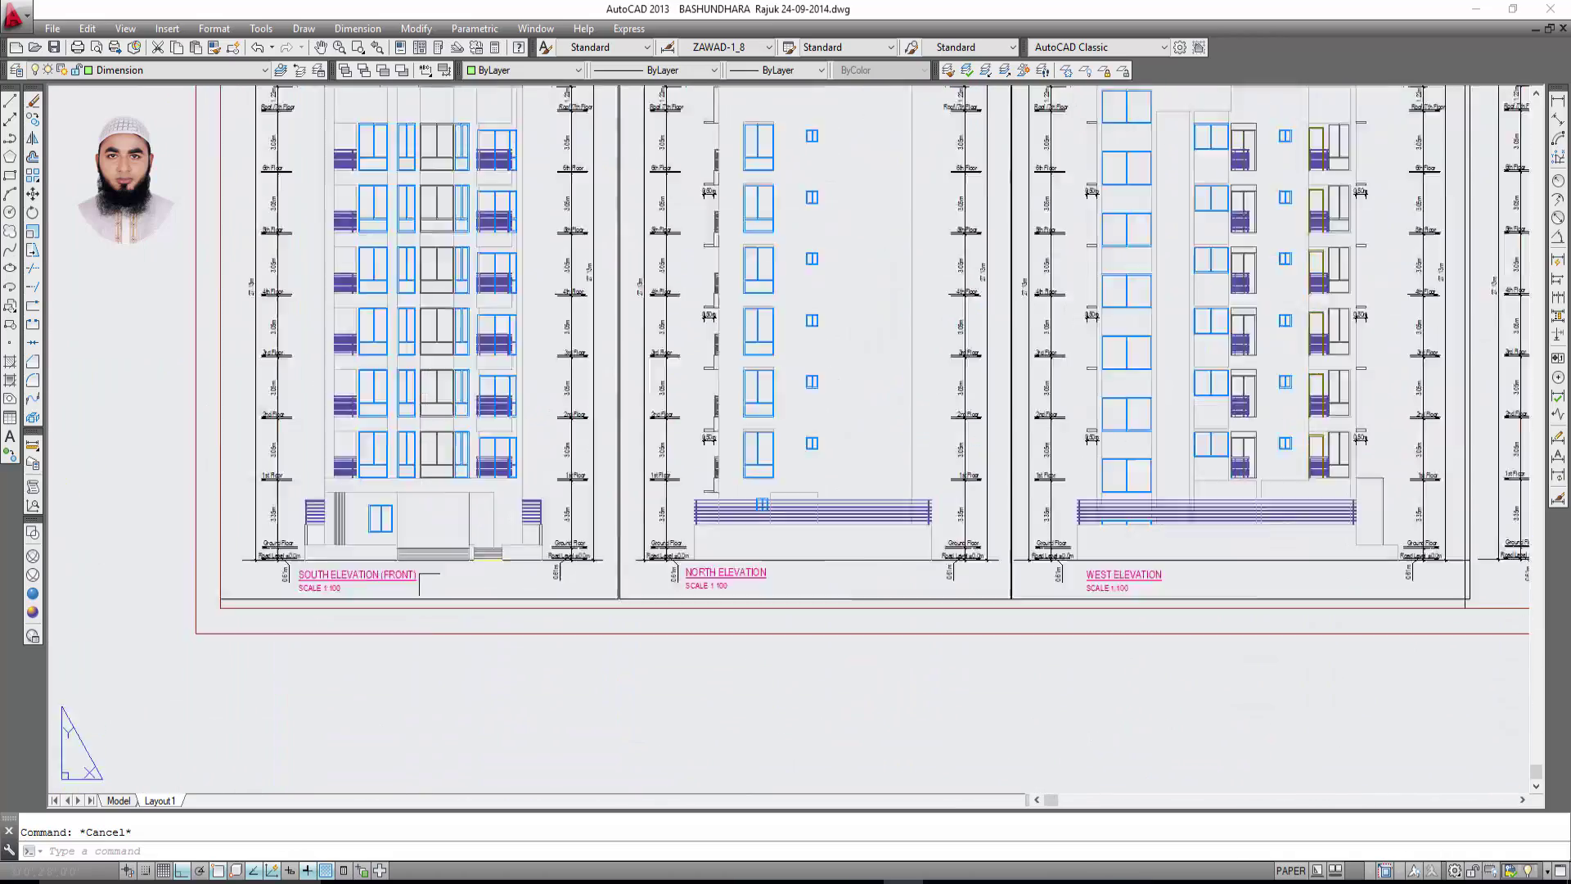
{"action": "scroll", "coordinate": [258, 597], "scroll_direction": "up", "scroll_amount": 2}
{"action": "scroll", "coordinate": [372, 753], "scroll_direction": "down", "scroll_amount": 5}
{"action": "scroll", "coordinate": [640, 555], "scroll_direction": "up", "scroll_amount": 2}
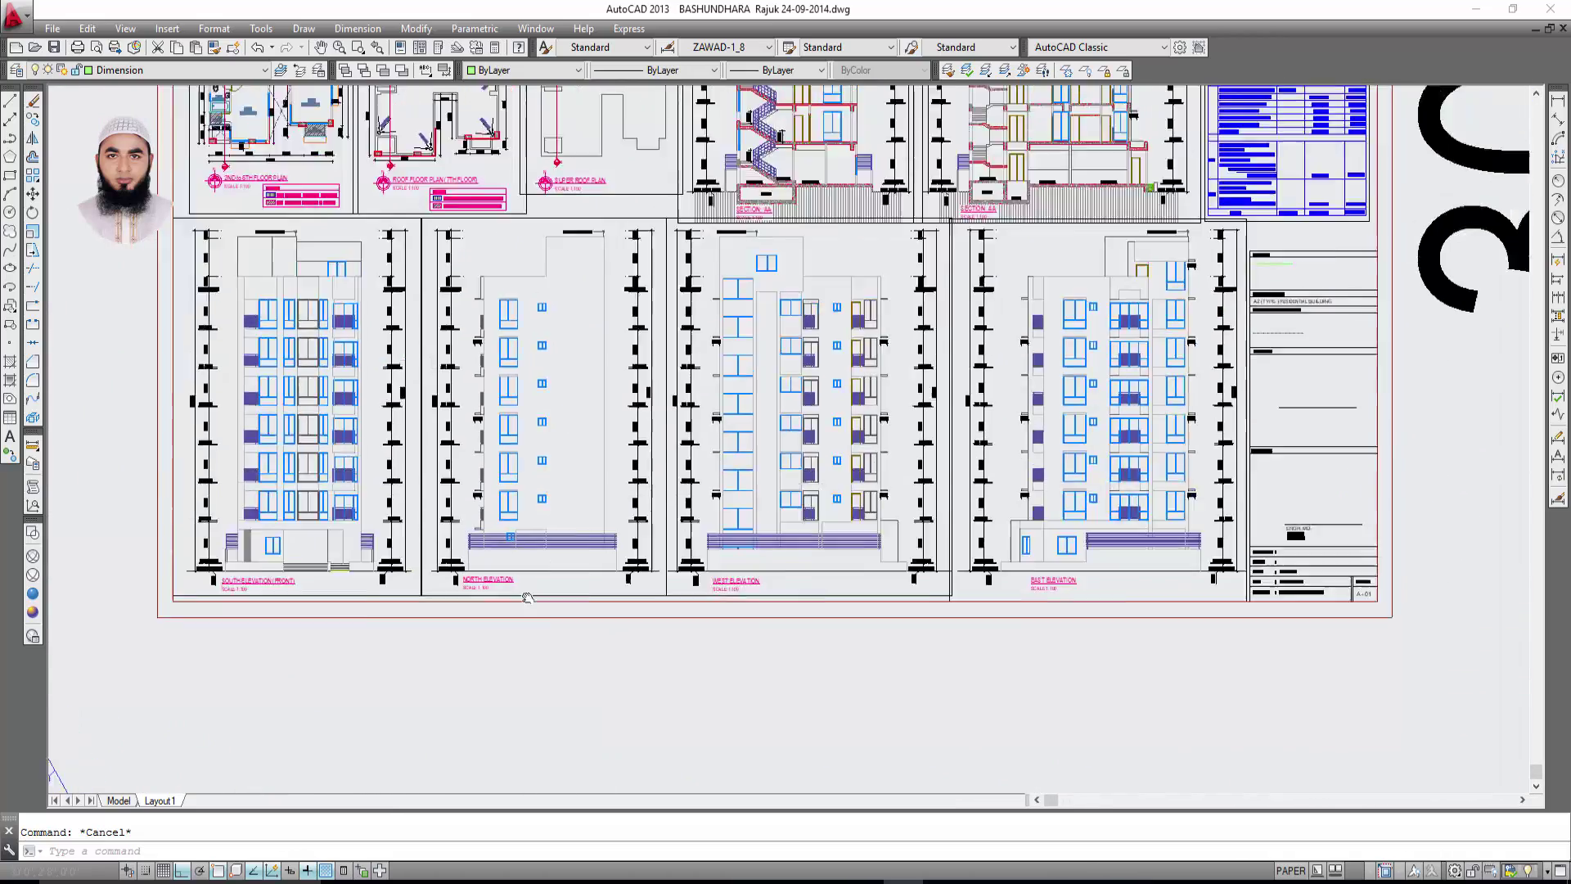
{"action": "scroll", "coordinate": [640, 555], "scroll_direction": "up", "scroll_amount": 2}
{"action": "scroll", "coordinate": [670, 605], "scroll_direction": "up", "scroll_amount": 3}
{"action": "scroll", "coordinate": [253, 385], "scroll_direction": "down", "scroll_amount": 3}
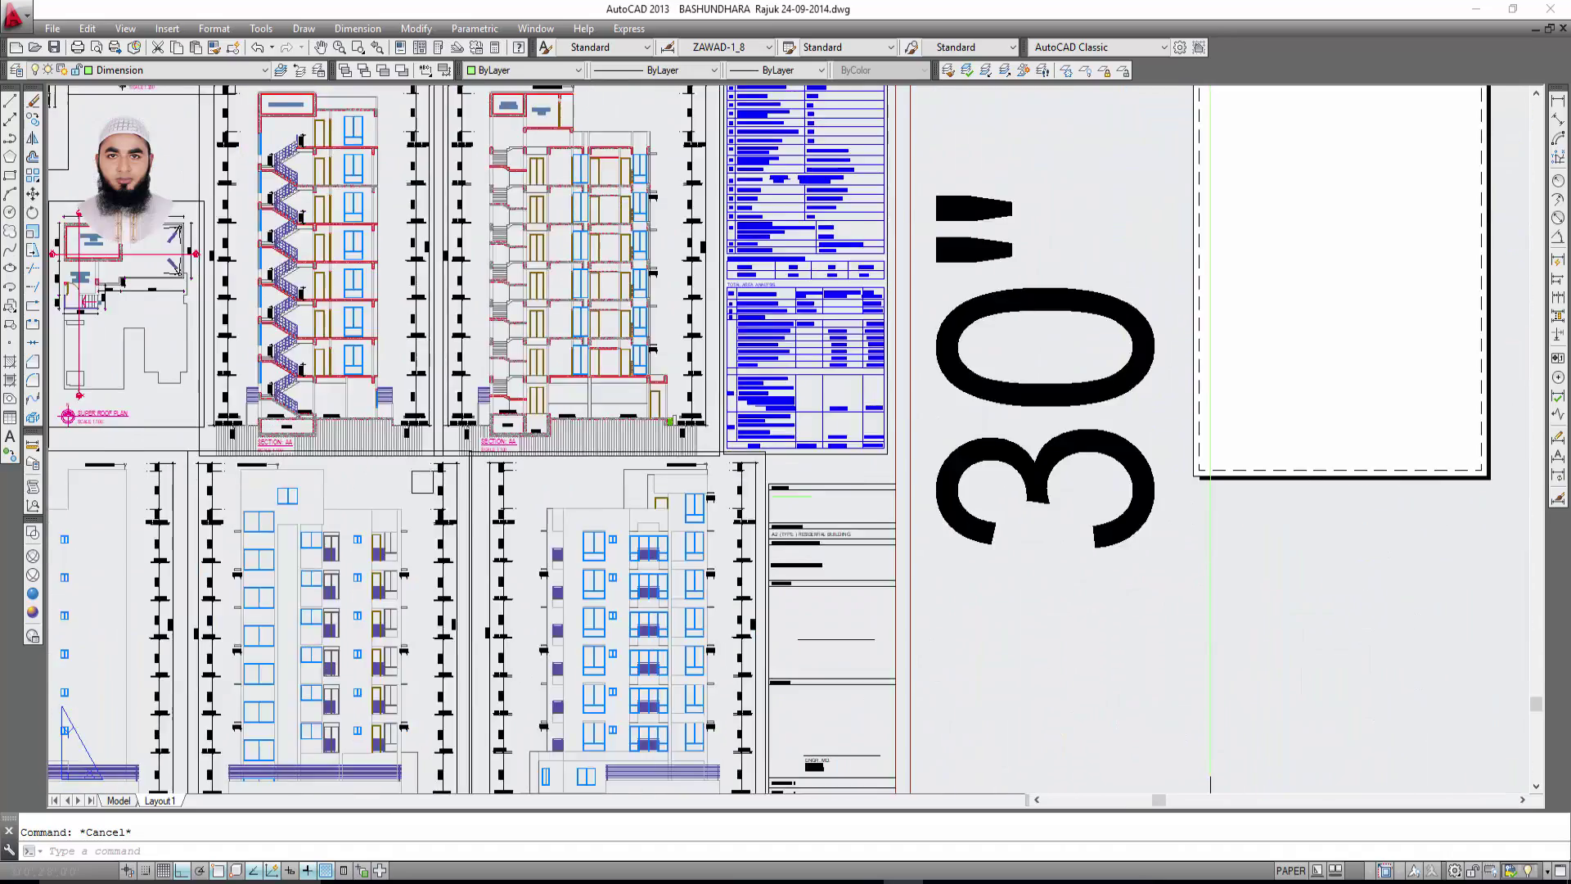
{"action": "scroll", "coordinate": [253, 386], "scroll_direction": "down", "scroll_amount": 2}
{"action": "scroll", "coordinate": [253, 385], "scroll_direction": "up", "scroll_amount": 3}
{"action": "scroll", "coordinate": [253, 385], "scroll_direction": "up", "scroll_amount": 1}
{"action": "scroll", "coordinate": [479, 303], "scroll_direction": "up", "scroll_amount": 3}
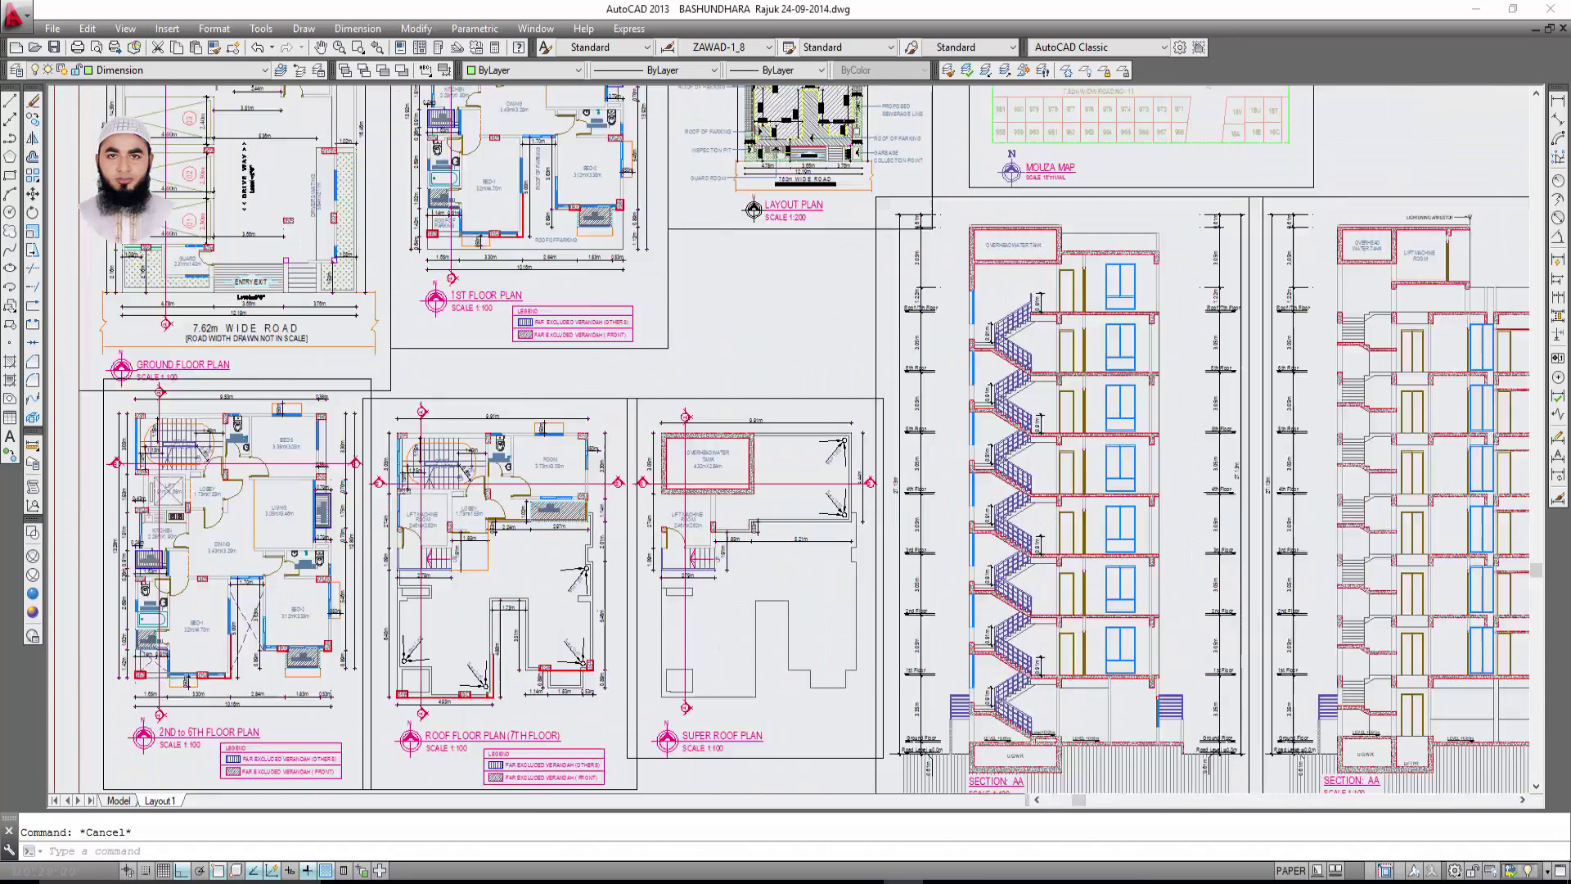
{"action": "scroll", "coordinate": [478, 304], "scroll_direction": "up", "scroll_amount": 3}
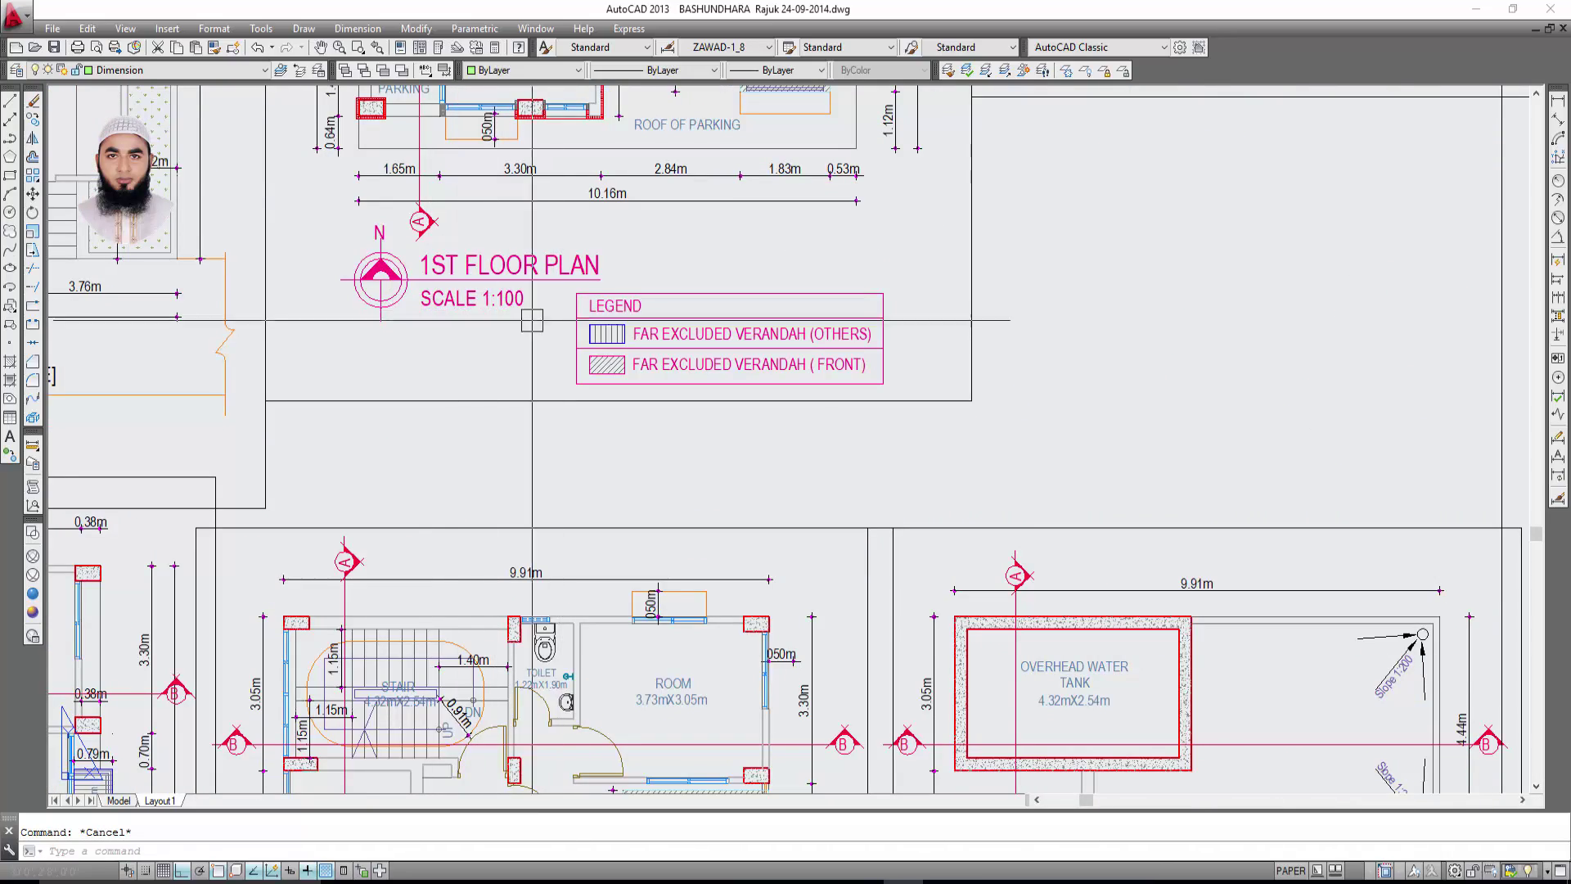
{"action": "scroll", "coordinate": [513, 312], "scroll_direction": "down", "scroll_amount": 3}
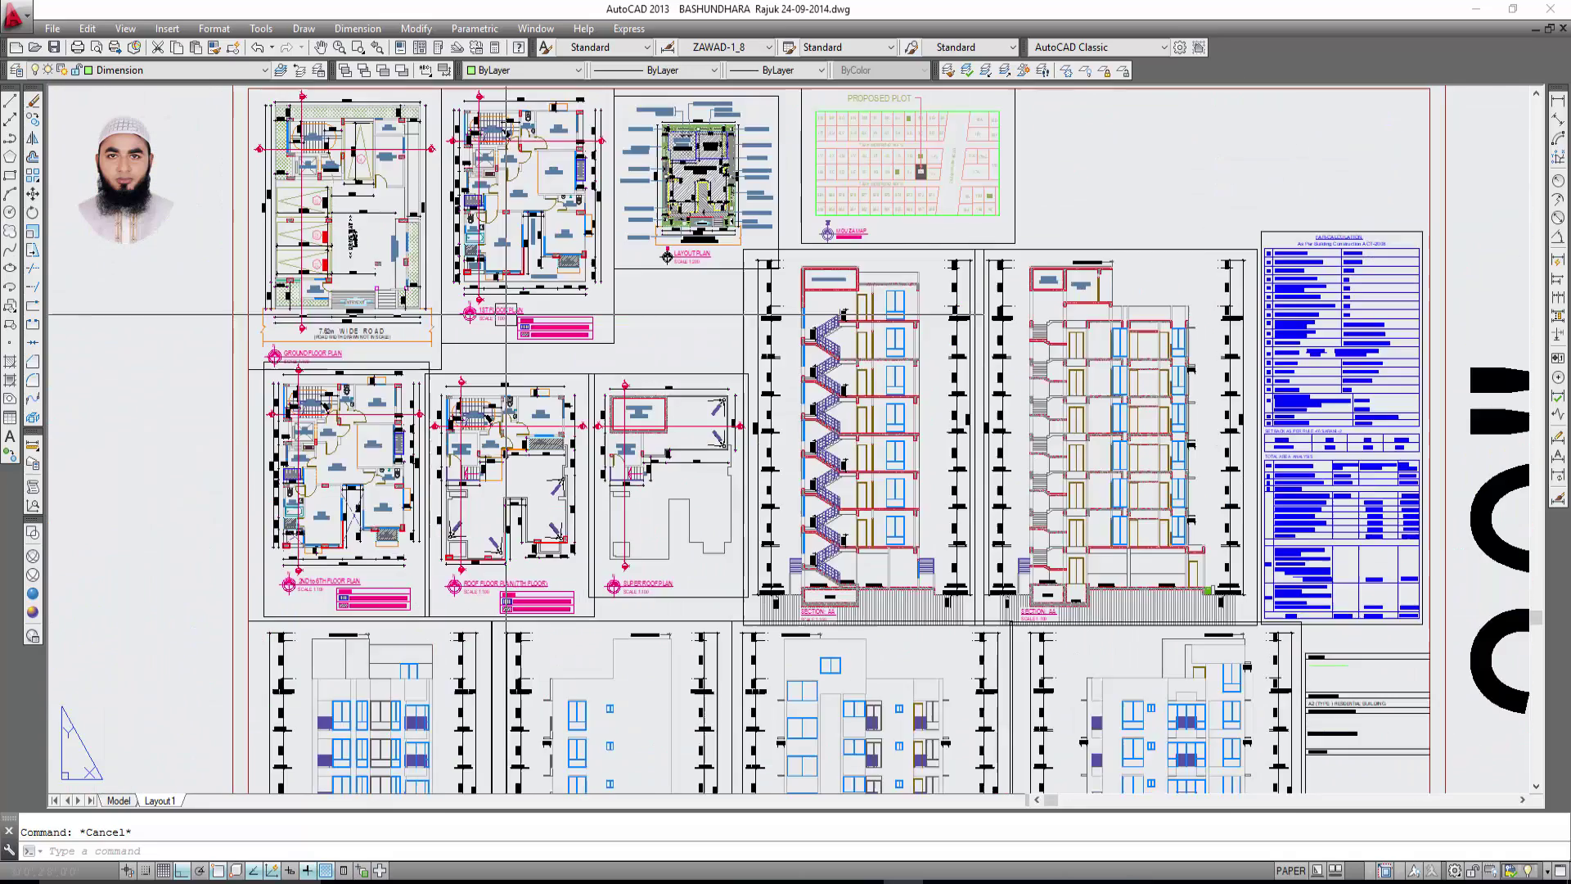
{"action": "middle_click_drag", "start_coordinate": [645, 270], "coordinate": [295, 420]}
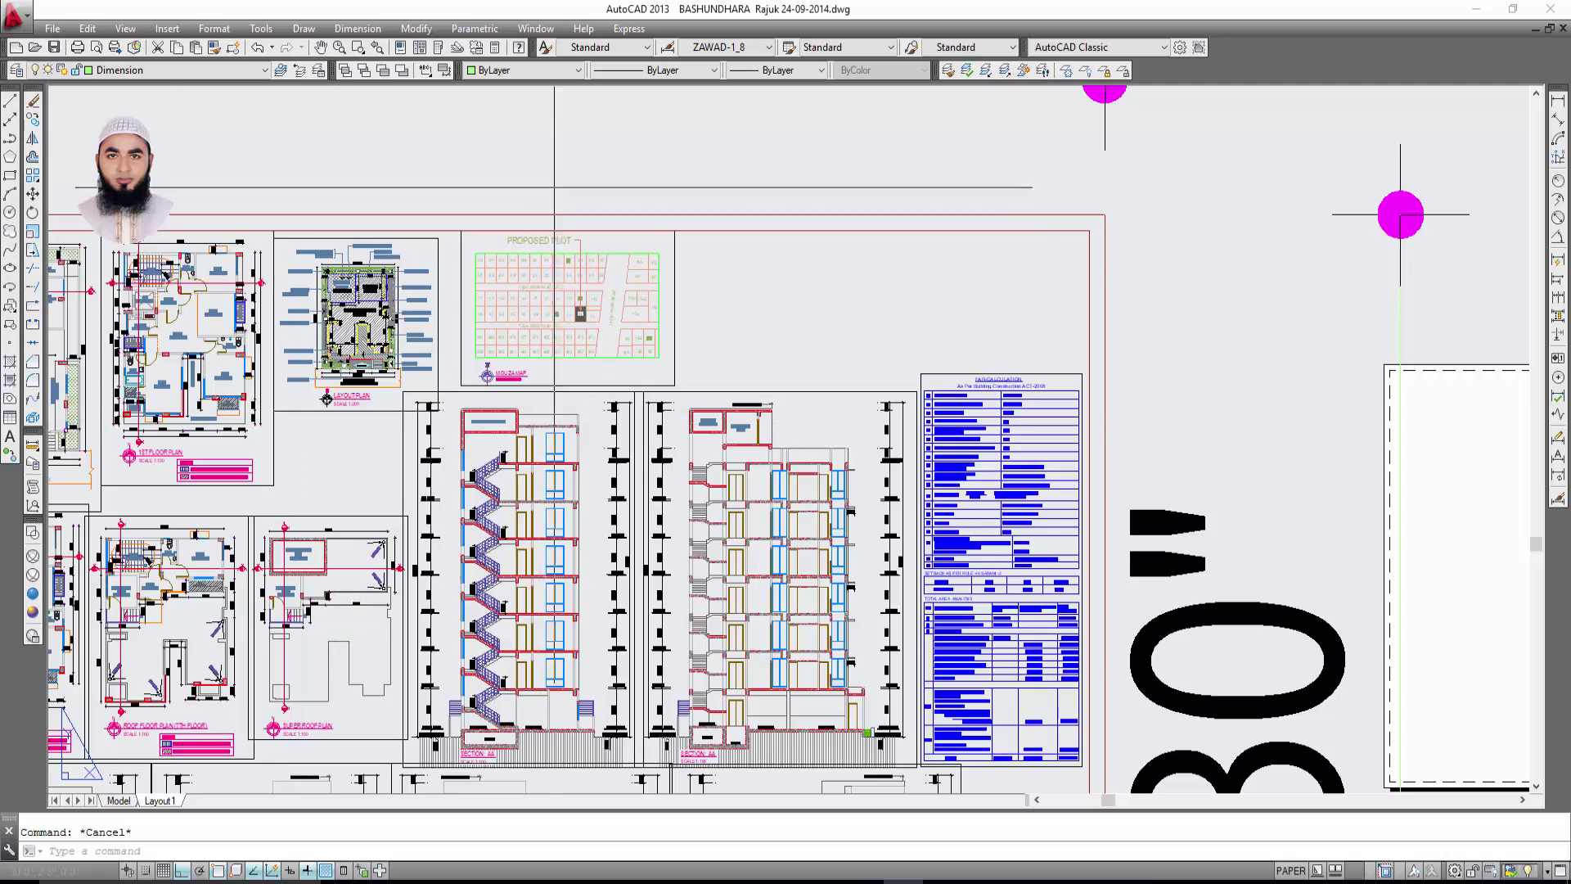
{"action": "scroll", "coordinate": [518, 338], "scroll_direction": "up", "scroll_amount": 8}
{"action": "middle_click_drag", "start_coordinate": [553, 643], "coordinate": [597, 565]}
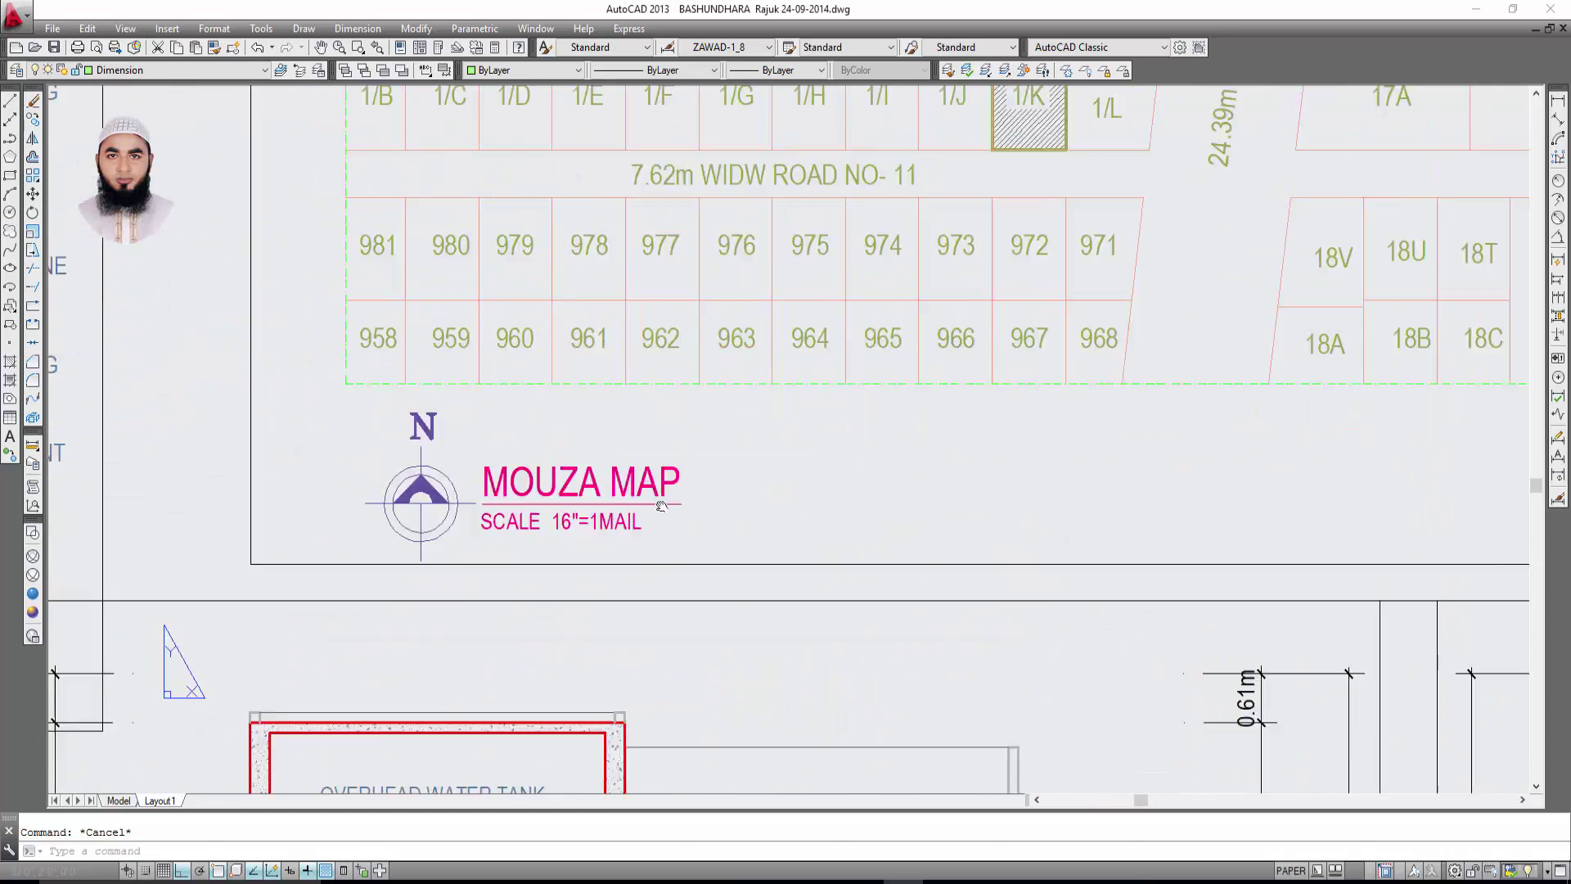
{"action": "scroll", "coordinate": [1227, 474], "scroll_direction": "down", "scroll_amount": 6}
{"action": "scroll", "coordinate": [376, 572], "scroll_direction": "up", "scroll_amount": 6}
{"action": "middle_click_drag", "start_coordinate": [761, 720], "coordinate": [778, 595]}
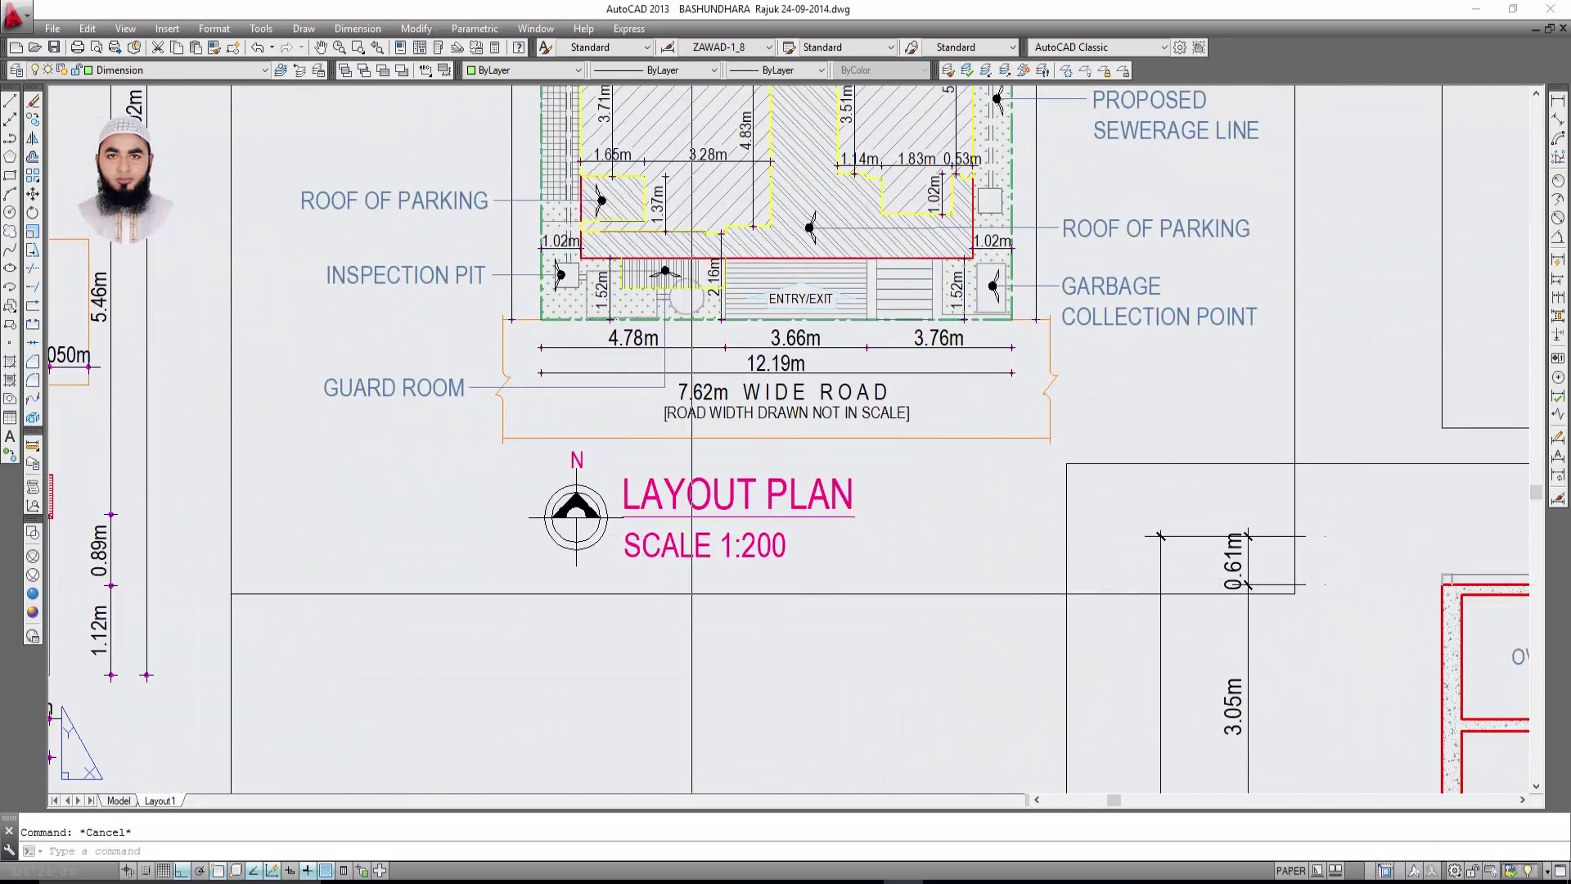
{"action": "scroll", "coordinate": [778, 595], "scroll_direction": "down", "scroll_amount": 3}
{"action": "middle_click_drag", "start_coordinate": [777, 524], "coordinate": [769, 611]}
{"action": "scroll", "coordinate": [769, 611], "scroll_direction": "up", "scroll_amount": 1}
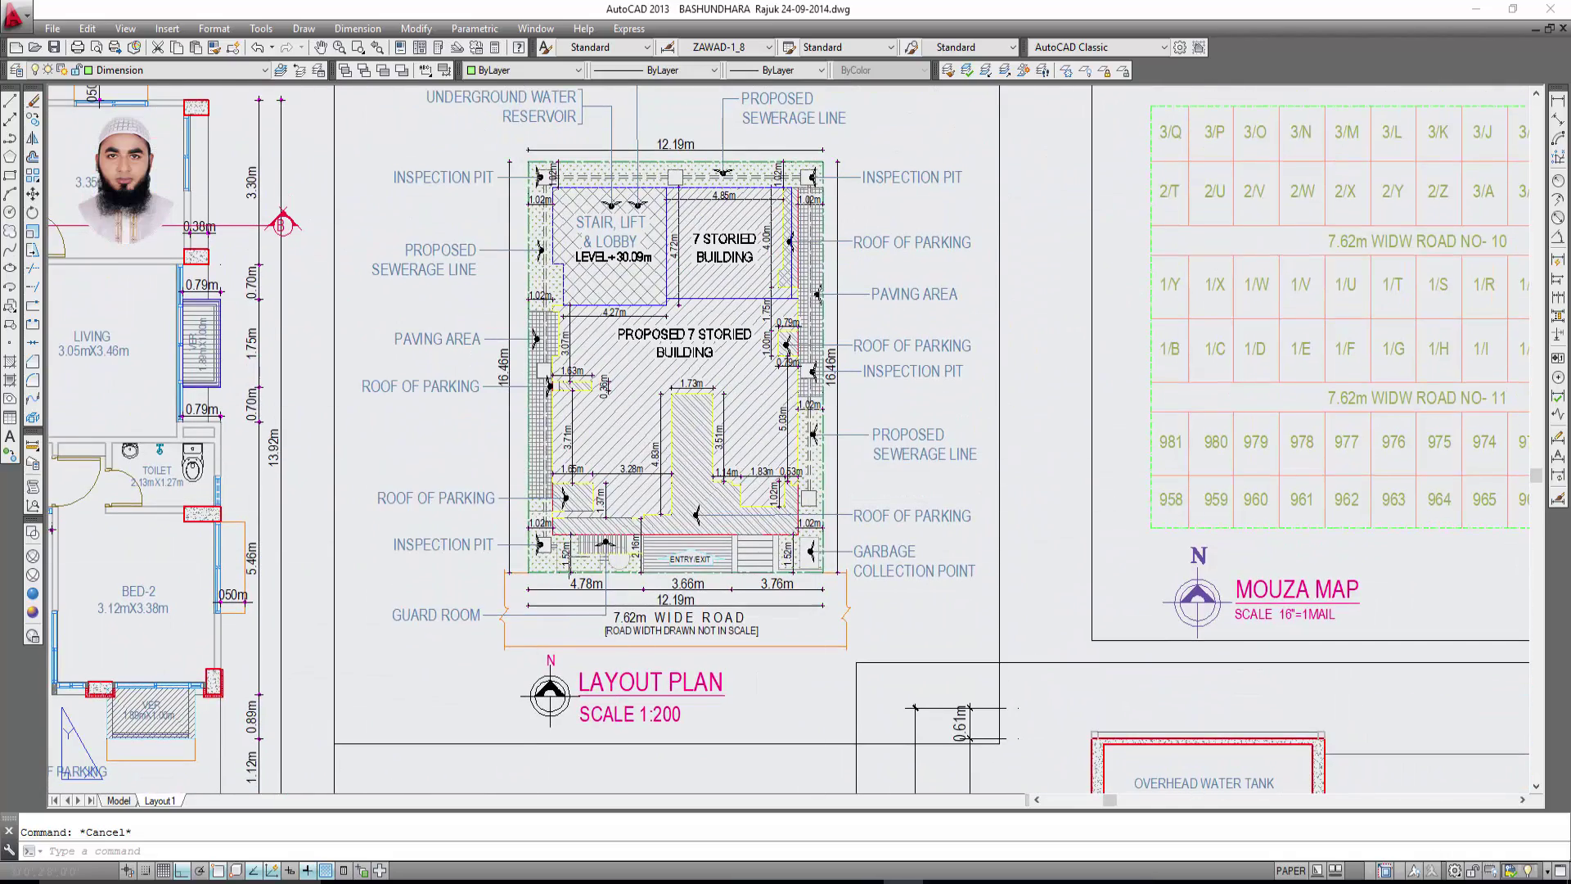
{"action": "middle_click_drag", "start_coordinate": [693, 668], "coordinate": [562, 576]}
{"action": "scroll", "coordinate": [562, 576], "scroll_direction": "down", "scroll_amount": 2}
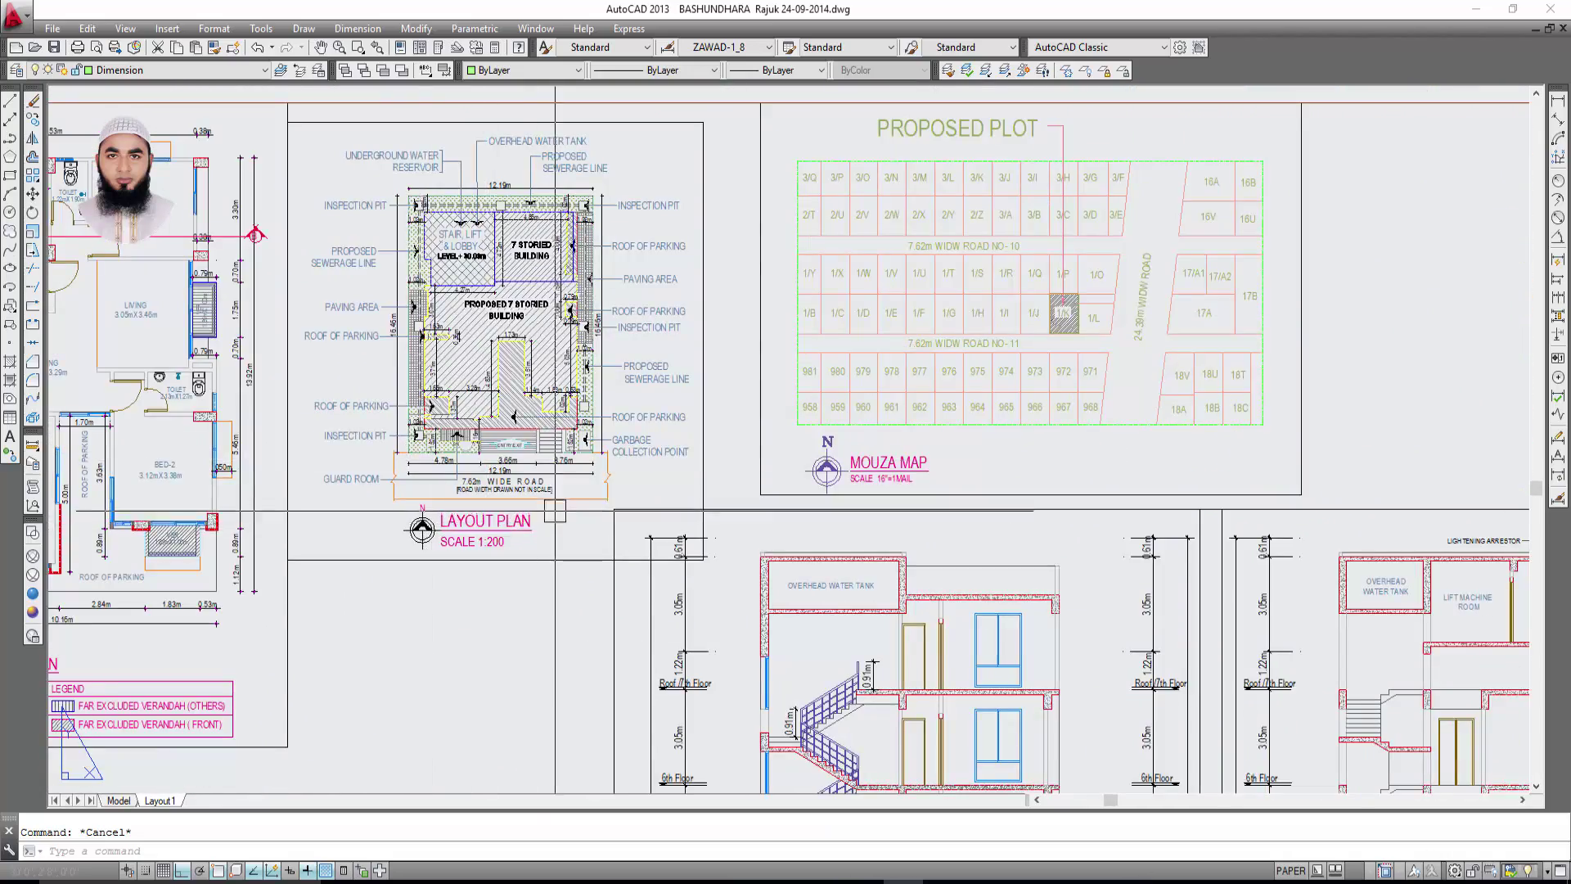
{"action": "middle_click_drag", "start_coordinate": [554, 637], "coordinate": [292, 429]}
{"action": "scroll", "coordinate": [638, 378], "scroll_direction": "up", "scroll_amount": 4}
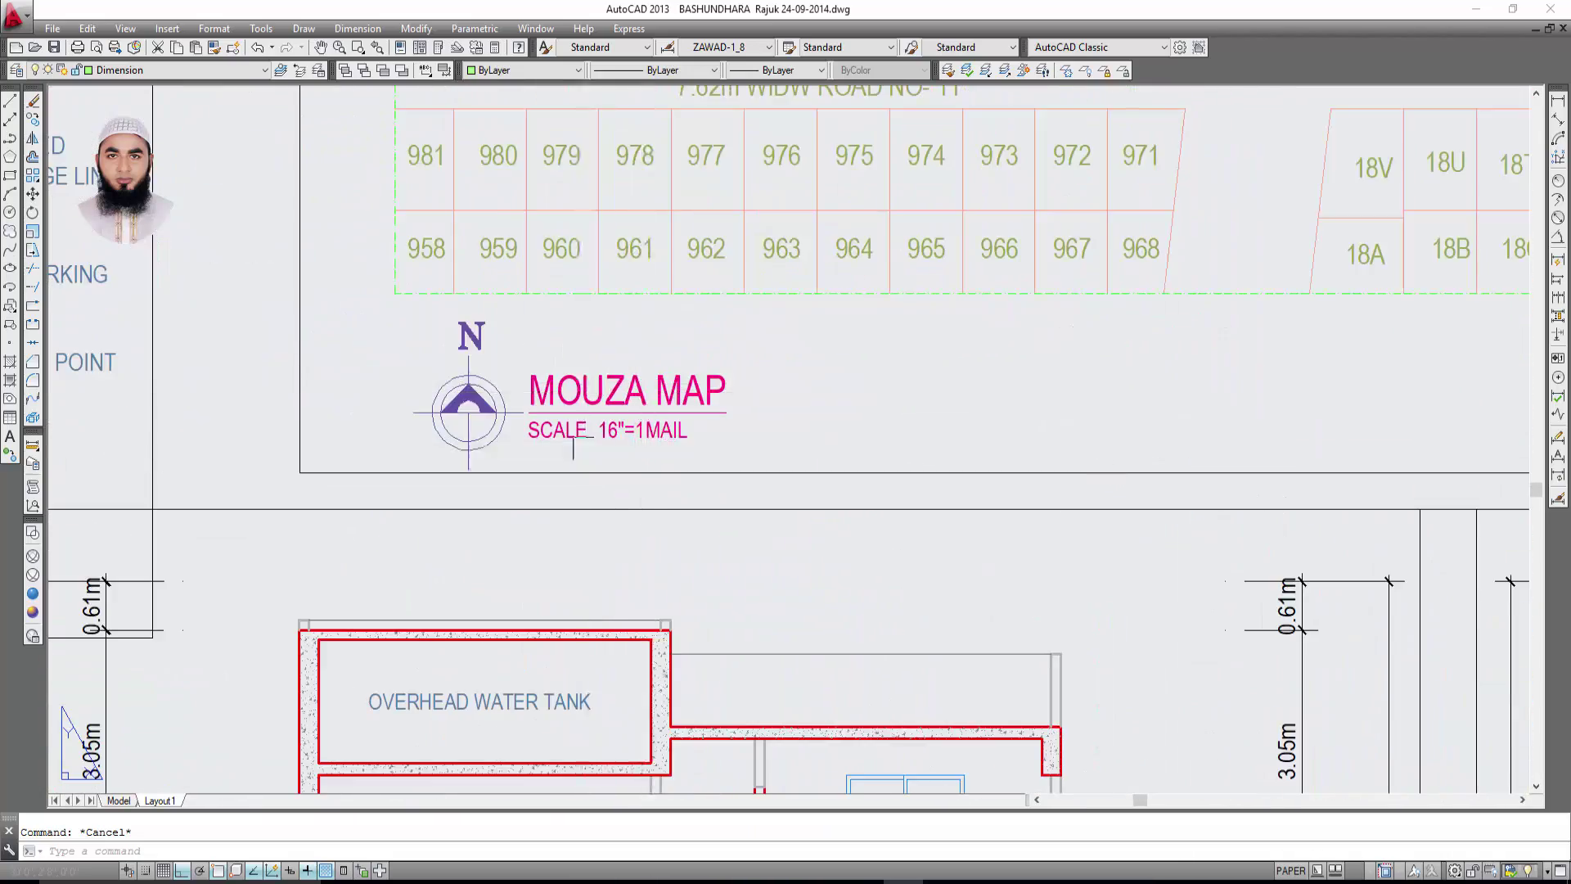
{"action": "scroll", "coordinate": [626, 444], "scroll_direction": "up", "scroll_amount": 4}
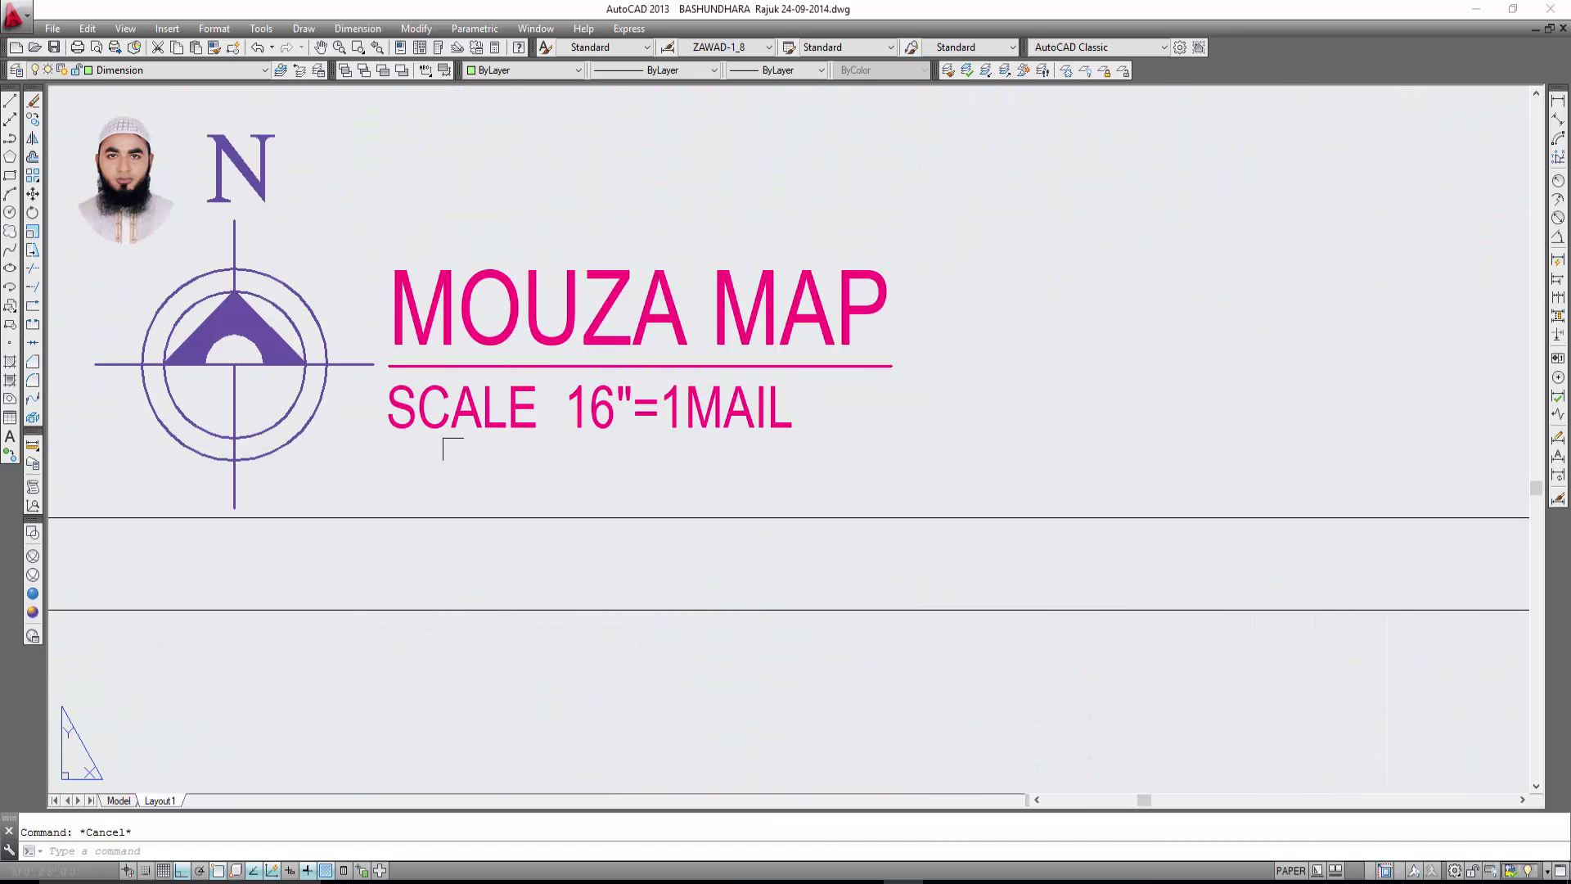
{"action": "scroll", "coordinate": [443, 440], "scroll_direction": "down", "scroll_amount": 4}
{"action": "scroll", "coordinate": [666, 455], "scroll_direction": "down", "scroll_amount": 2}
{"action": "scroll", "coordinate": [588, 404], "scroll_direction": "up", "scroll_amount": 6}
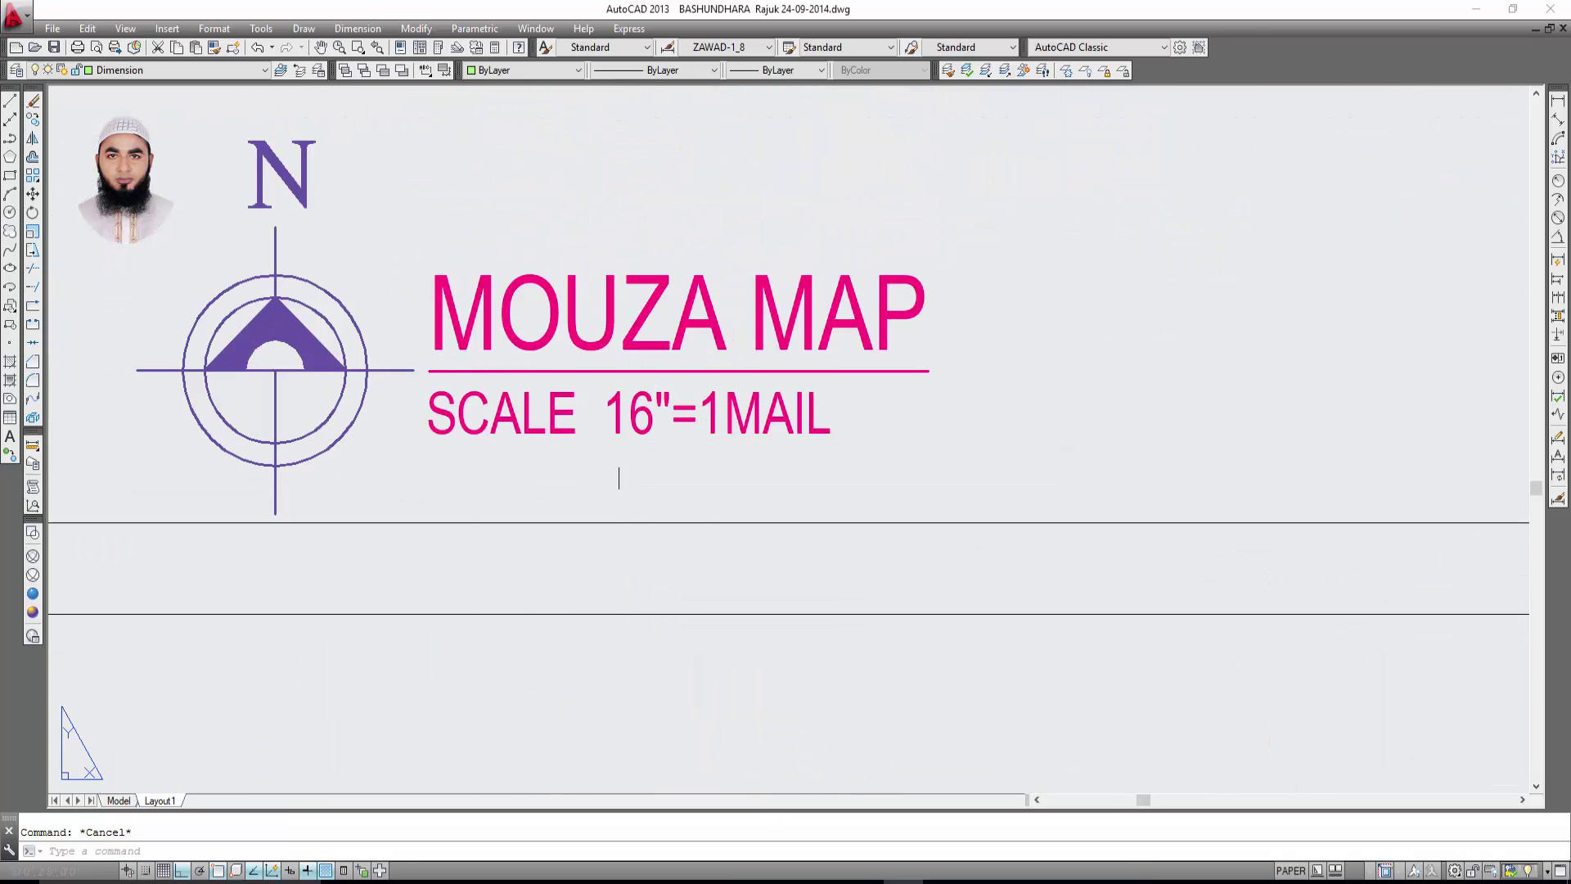
{"action": "scroll", "coordinate": [677, 403], "scroll_direction": "down", "scroll_amount": 5}
{"action": "scroll", "coordinate": [703, 438], "scroll_direction": "down", "scroll_amount": 3}
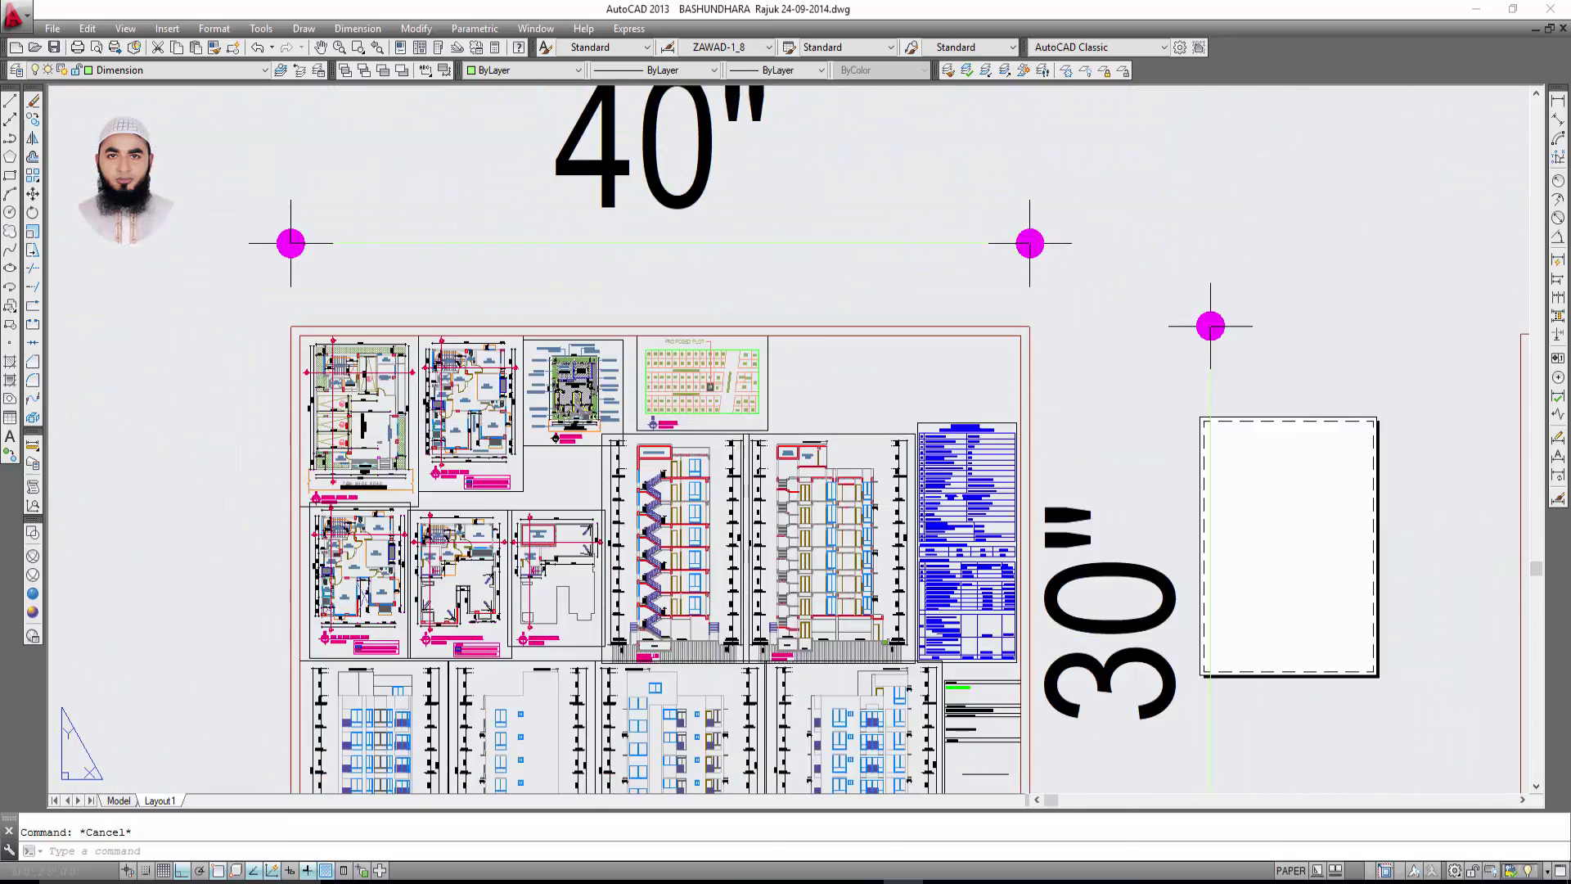
{"action": "scroll", "coordinate": [709, 386], "scroll_direction": "up", "scroll_amount": 6}
{"action": "scroll", "coordinate": [818, 393], "scroll_direction": "up", "scroll_amount": 2}
{"action": "scroll", "coordinate": [736, 384], "scroll_direction": "up", "scroll_amount": 2}
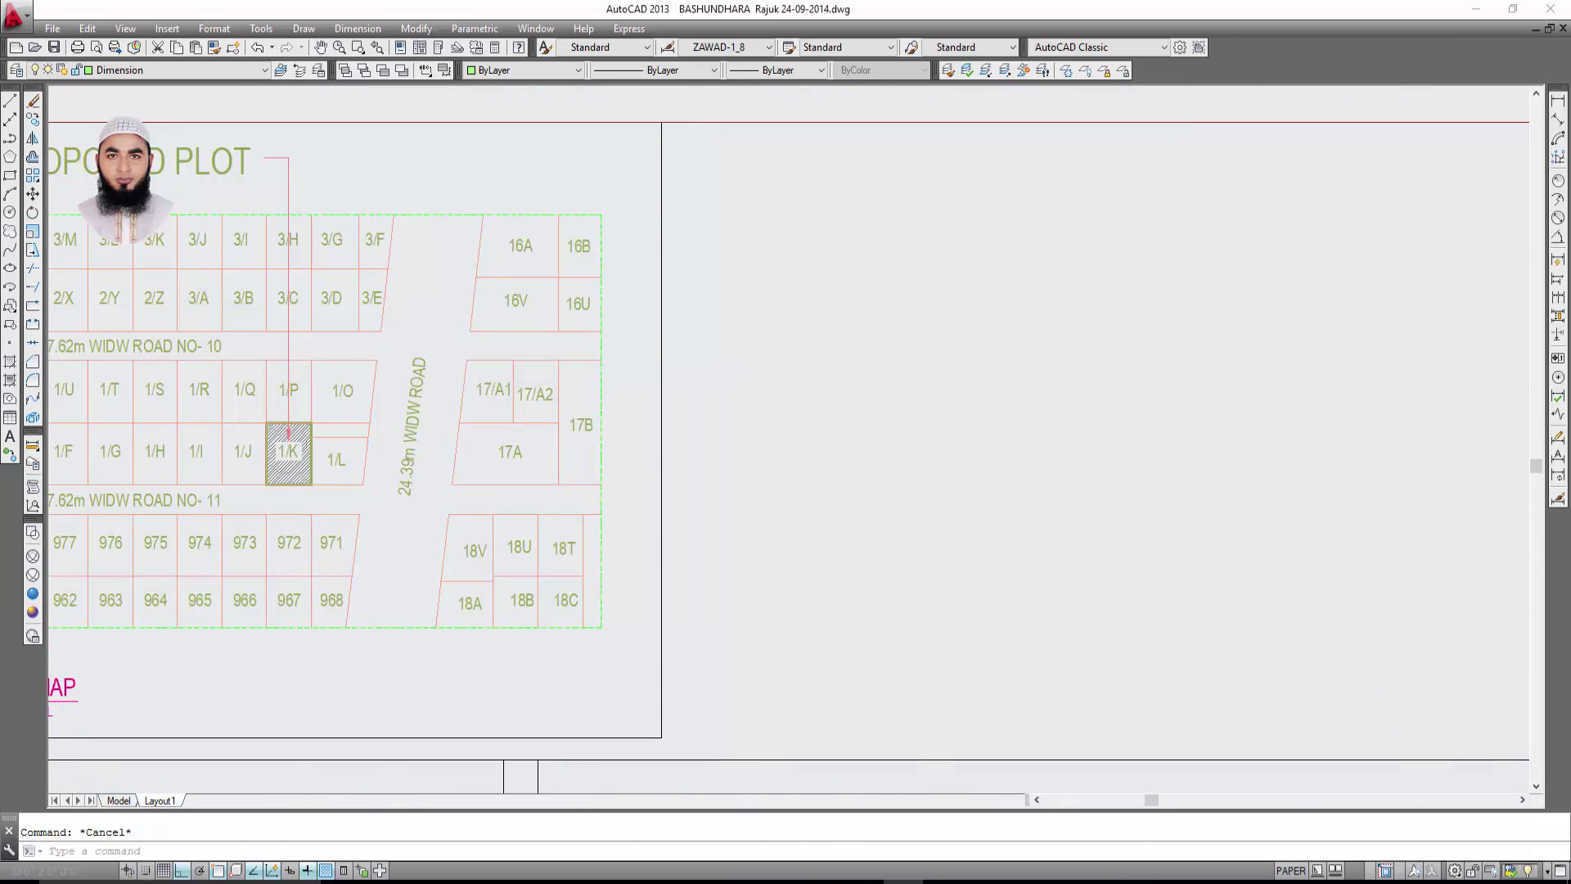
{"action": "scroll", "coordinate": [574, 347], "scroll_direction": "down", "scroll_amount": 2}
{"action": "scroll", "coordinate": [792, 347], "scroll_direction": "down", "scroll_amount": 1}
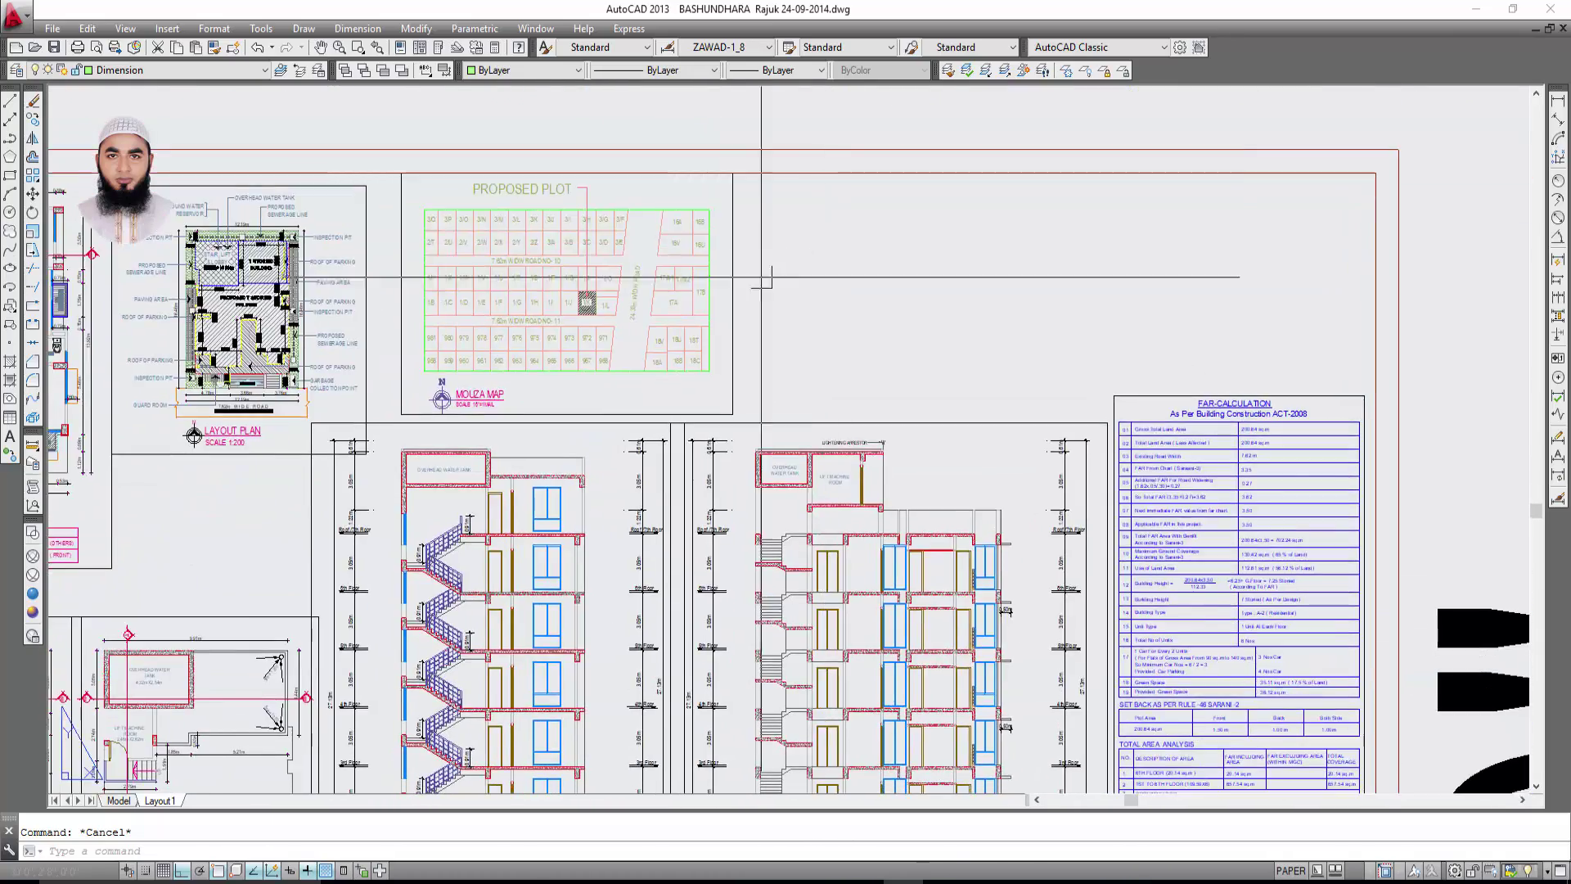
{"action": "scroll", "coordinate": [900, 328], "scroll_direction": "down", "scroll_amount": 3}
{"action": "mouse_move", "coordinate": [981, 322]}
{"action": "middle_mouse_down"}
{"action": "mouse_move", "coordinate": [843, 281]}
{"action": "mouse_move", "coordinate": [841, 324]}
{"action": "middle_mouse_up"}
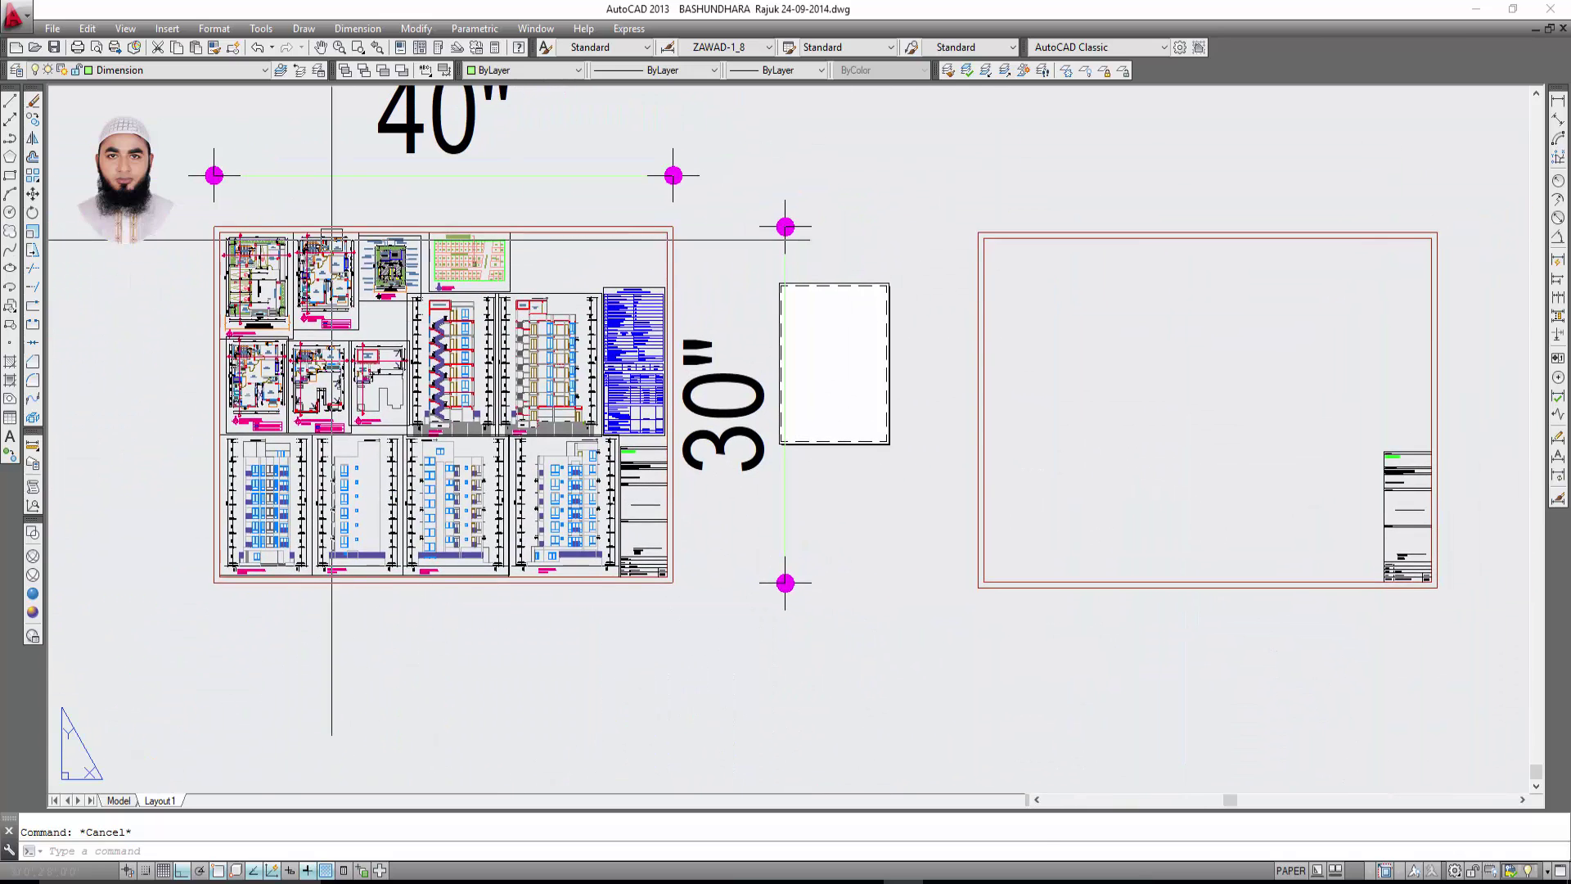
{"action": "middle_click_drag", "start_coordinate": [853, 491], "coordinate": [989, 491]}
{"action": "scroll", "coordinate": [592, 286], "scroll_direction": "up", "scroll_amount": 5}
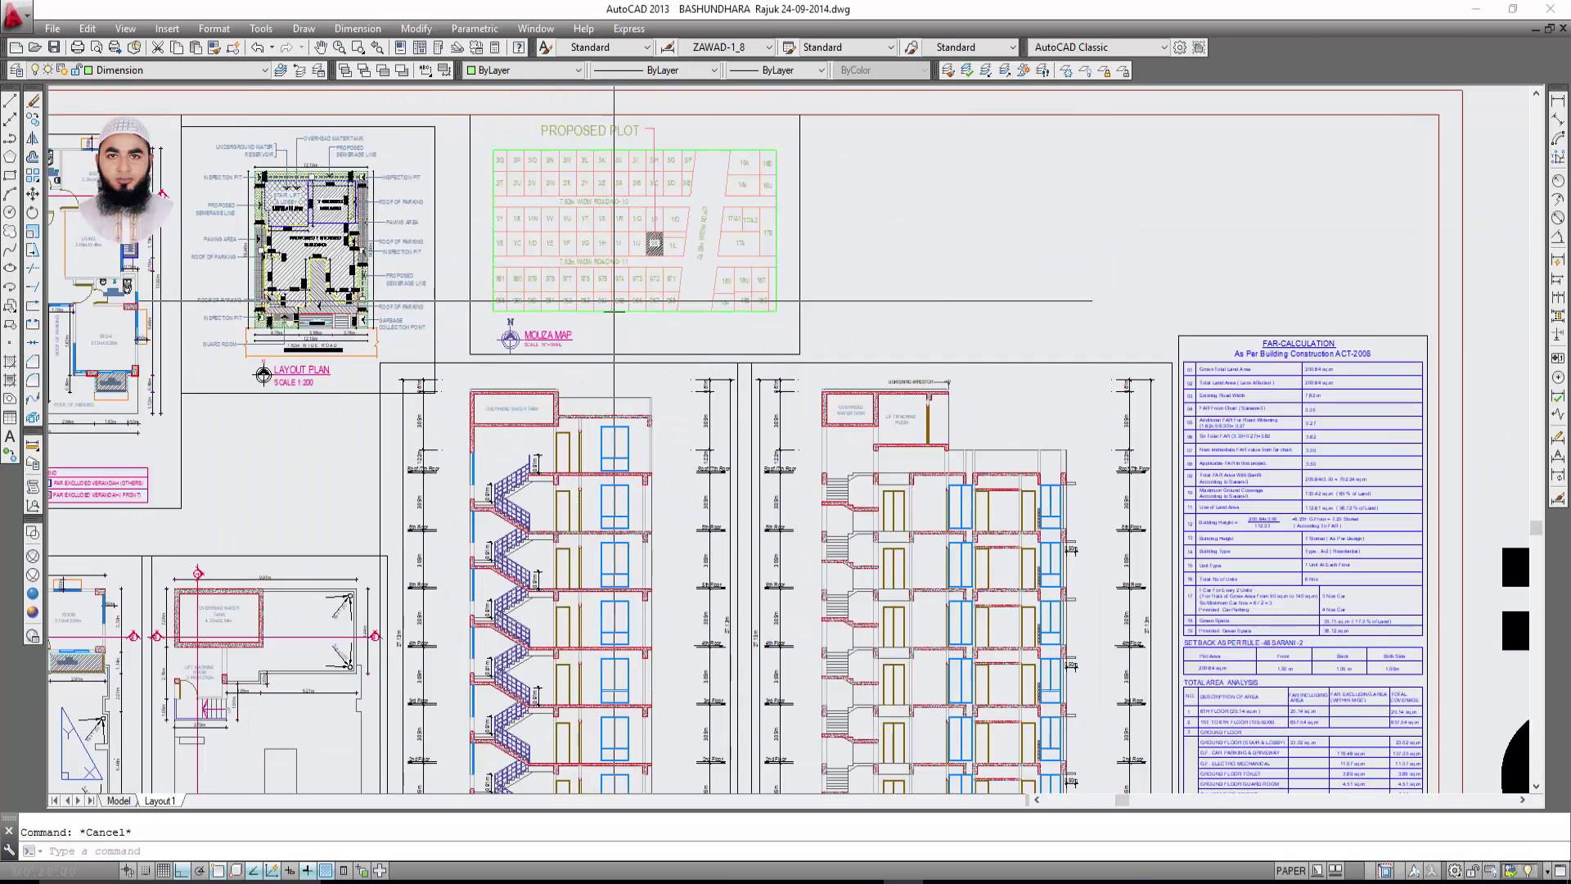
{"action": "scroll", "coordinate": [654, 379], "scroll_direction": "up", "scroll_amount": 5}
{"action": "scroll", "coordinate": [600, 413], "scroll_direction": "up", "scroll_amount": 5}
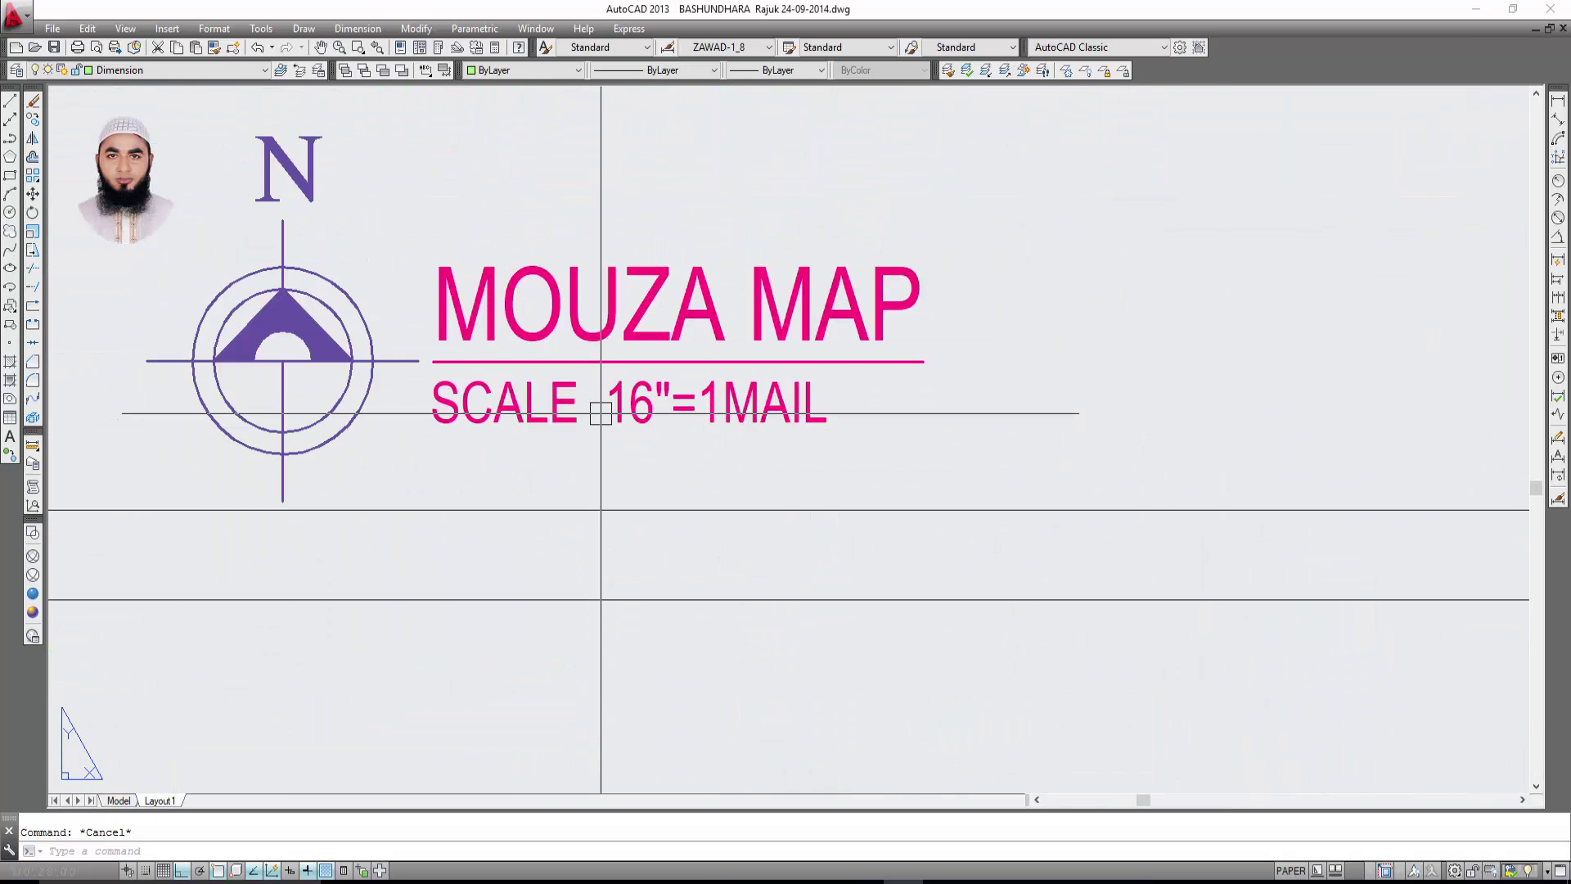
{"action": "scroll", "coordinate": [601, 510], "scroll_direction": "down", "scroll_amount": 5}
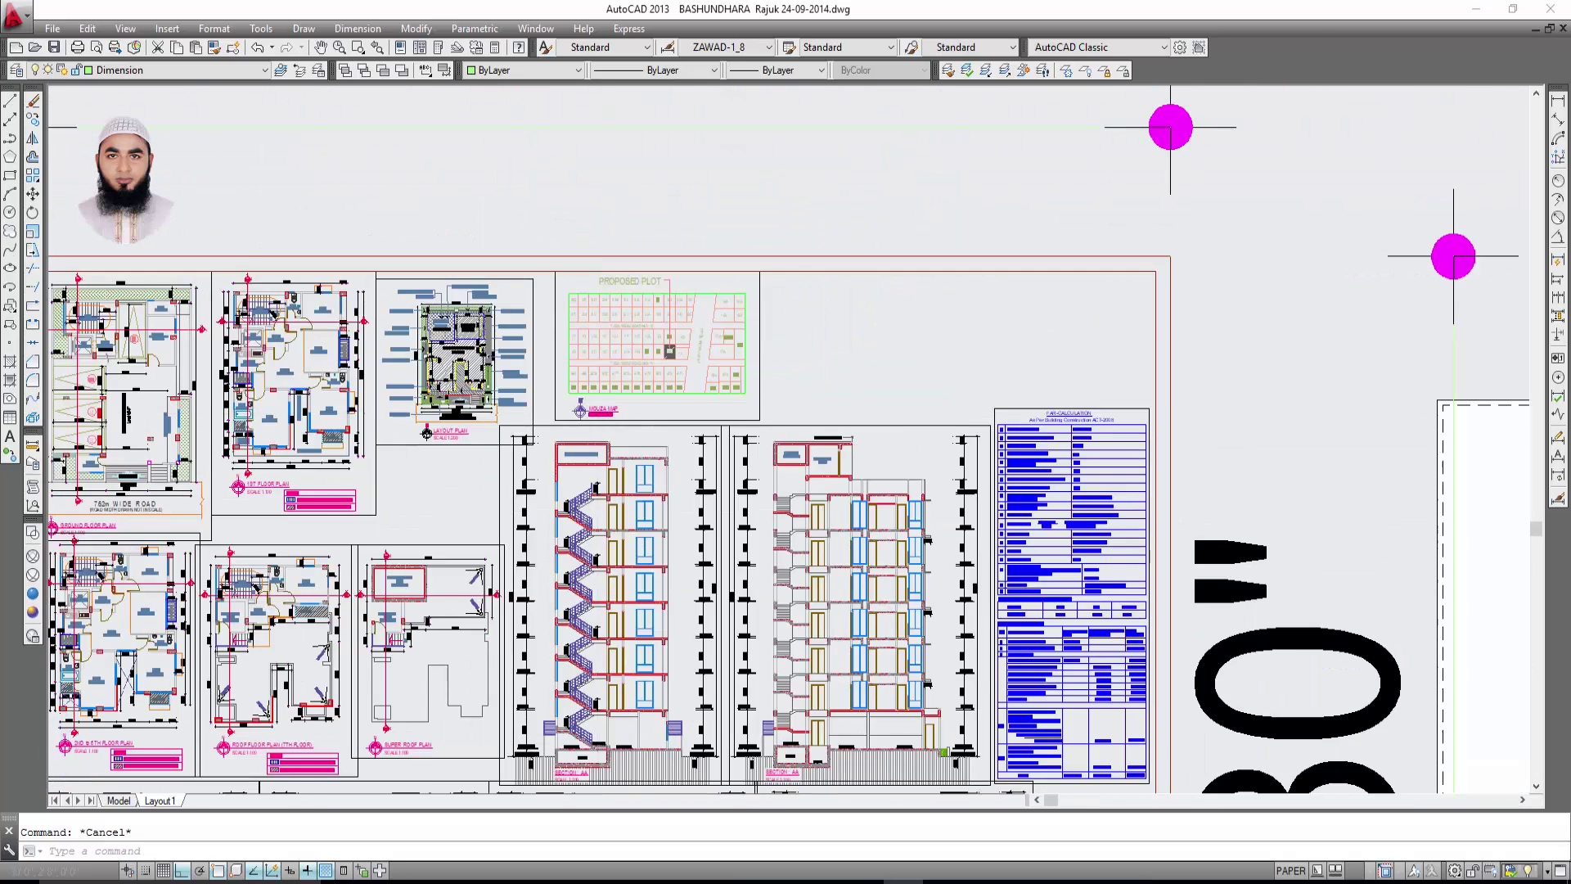
{"action": "scroll", "coordinate": [764, 368], "scroll_direction": "down", "scroll_amount": 3}
{"action": "middle_click_drag", "start_coordinate": [764, 368], "coordinate": [766, 314]}
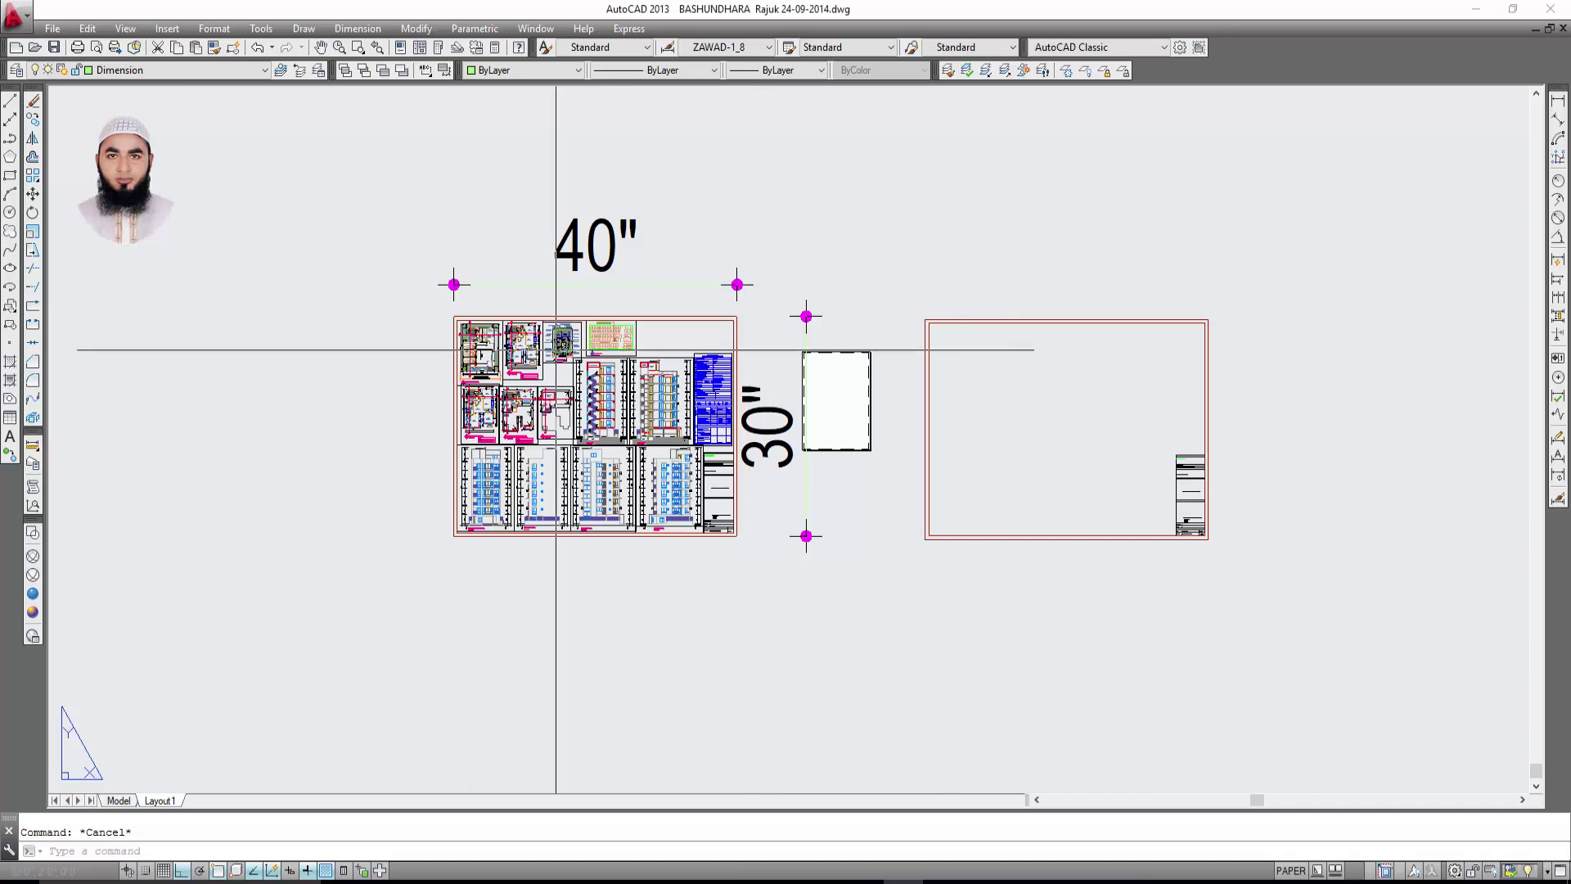
{"action": "scroll", "coordinate": [551, 343], "scroll_direction": "up", "scroll_amount": 6}
{"action": "scroll", "coordinate": [551, 343], "scroll_direction": "up", "scroll_amount": 2}
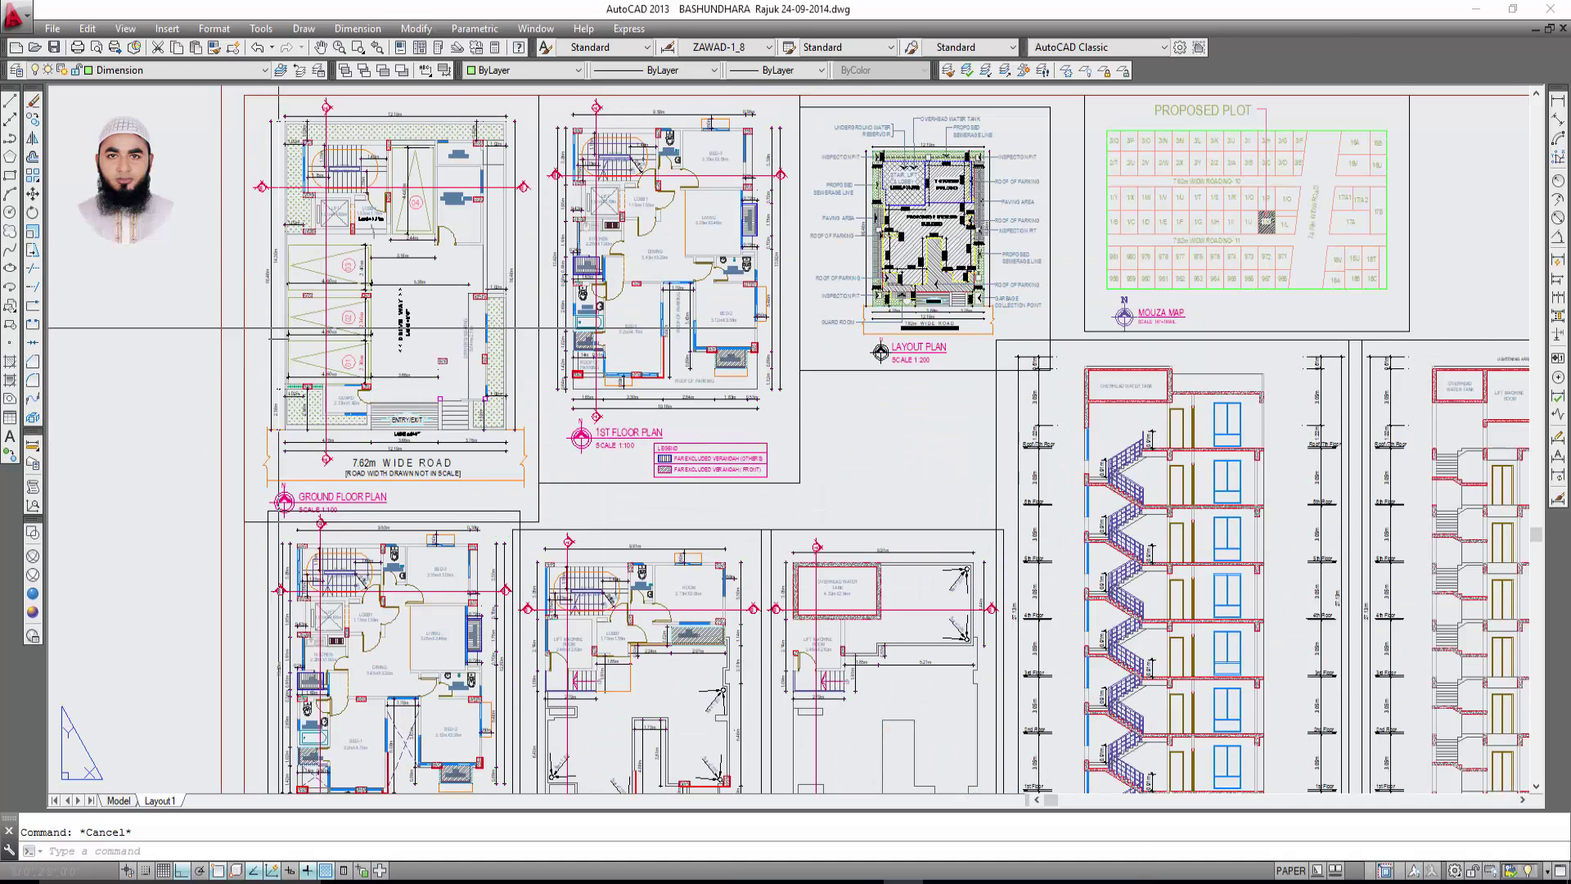
{"action": "scroll", "coordinate": [757, 342], "scroll_direction": "down", "scroll_amount": 3}
{"action": "scroll", "coordinate": [757, 341], "scroll_direction": "down", "scroll_amount": 3}
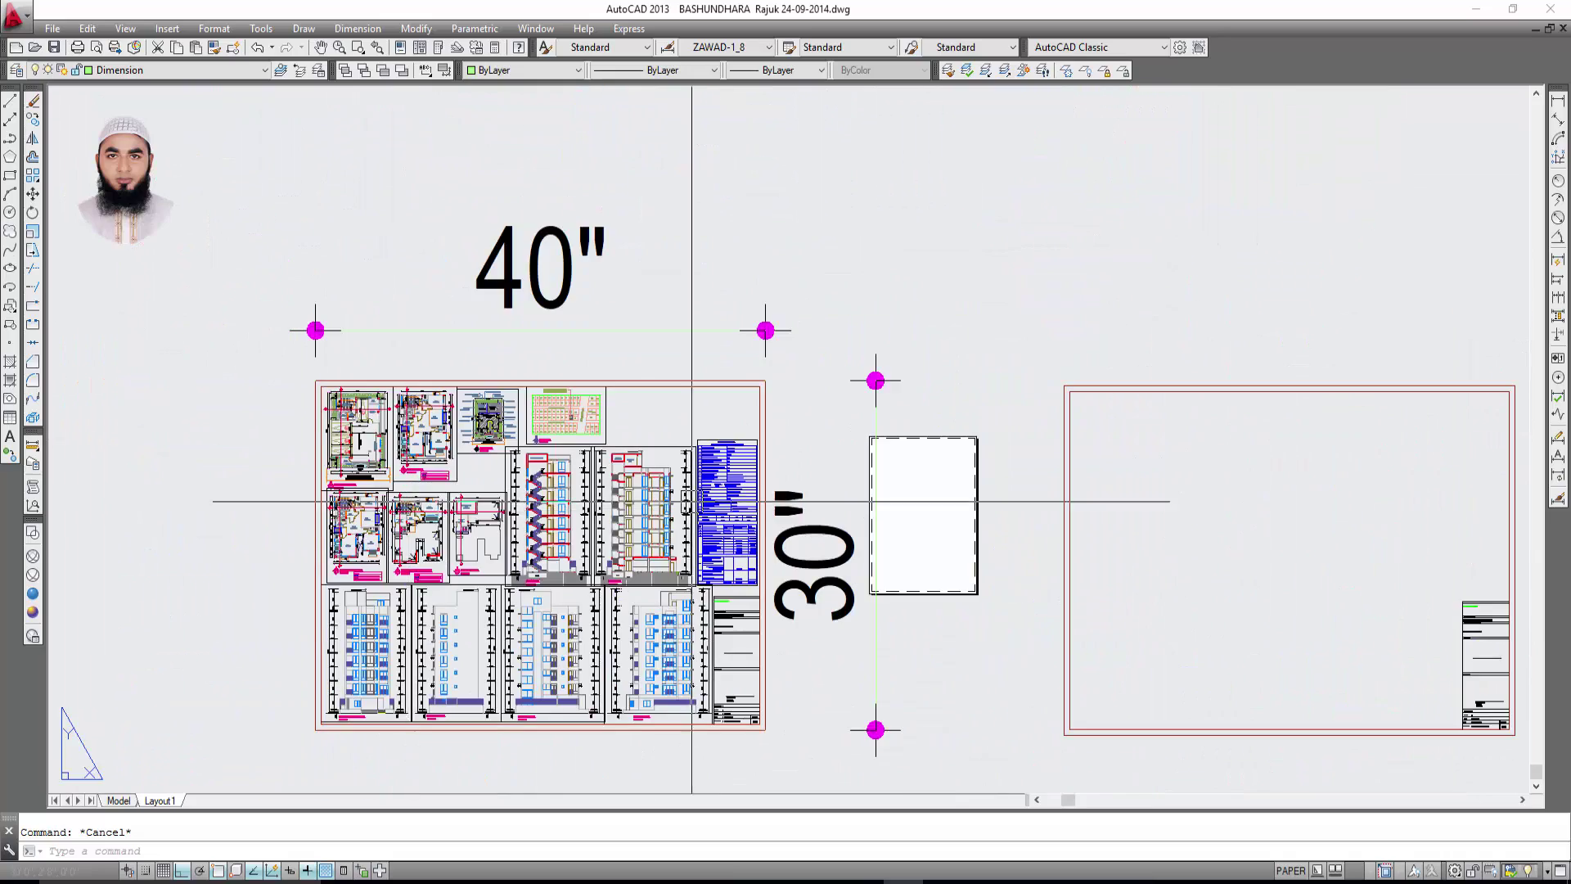
{"action": "middle_click_drag", "start_coordinate": [828, 421], "coordinate": [951, 399]}
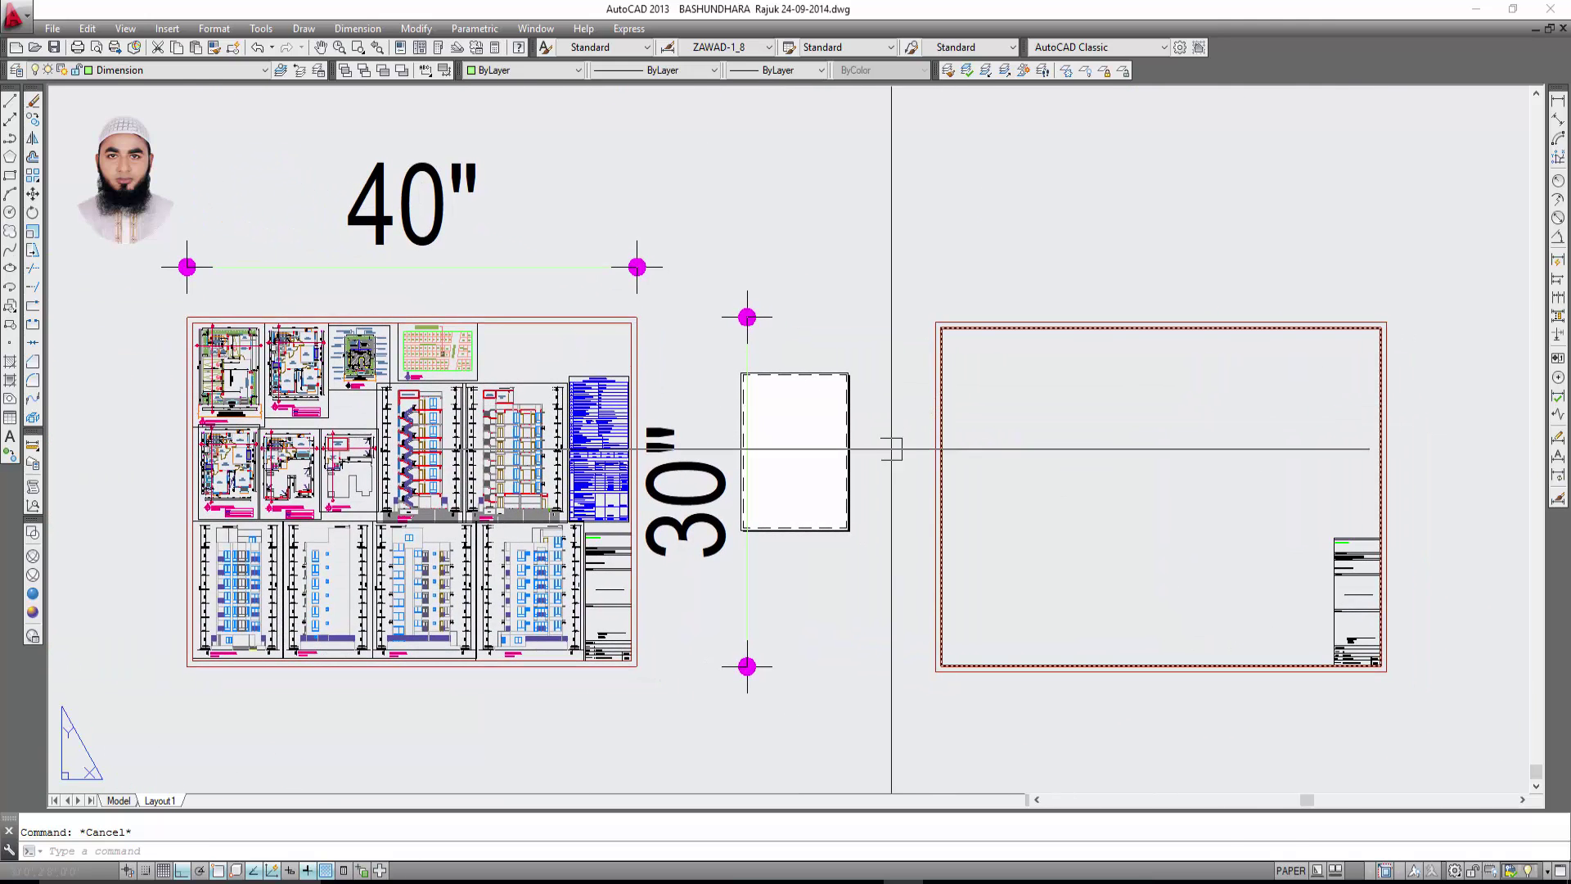
Create an MV viewport from the empty frame's top-left inner corner to its opposite corner.
{"action": "type", "text": "mv"}
{"action": "key", "text": "Return"}
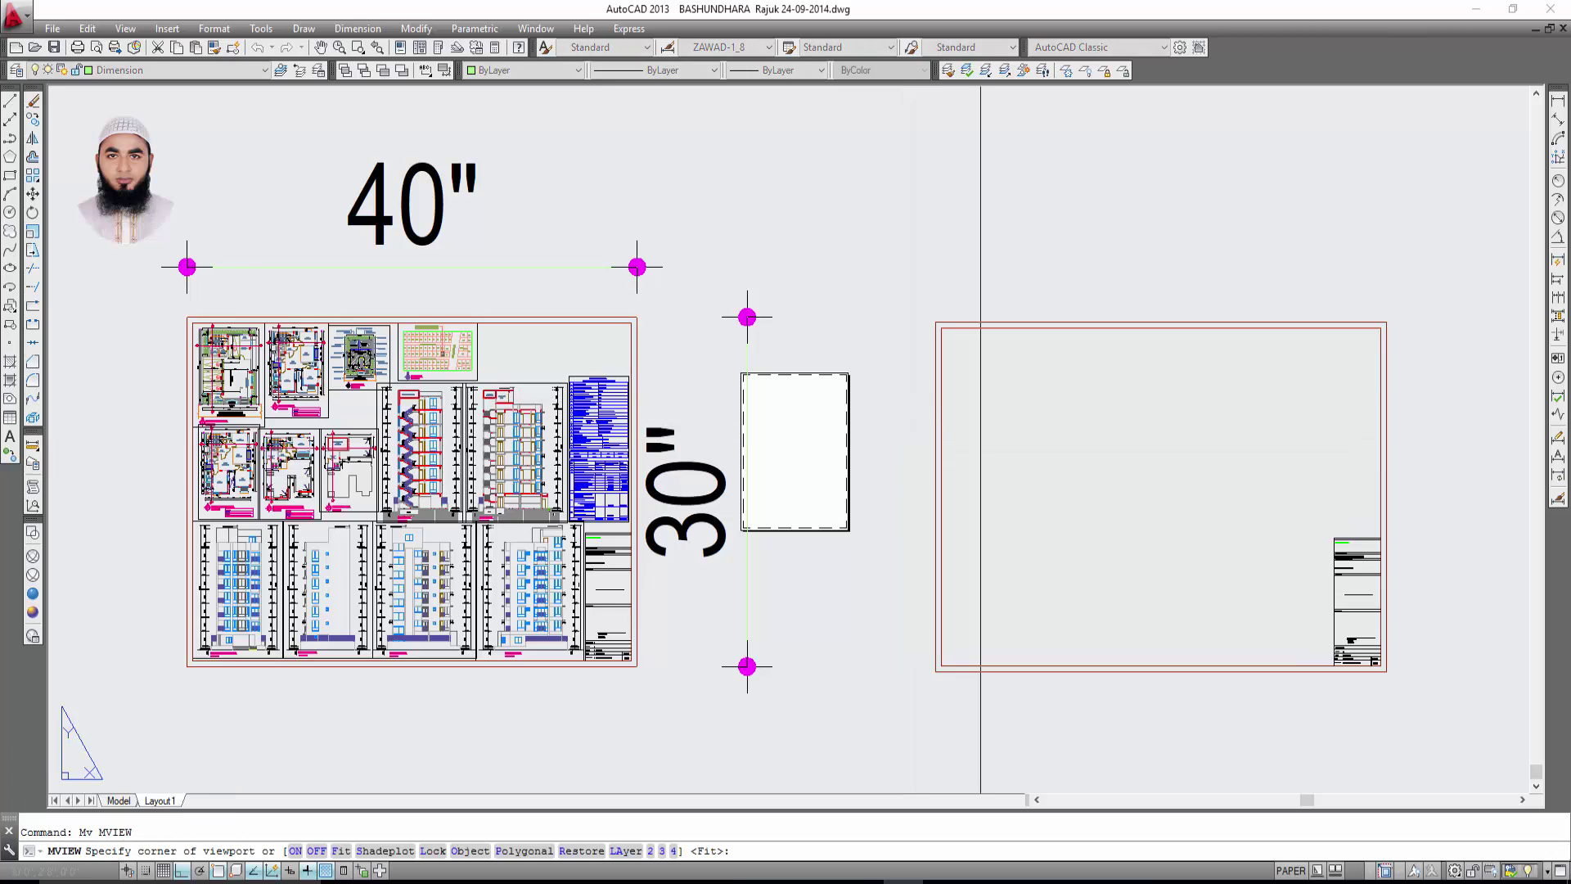
{"action": "scroll", "coordinate": [1023, 435], "scroll_direction": "up", "scroll_amount": 2}
{"action": "left_click", "coordinate": [875, 263]}
{"action": "scroll", "coordinate": [1047, 426], "scroll_direction": "down", "scroll_amount": 2}
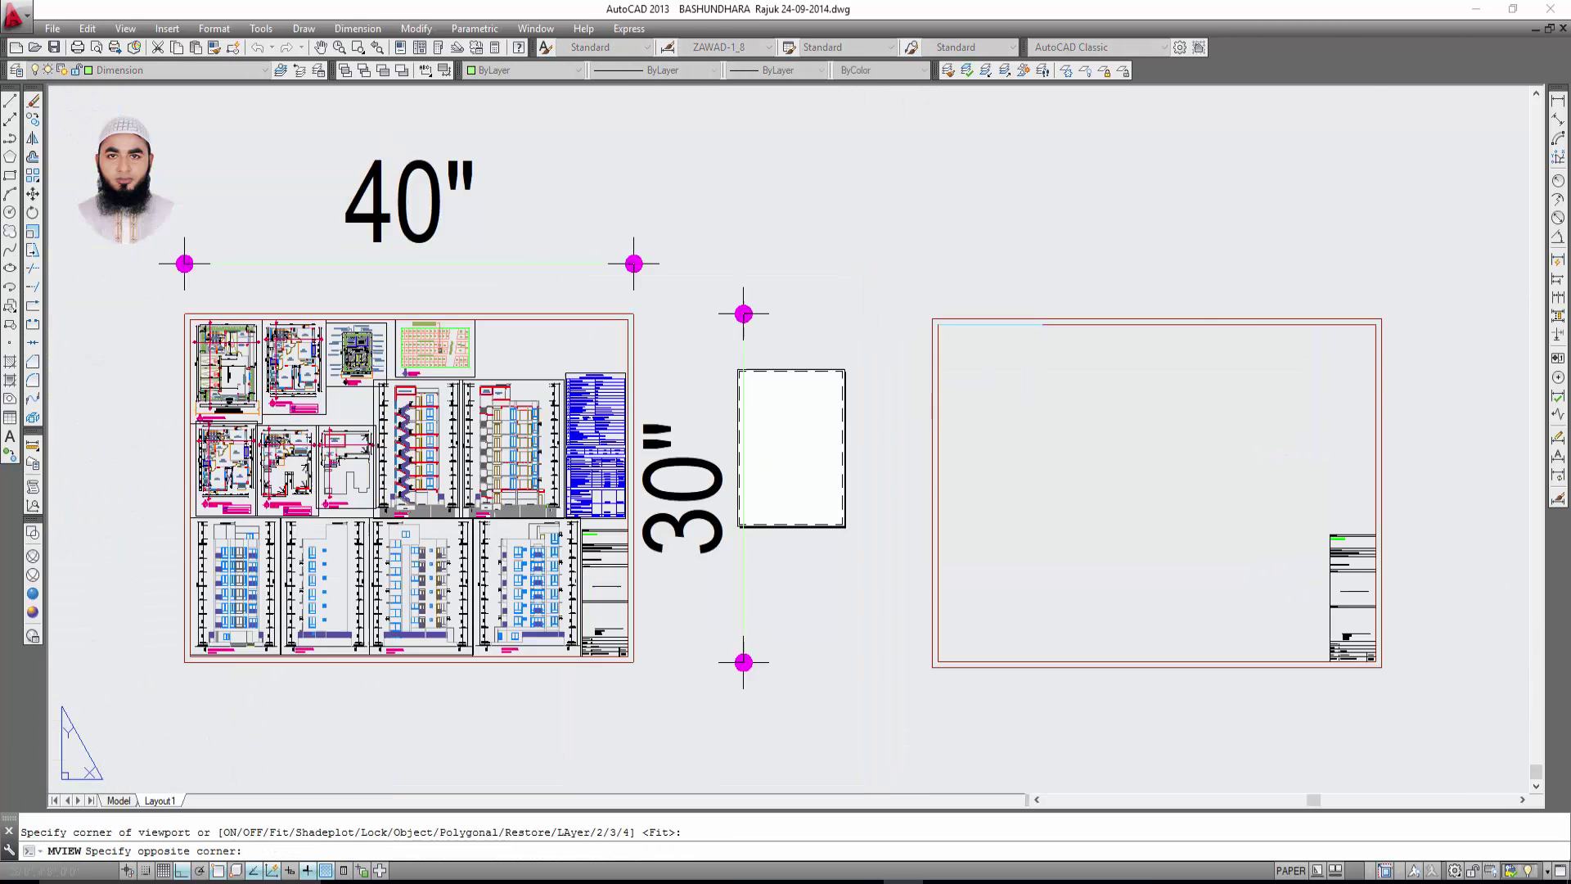
{"action": "middle_click_drag", "start_coordinate": [1091, 456], "coordinate": [915, 395]}
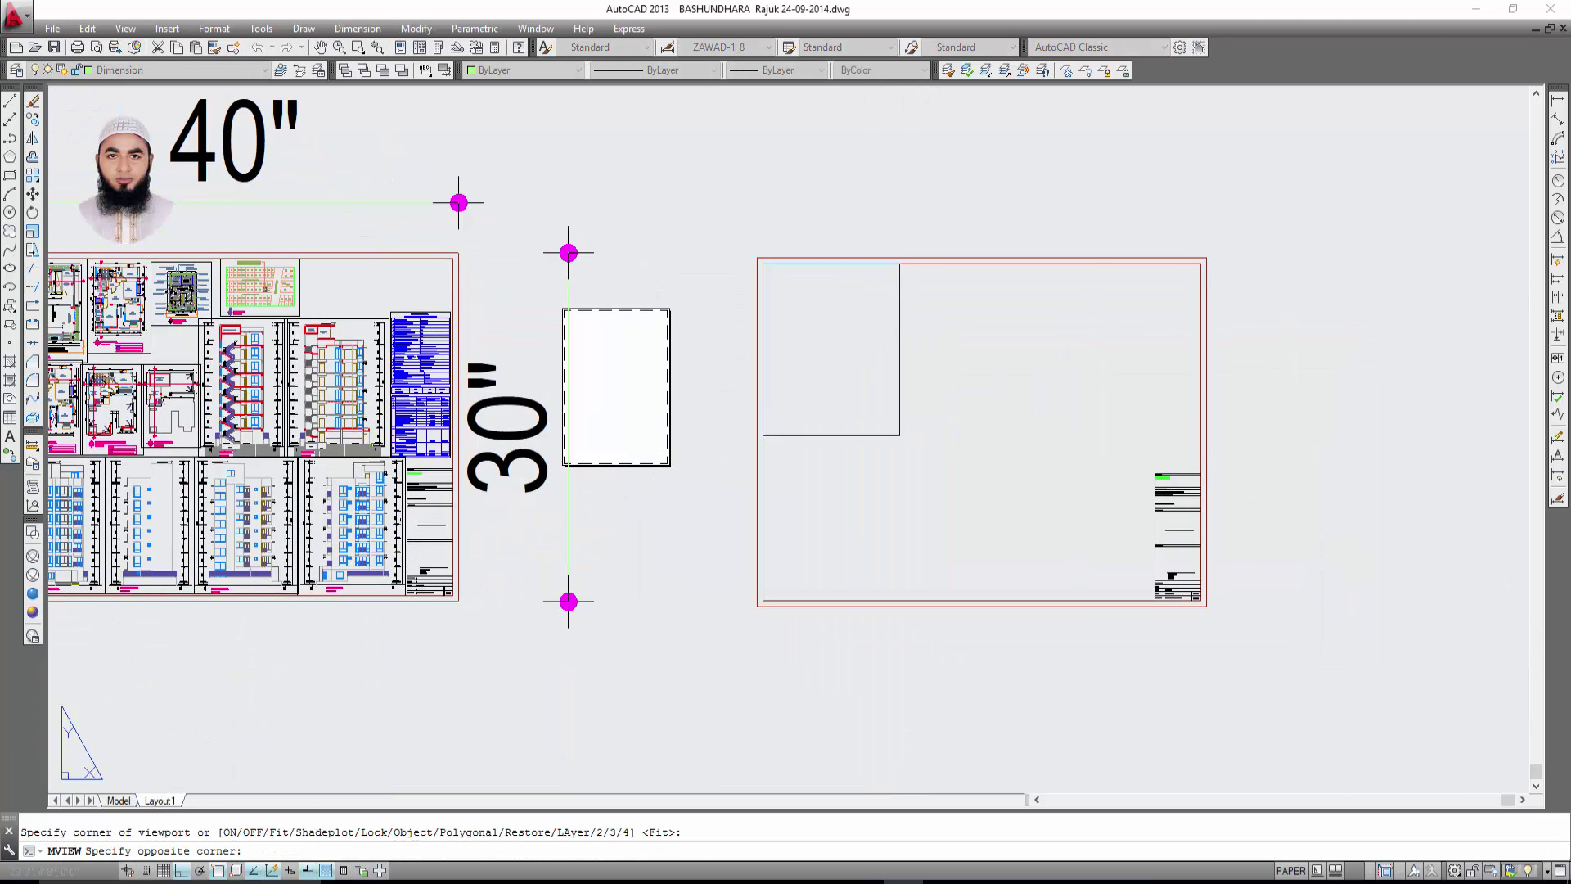
{"action": "left_click", "coordinate": [860, 399]}
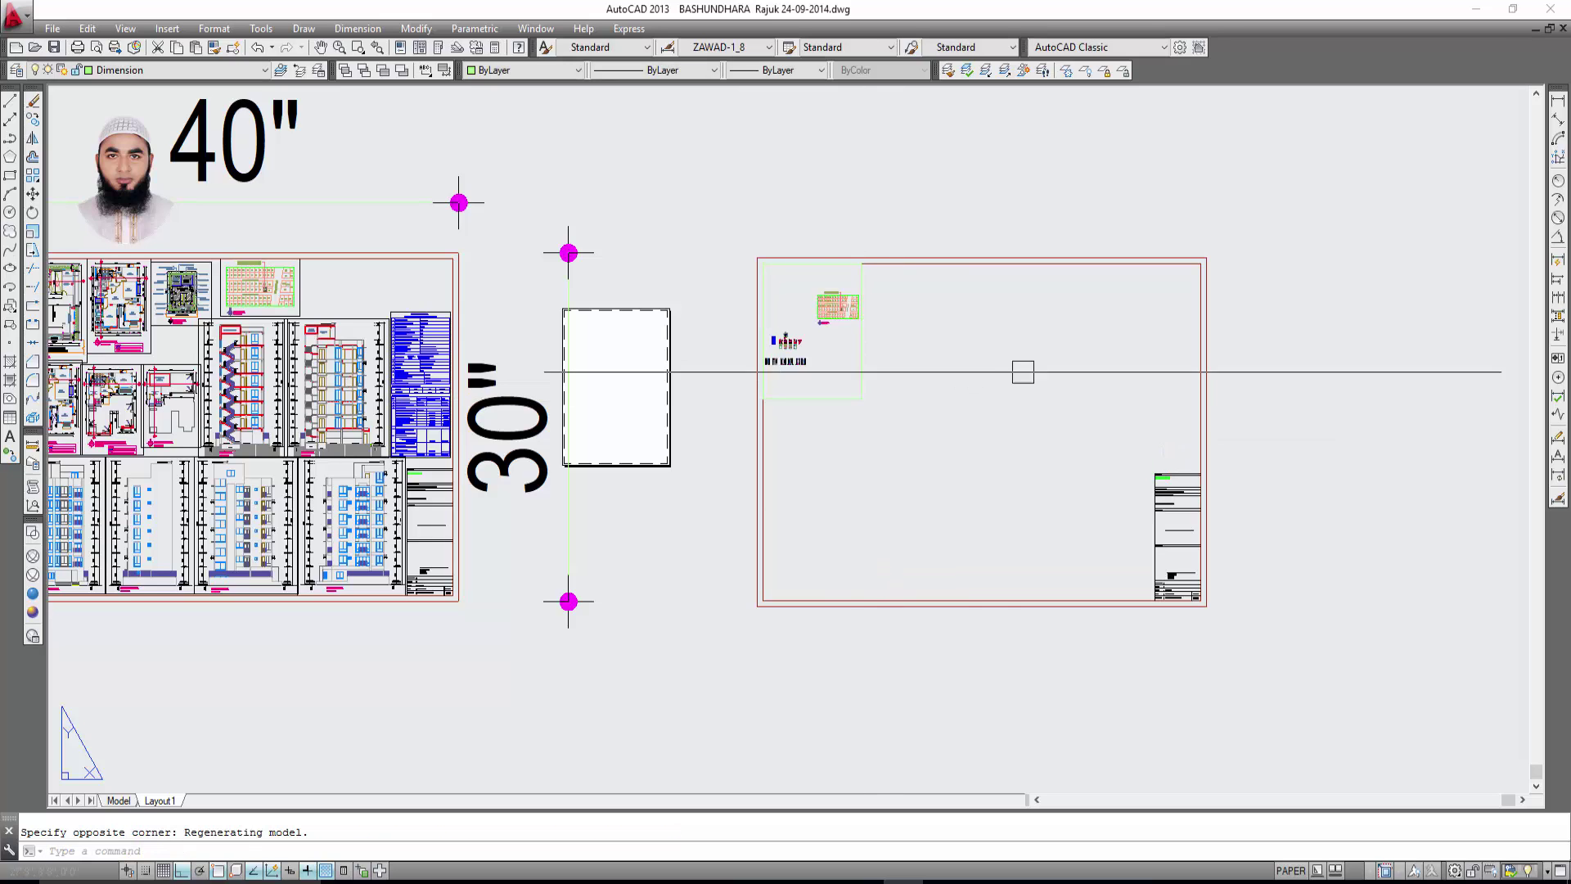
{"action": "scroll", "coordinate": [821, 339], "scroll_direction": "up", "scroll_amount": 2}
{"action": "scroll", "coordinate": [813, 309], "scroll_direction": "up", "scroll_amount": 2}
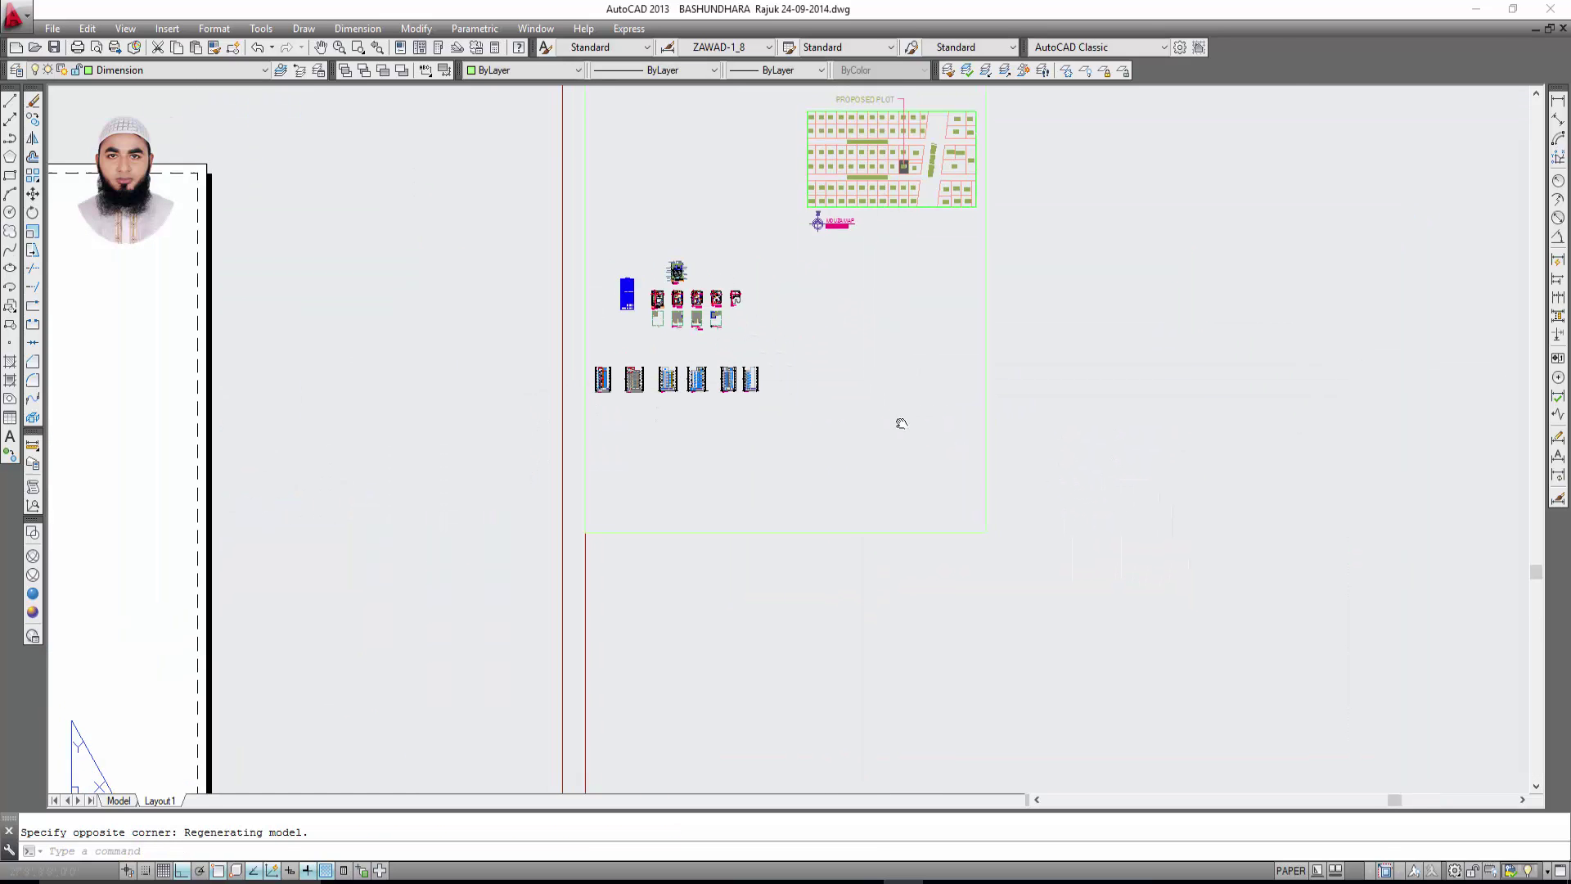
{"action": "middle_click_drag", "start_coordinate": [743, 350], "coordinate": [750, 404]}
{"action": "scroll", "coordinate": [880, 459], "scroll_direction": "down", "scroll_amount": 2}
Enter the new viewport, then zoom and pan until the ground floor plan fills it.
{"action": "double_click", "coordinate": [880, 459]}
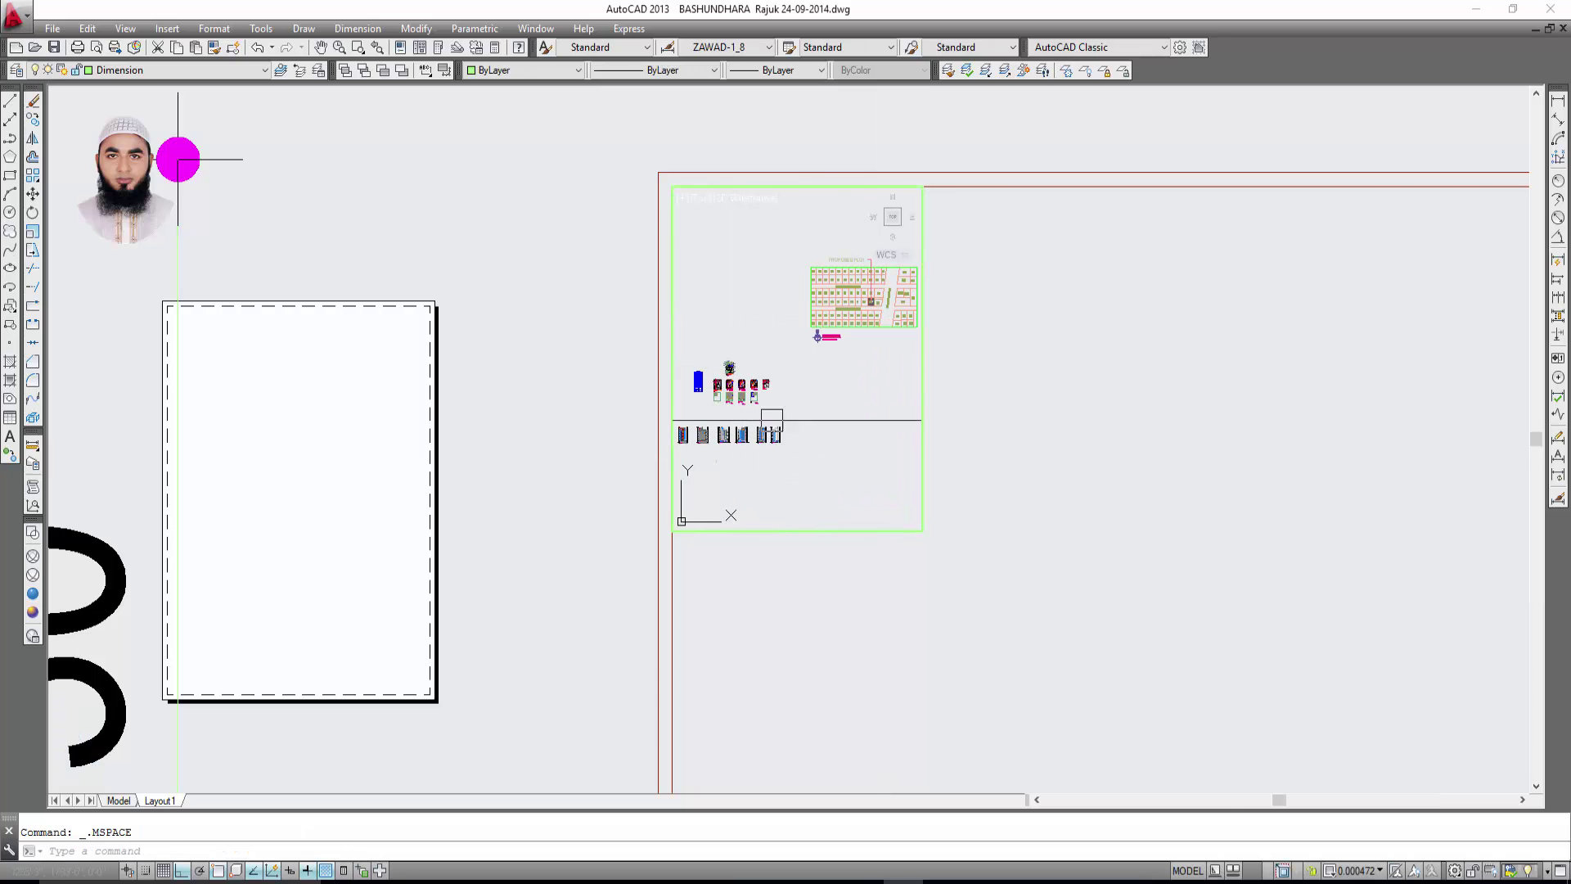
{"action": "scroll", "coordinate": [772, 420], "scroll_direction": "up", "scroll_amount": 2}
{"action": "scroll", "coordinate": [765, 426], "scroll_direction": "up", "scroll_amount": 3}
{"action": "scroll", "coordinate": [764, 426], "scroll_direction": "up", "scroll_amount": 4}
{"action": "scroll", "coordinate": [765, 426], "scroll_direction": "up", "scroll_amount": 4}
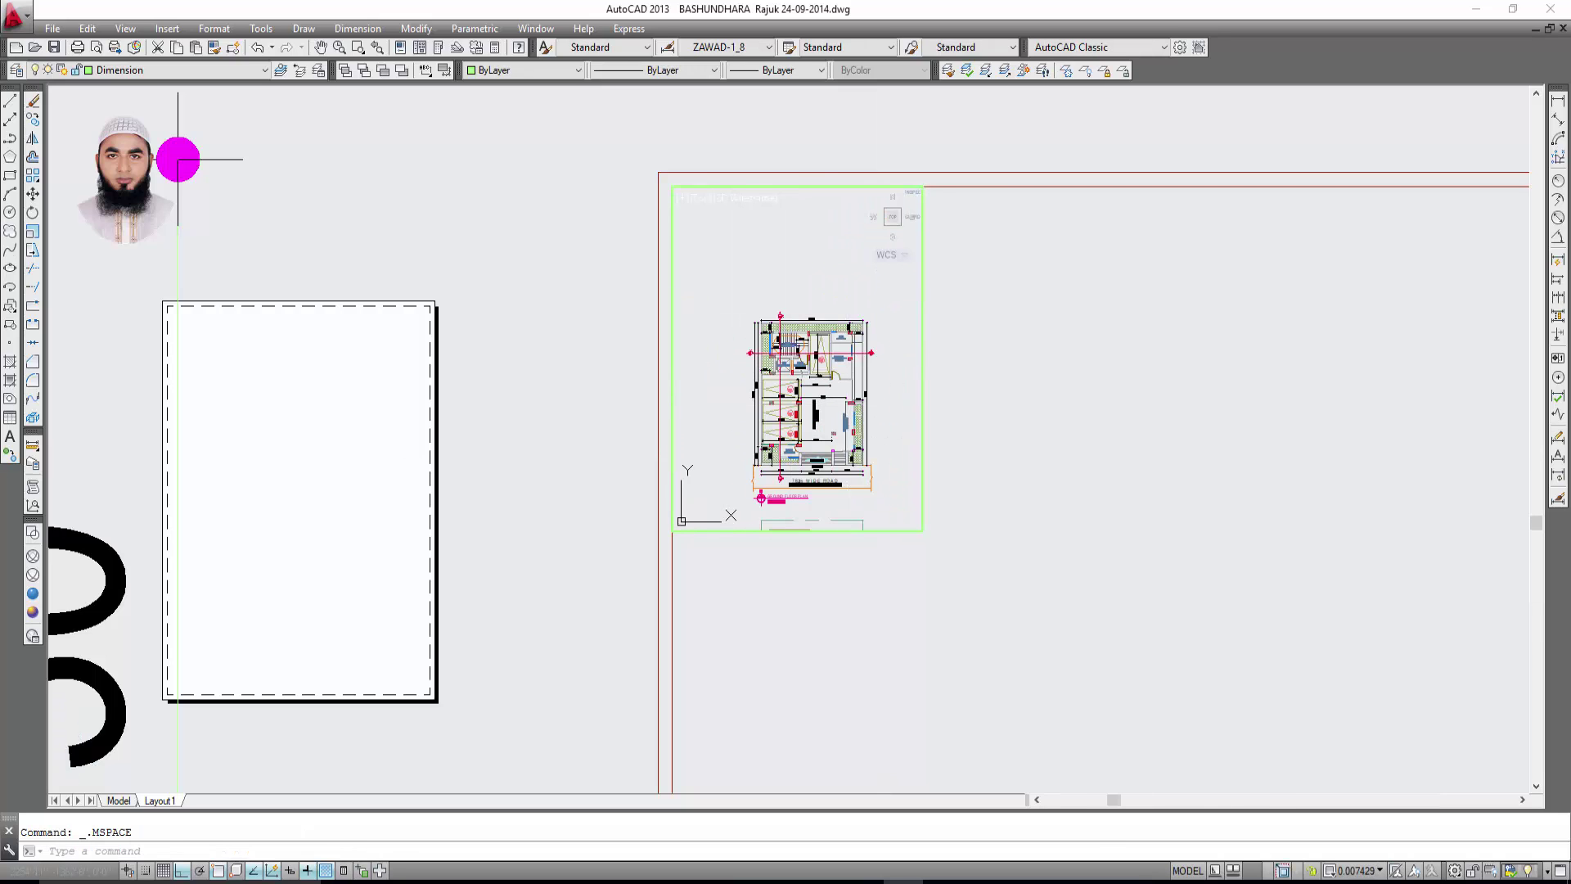
{"action": "mouse_move", "coordinate": [848, 405]}
{"action": "middle_mouse_down"}
{"action": "mouse_move", "coordinate": [826, 375]}
{"action": "mouse_move", "coordinate": [840, 320]}
{"action": "middle_mouse_up"}
{"action": "scroll", "coordinate": [834, 331], "scroll_direction": "up", "scroll_amount": 2}
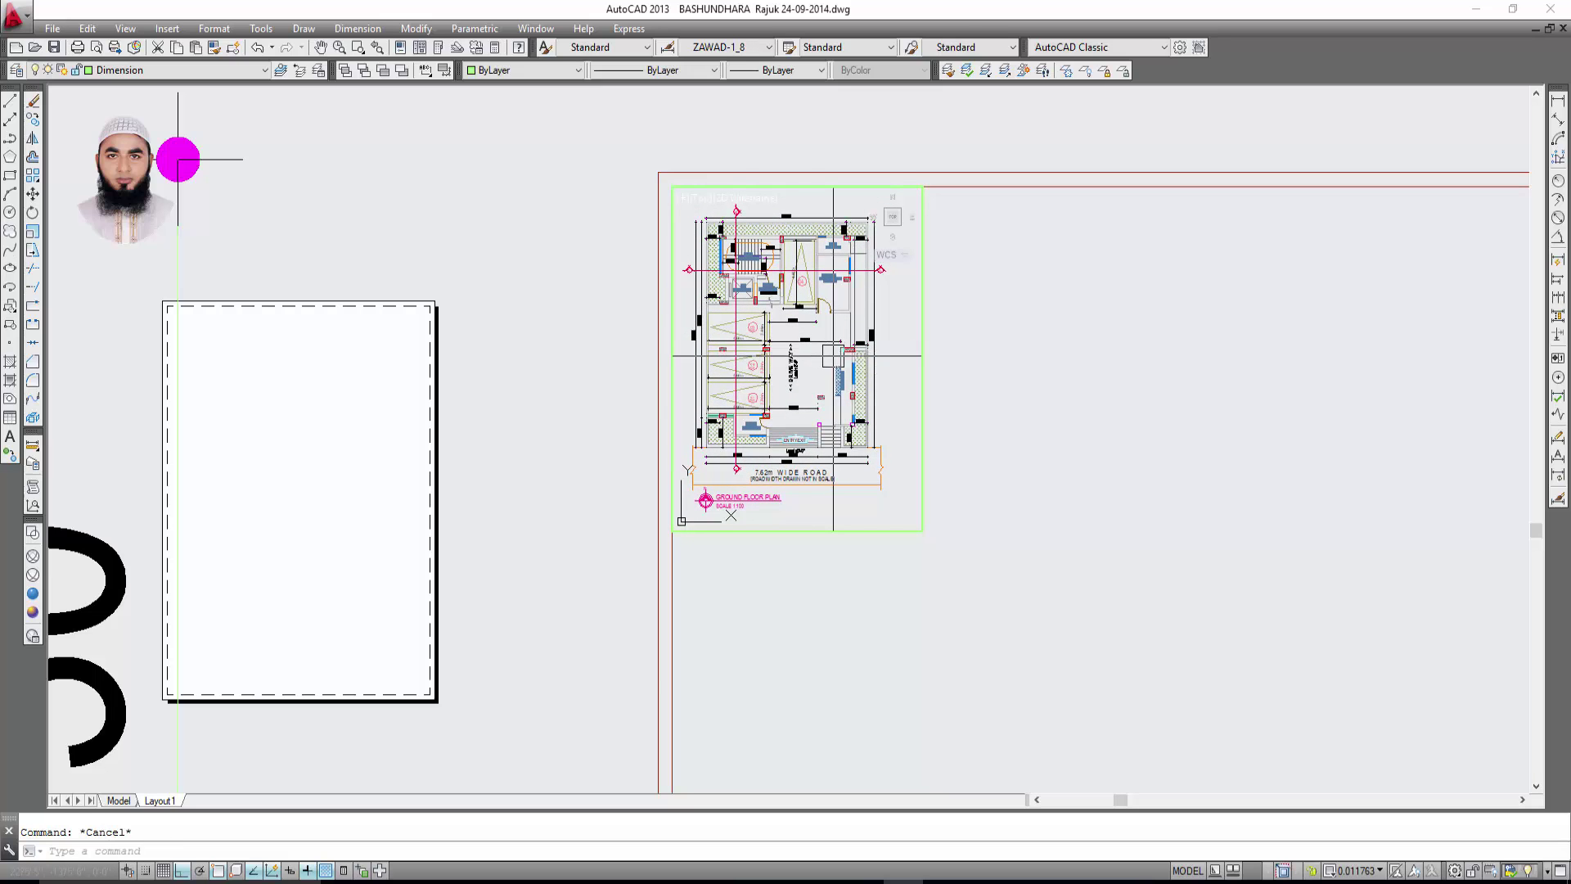
{"action": "mouse_move", "coordinate": [838, 340]}
{"action": "middle_mouse_down"}
{"action": "mouse_move", "coordinate": [813, 338]}
{"action": "mouse_move", "coordinate": [845, 367]}
{"action": "middle_mouse_up"}
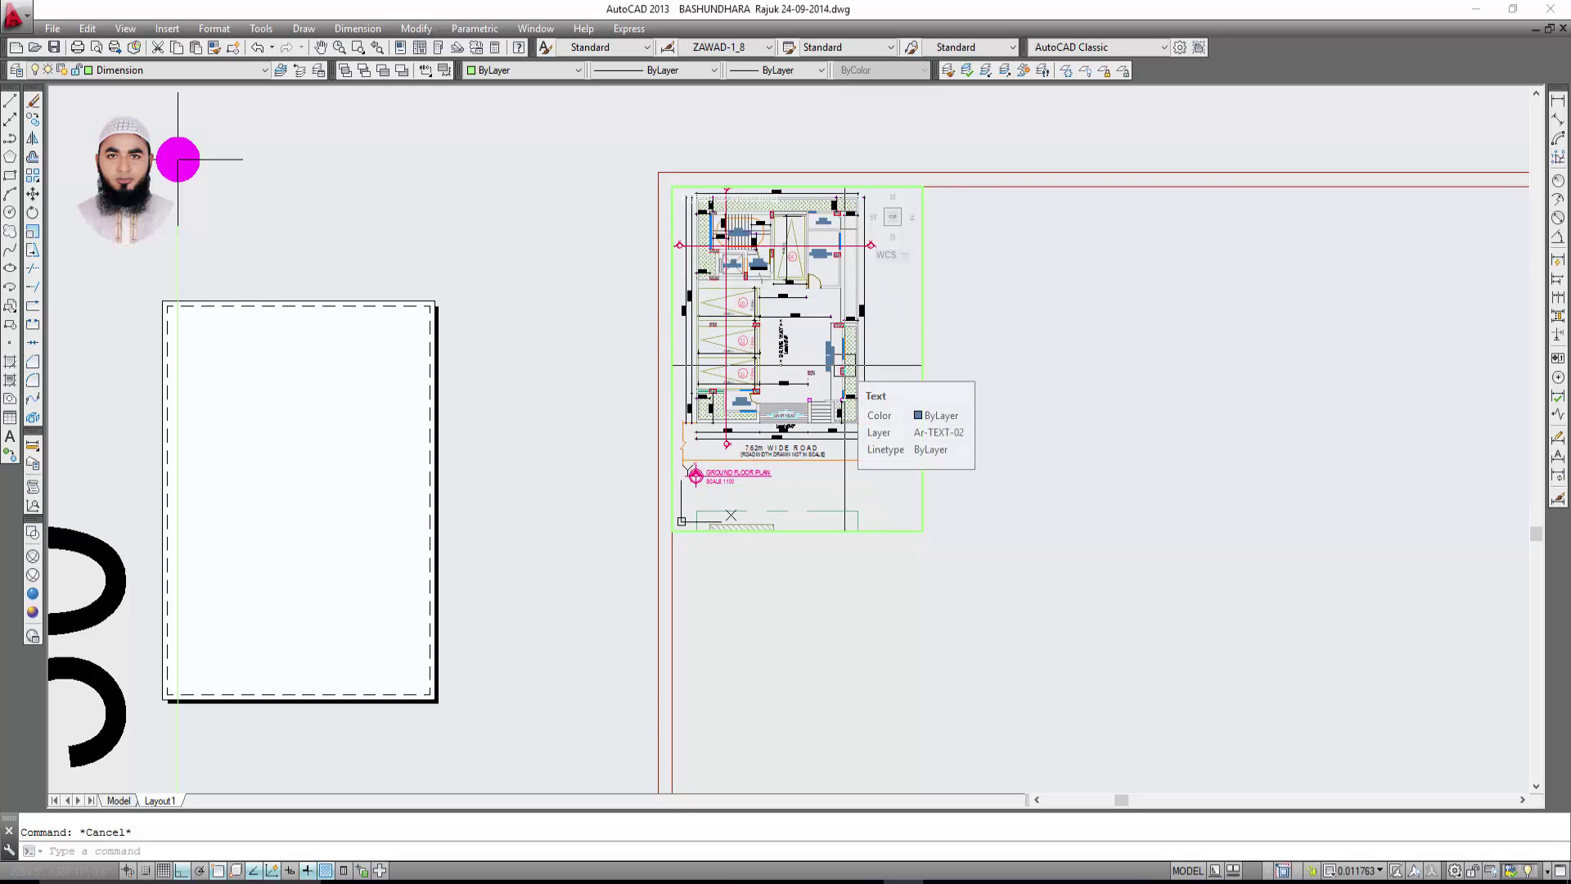
{"action": "middle_click_drag", "start_coordinate": [811, 307], "coordinate": [817, 346]}
{"action": "type", "text": "z"}
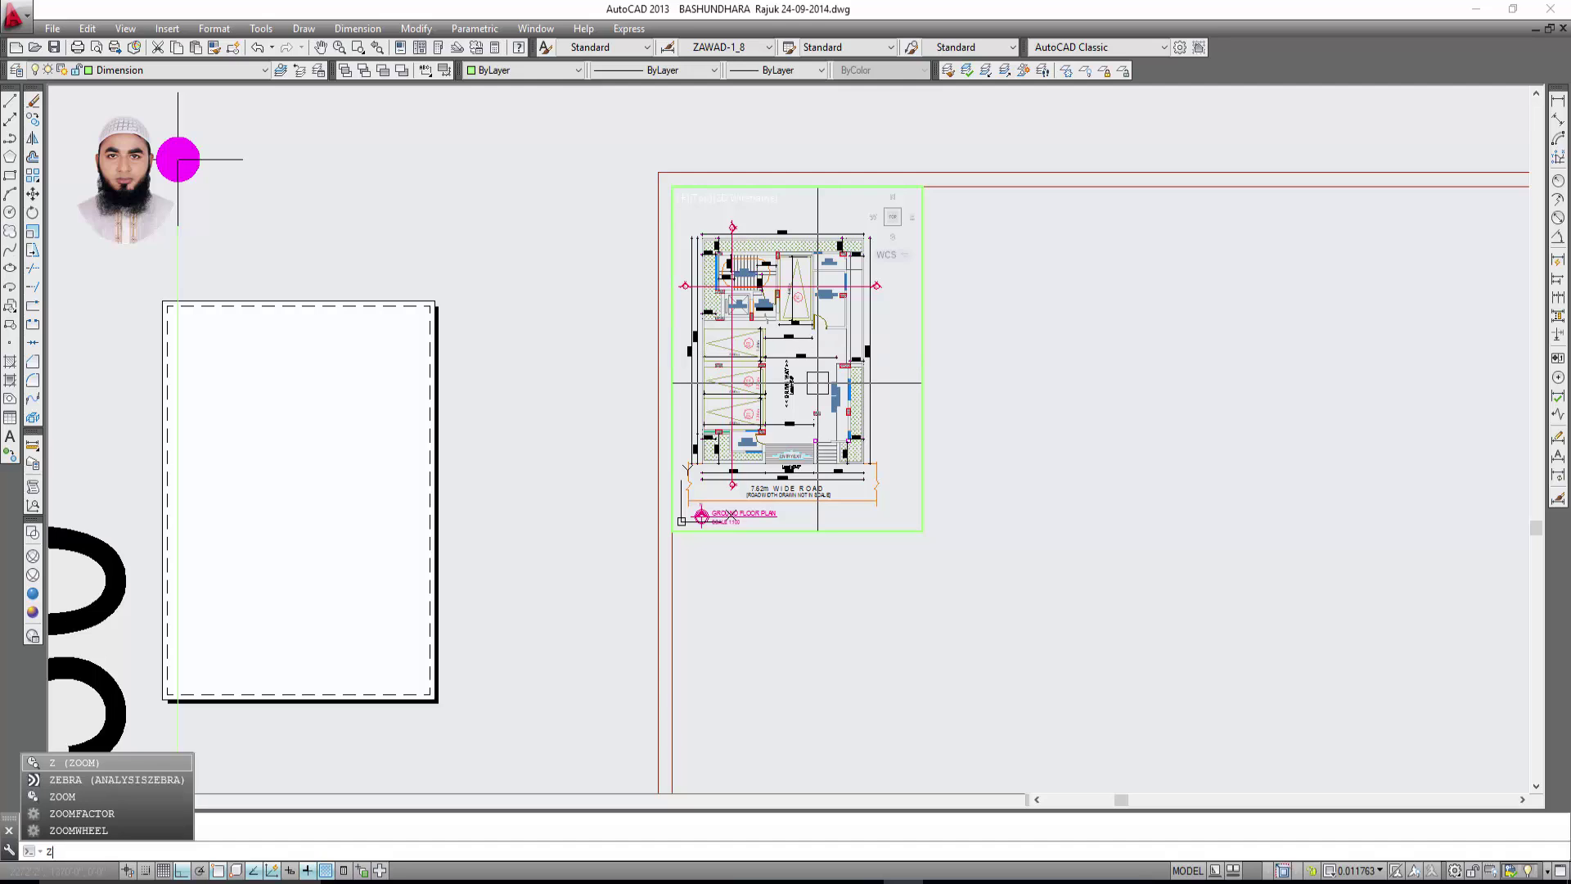
Zoom the viewport at 1/100xp for a 1:100 ground floor plan, then return to paper space.
{"action": "type", "text": "oo"}
{"action": "key", "text": "Return"}
{"action": "type", "text": "1/100xp"}
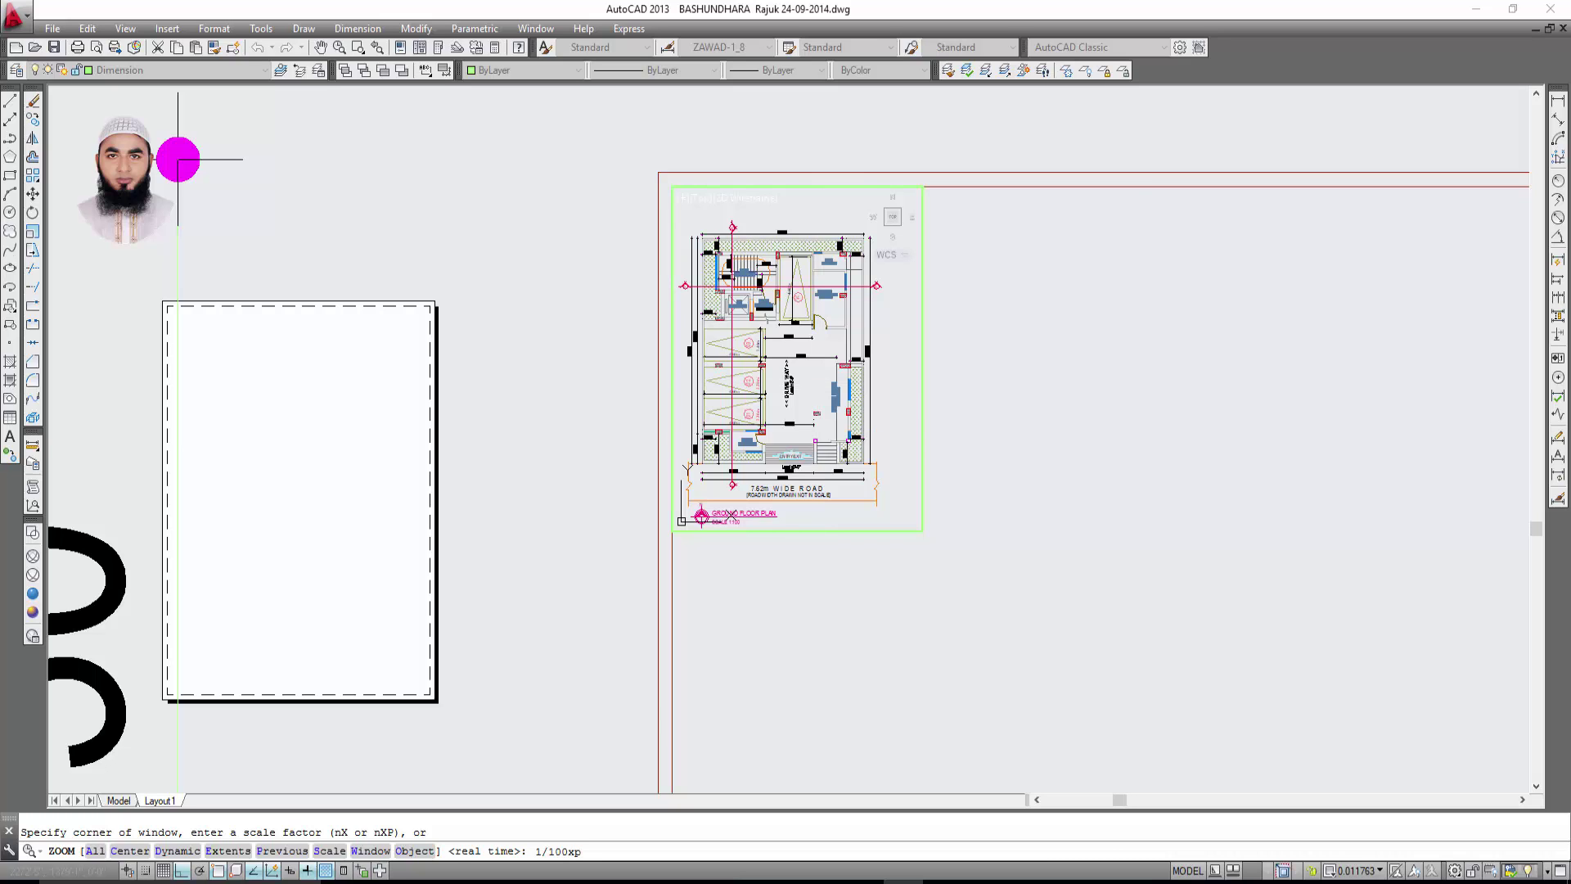
{"action": "type", "text": "xp"}
{"action": "key", "text": "Return"}
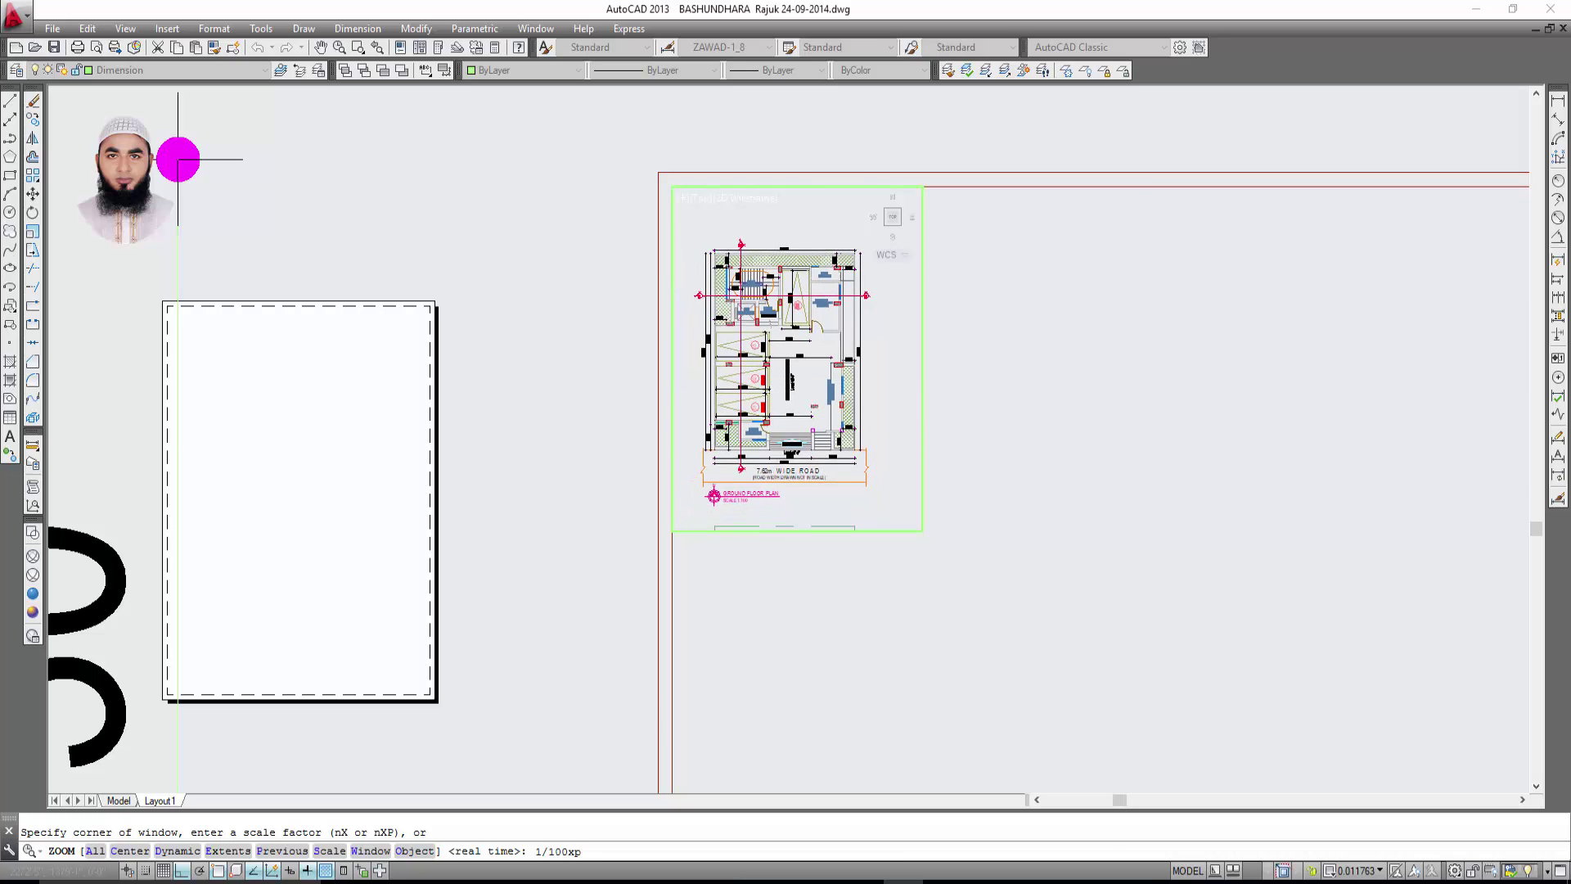
{"action": "double_click", "coordinate": [1019, 550]}
{"action": "middle_click_drag", "start_coordinate": [918, 547], "coordinate": [845, 620]}
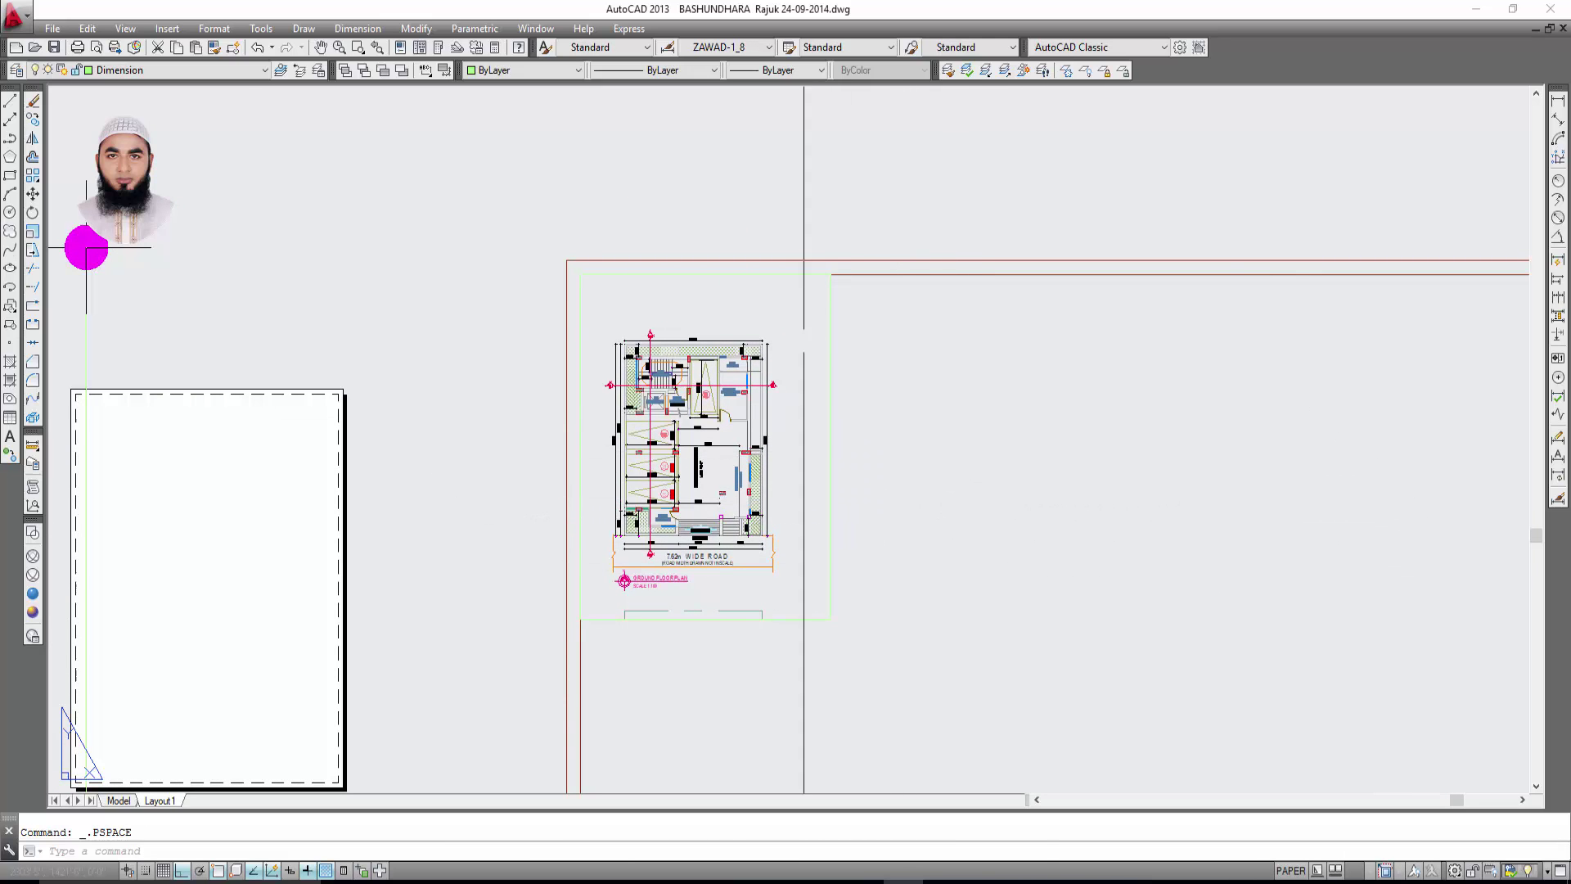
Stretch the viewport's corner grips inward so its edges hug the ground floor plan.
{"action": "left_click", "coordinate": [833, 322]}
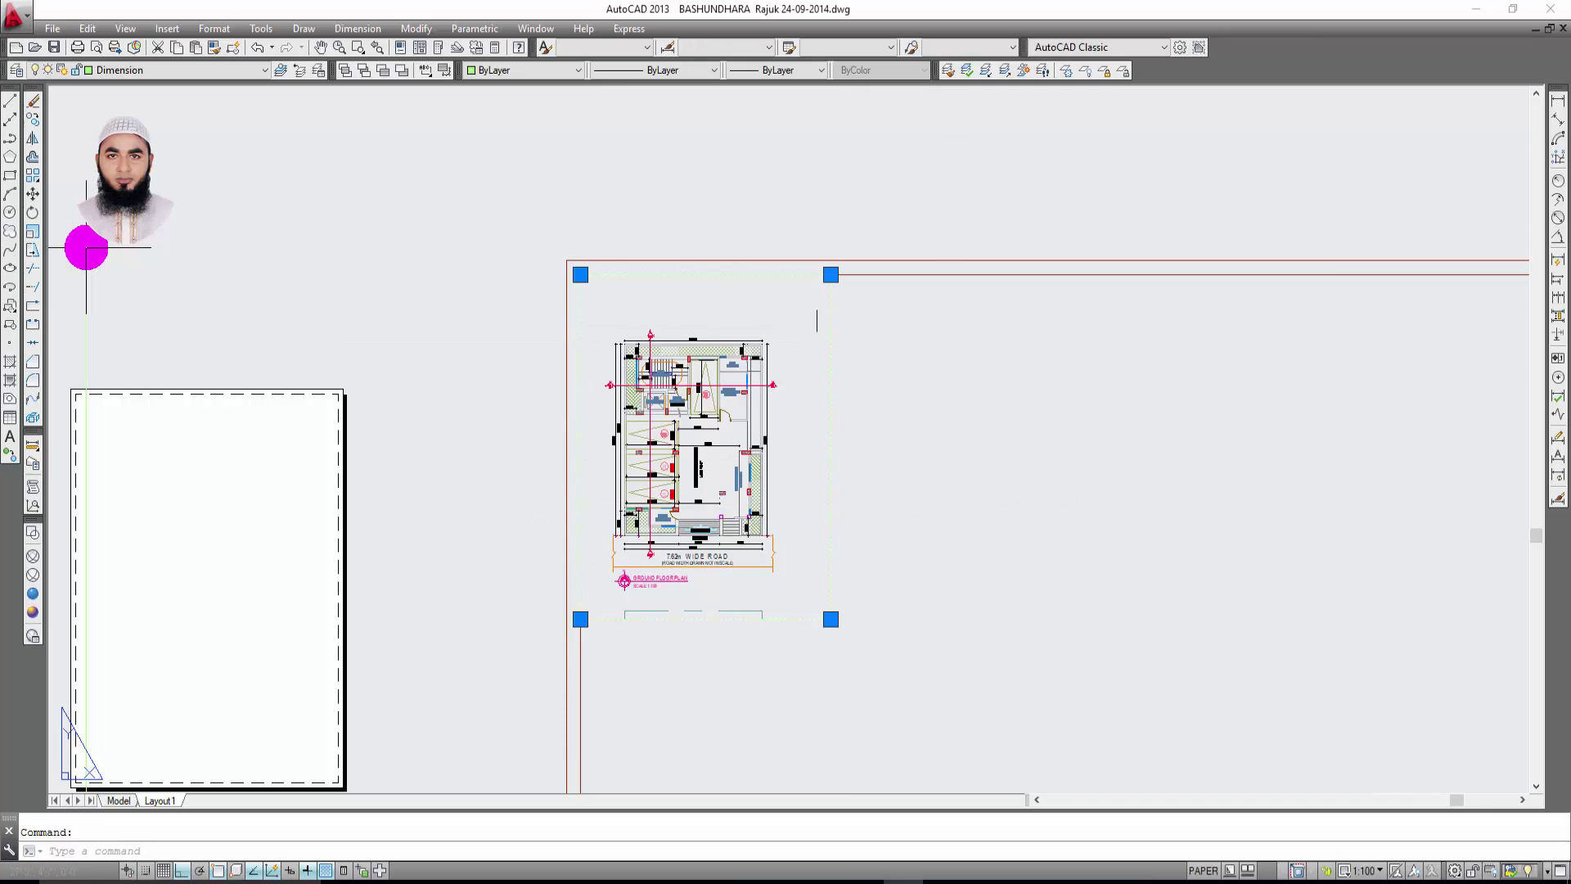
{"action": "left_click", "coordinate": [830, 619]}
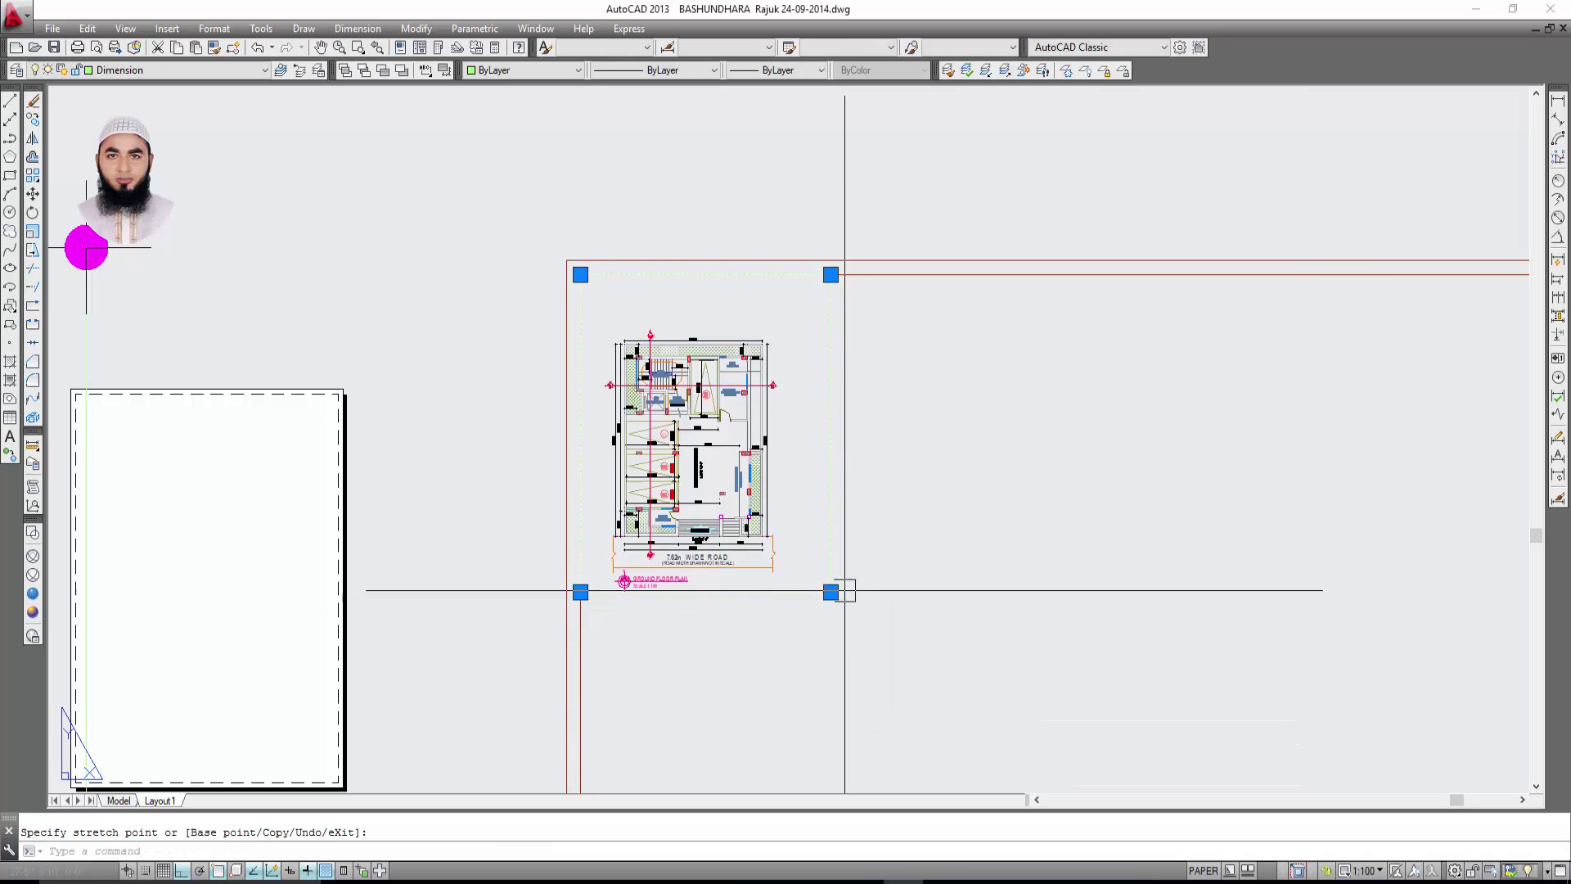
{"action": "scroll", "coordinate": [824, 279], "scroll_direction": "up", "scroll_amount": 2}
{"action": "left_click", "coordinate": [833, 270]}
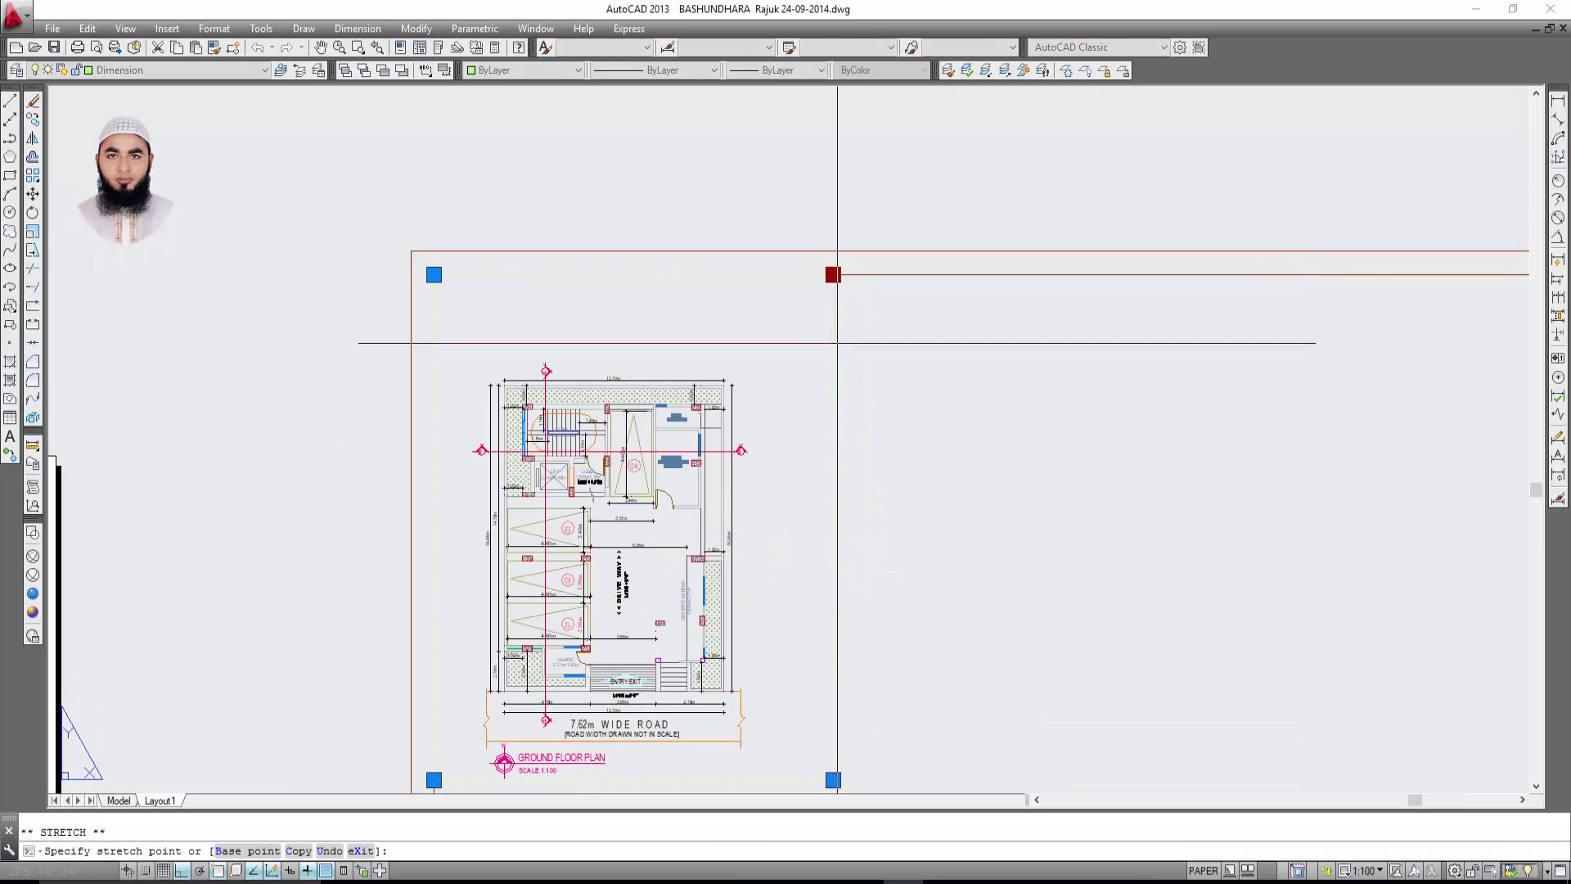
{"action": "middle_click_drag", "start_coordinate": [889, 506], "coordinate": [869, 372]}
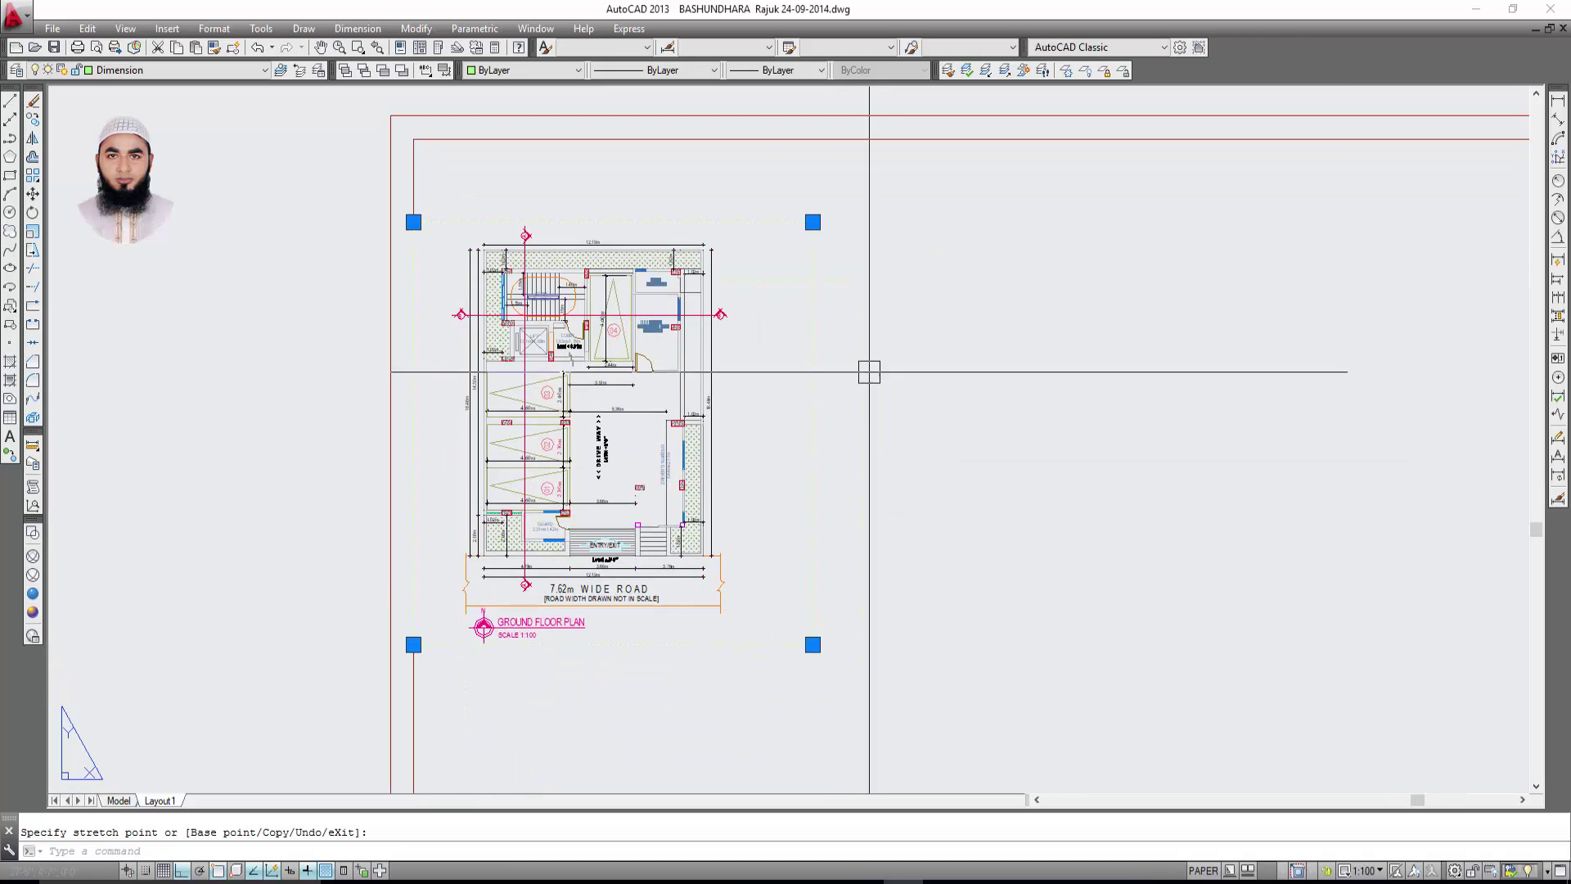
{"action": "left_click", "coordinate": [812, 644]}
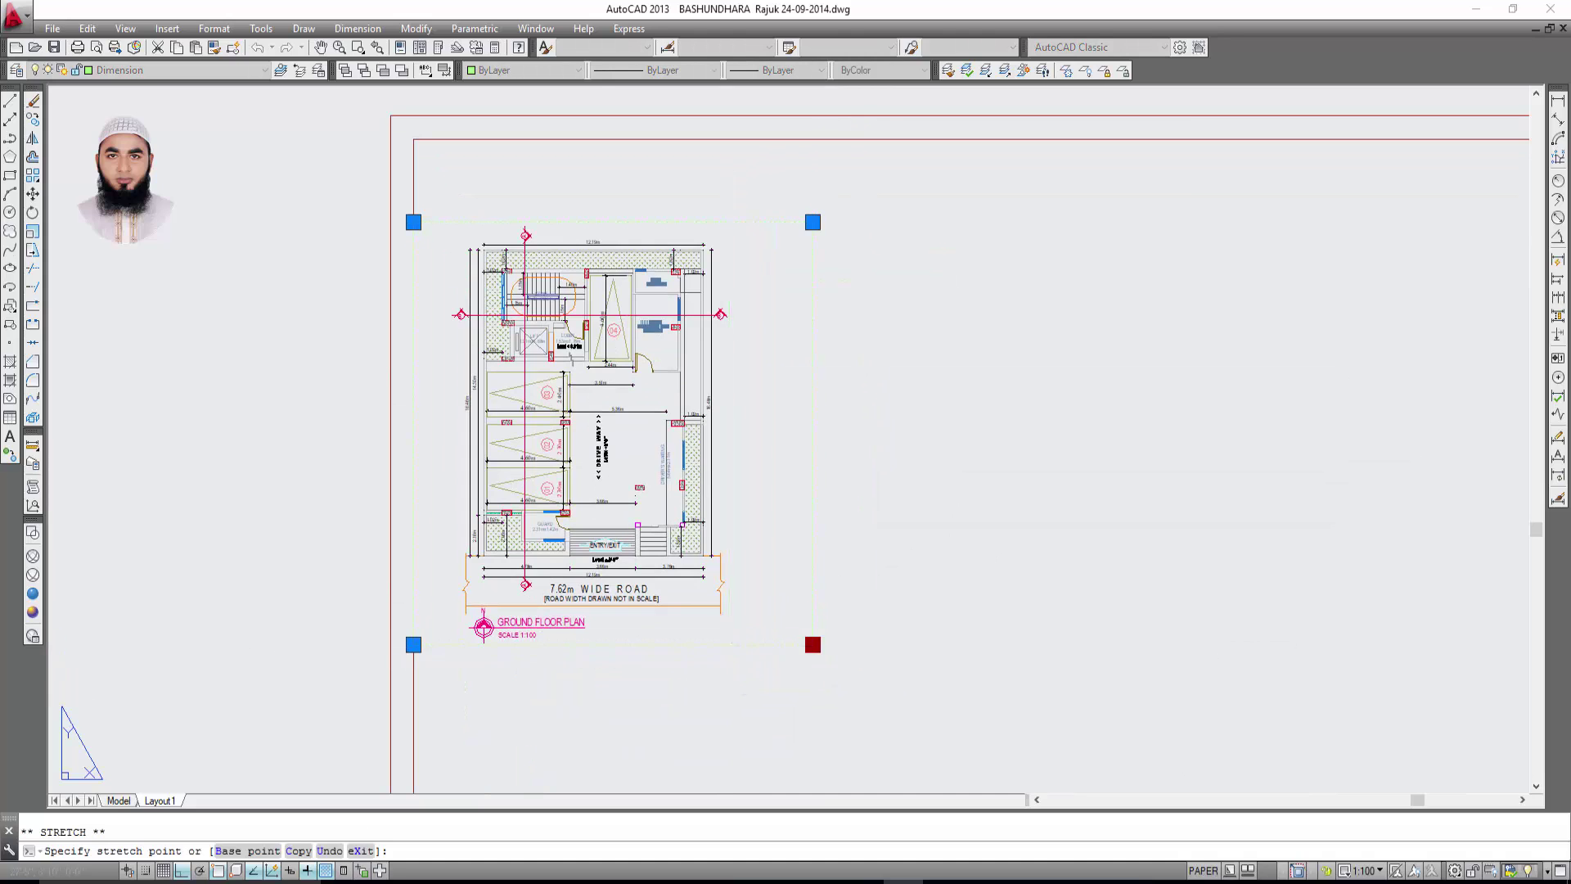
{"action": "left_click", "coordinate": [729, 664]}
{"action": "left_click", "coordinate": [413, 221]}
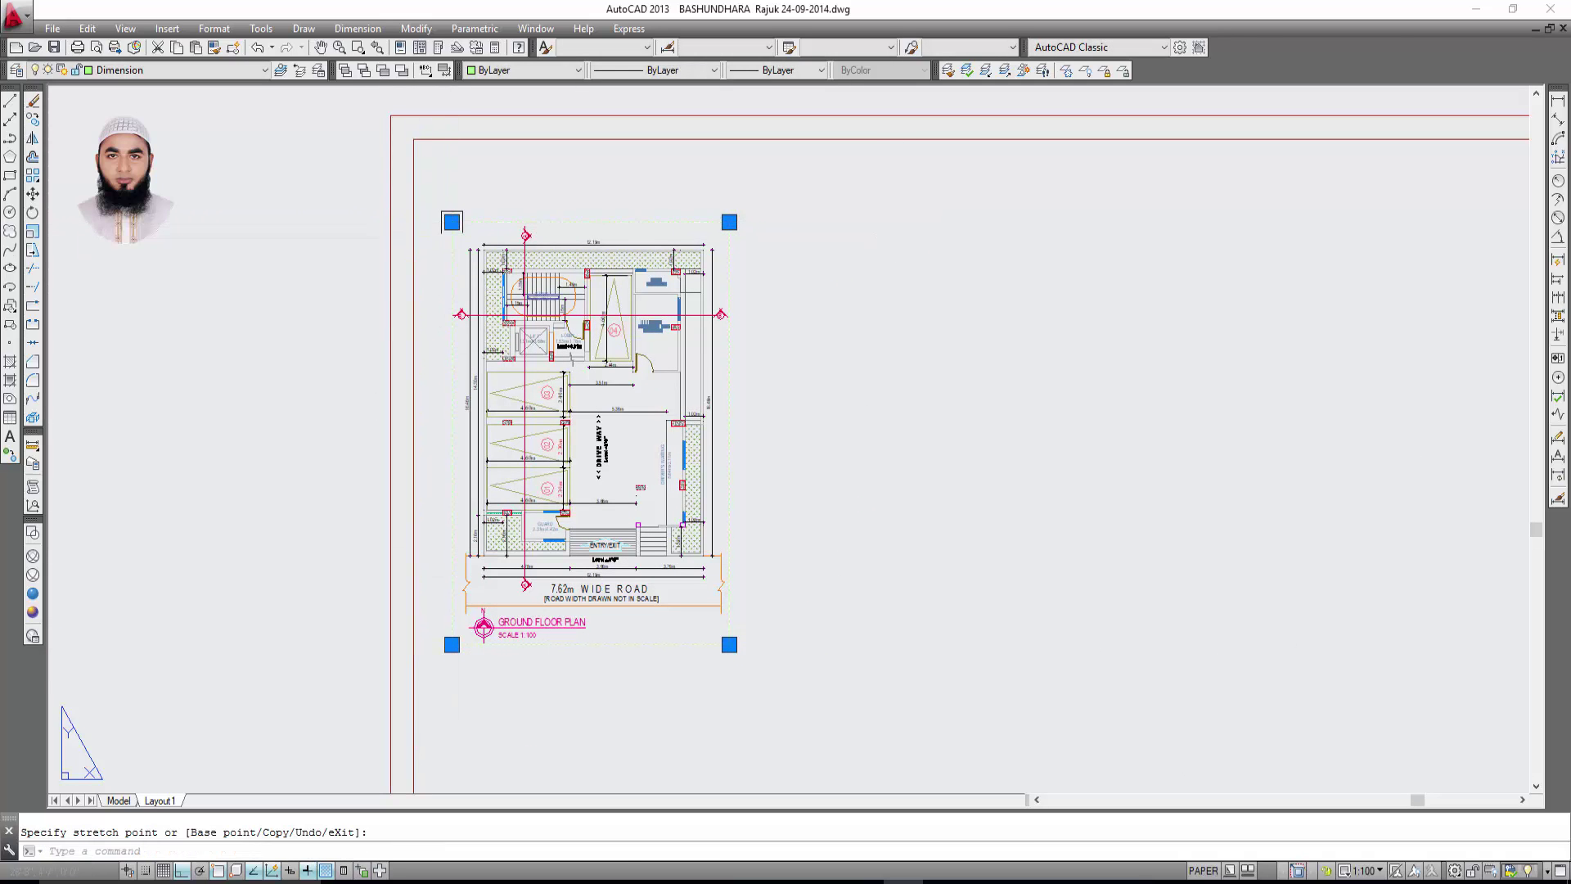
{"action": "key", "text": "Escape"}
{"action": "middle_click_drag", "start_coordinate": [854, 451], "coordinate": [861, 388]}
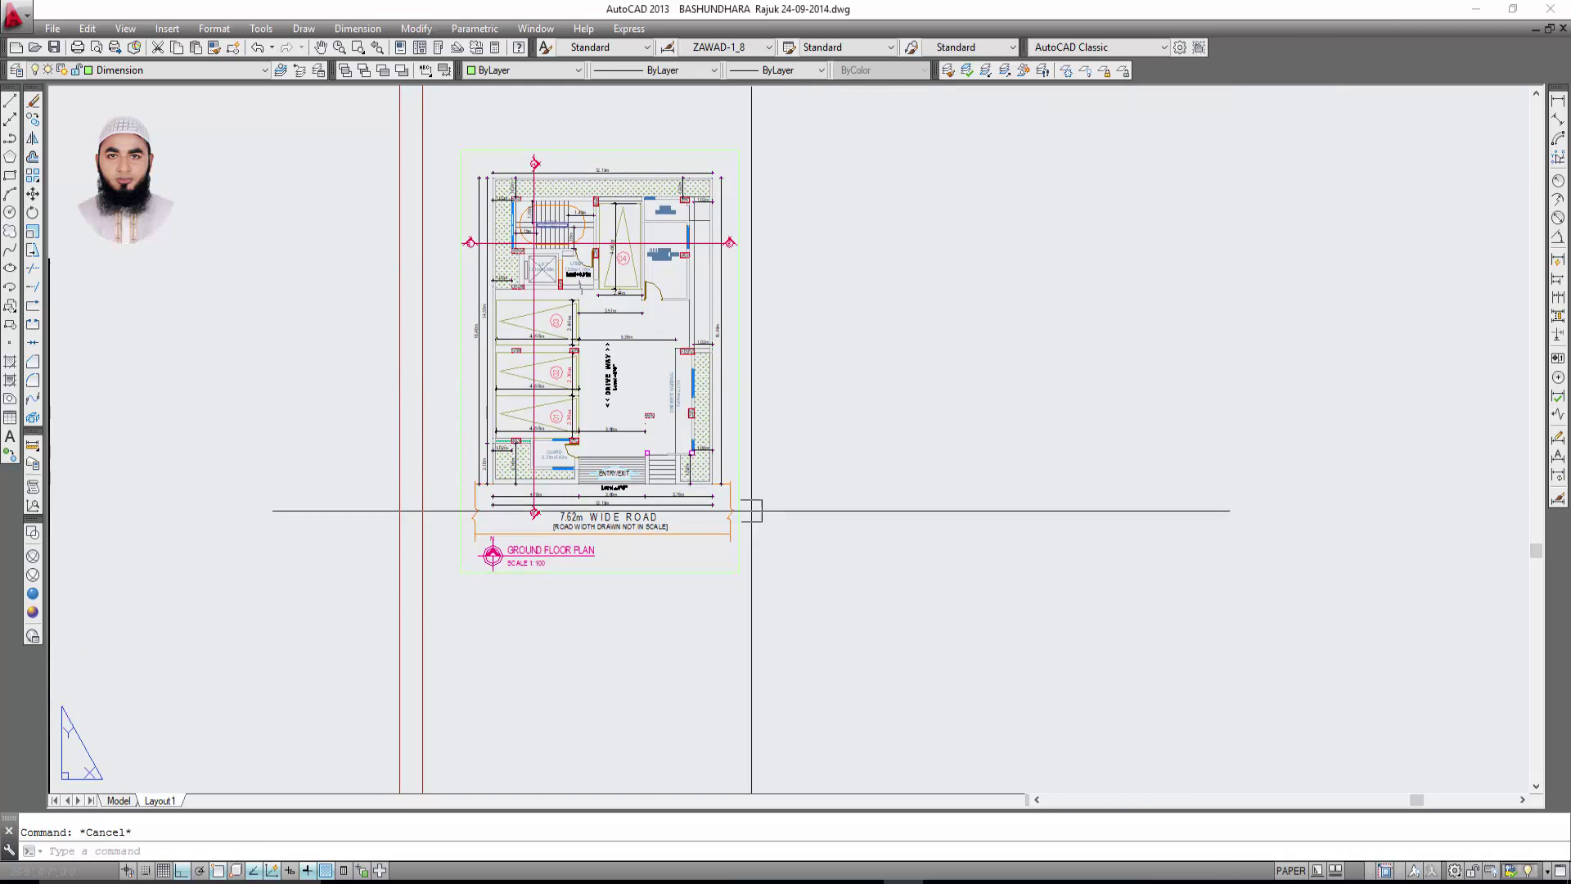
Set the current colour to ByBlock and make layer 0 the current layer.
{"action": "left_click", "coordinate": [736, 573]}
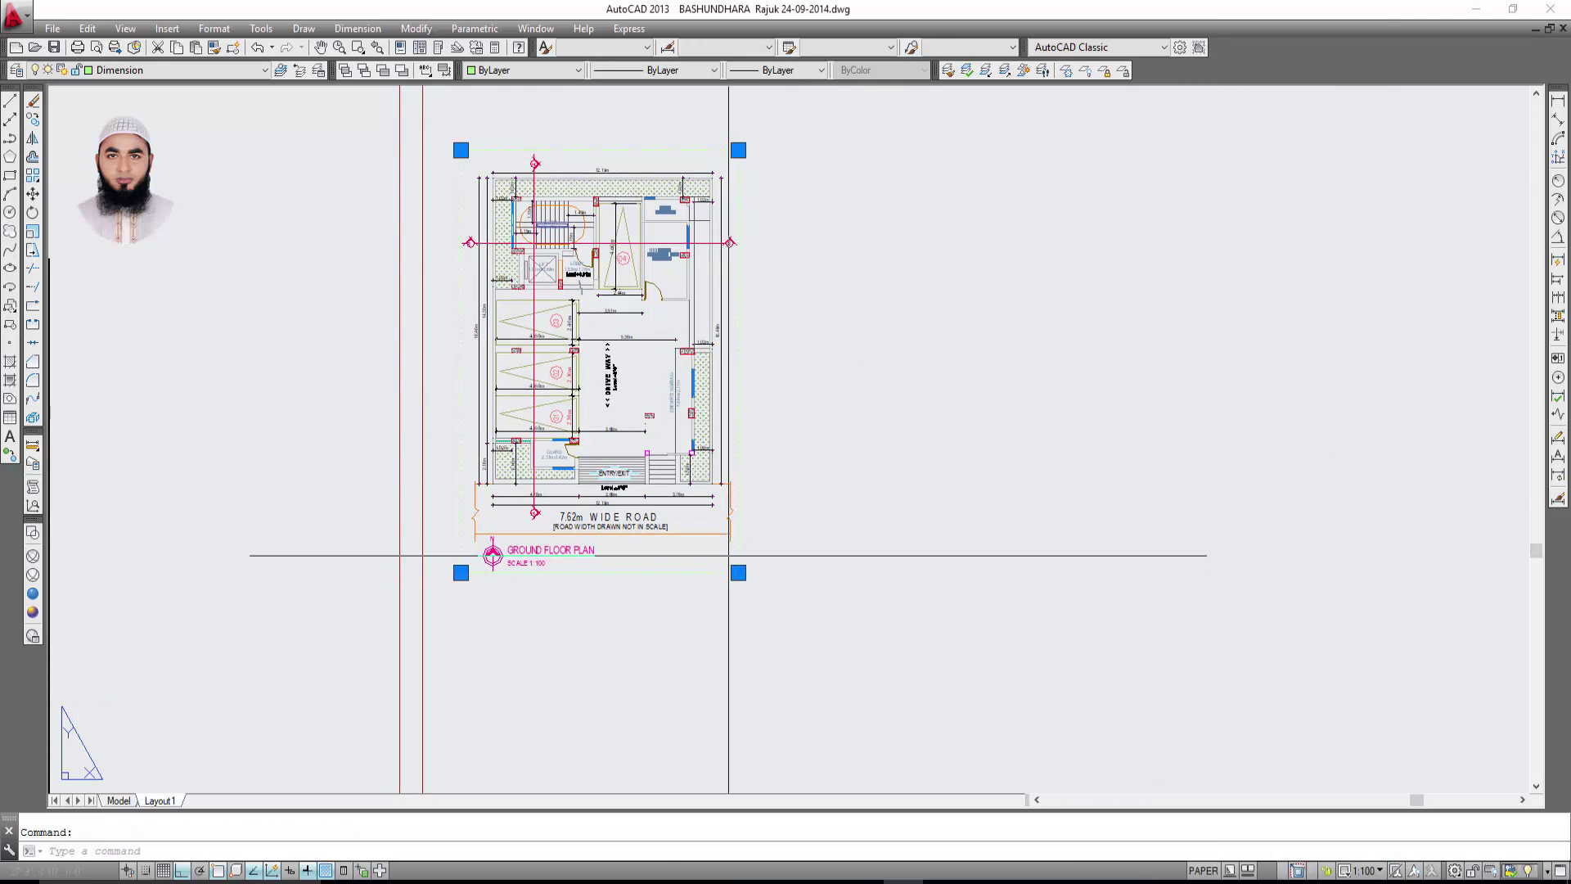
{"action": "left_click", "coordinate": [507, 70]}
{"action": "key", "text": "Escape"}
{"action": "key", "text": "Escape"}
{"action": "left_click", "coordinate": [511, 72]}
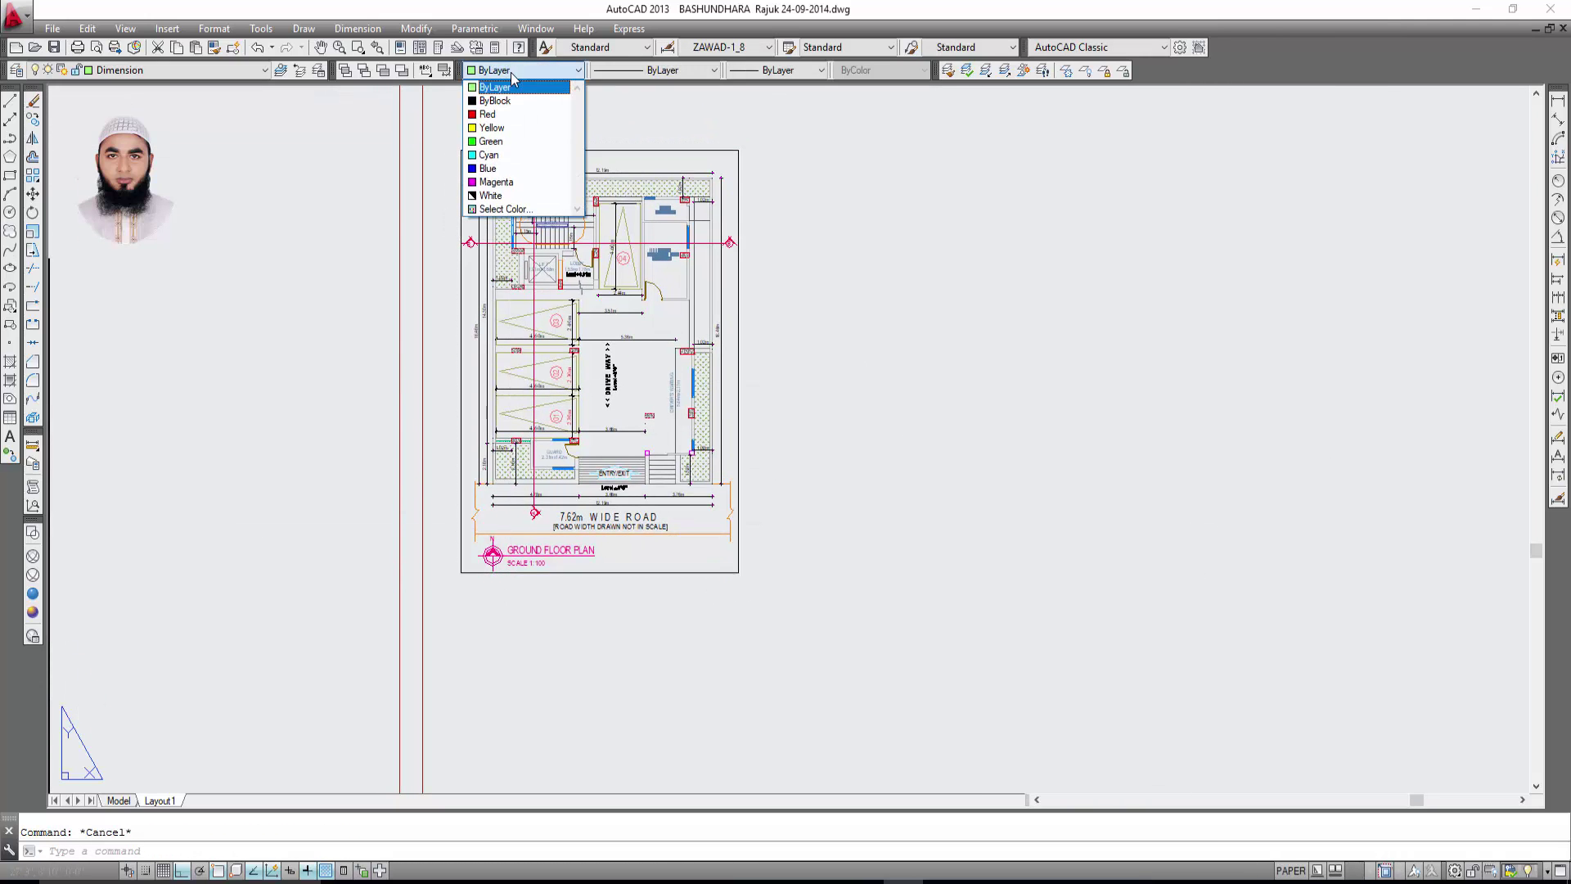
{"action": "left_click", "coordinate": [495, 100]}
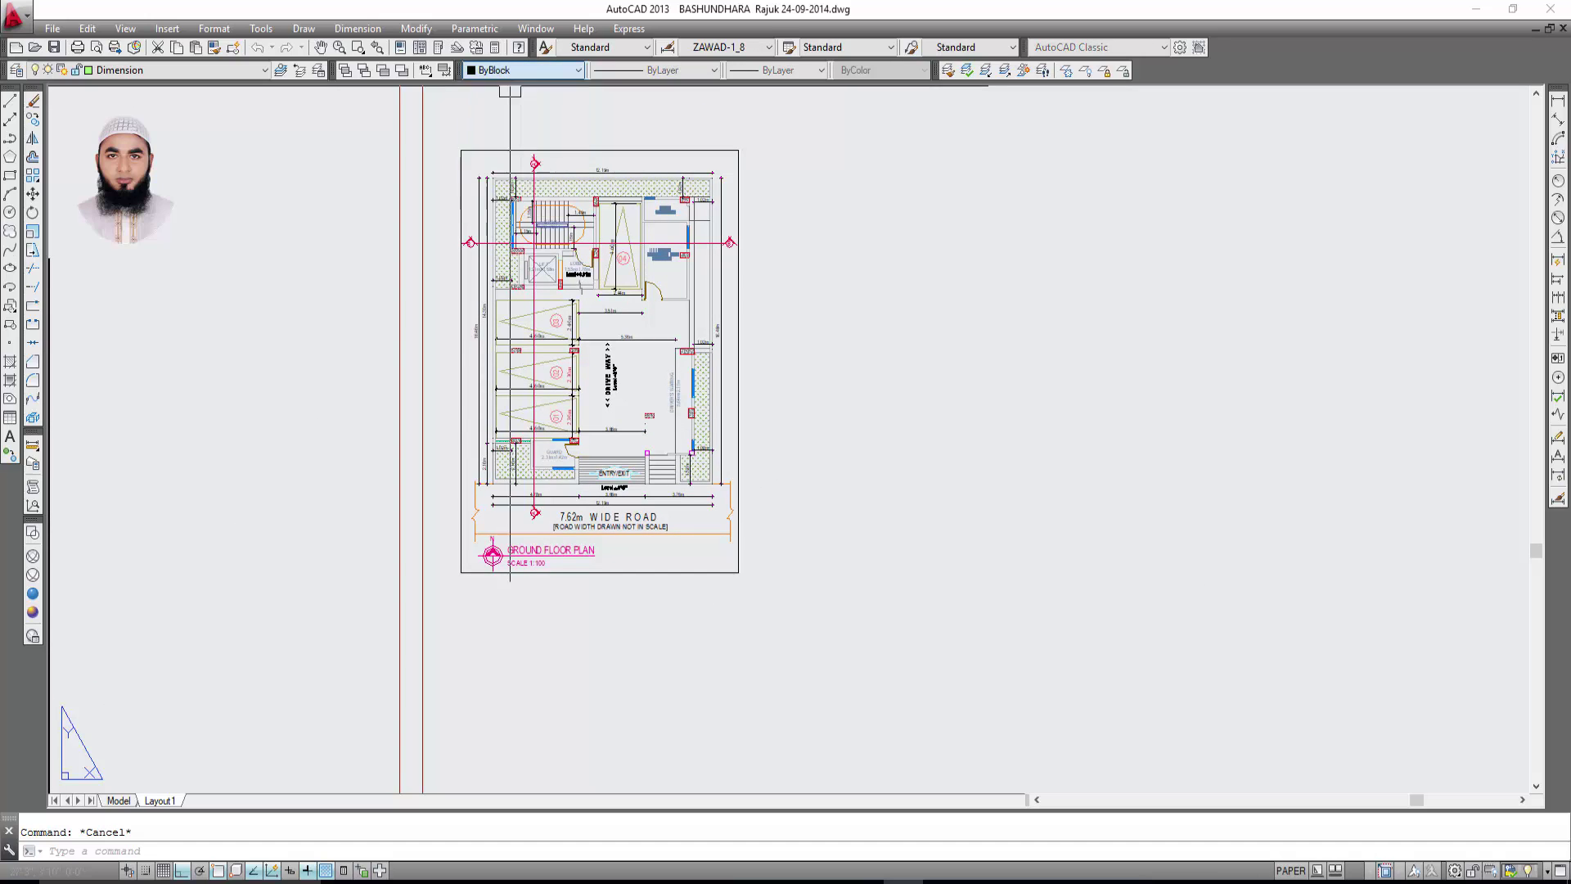
{"action": "left_click", "coordinate": [200, 70]}
{"action": "scroll", "coordinate": [200, 70], "scroll_direction": "up", "scroll_amount": 4}
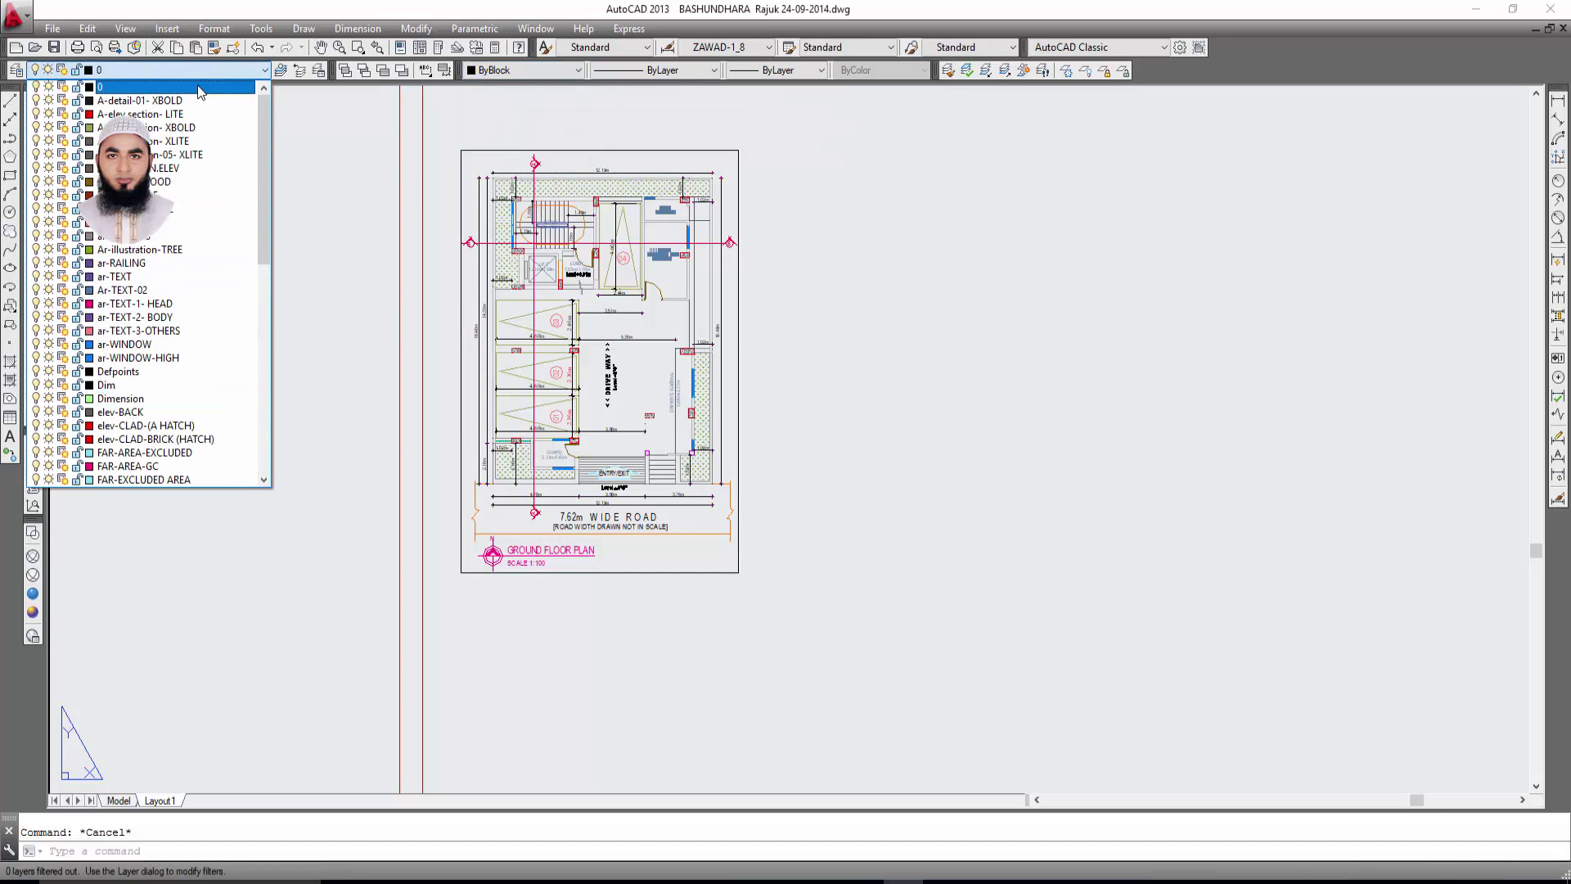
{"action": "left_click", "coordinate": [106, 82]}
{"action": "scroll", "coordinate": [398, 307], "scroll_direction": "down", "scroll_amount": 2}
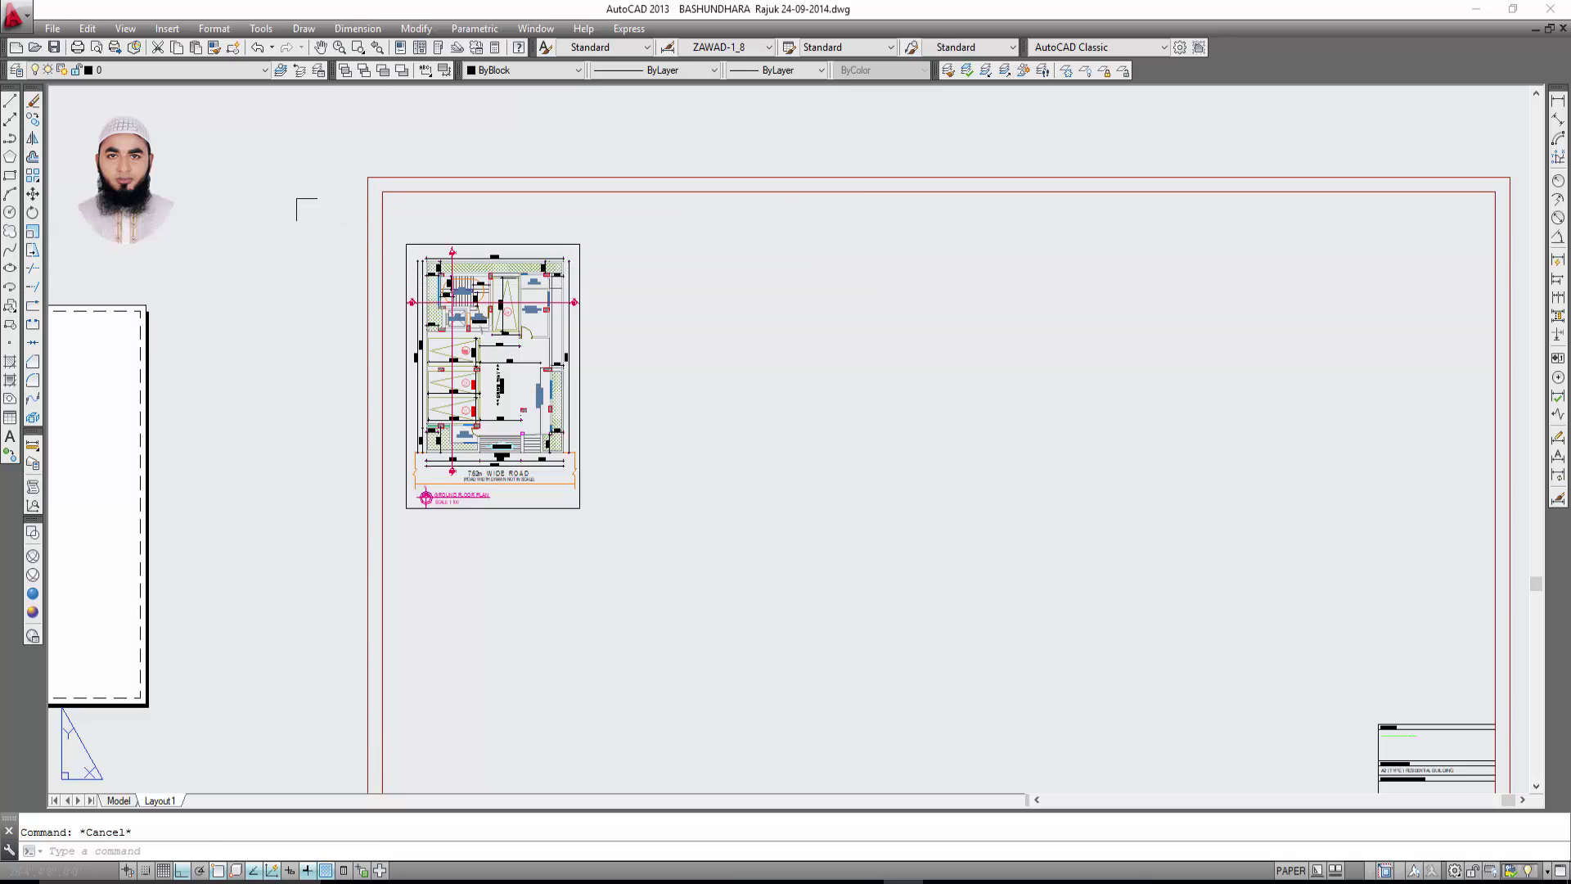
Move the ground floor plan viewport into the sheet's top-left corner.
{"action": "left_click", "coordinate": [304, 209]}
{"action": "left_click", "coordinate": [695, 534]}
{"action": "type", "text": "m"}
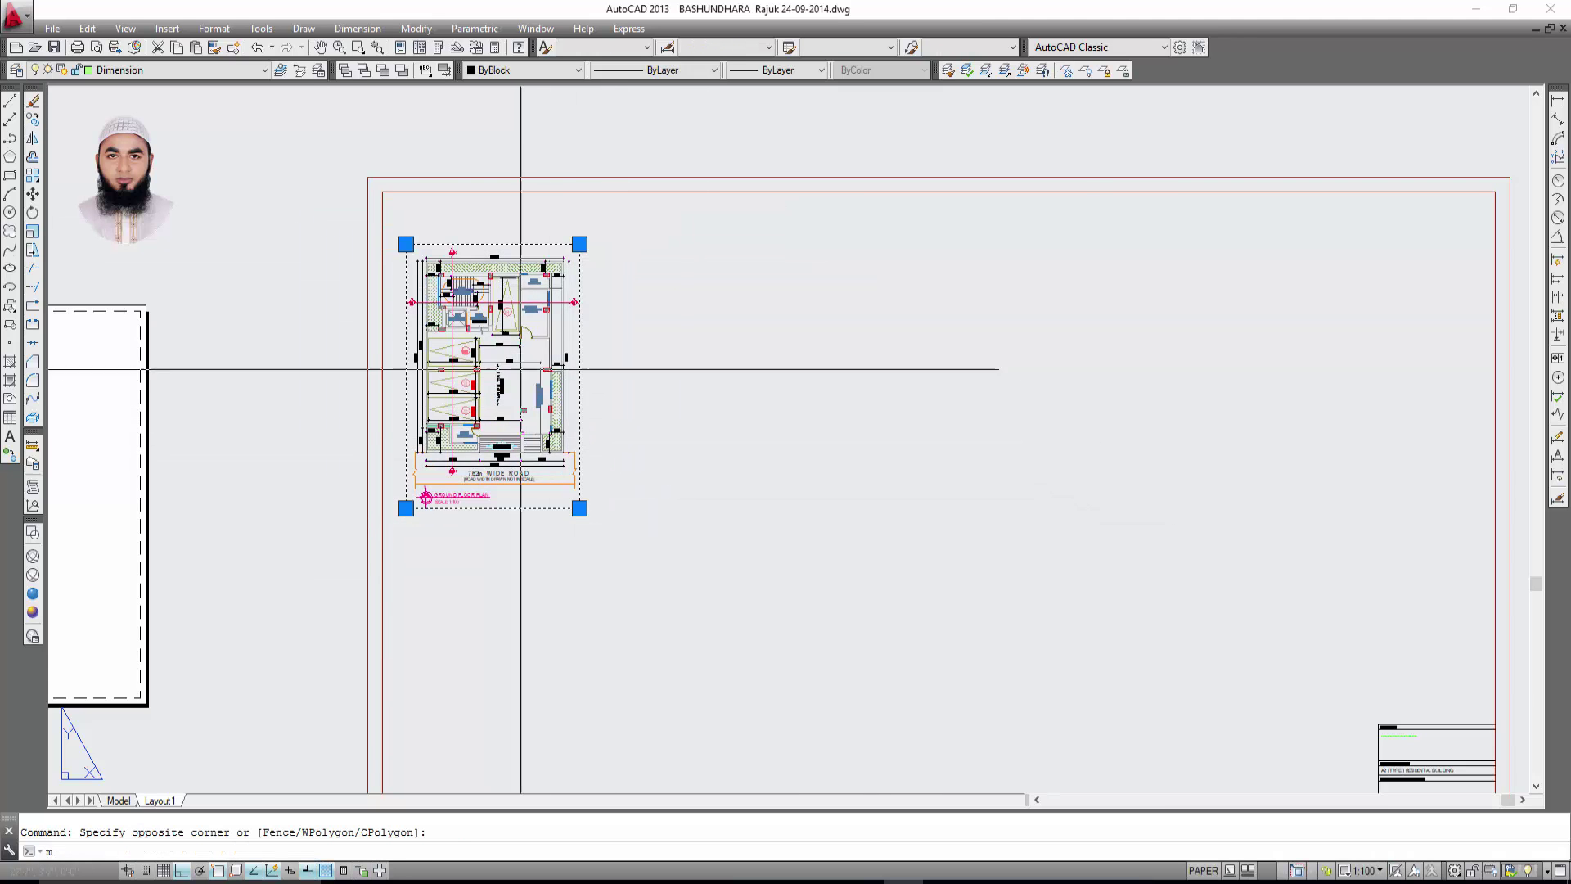
{"action": "scroll", "coordinate": [519, 336], "scroll_direction": "up", "scroll_amount": 5}
{"action": "type", "text": "m"}
{"action": "key", "text": "Return"}
{"action": "left_click", "coordinate": [409, 260]}
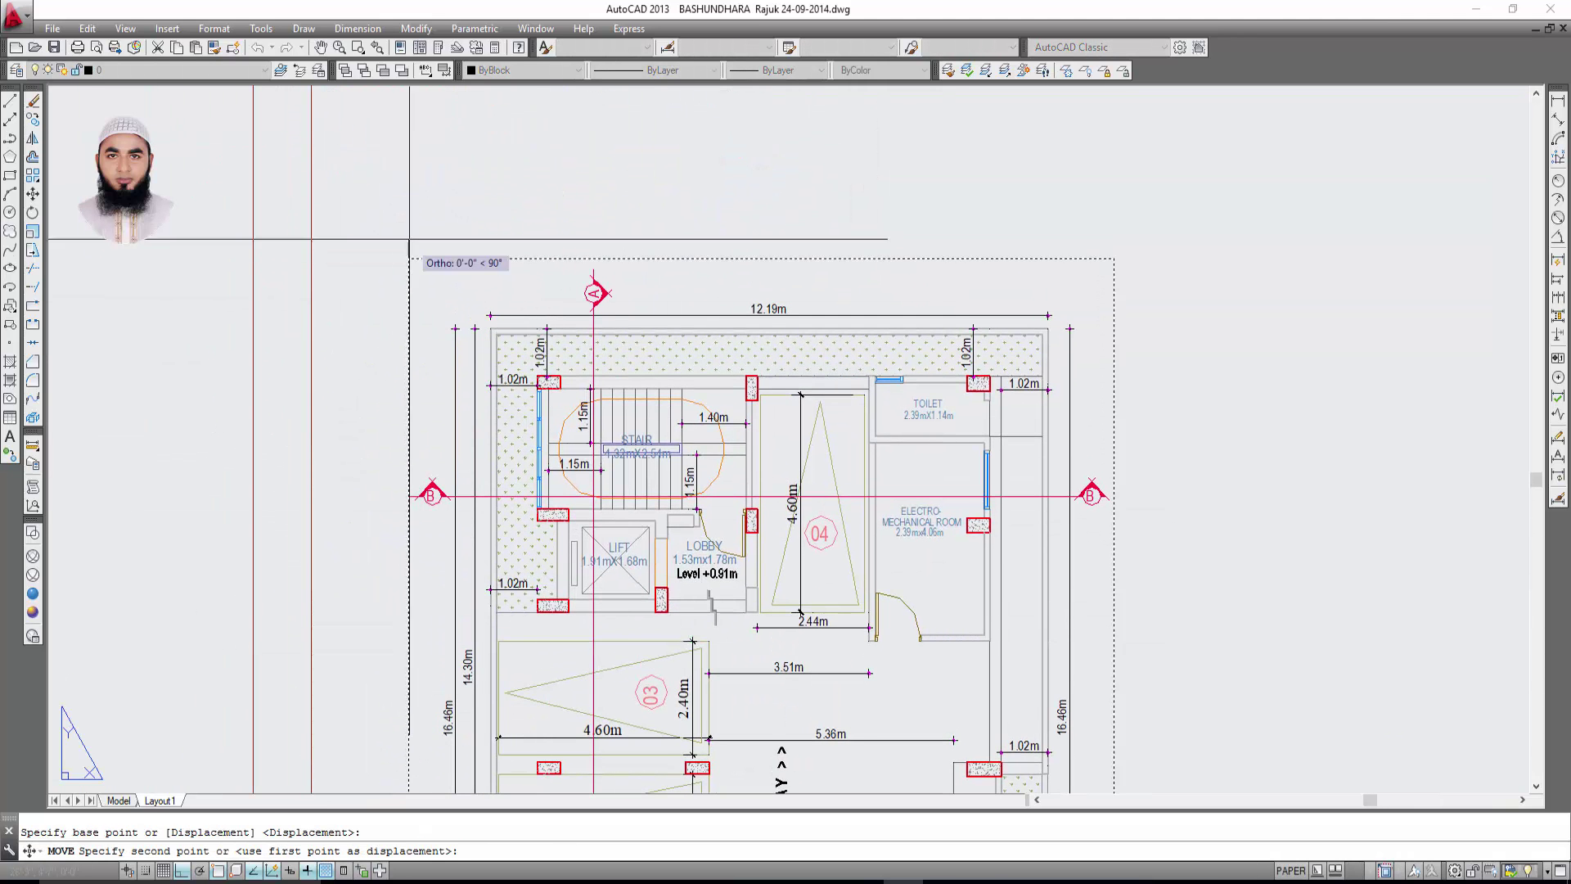
{"action": "scroll", "coordinate": [384, 186], "scroll_direction": "down", "scroll_amount": 5}
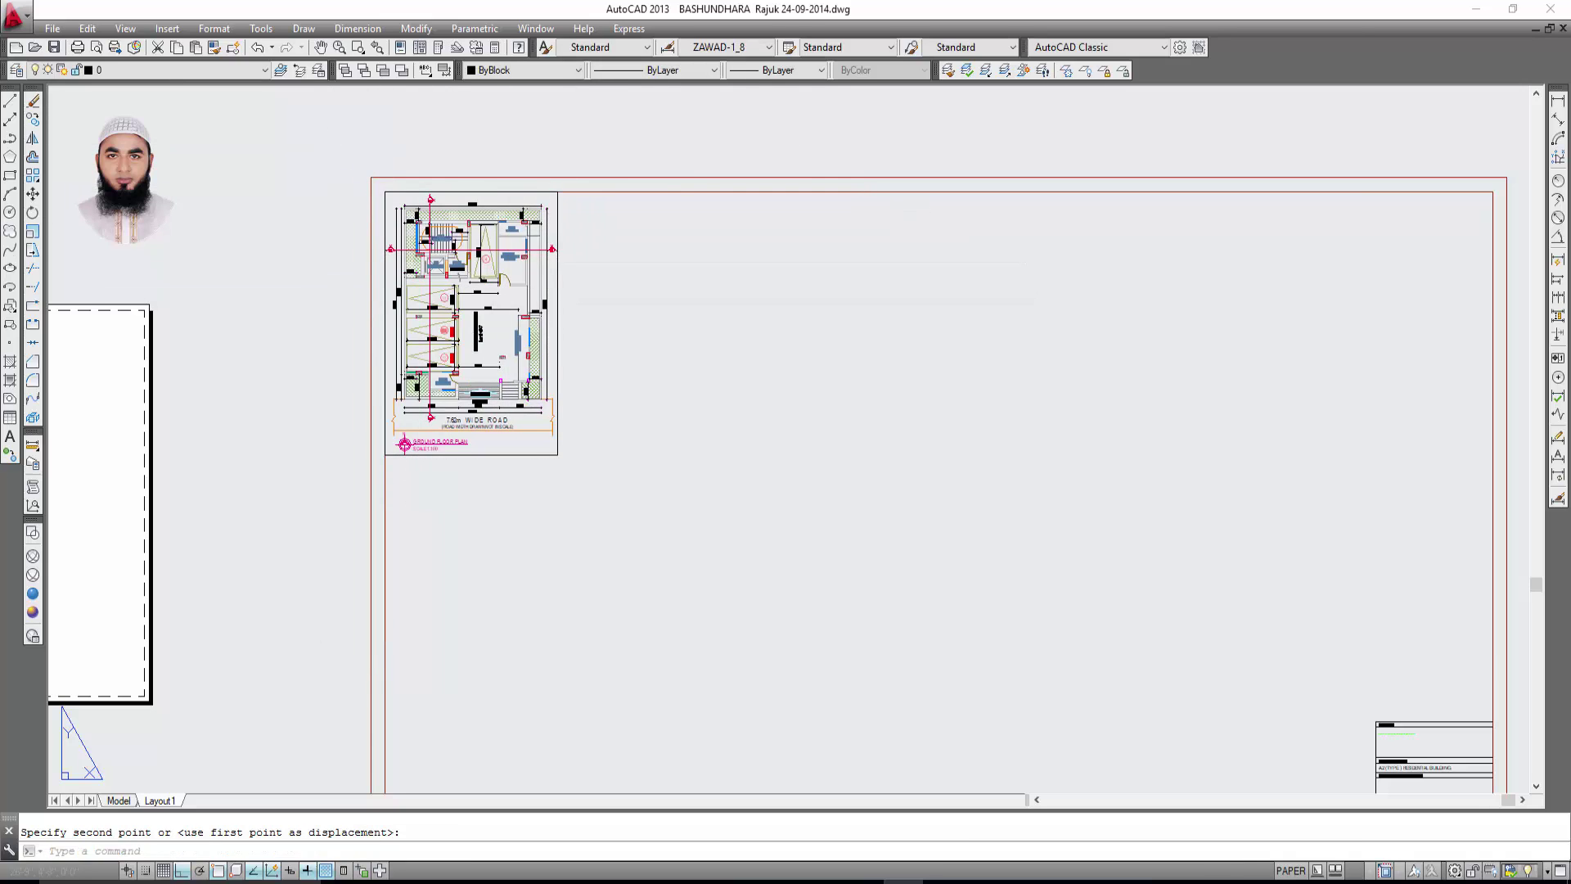
{"action": "key", "text": "Escape"}
{"action": "left_click", "coordinate": [312, 138]}
Pan across both sheets and reselect the ground floor plan viewport.
{"action": "left_click", "coordinate": [695, 515]}
{"action": "mouse_move", "coordinate": [283, 297]}
{"action": "middle_mouse_down"}
{"action": "mouse_move", "coordinate": [596, 360]}
{"action": "mouse_move", "coordinate": [764, 352]}
{"action": "middle_mouse_up"}
{"action": "scroll", "coordinate": [596, 361], "scroll_direction": "down", "scroll_amount": 4}
{"action": "scroll", "coordinate": [720, 336], "scroll_direction": "up", "scroll_amount": 2}
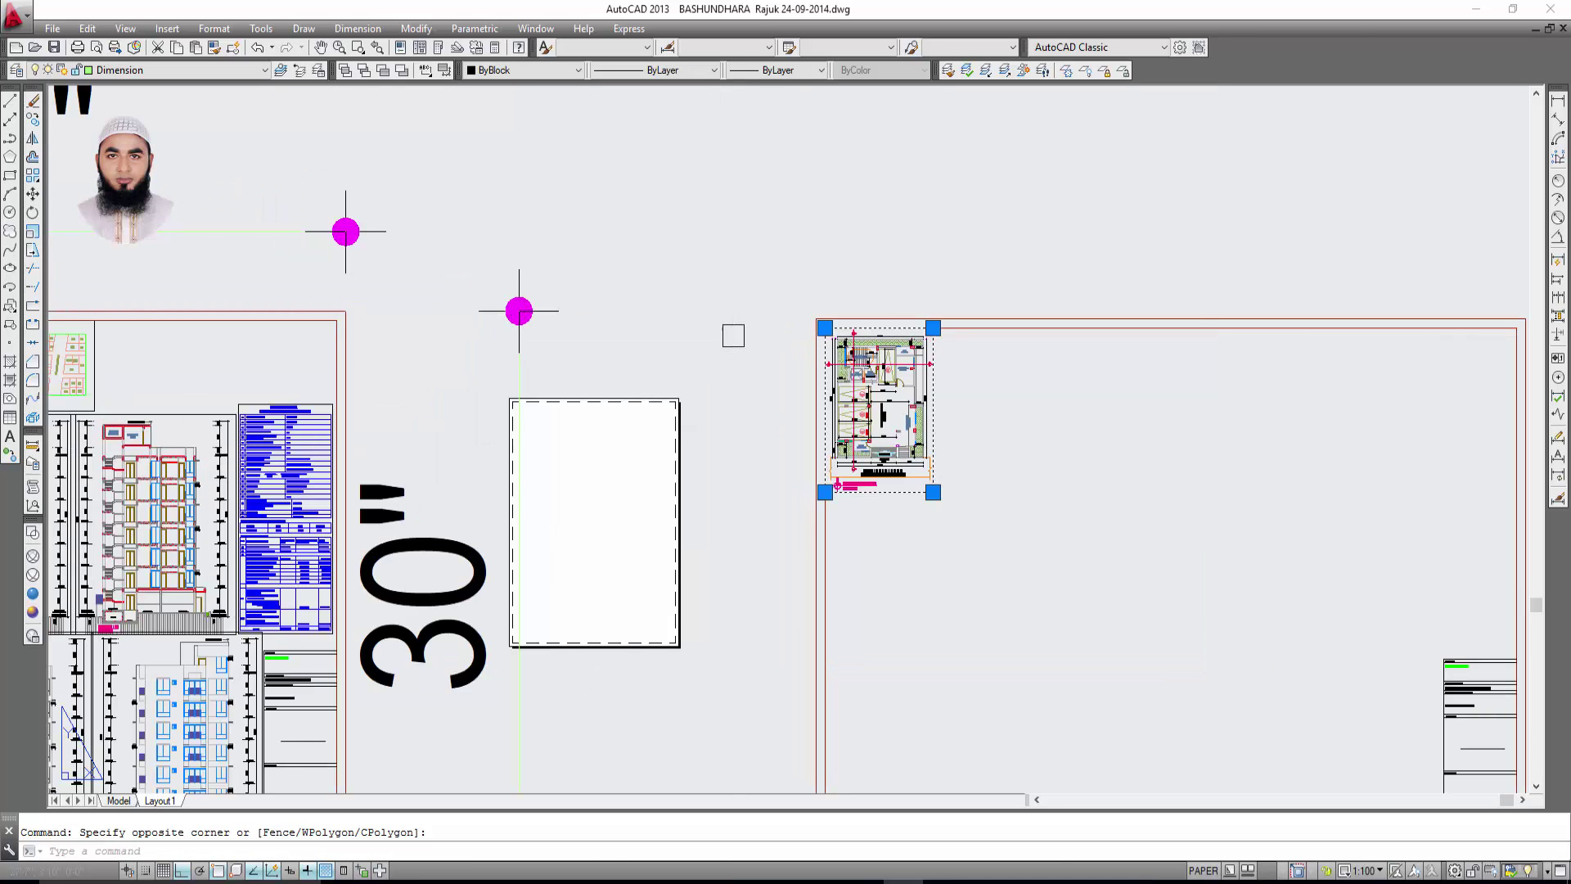
{"action": "scroll", "coordinate": [725, 323], "scroll_direction": "up", "scroll_amount": 2}
{"action": "key", "text": "Escape"}
{"action": "middle_click_drag", "start_coordinate": [772, 295], "coordinate": [526, 245]}
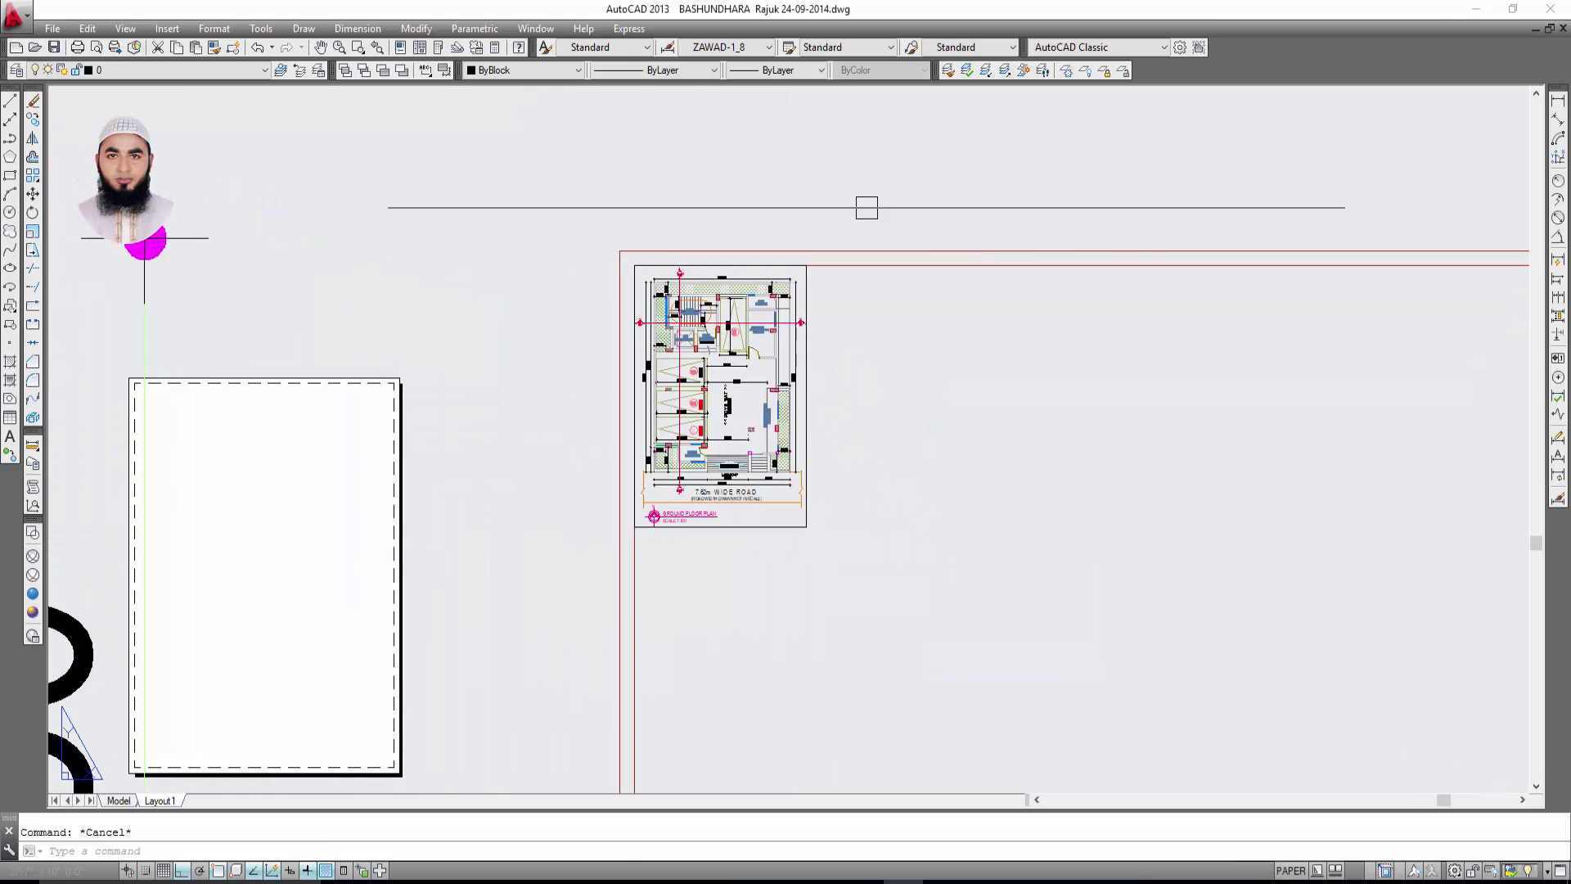
{"action": "middle_click_drag", "start_coordinate": [866, 207], "coordinate": [800, 182]}
{"action": "scroll", "coordinate": [674, 467], "scroll_direction": "up", "scroll_amount": 4}
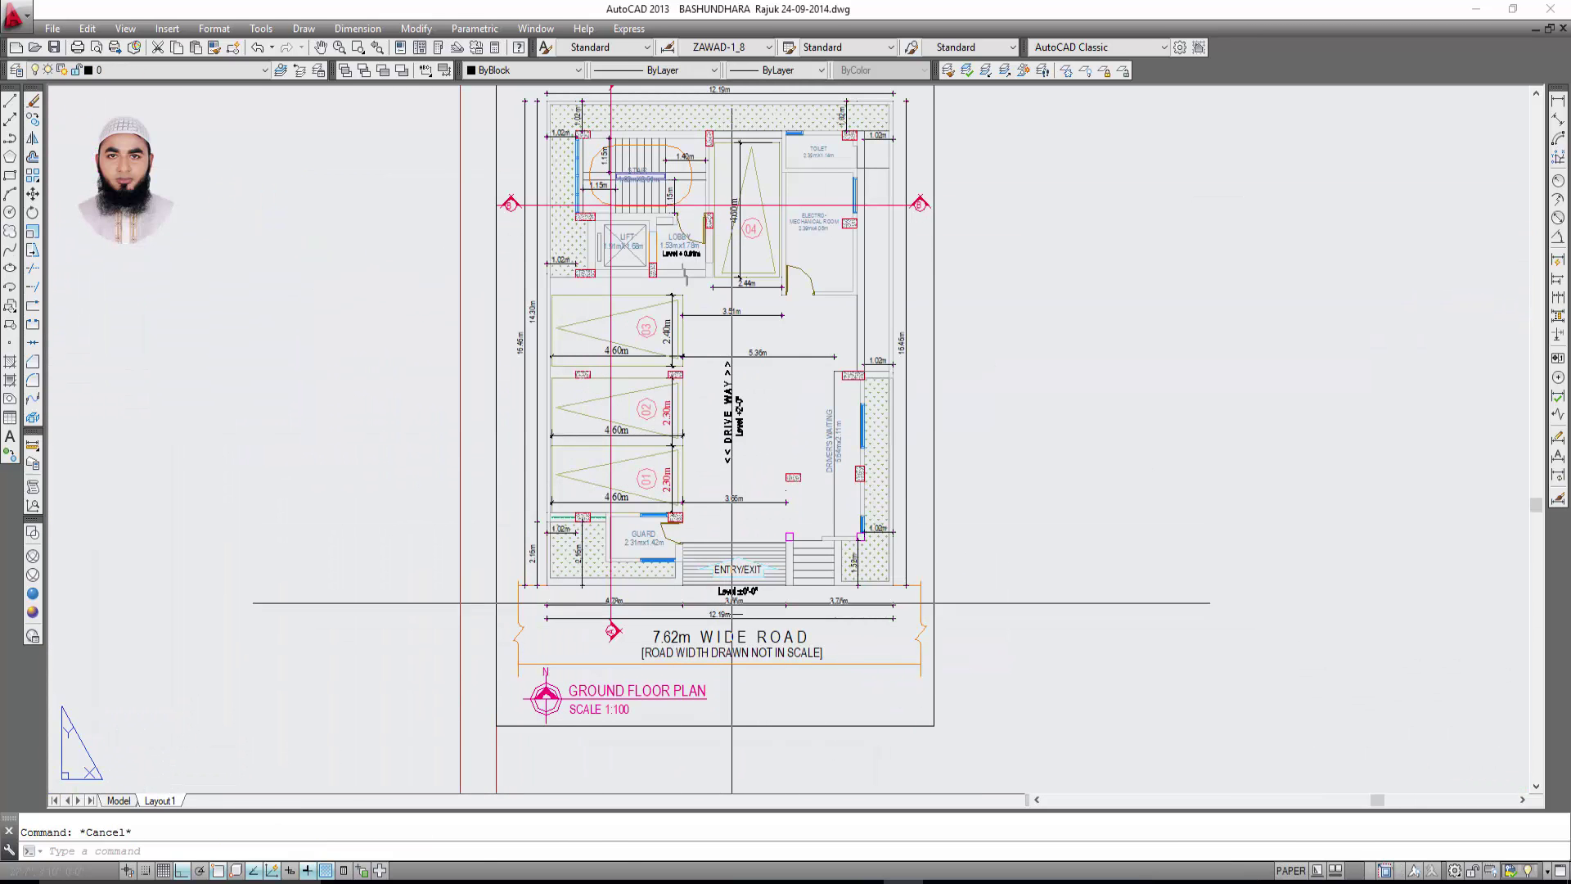
{"action": "scroll", "coordinate": [731, 603], "scroll_direction": "down", "scroll_amount": 4}
{"action": "scroll", "coordinate": [677, 327], "scroll_direction": "down", "scroll_amount": 4}
{"action": "middle_click_drag", "start_coordinate": [941, 442], "coordinate": [679, 448]}
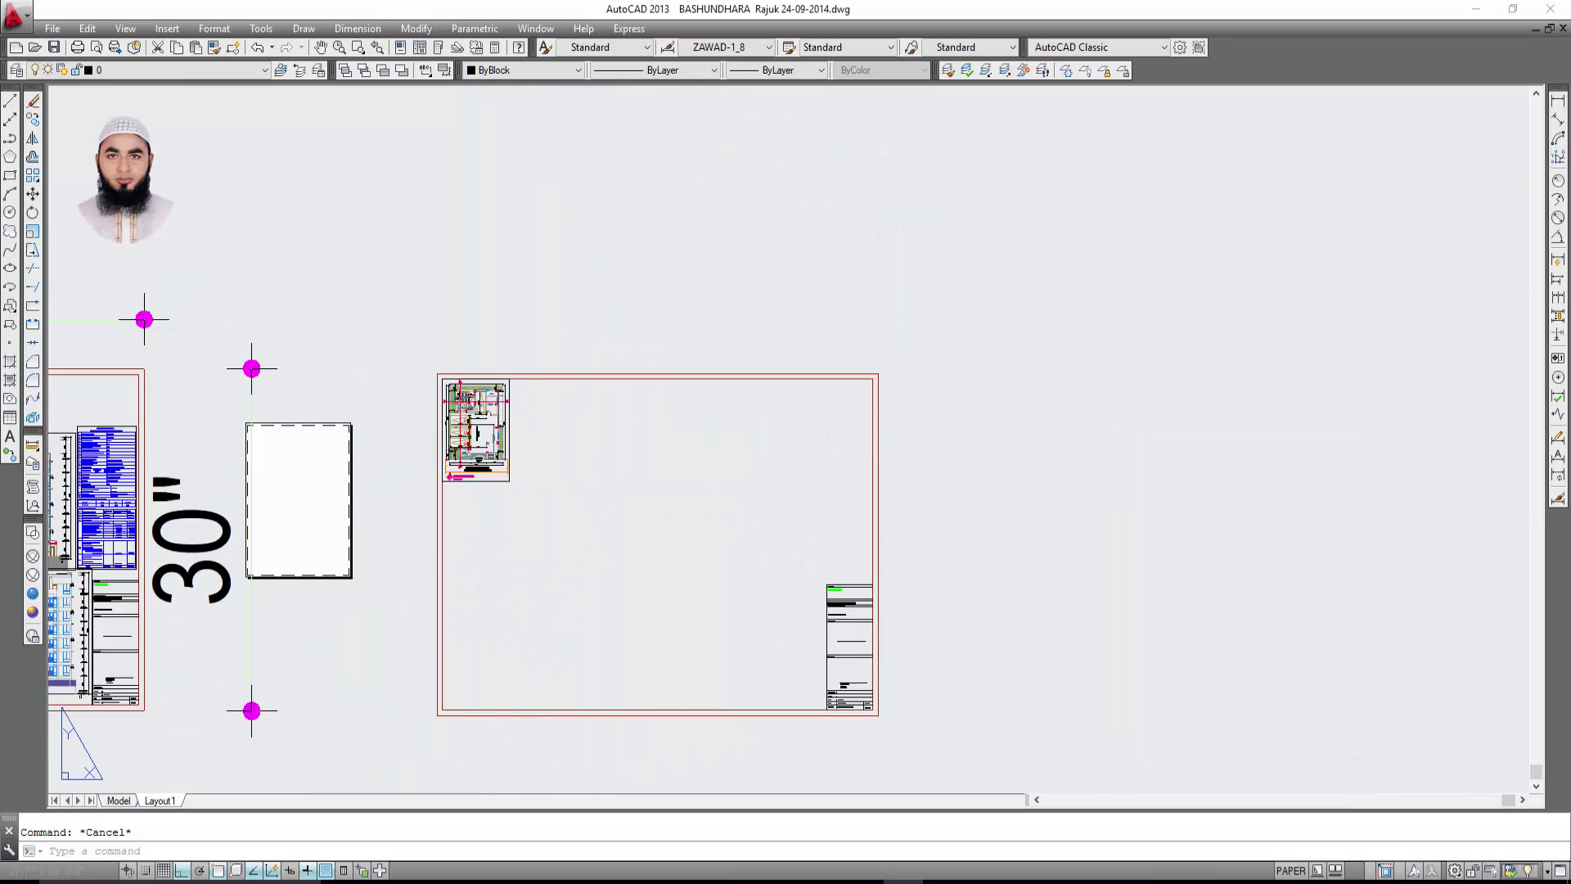
{"action": "scroll", "coordinate": [483, 494], "scroll_direction": "up", "scroll_amount": 4}
{"action": "left_click", "coordinate": [526, 467]}
{"action": "scroll", "coordinate": [568, 516], "scroll_direction": "down", "scroll_amount": 2}
{"action": "scroll", "coordinate": [556, 515], "scroll_direction": "down", "scroll_amount": 2}
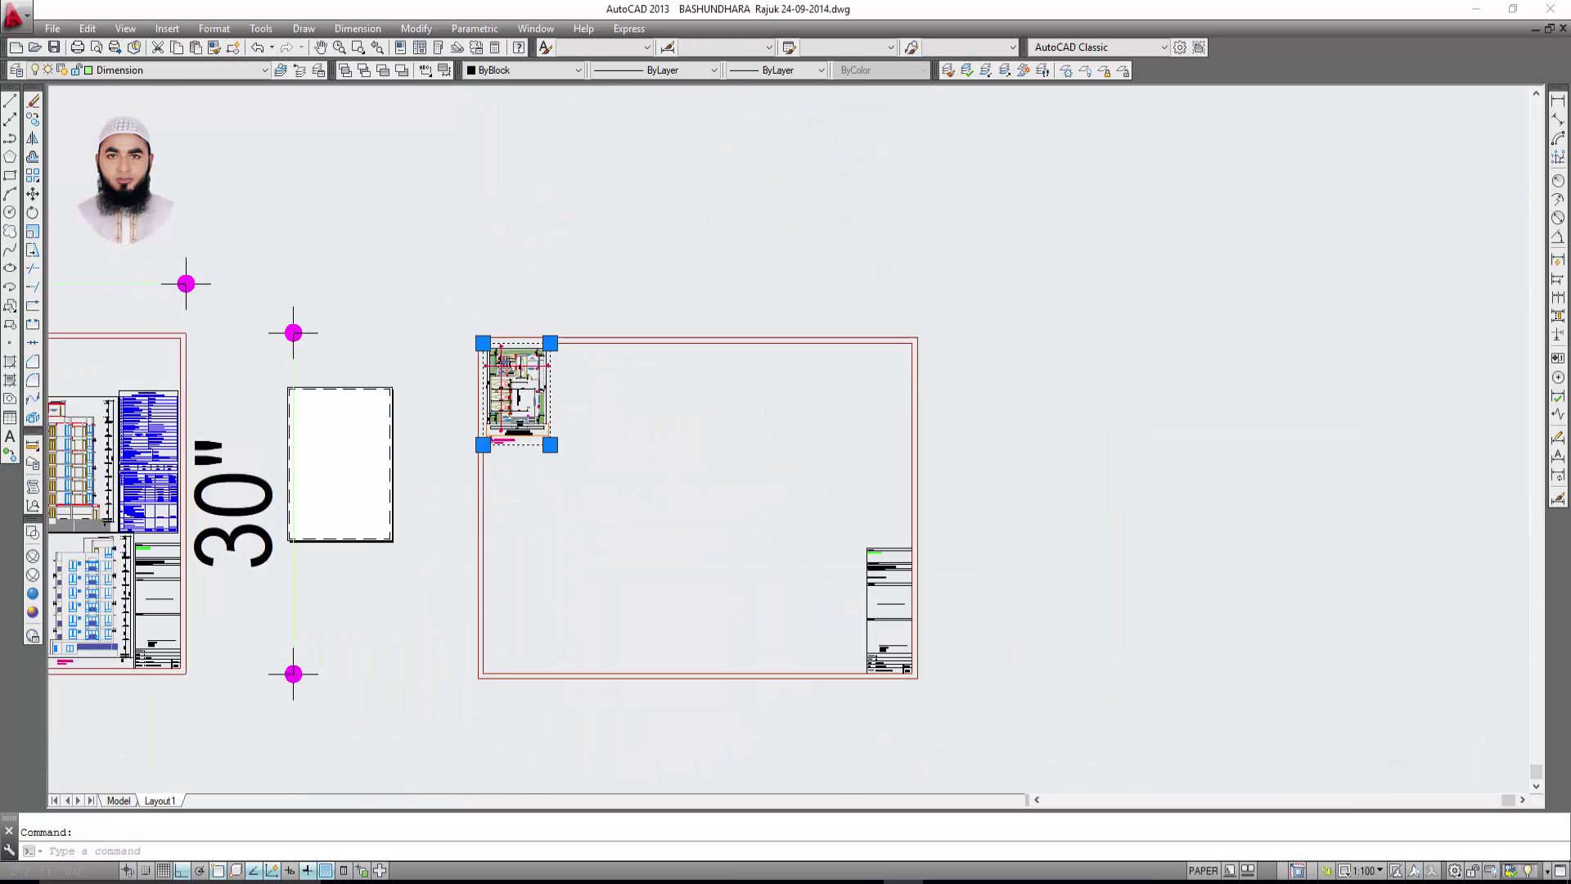
{"action": "scroll", "coordinate": [752, 385], "scroll_direction": "down", "scroll_amount": 2}
{"action": "middle_click_drag", "start_coordinate": [696, 357], "coordinate": [783, 358]}
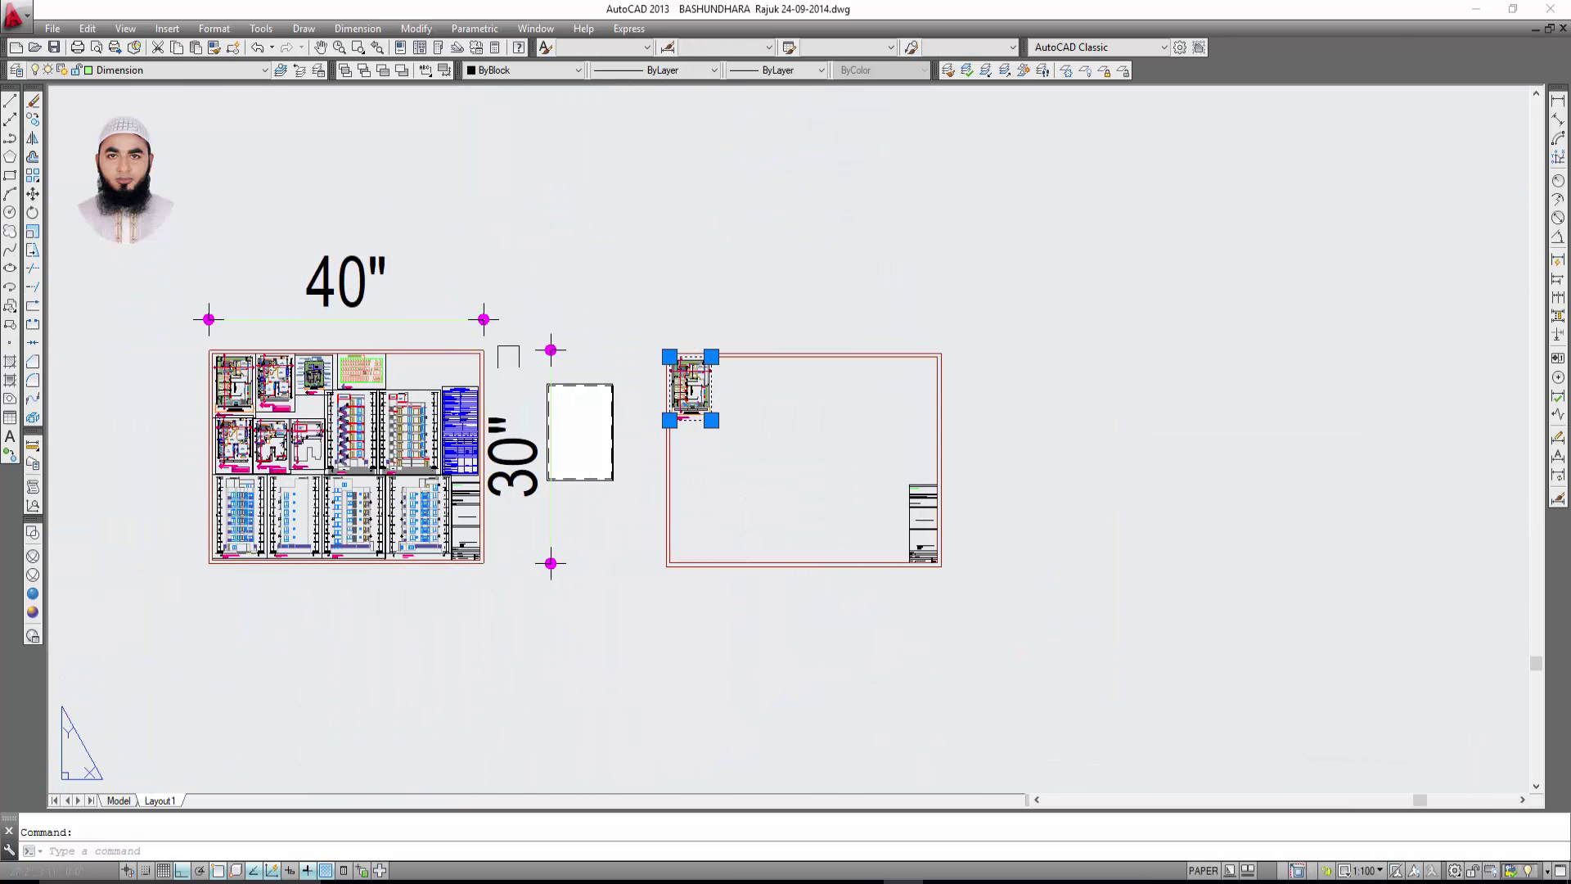
Copy the ground floor plan viewport and place the duplicate beside the original.
{"action": "left_click", "coordinate": [33, 119]}
{"action": "scroll", "coordinate": [696, 393], "scroll_direction": "up", "scroll_amount": 3}
{"action": "scroll", "coordinate": [824, 348], "scroll_direction": "up", "scroll_amount": 3}
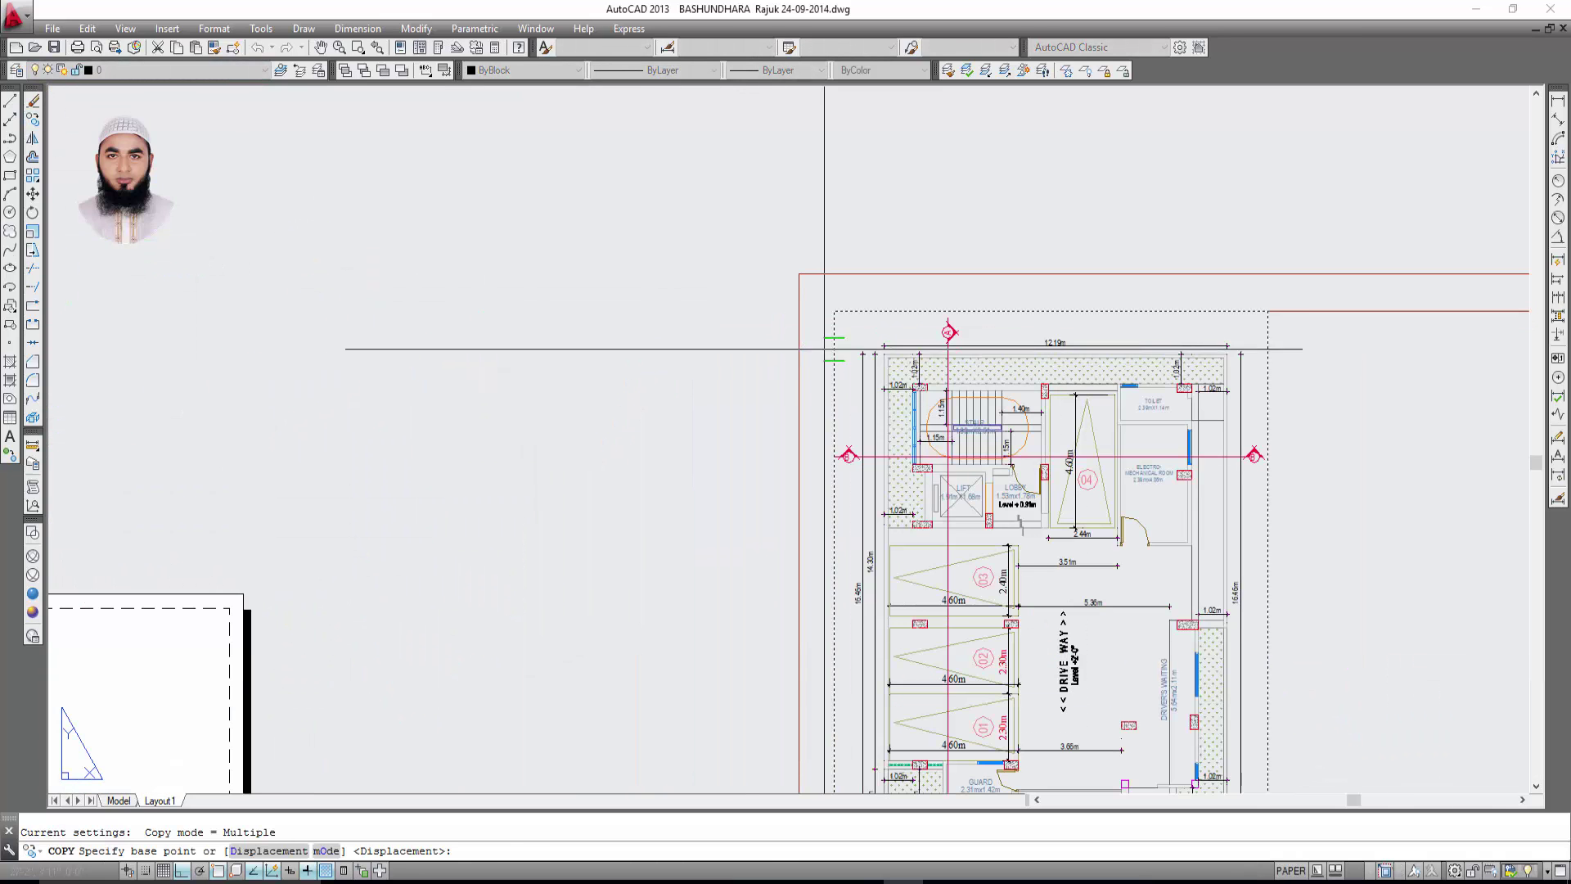
{"action": "left_click", "coordinate": [834, 311]}
{"action": "scroll", "coordinate": [736, 368], "scroll_direction": "down", "scroll_amount": 2}
{"action": "scroll", "coordinate": [866, 351], "scroll_direction": "up", "scroll_amount": 1}
{"action": "scroll", "coordinate": [903, 360], "scroll_direction": "up", "scroll_amount": 1}
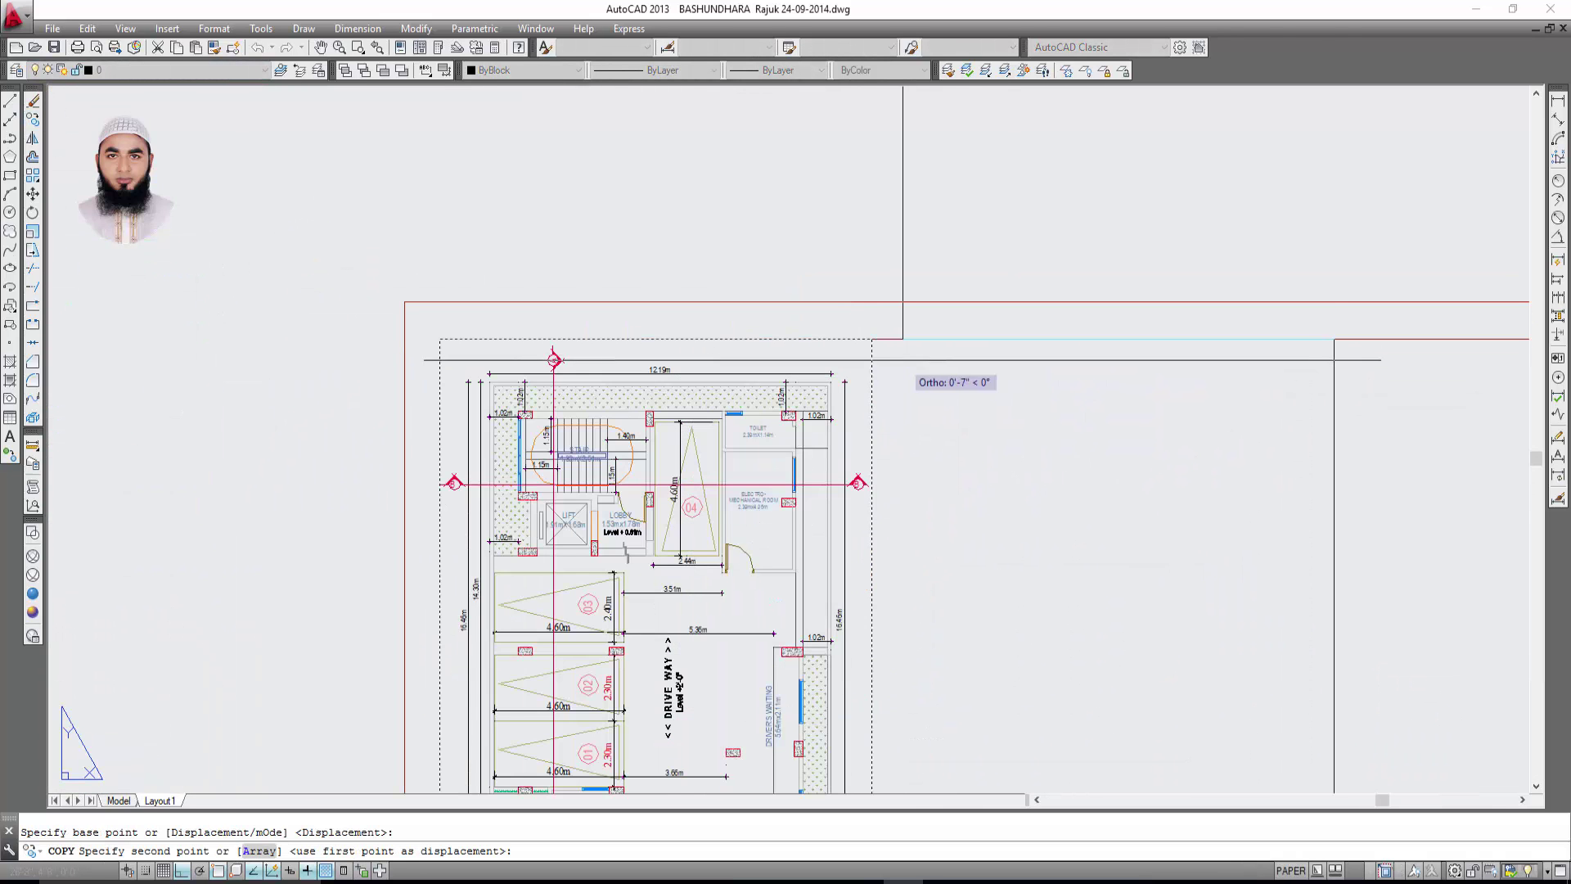
{"action": "left_click", "coordinate": [872, 338]}
{"action": "scroll", "coordinate": [871, 338], "scroll_direction": "down", "scroll_amount": 3}
{"action": "key", "text": "Escape"}
Pan the sheet to show both ground floor plan viewports.
{"action": "scroll", "coordinate": [970, 531], "scroll_direction": "up", "scroll_amount": 2}
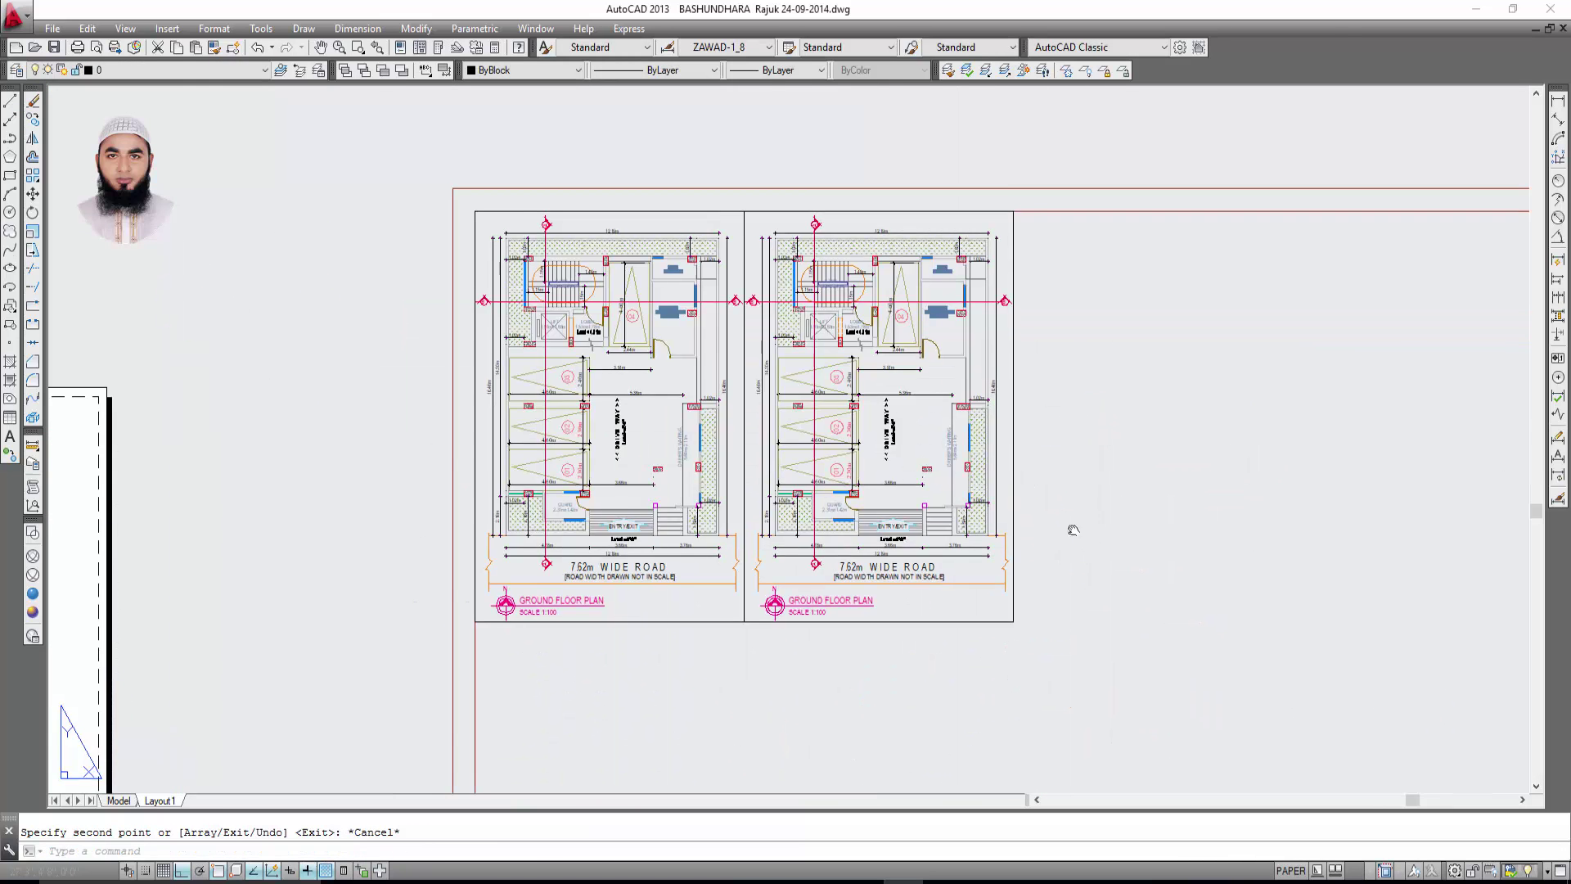
{"action": "scroll", "coordinate": [1047, 491], "scroll_direction": "down", "scroll_amount": 2}
{"action": "scroll", "coordinate": [1023, 557], "scroll_direction": "up", "scroll_amount": 2}
{"action": "scroll", "coordinate": [974, 560], "scroll_direction": "down", "scroll_amount": 6}
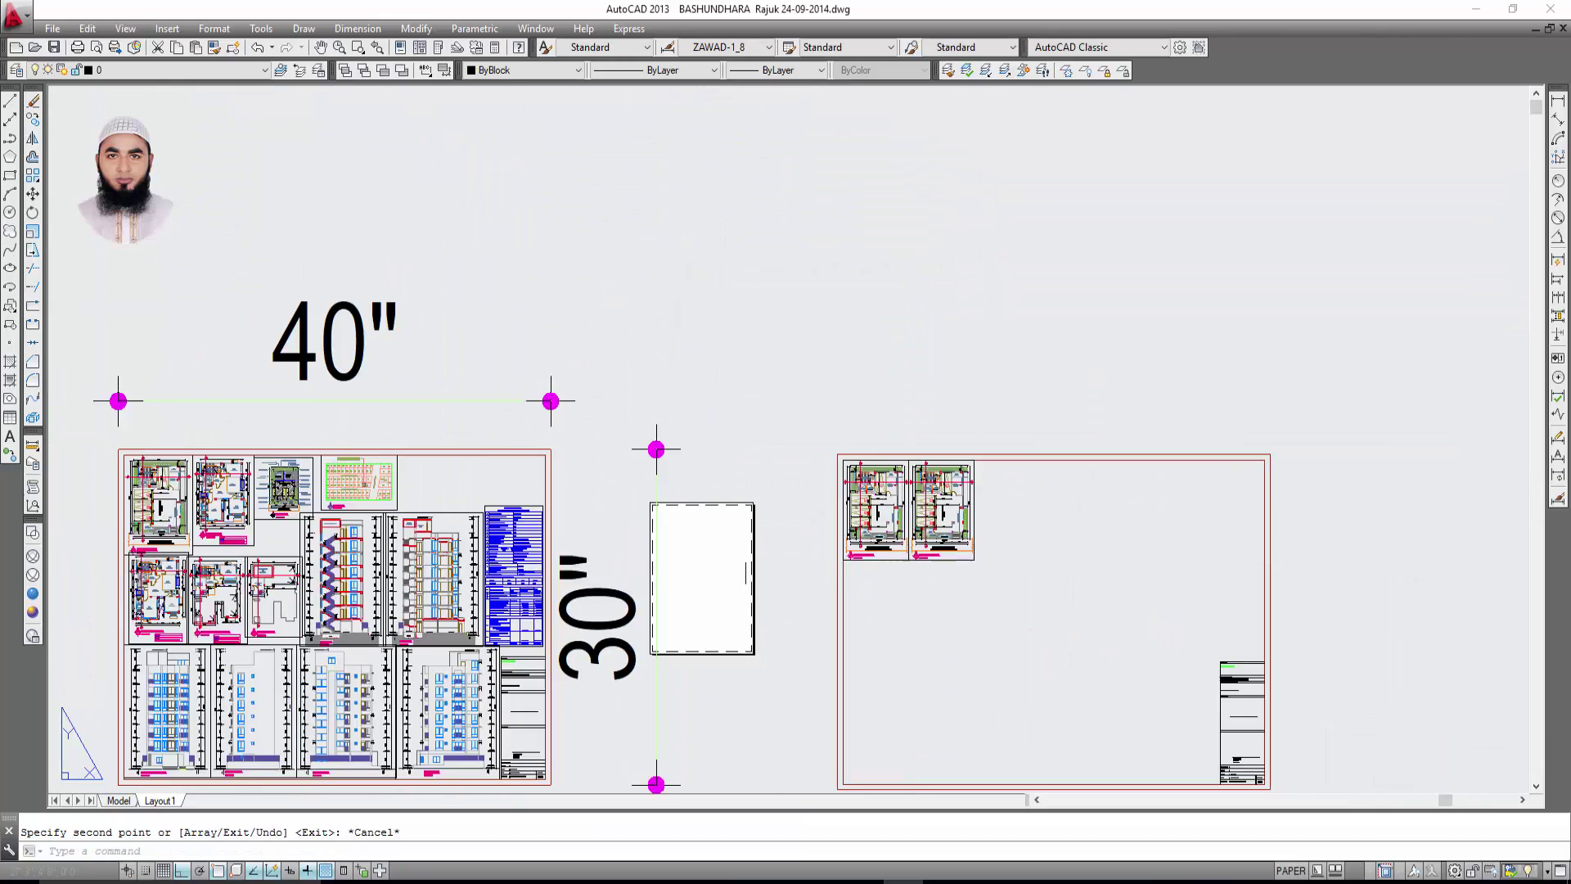
{"action": "middle_click_drag", "start_coordinate": [507, 540], "coordinate": [704, 536]}
{"action": "scroll", "coordinate": [457, 514], "scroll_direction": "up", "scroll_amount": 6}
{"action": "scroll", "coordinate": [768, 532], "scroll_direction": "down", "scroll_amount": 5}
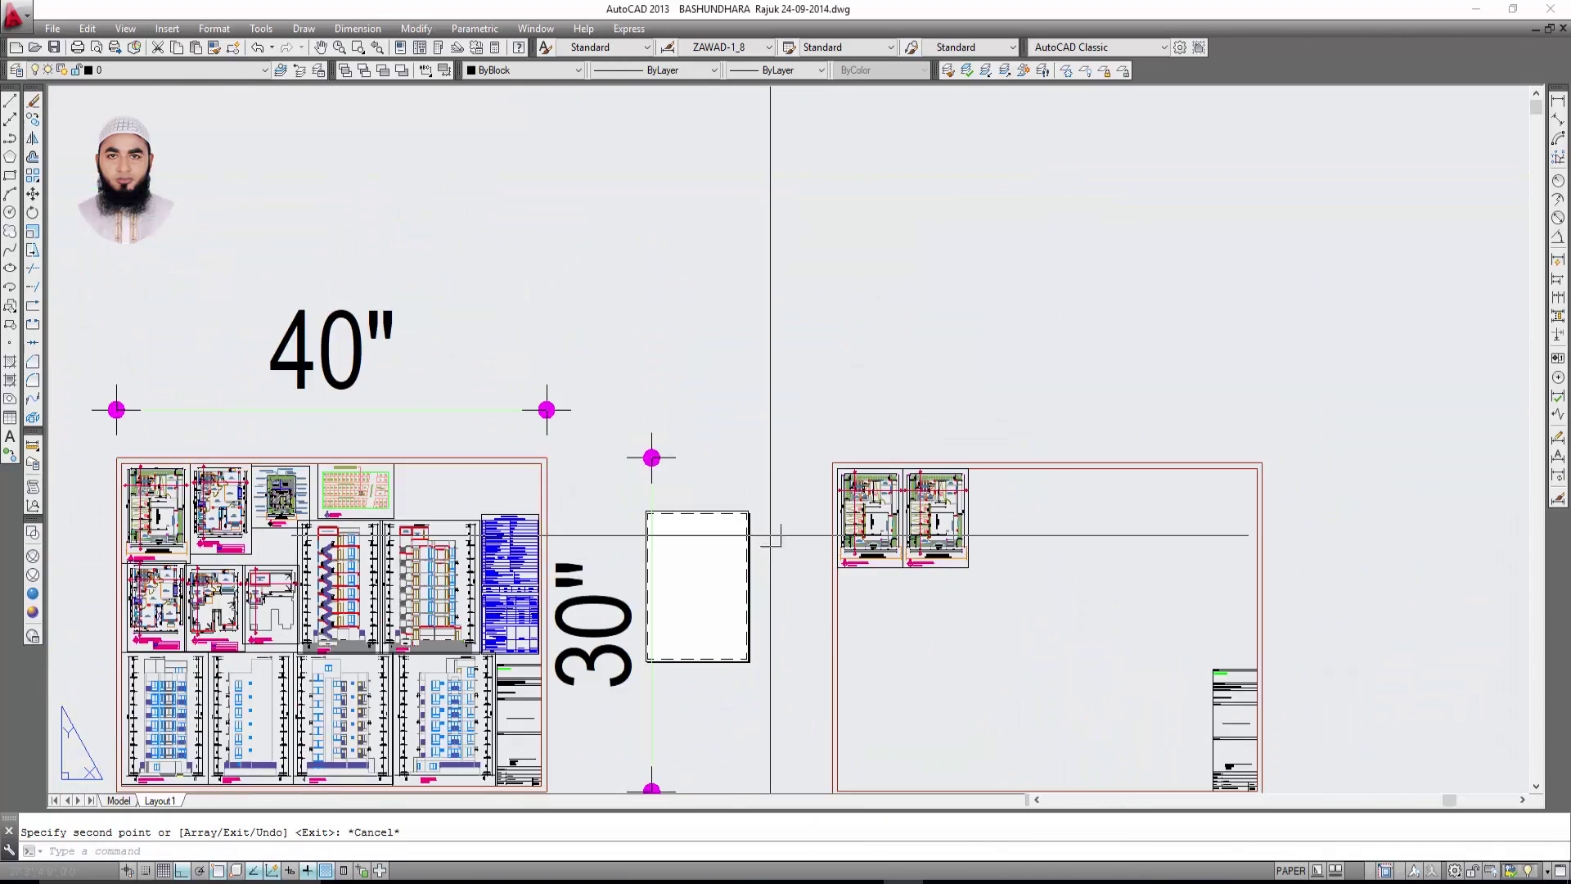
{"action": "scroll", "coordinate": [915, 530], "scroll_direction": "up", "scroll_amount": 5}
{"action": "middle_click_drag", "start_coordinate": [1032, 555], "coordinate": [623, 520]}
Centre the 1st floor plan in the copied viewport at 1:100, then return to paper space.
{"action": "double_click", "coordinate": [659, 511]}
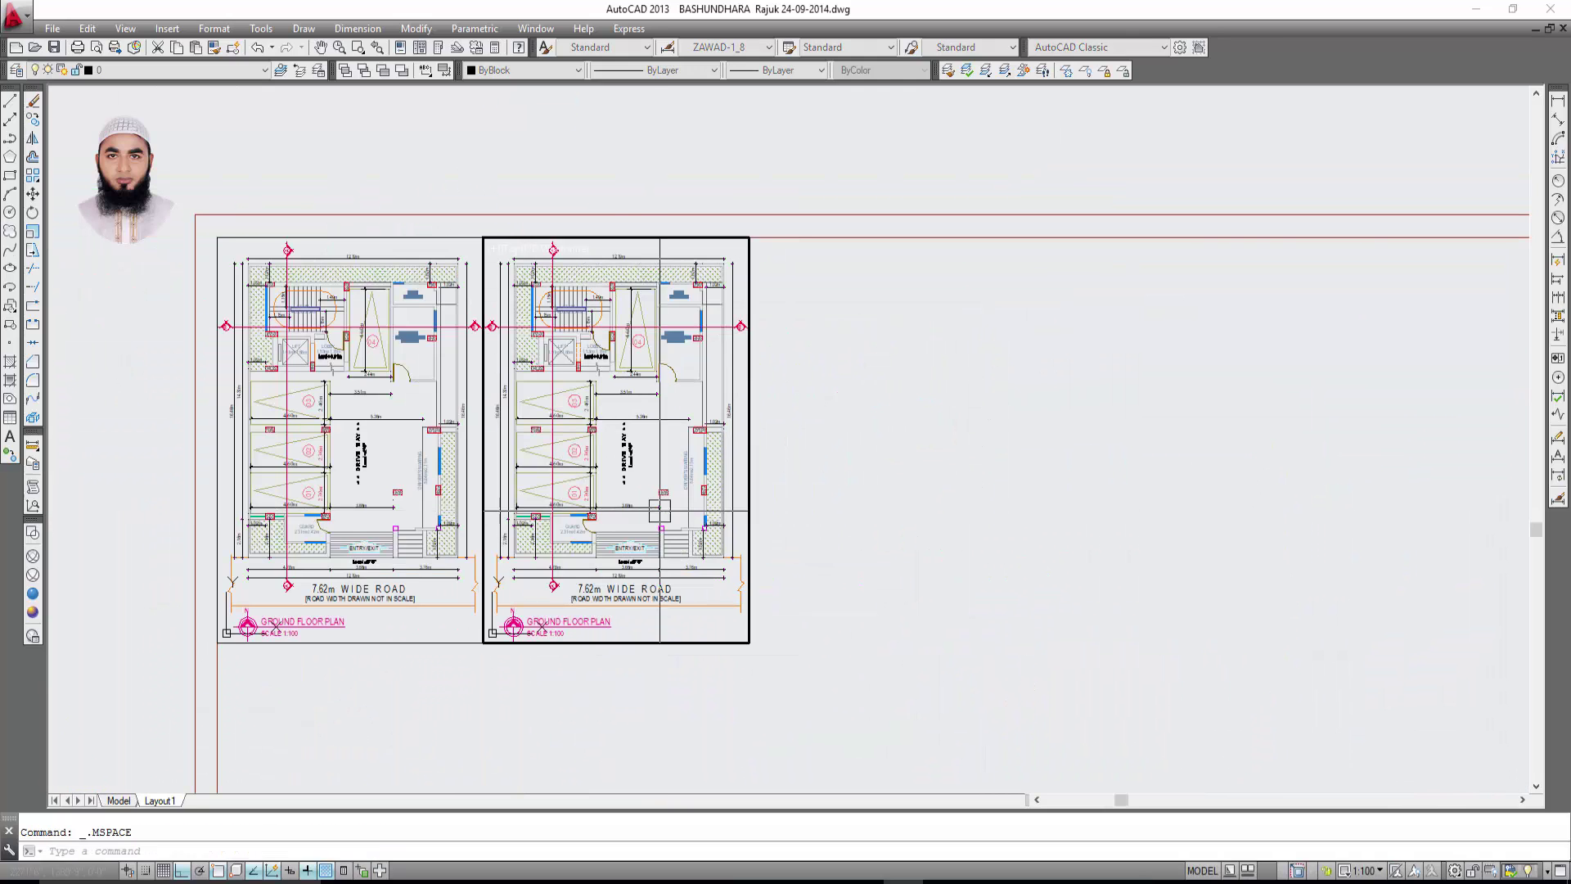
{"action": "scroll", "coordinate": [647, 490], "scroll_direction": "down", "scroll_amount": 3}
{"action": "scroll", "coordinate": [647, 489], "scroll_direction": "down", "scroll_amount": 2}
{"action": "scroll", "coordinate": [697, 471], "scroll_direction": "up", "scroll_amount": 2}
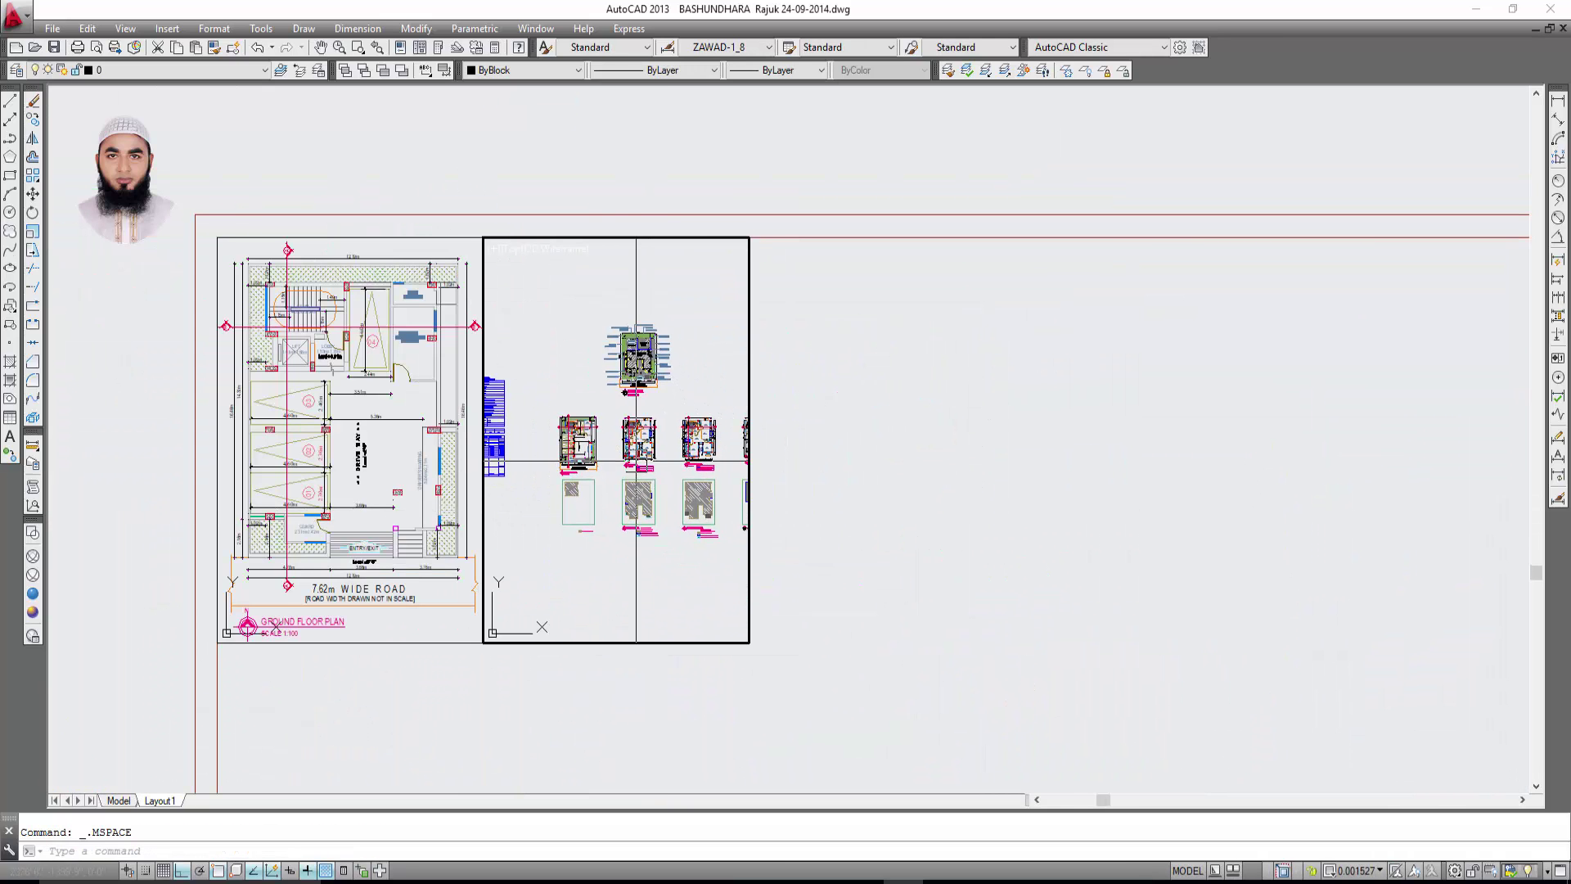
{"action": "scroll", "coordinate": [697, 472], "scroll_direction": "up", "scroll_amount": 3}
{"action": "scroll", "coordinate": [697, 472], "scroll_direction": "up", "scroll_amount": 2}
{"action": "middle_click_drag", "start_coordinate": [670, 497], "coordinate": [660, 524]}
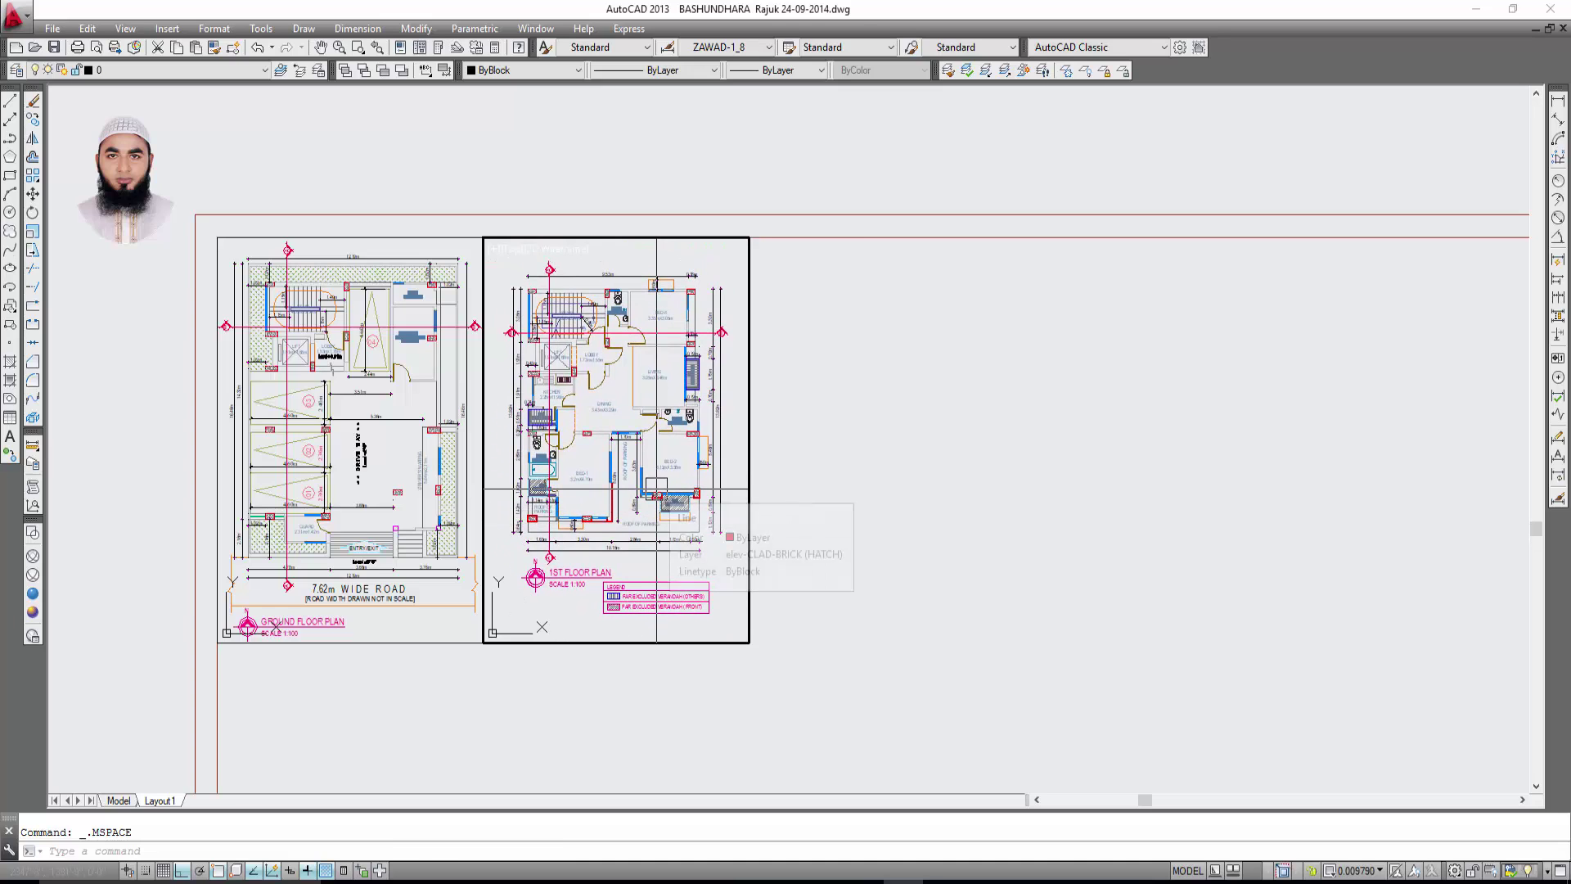
{"action": "type", "text": "z"}
{"action": "key", "text": "Return"}
{"action": "type", "text": "1/100xp"}
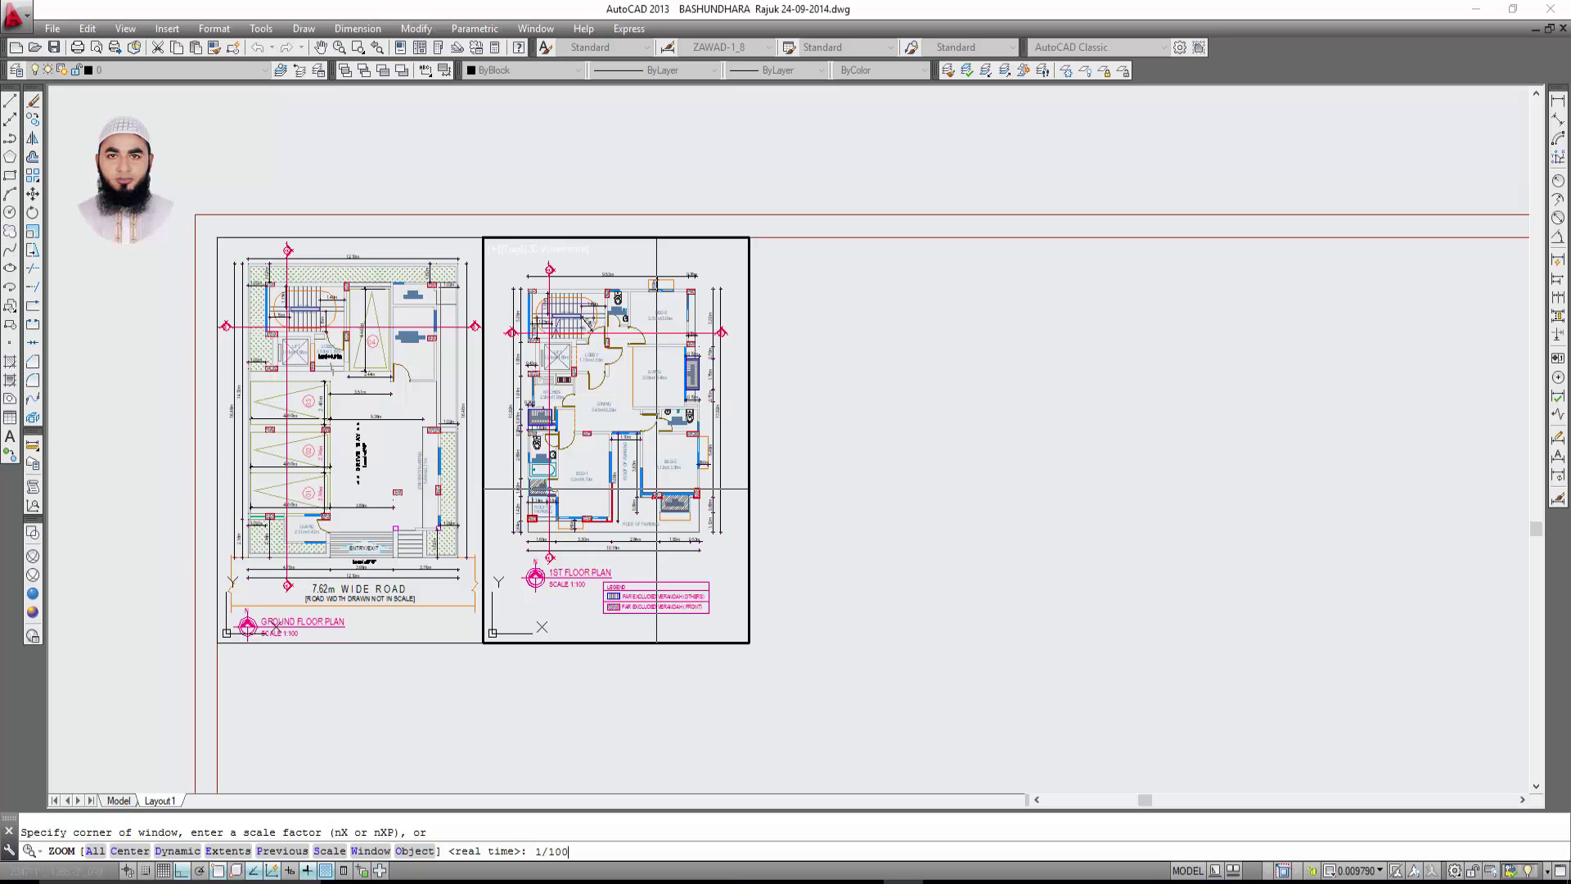
{"action": "key", "text": "Return"}
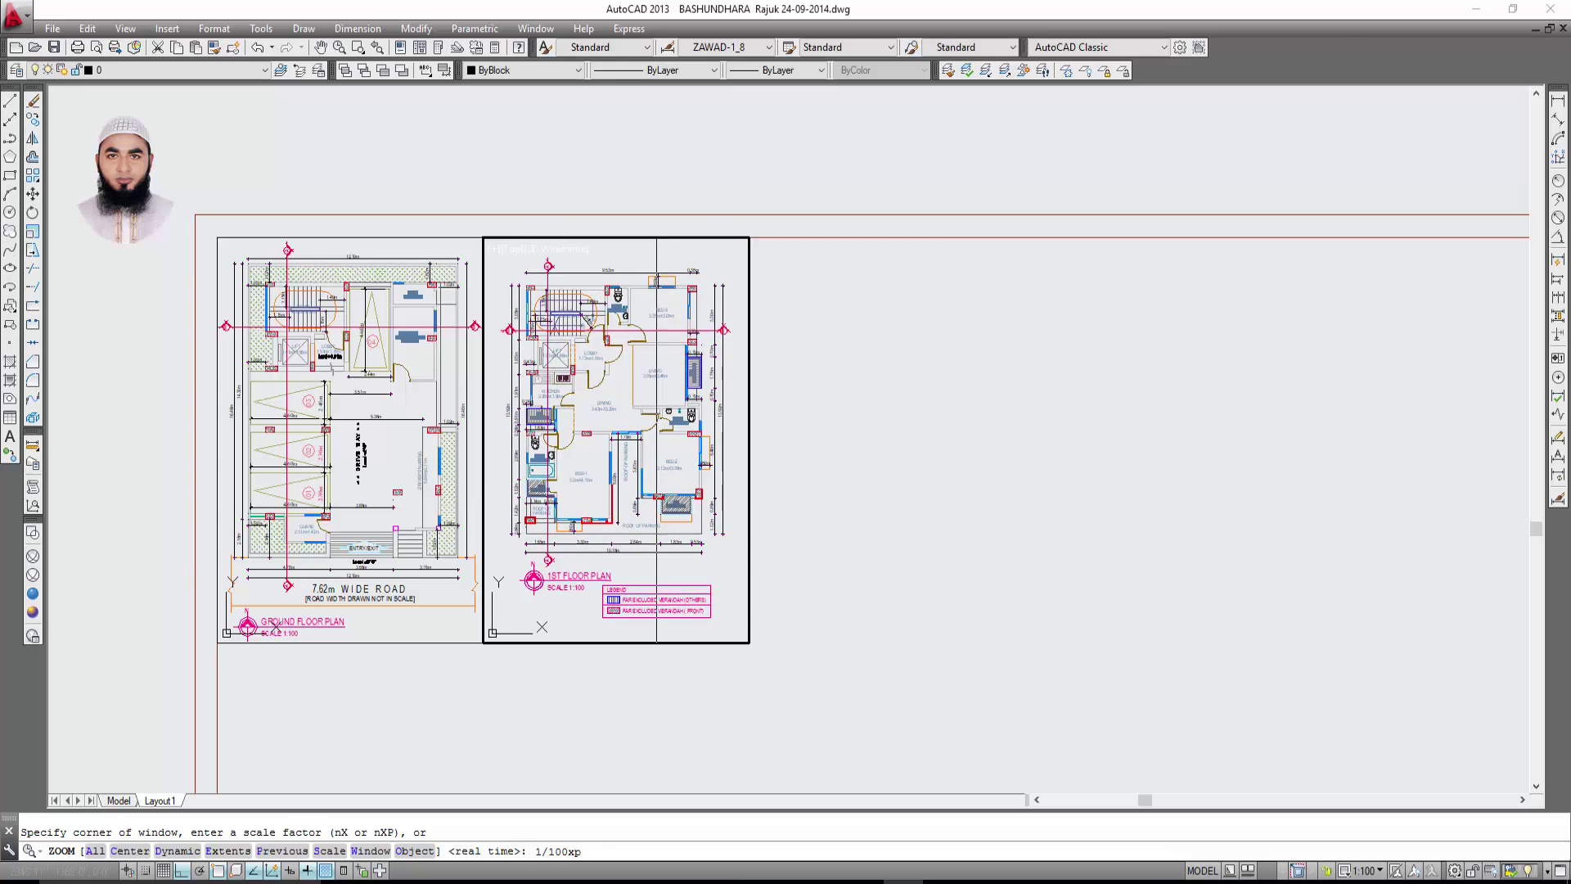
{"action": "double_click", "coordinate": [917, 562]}
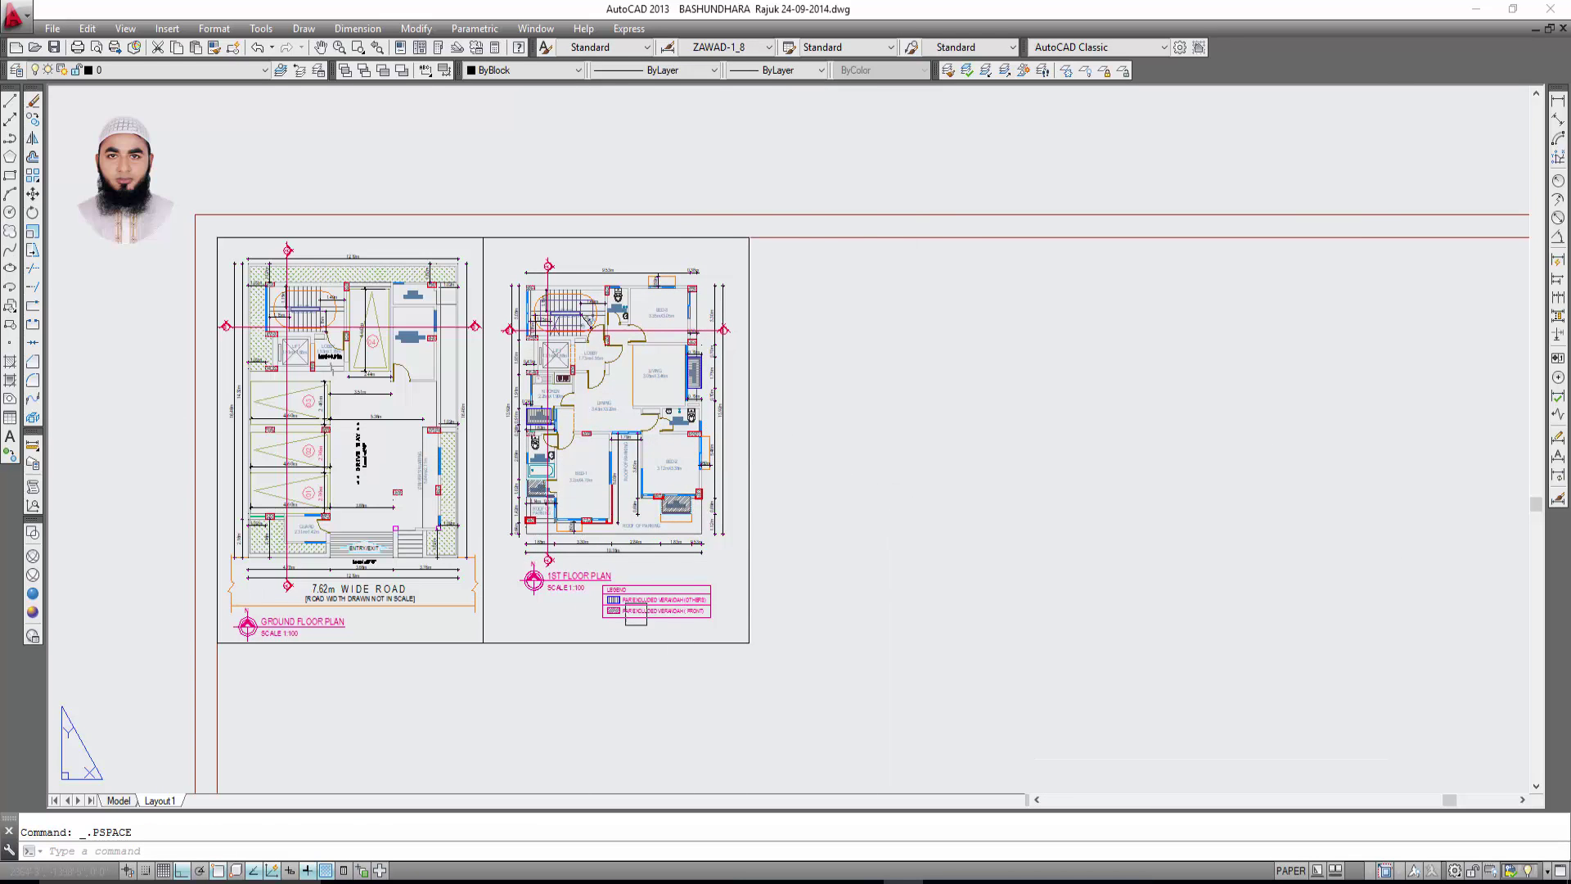
{"action": "scroll", "coordinate": [822, 569], "scroll_direction": "up", "scroll_amount": 2}
Copy the 1st floor plan viewport and place the duplicate to its right.
{"action": "mouse_move", "coordinate": [822, 569]}
{"action": "middle_mouse_down"}
{"action": "mouse_move", "coordinate": [862, 559]}
{"action": "mouse_move", "coordinate": [737, 522]}
{"action": "middle_mouse_up"}
{"action": "scroll", "coordinate": [882, 542], "scroll_direction": "down", "scroll_amount": 4}
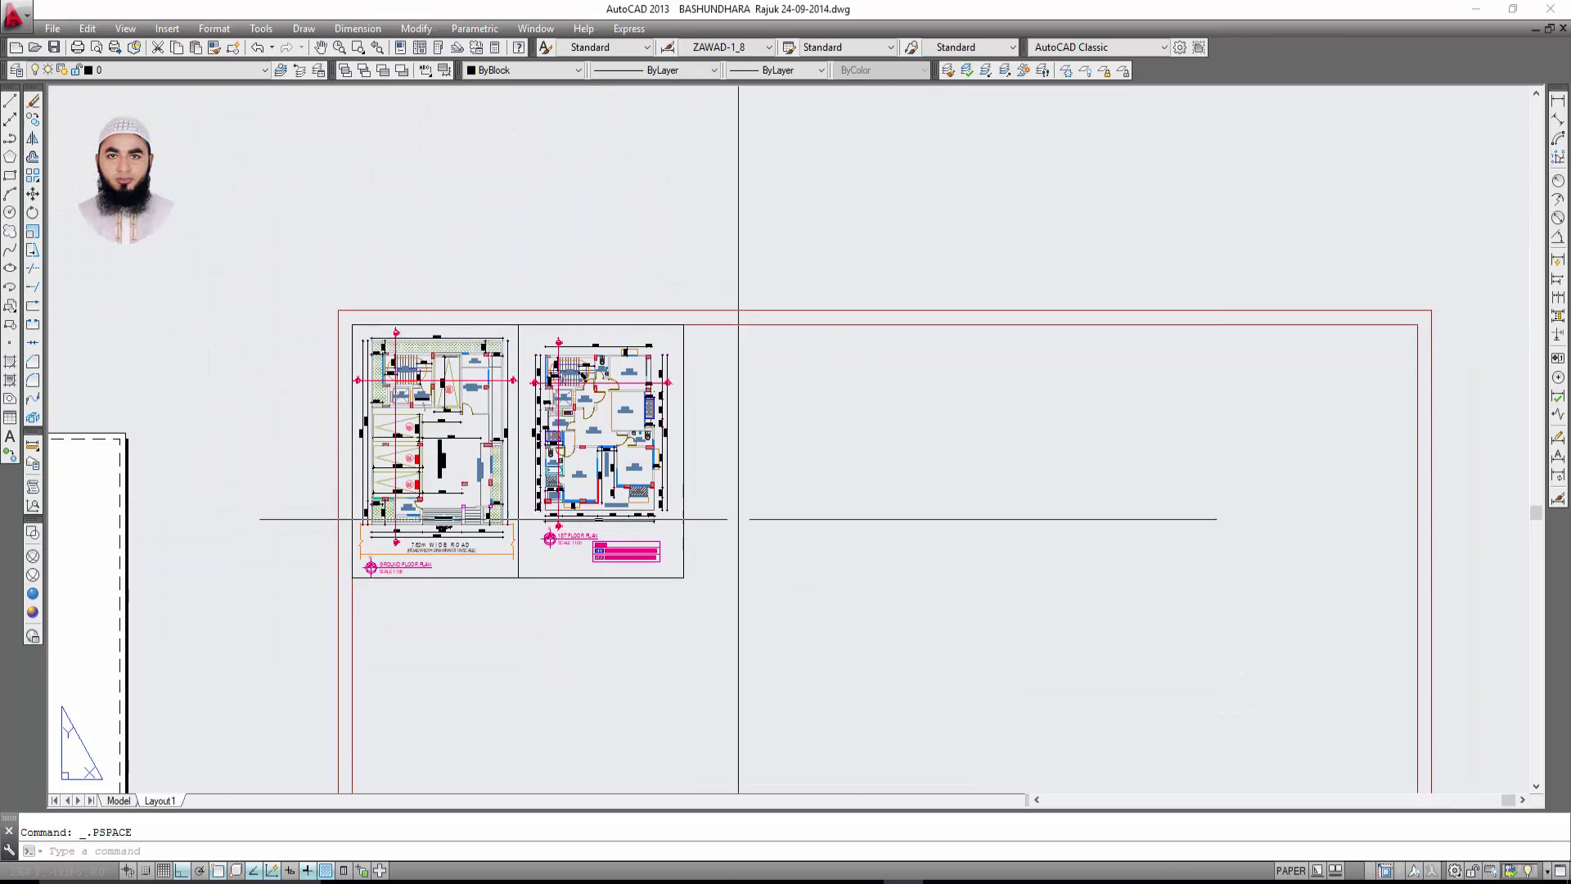
{"action": "scroll", "coordinate": [543, 562], "scroll_direction": "up", "scroll_amount": 6}
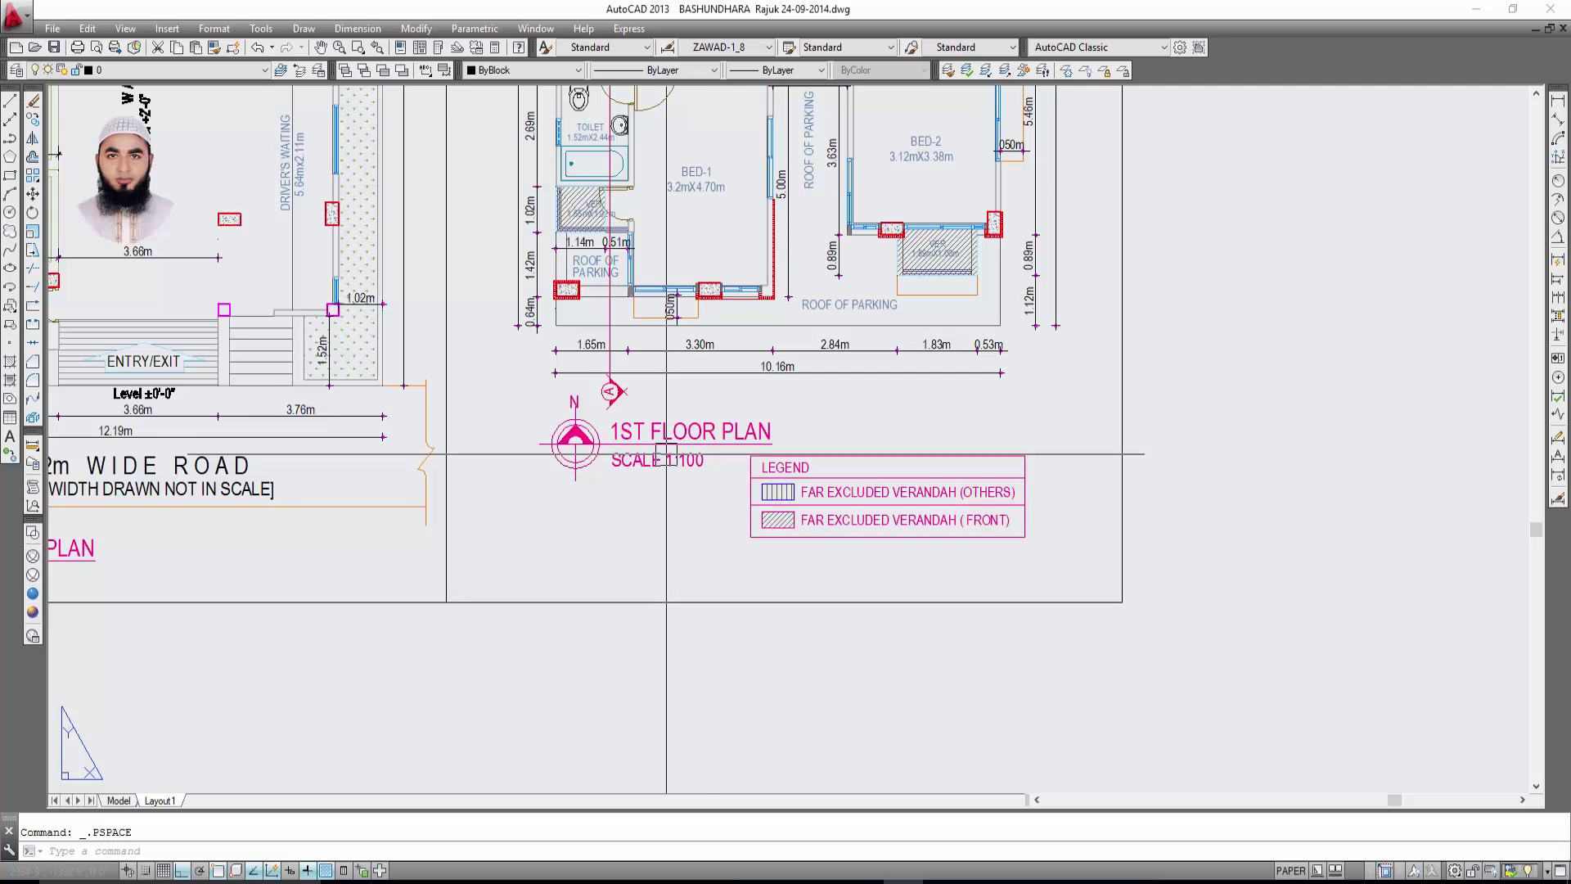
{"action": "scroll", "coordinate": [665, 457], "scroll_direction": "down", "scroll_amount": 7}
{"action": "middle_click_drag", "start_coordinate": [238, 308], "coordinate": [135, 347]}
{"action": "scroll", "coordinate": [618, 523], "scroll_direction": "up", "scroll_amount": 4}
{"action": "left_click", "coordinate": [621, 509]}
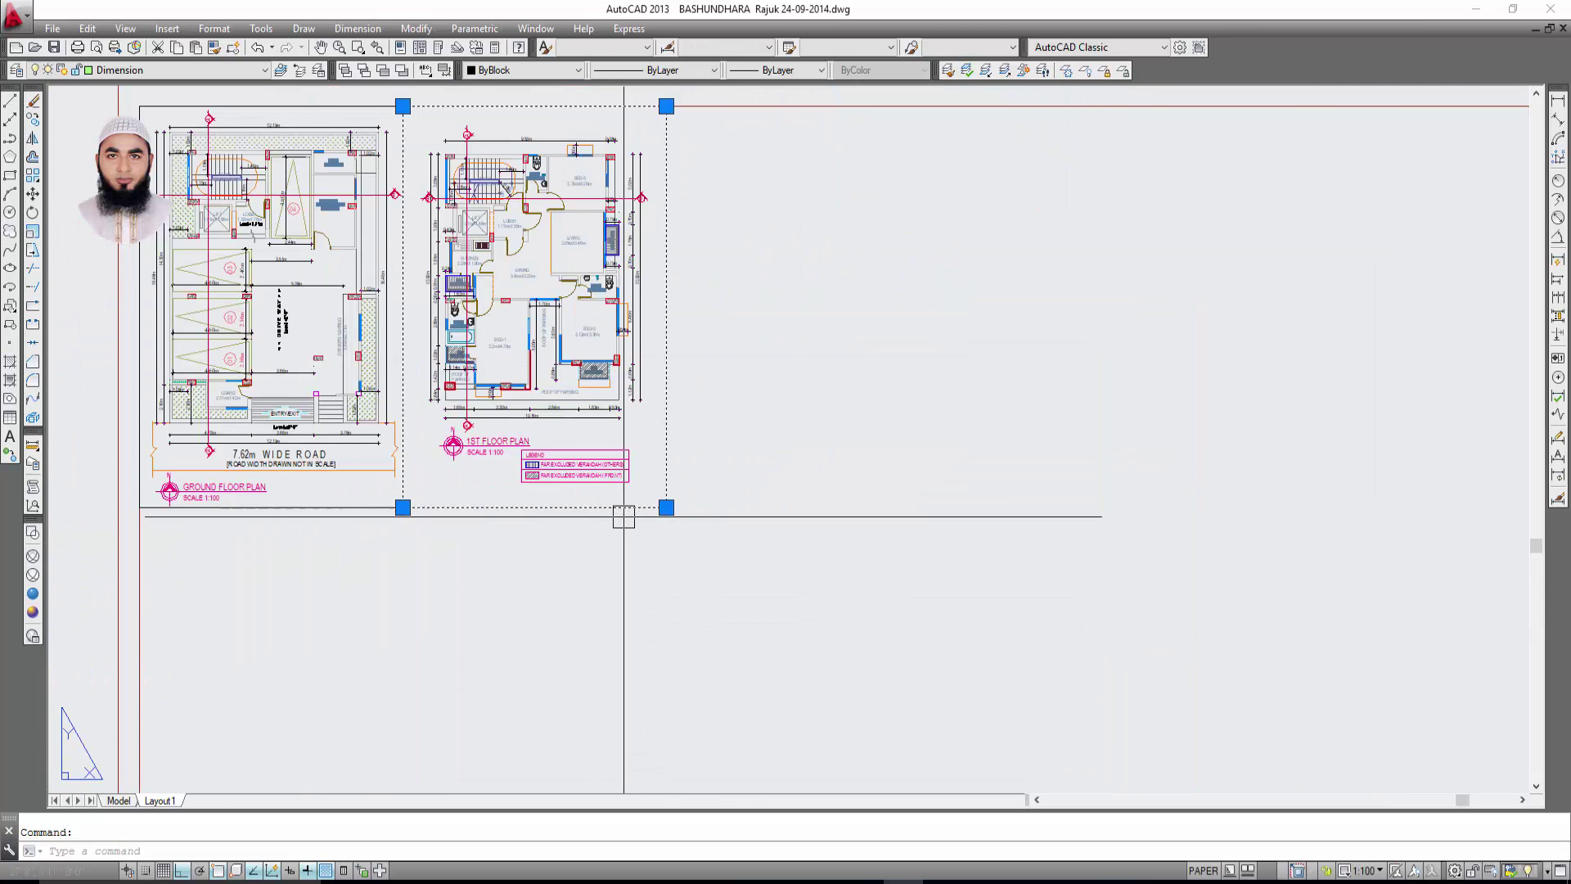
{"action": "scroll", "coordinate": [622, 516], "scroll_direction": "down", "scroll_amount": 2}
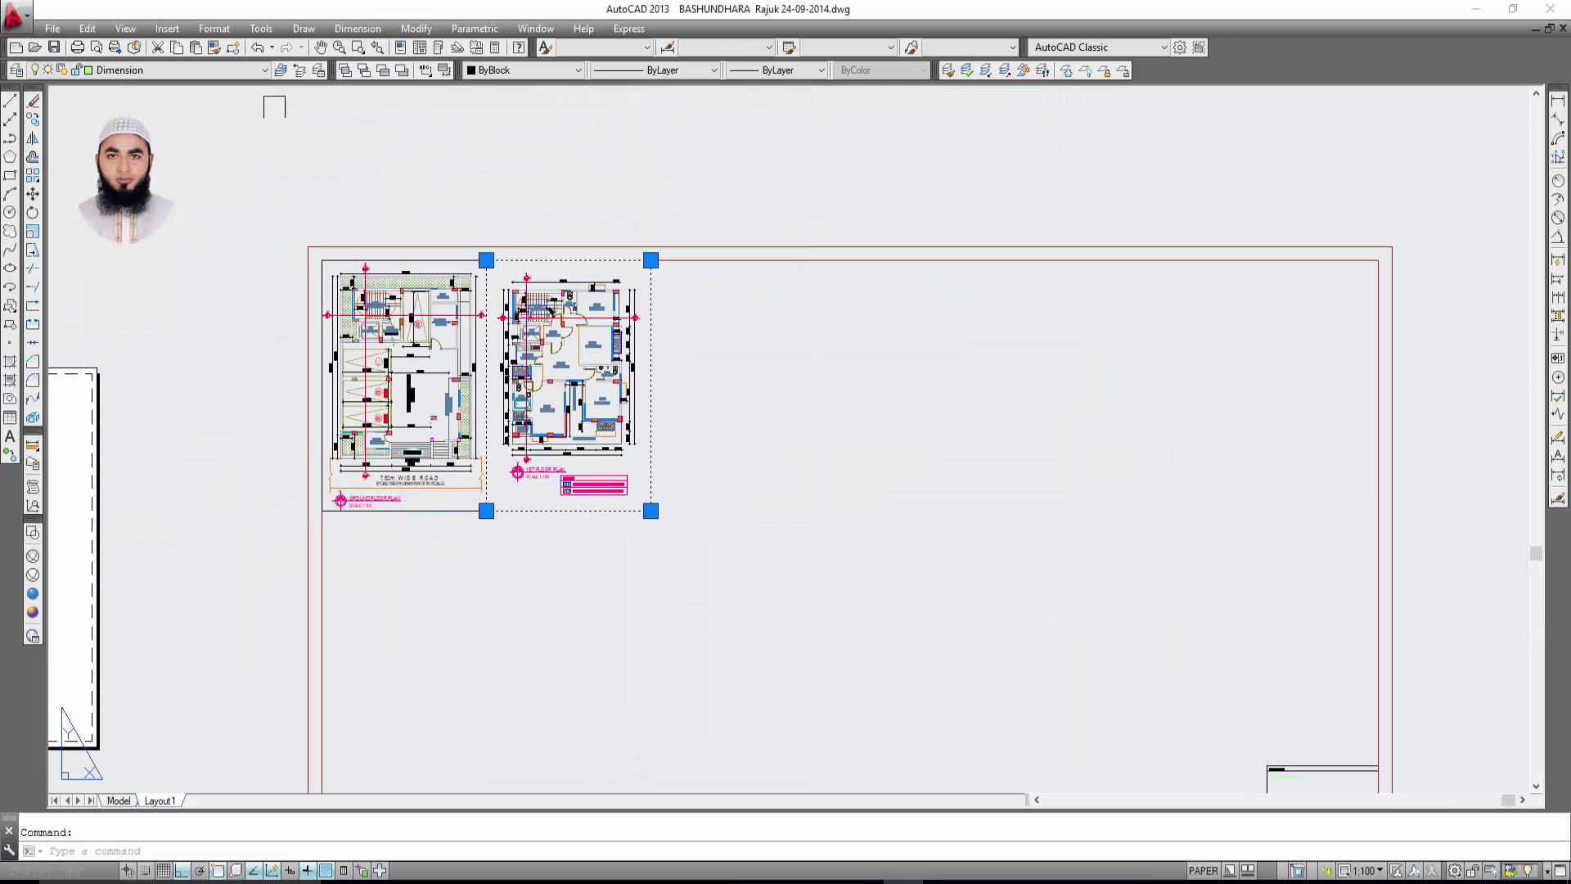
{"action": "left_click", "coordinate": [32, 119]}
{"action": "scroll", "coordinate": [491, 262], "scroll_direction": "up", "scroll_amount": 4}
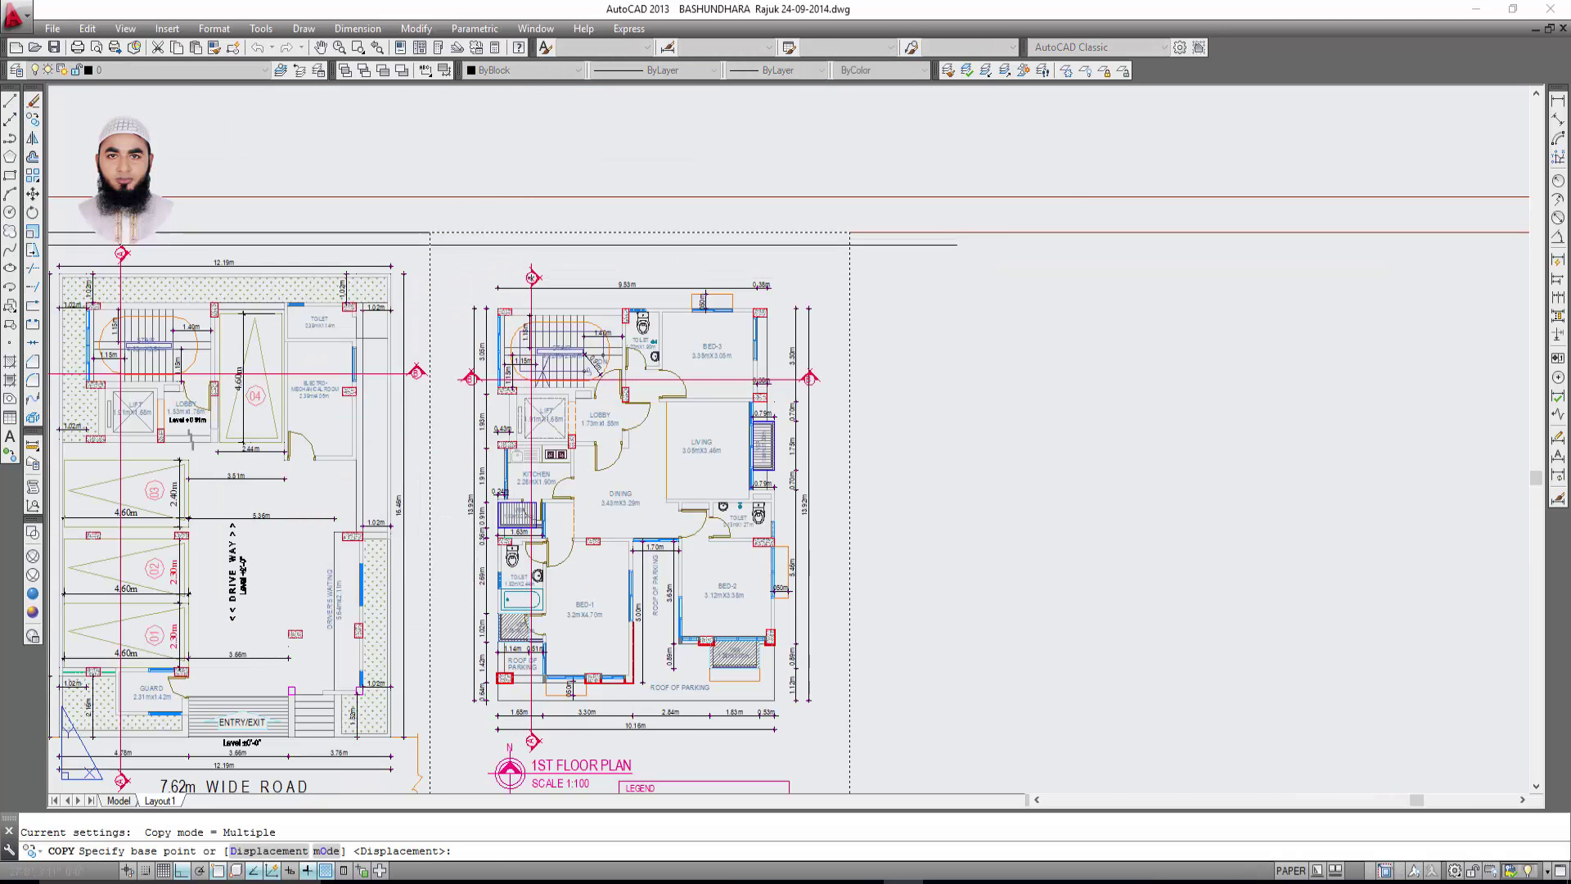
{"action": "left_click", "coordinate": [431, 232]}
{"action": "left_click", "coordinate": [849, 232]}
{"action": "scroll", "coordinate": [849, 231], "scroll_direction": "down", "scroll_amount": 5}
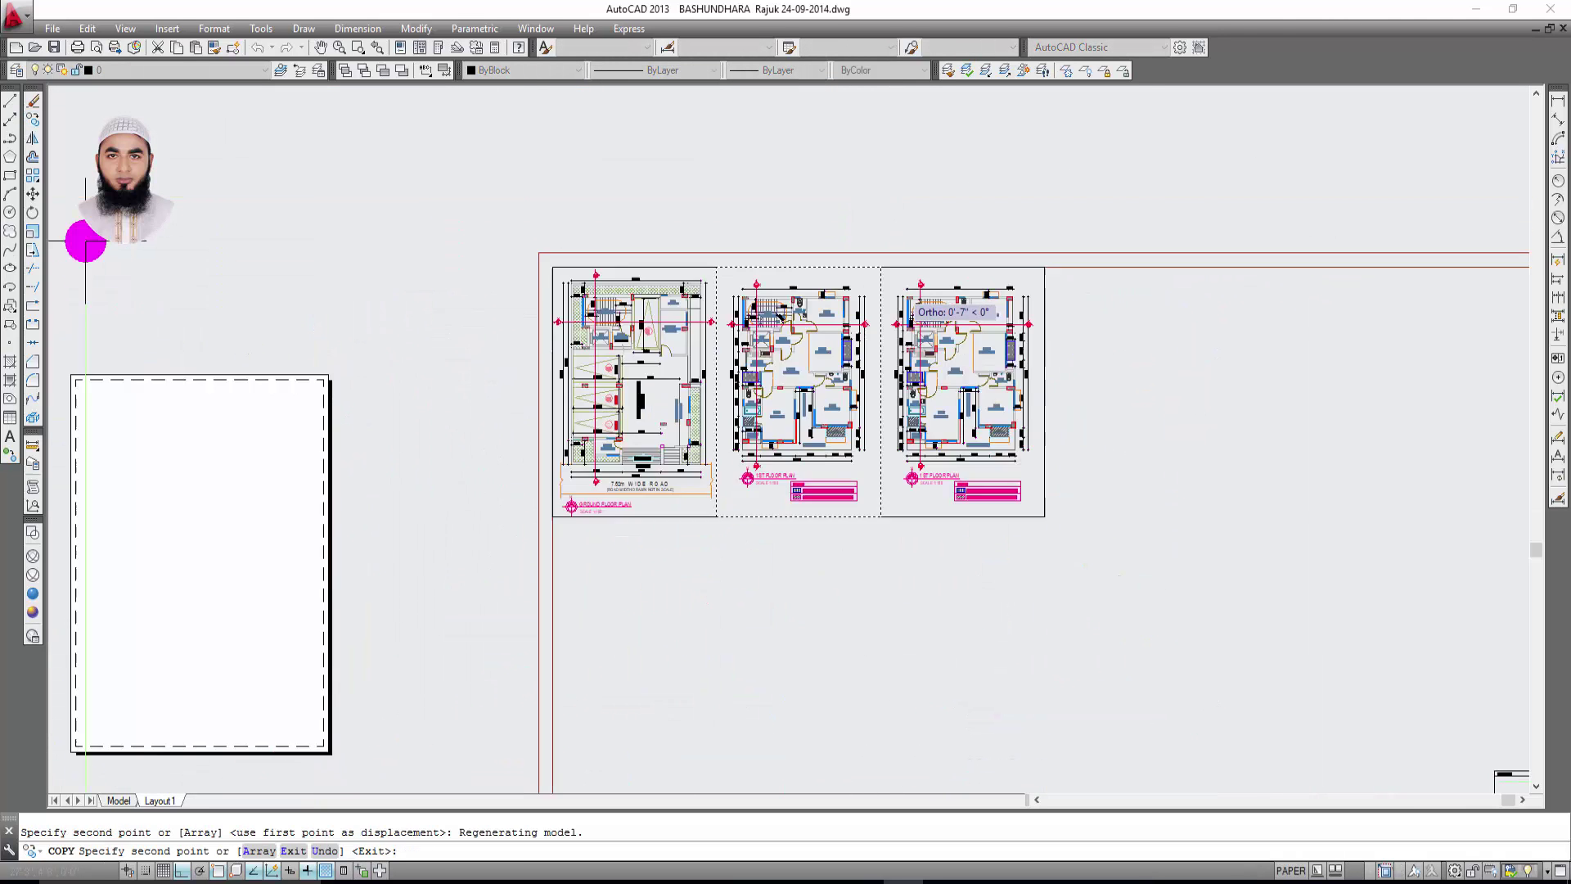
{"action": "key", "text": "Escape"}
Pan across the sheets and back to the newly copied viewport.
{"action": "scroll", "coordinate": [959, 458], "scroll_direction": "down", "scroll_amount": 2}
{"action": "middle_click_drag", "start_coordinate": [842, 439], "coordinate": [1096, 439]}
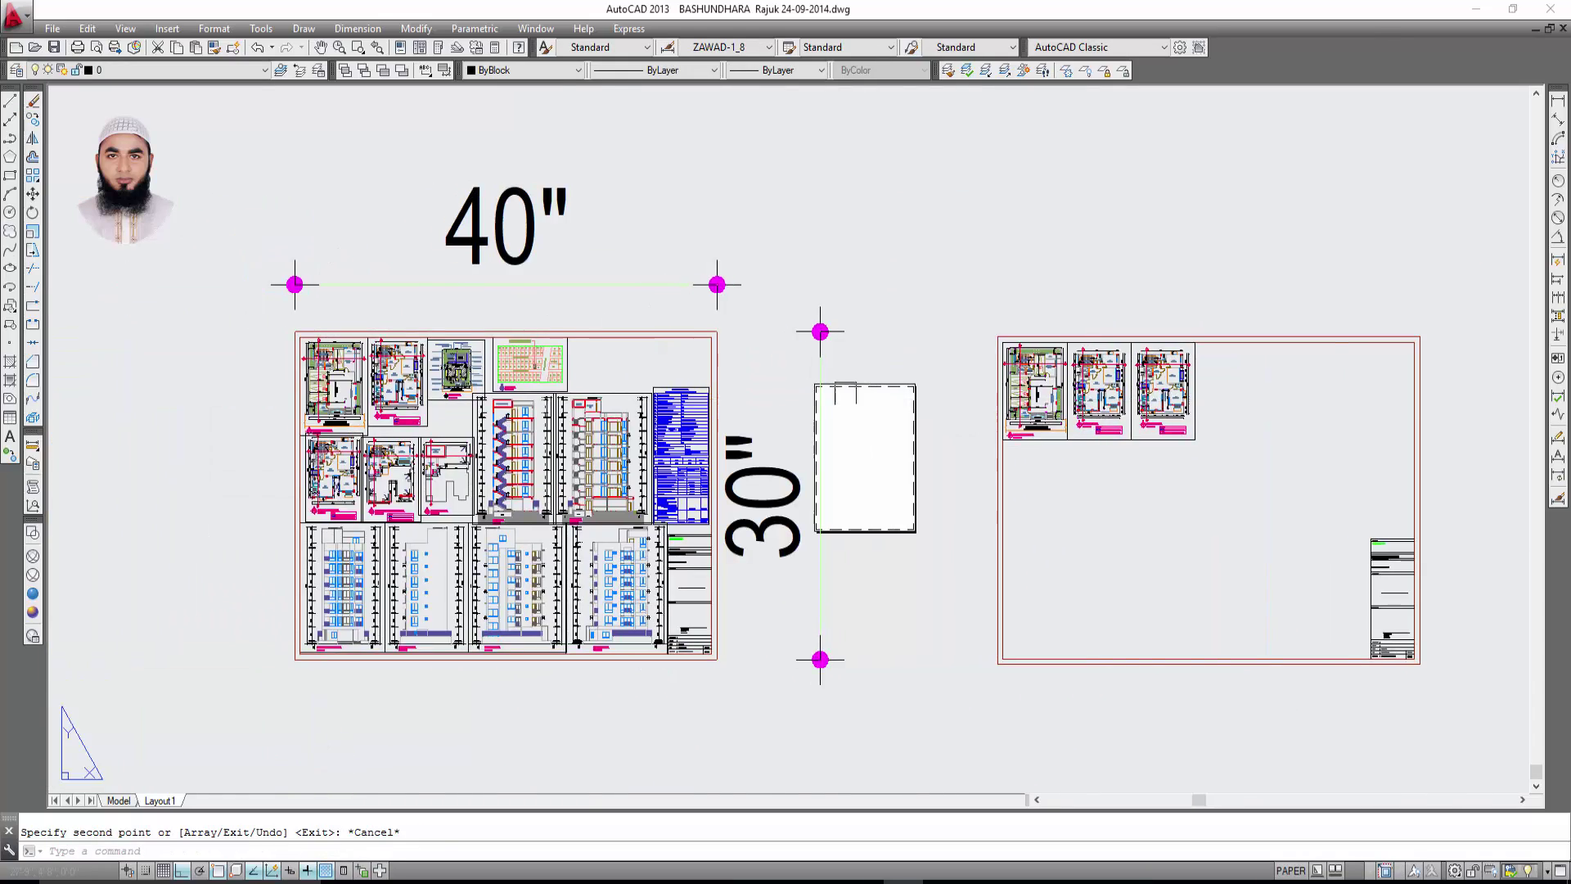
{"action": "scroll", "coordinate": [446, 343], "scroll_direction": "up", "scroll_amount": 4}
{"action": "scroll", "coordinate": [454, 409], "scroll_direction": "up", "scroll_amount": 2}
{"action": "scroll", "coordinate": [454, 409], "scroll_direction": "down", "scroll_amount": 7}
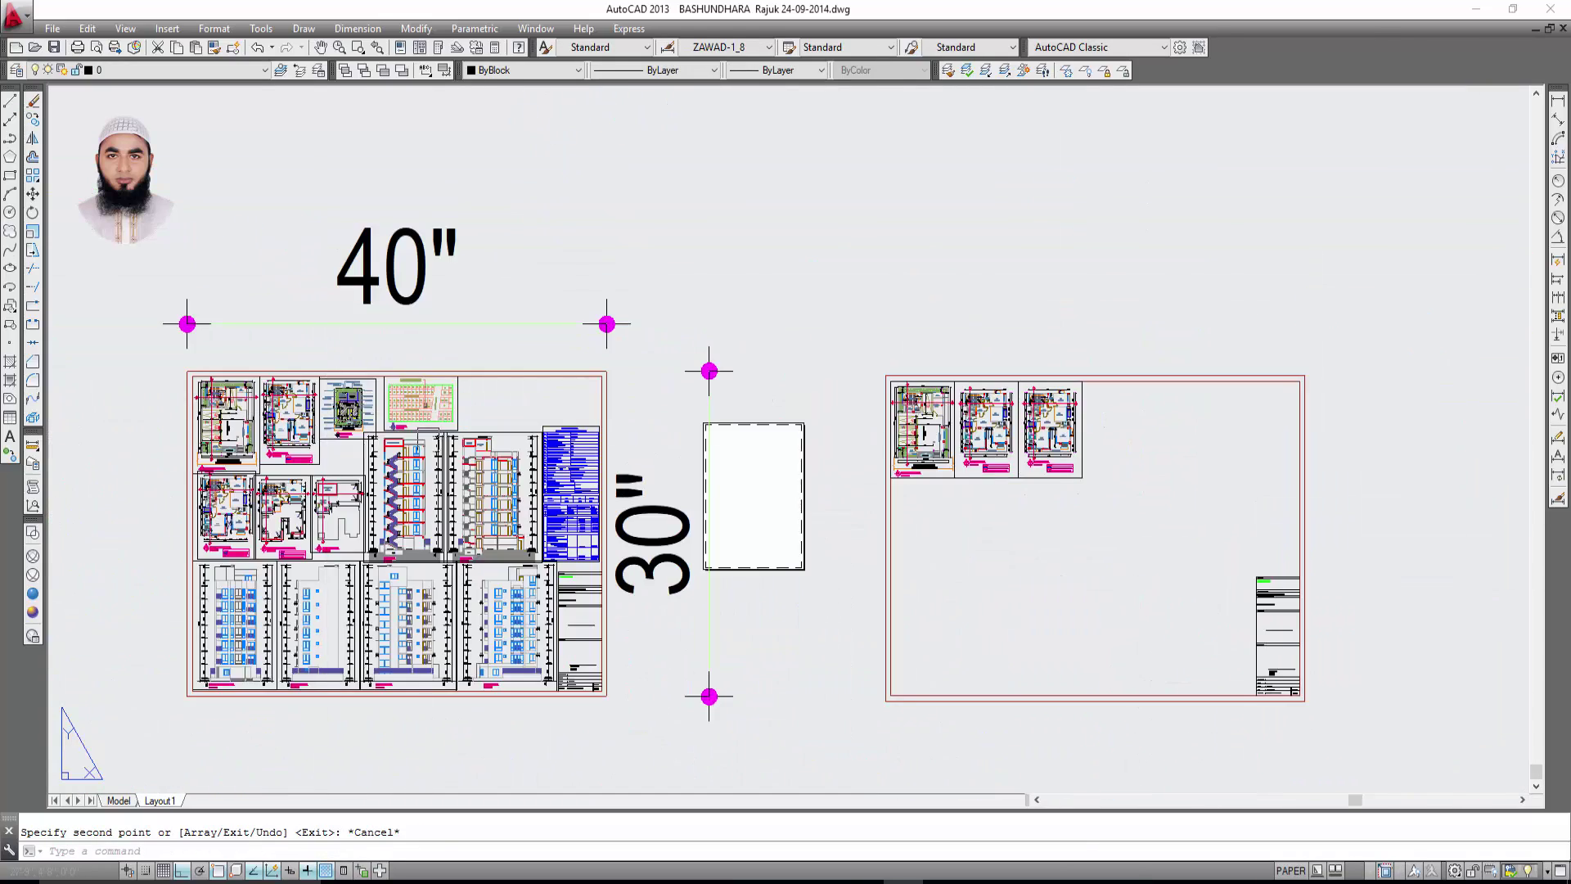
{"action": "middle_click_drag", "start_coordinate": [982, 459], "coordinate": [704, 458]}
{"action": "scroll", "coordinate": [819, 491], "scroll_direction": "up", "scroll_amount": 6}
{"action": "middle_click_drag", "start_coordinate": [893, 507], "coordinate": [827, 507]}
Bring the Layout Plan into the third viewport, zoom it to 1:200 and position it.
{"action": "double_click", "coordinate": [746, 417]}
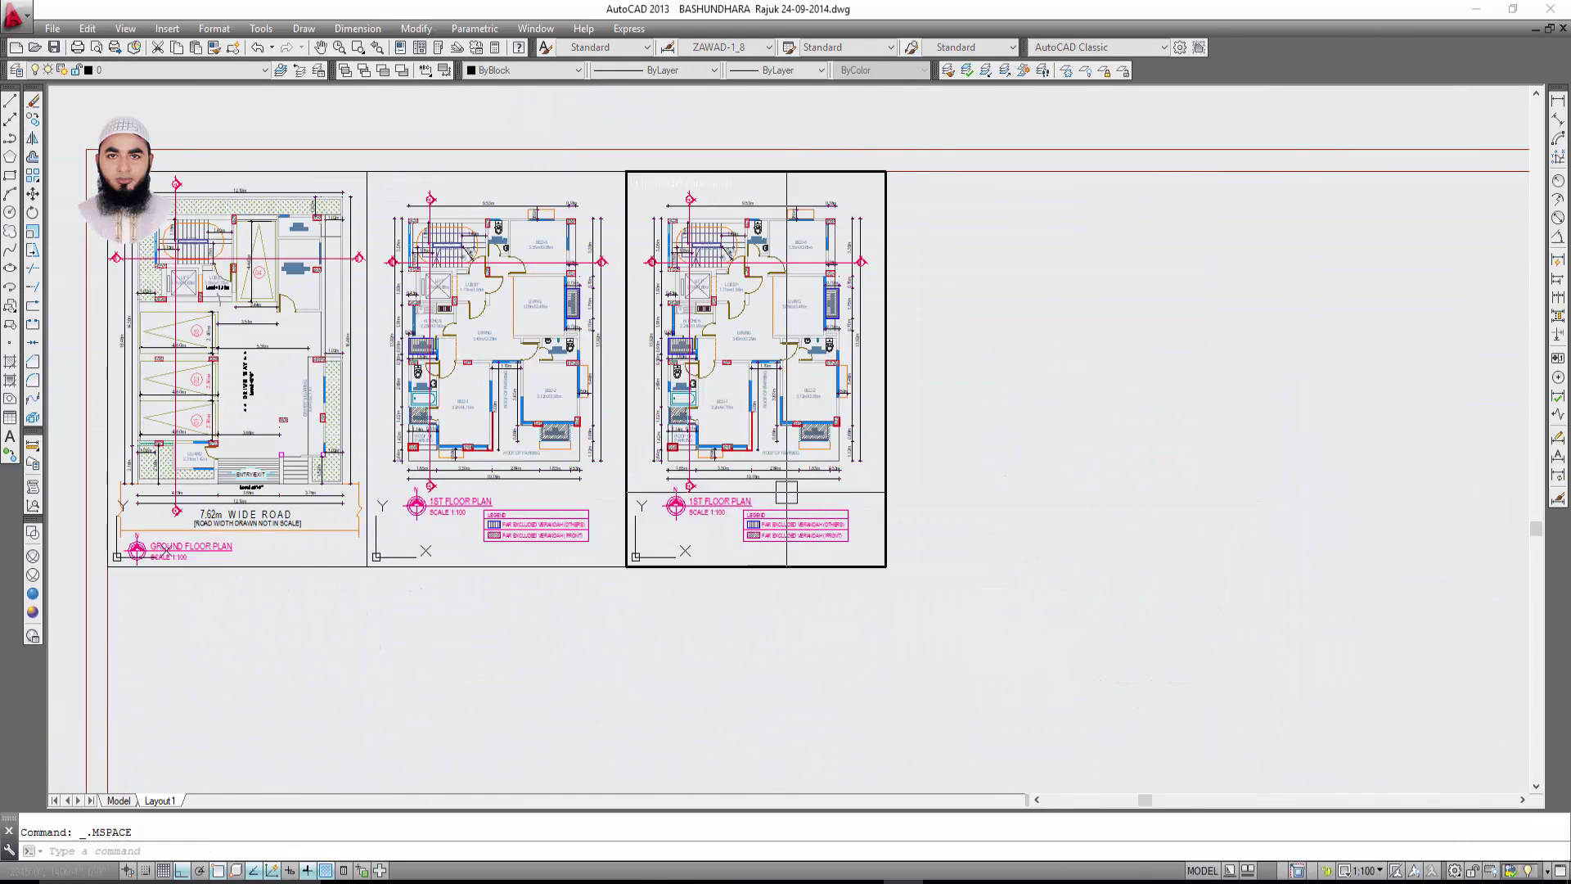
{"action": "scroll", "coordinate": [746, 417], "scroll_direction": "down", "scroll_amount": 5}
{"action": "scroll", "coordinate": [720, 393], "scroll_direction": "up", "scroll_amount": 6}
{"action": "mouse_move", "coordinate": [712, 344]}
{"action": "middle_mouse_down"}
{"action": "mouse_move", "coordinate": [793, 331]}
{"action": "mouse_move", "coordinate": [810, 356]}
{"action": "middle_mouse_up"}
{"action": "scroll", "coordinate": [785, 368], "scroll_direction": "up", "scroll_amount": 3}
{"action": "scroll", "coordinate": [810, 380], "scroll_direction": "down", "scroll_amount": 3}
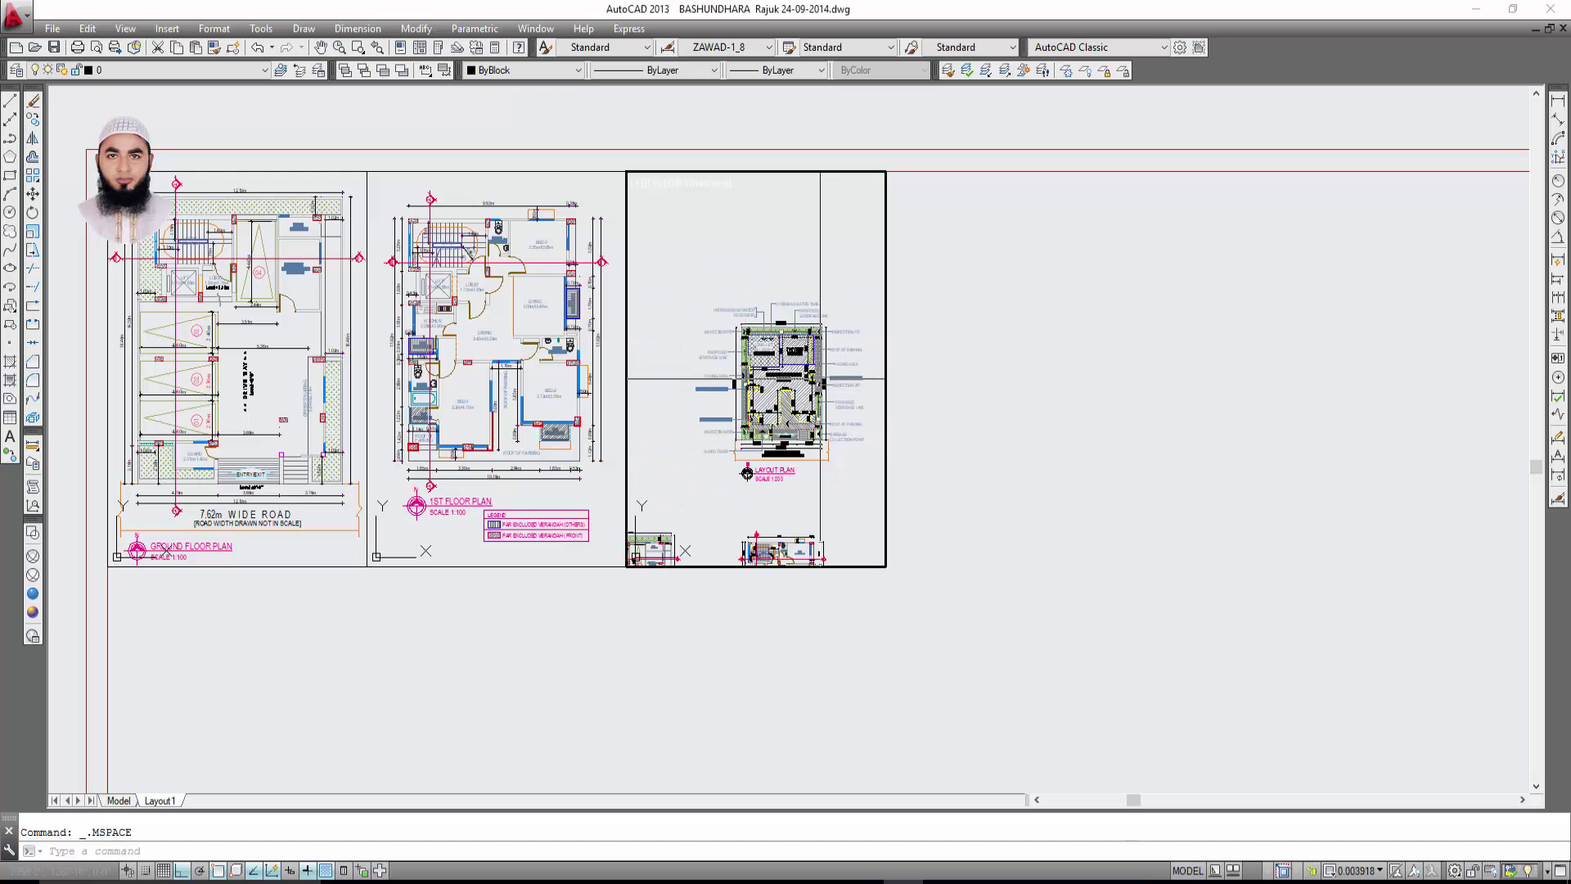
{"action": "type", "text": "z"}
{"action": "key", "text": "Return"}
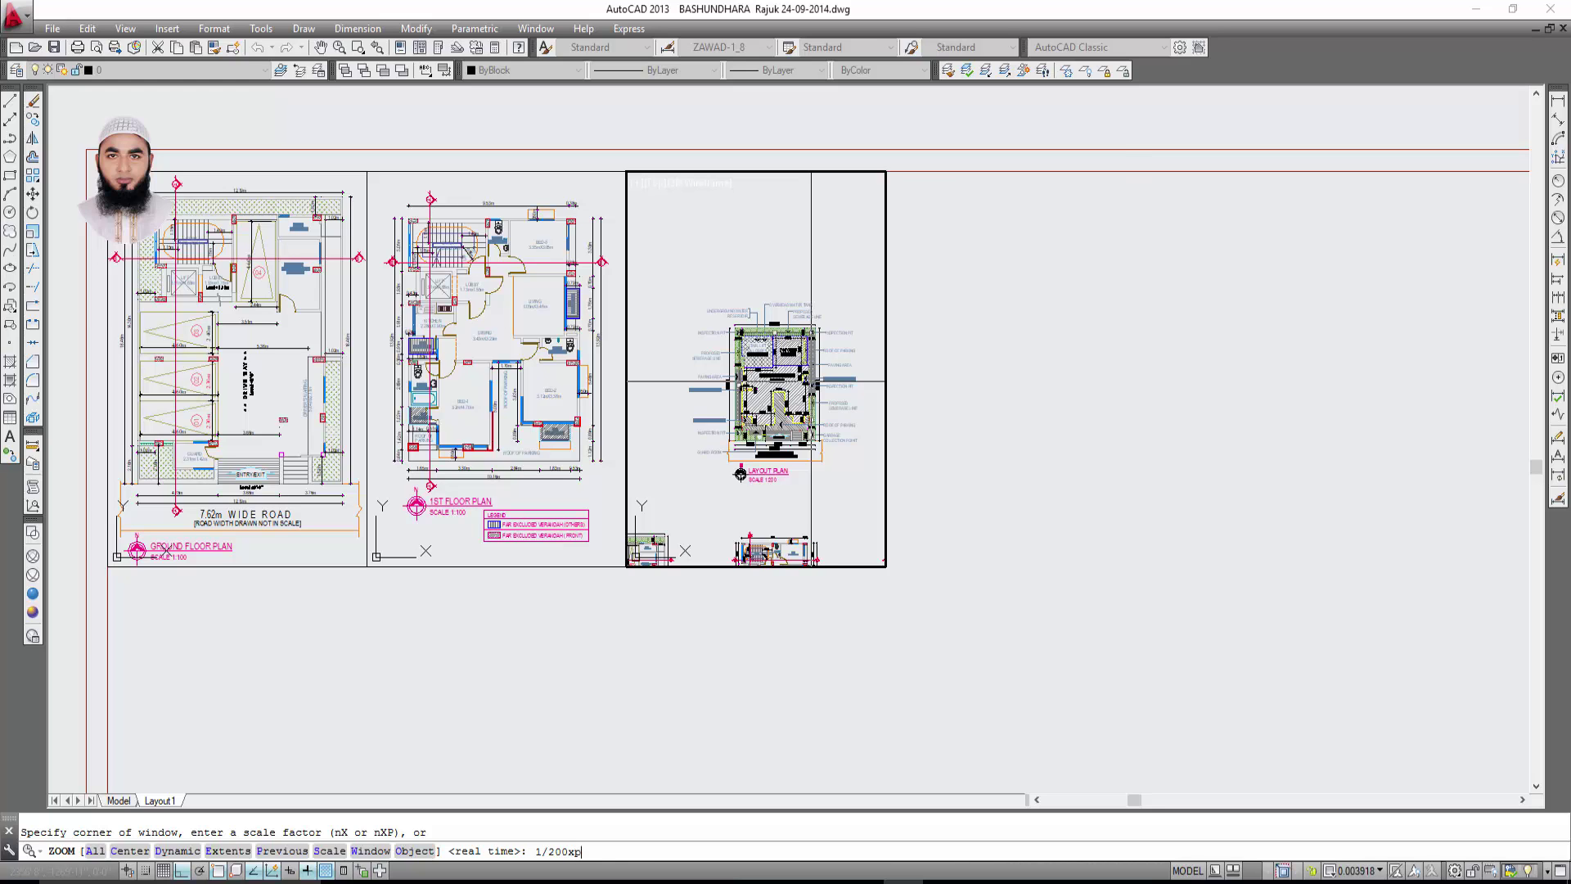
{"action": "key", "text": "Return"}
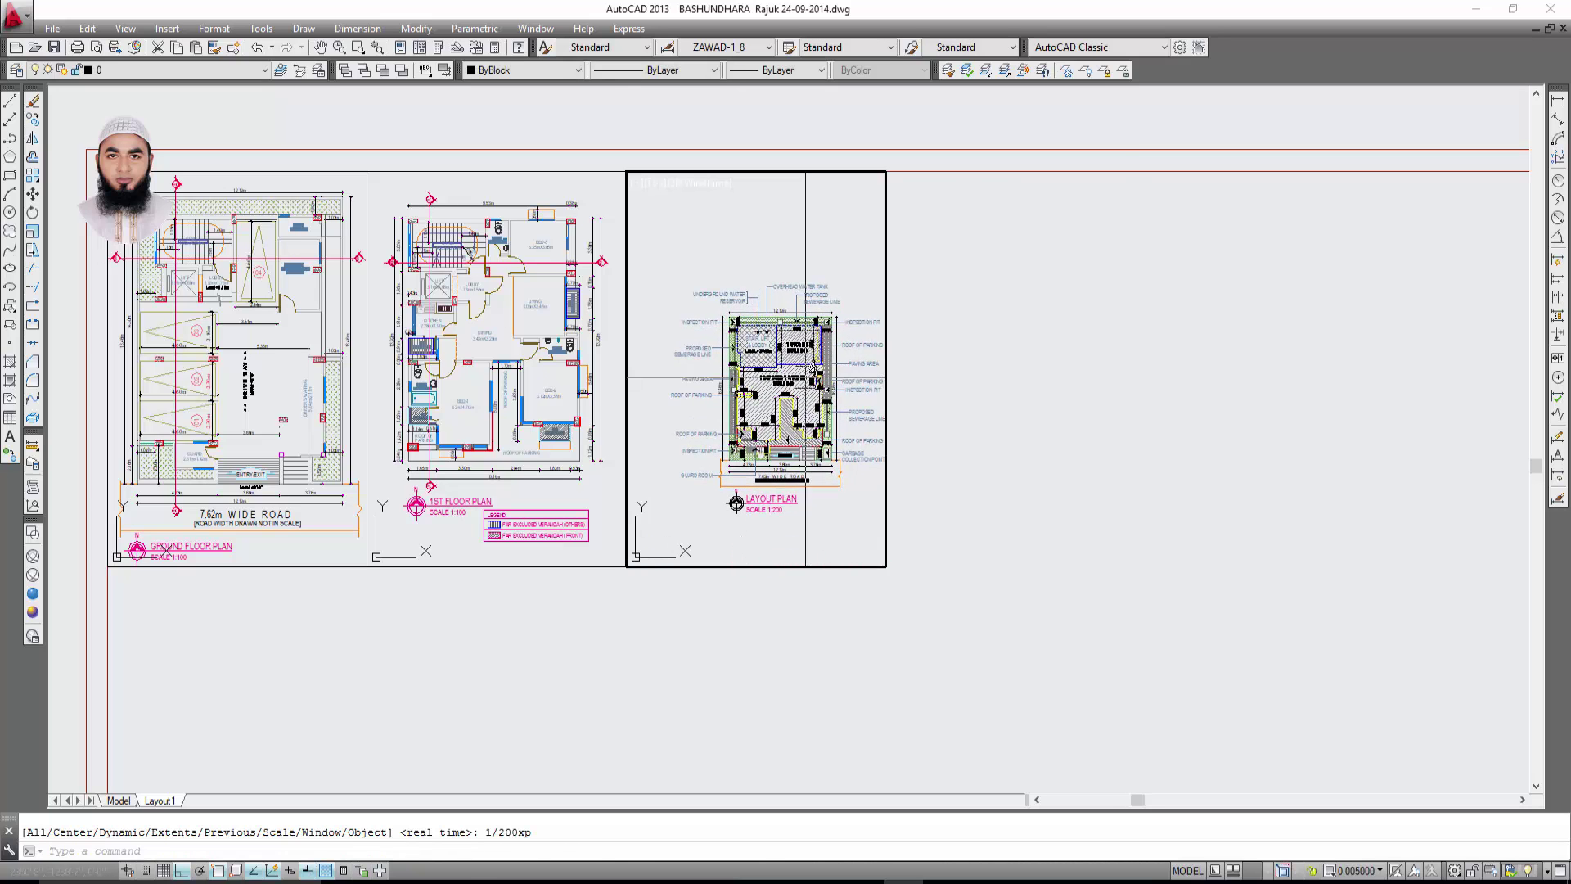
{"action": "middle_click_drag", "start_coordinate": [812, 373], "coordinate": [771, 294]}
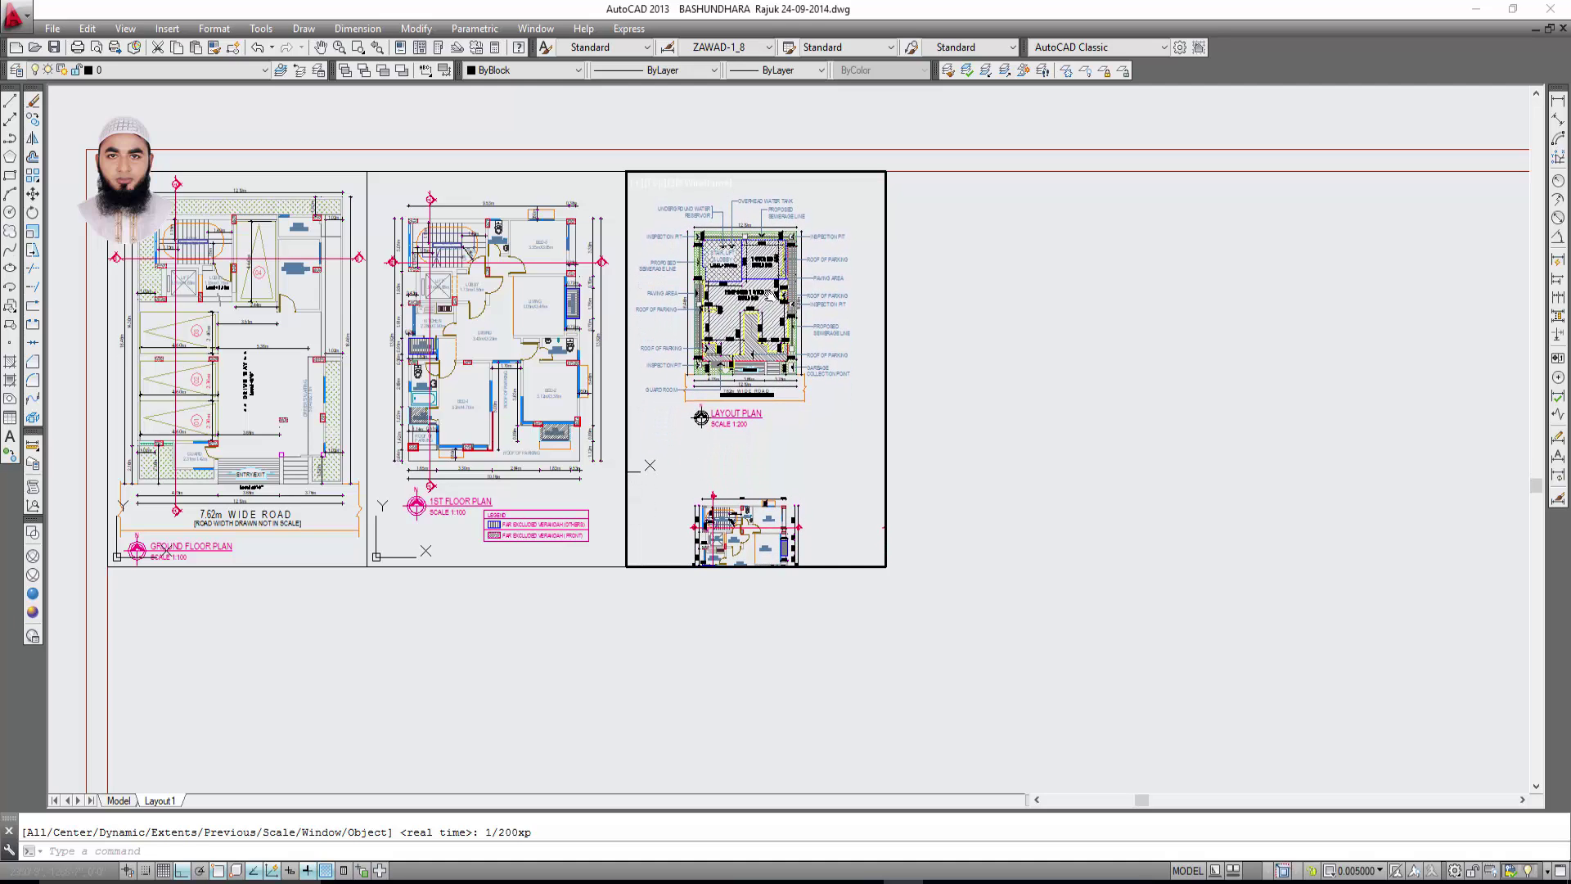
Crop the Layout Plan viewport by raising its bottom edge and slightly lowering its top.
{"action": "key", "text": "Return"}
{"action": "double_click", "coordinate": [968, 542]}
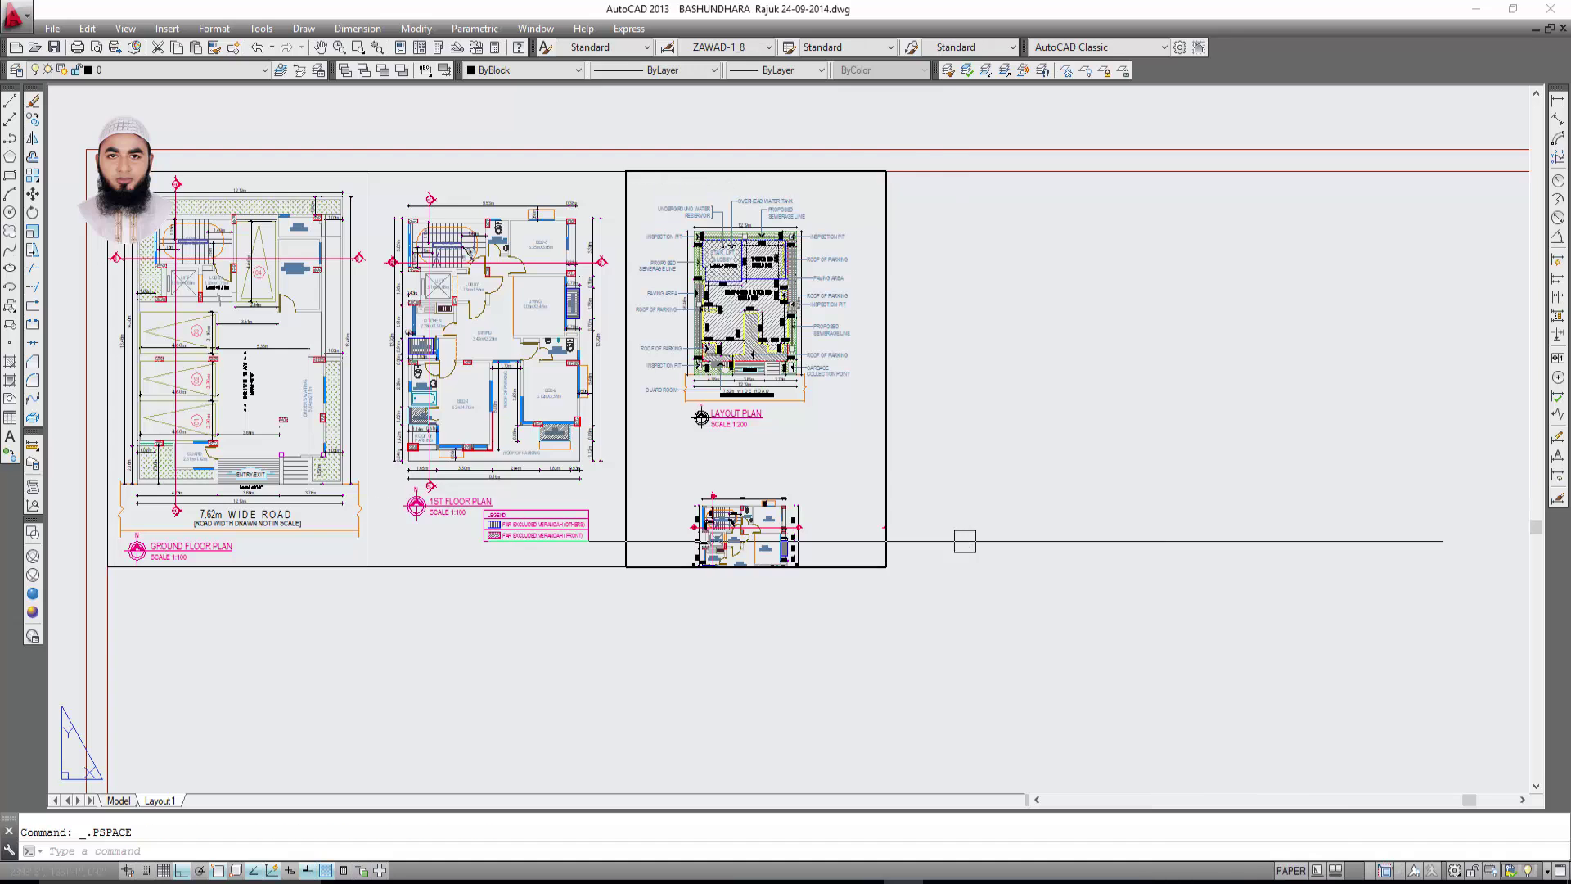
{"action": "left_click", "coordinate": [842, 566]}
{"action": "left_click", "coordinate": [626, 567]}
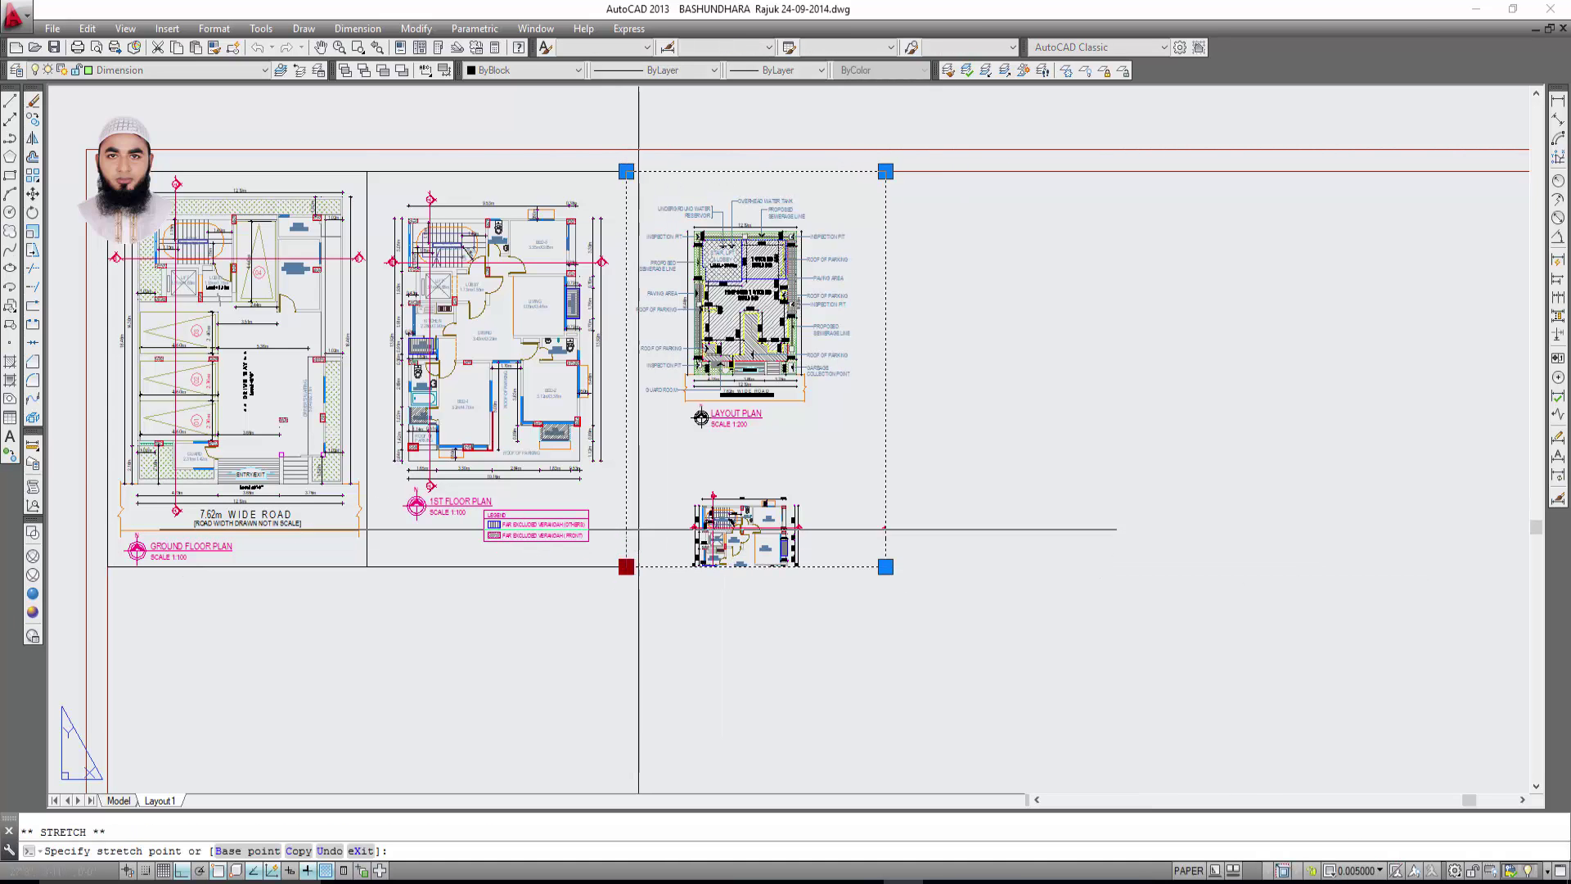
{"action": "left_click", "coordinate": [626, 437]}
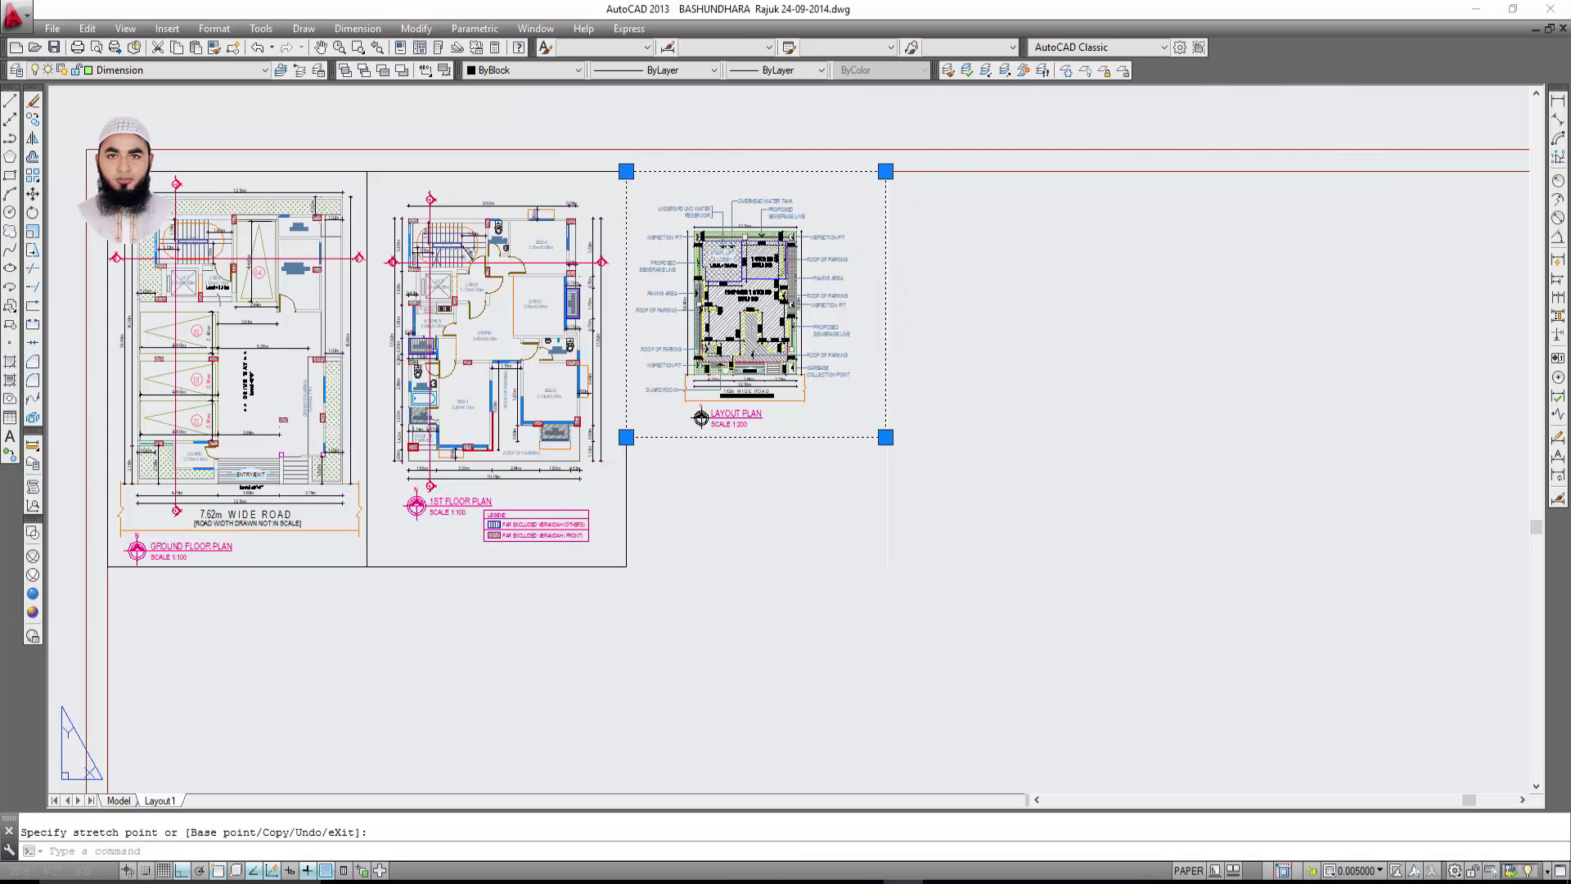
{"action": "left_click", "coordinate": [885, 189]}
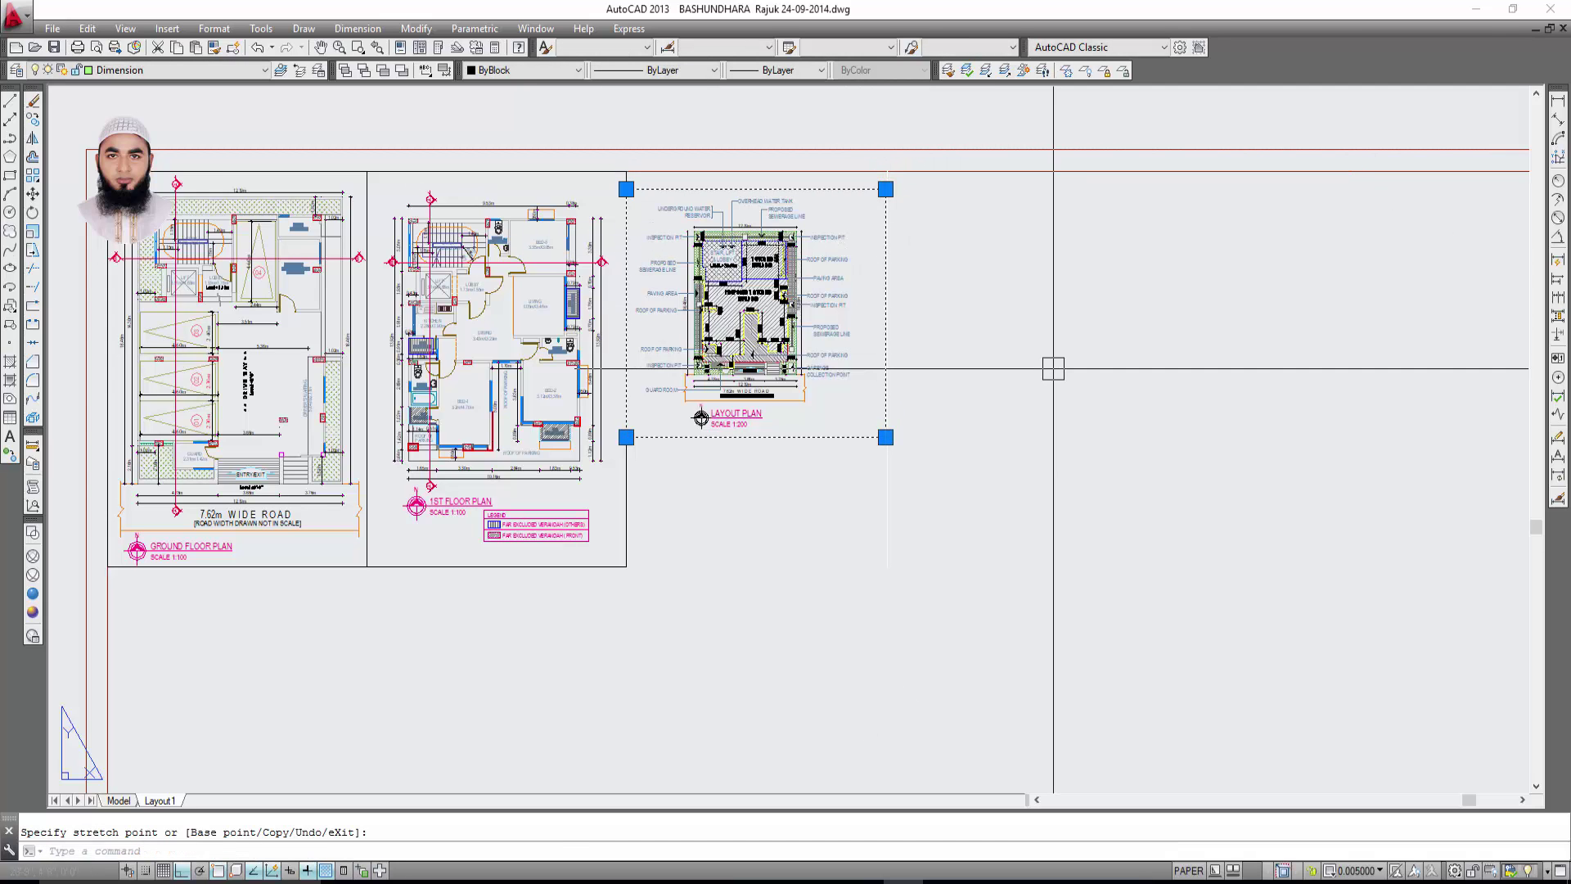
{"action": "key", "text": "Escape"}
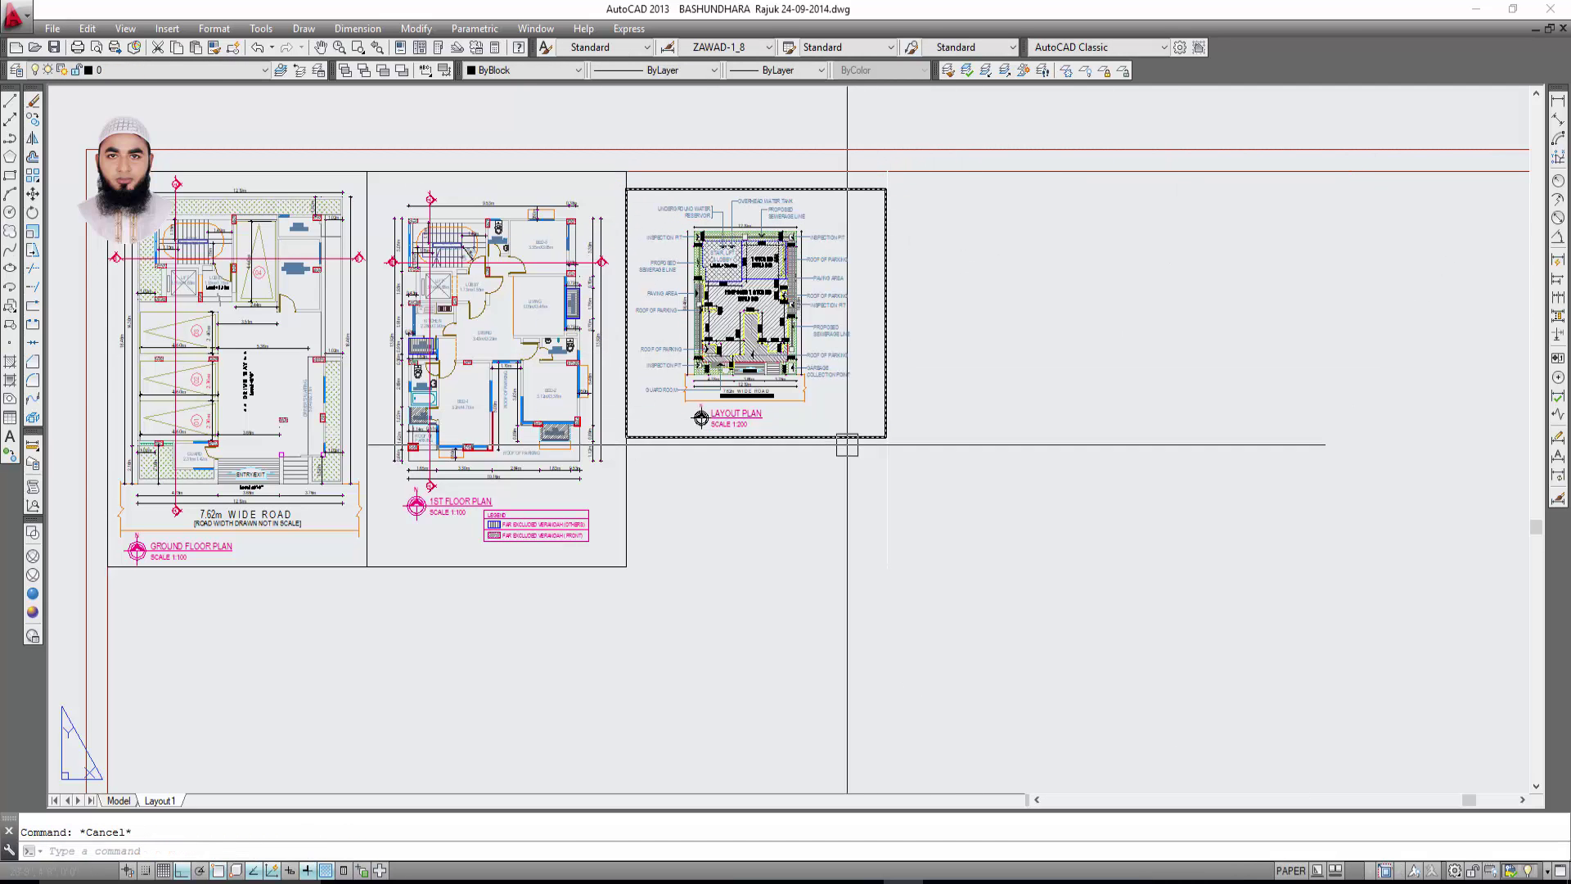
{"action": "left_click", "coordinate": [845, 437]}
{"action": "key", "text": "Escape"}
Pan across the sheet and select the ground floor plan viewport.
{"action": "scroll", "coordinate": [900, 376], "scroll_direction": "down", "scroll_amount": 2}
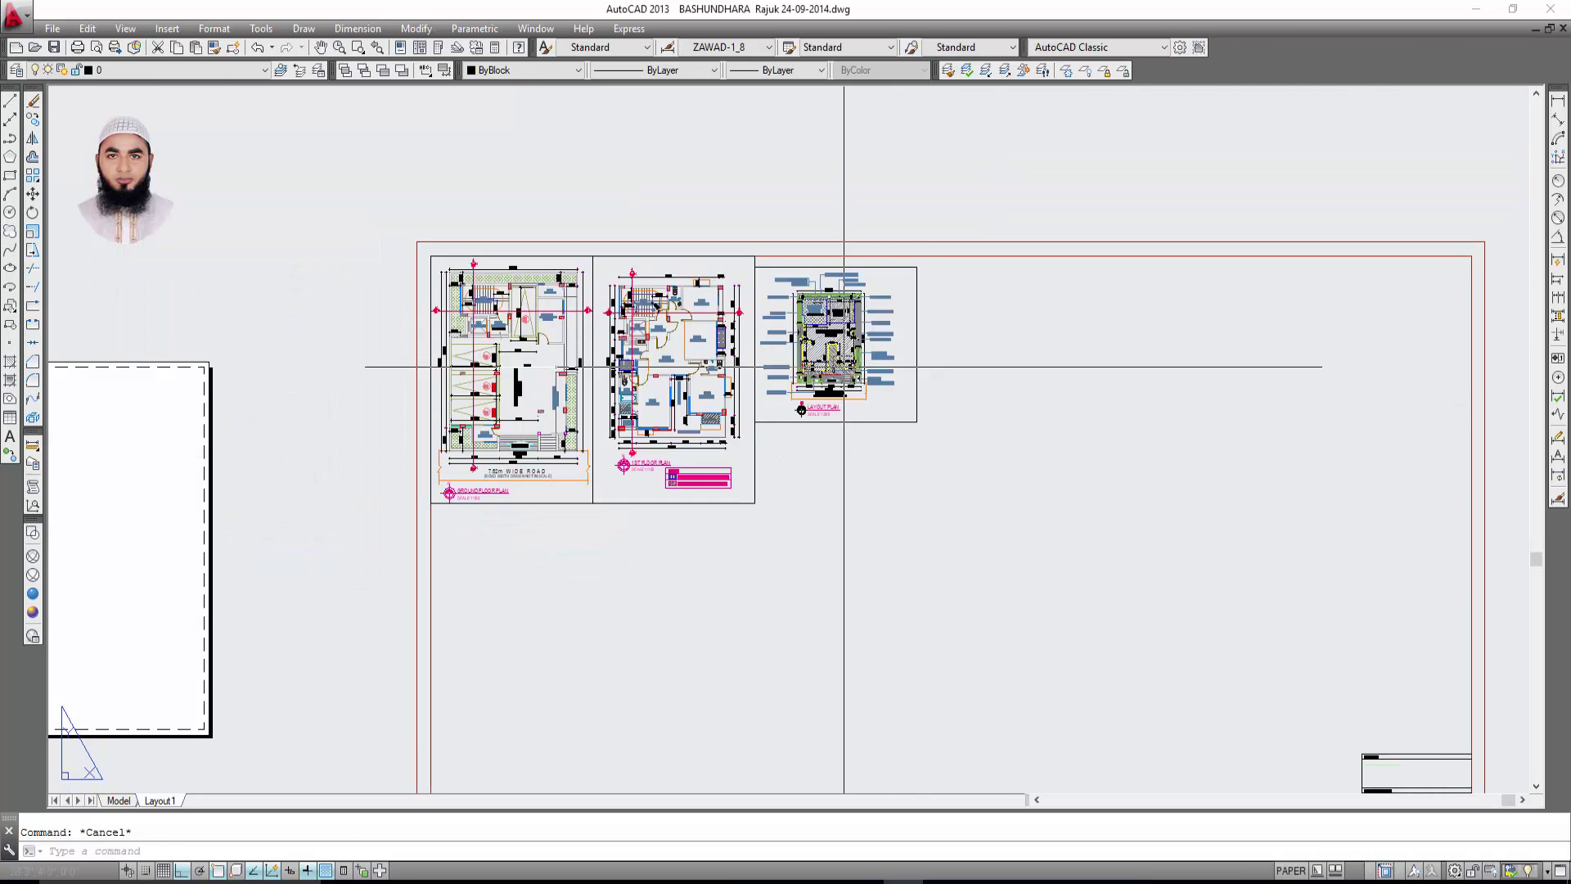
{"action": "scroll", "coordinate": [955, 340], "scroll_direction": "up", "scroll_amount": 8}
{"action": "scroll", "coordinate": [649, 340], "scroll_direction": "down", "scroll_amount": 8}
{"action": "middle_click_drag", "start_coordinate": [851, 353], "coordinate": [1048, 280]}
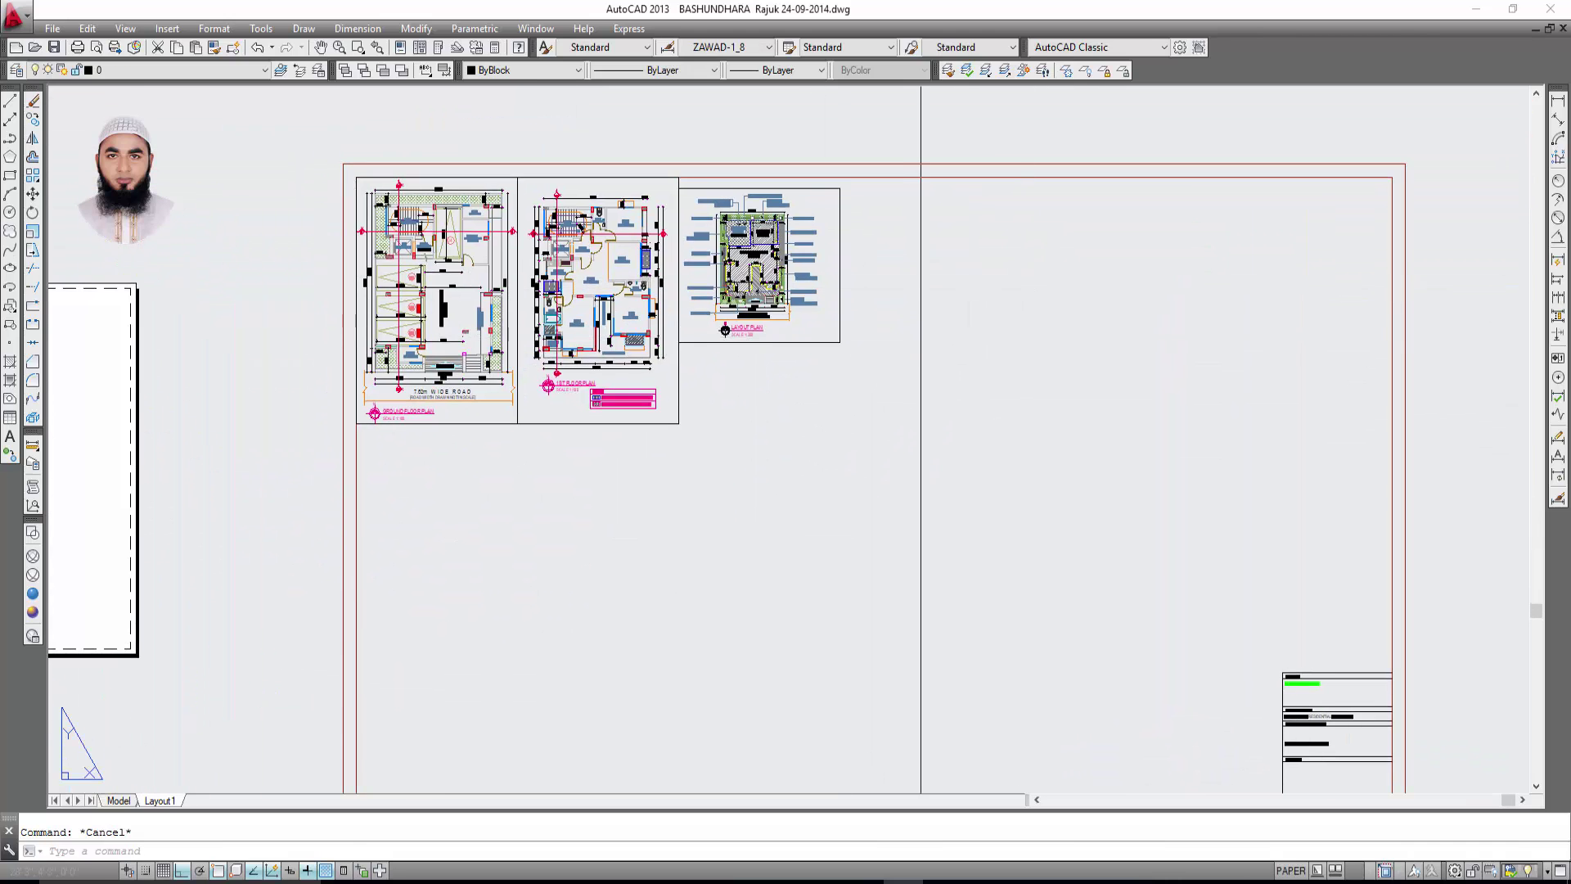
{"action": "scroll", "coordinate": [930, 350], "scroll_direction": "down", "scroll_amount": 6}
{"action": "scroll", "coordinate": [818, 378], "scroll_direction": "up", "scroll_amount": 4}
{"action": "scroll", "coordinate": [871, 381], "scroll_direction": "down", "scroll_amount": 4}
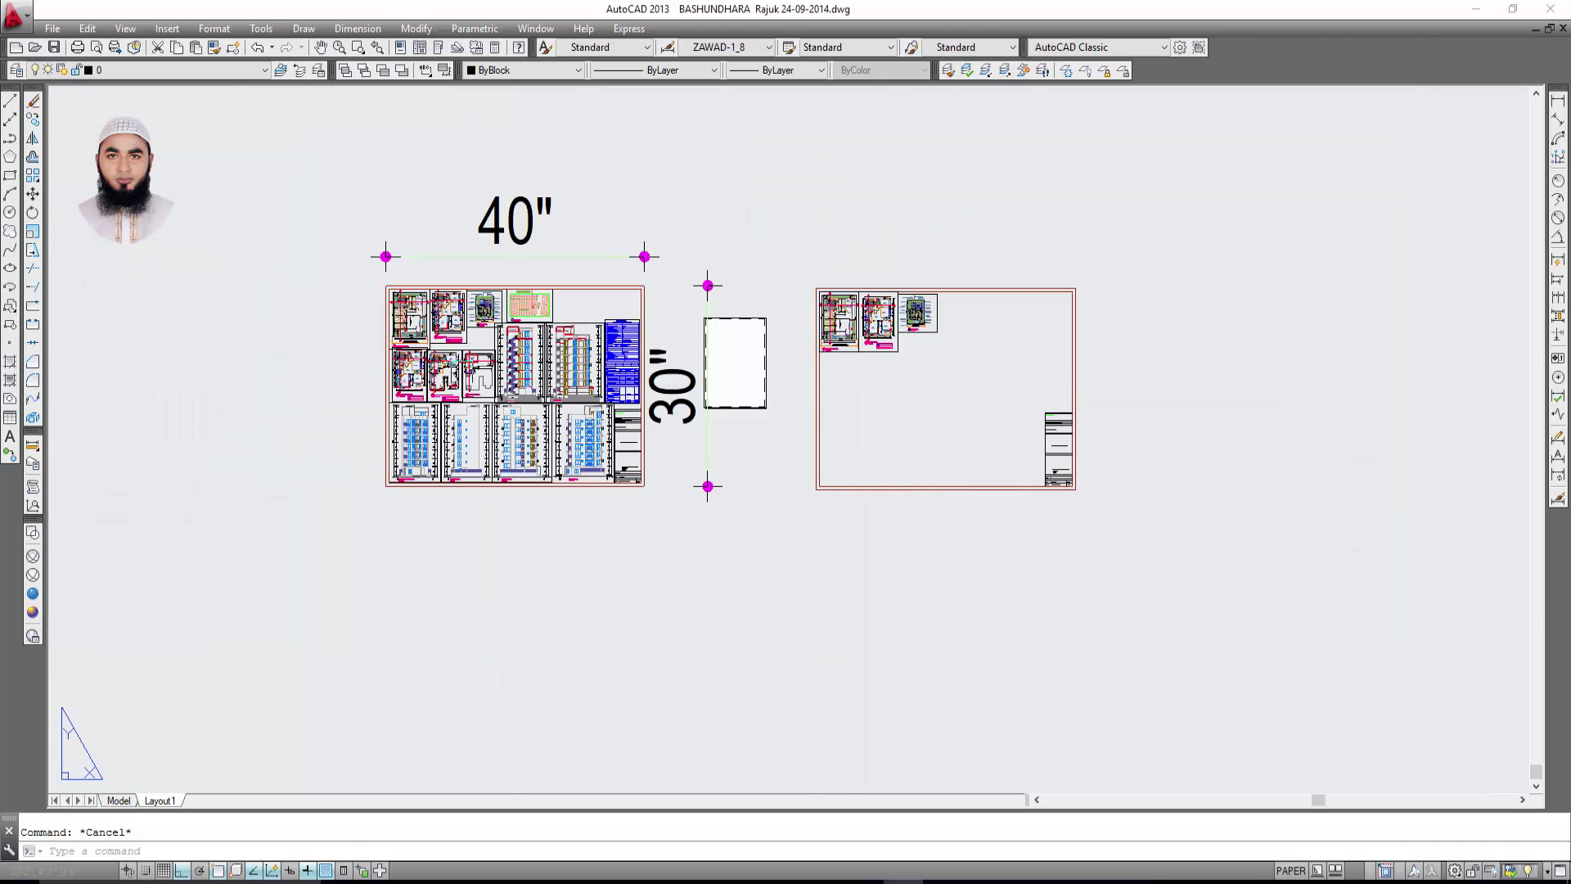
{"action": "scroll", "coordinate": [928, 370], "scroll_direction": "up", "scroll_amount": 4}
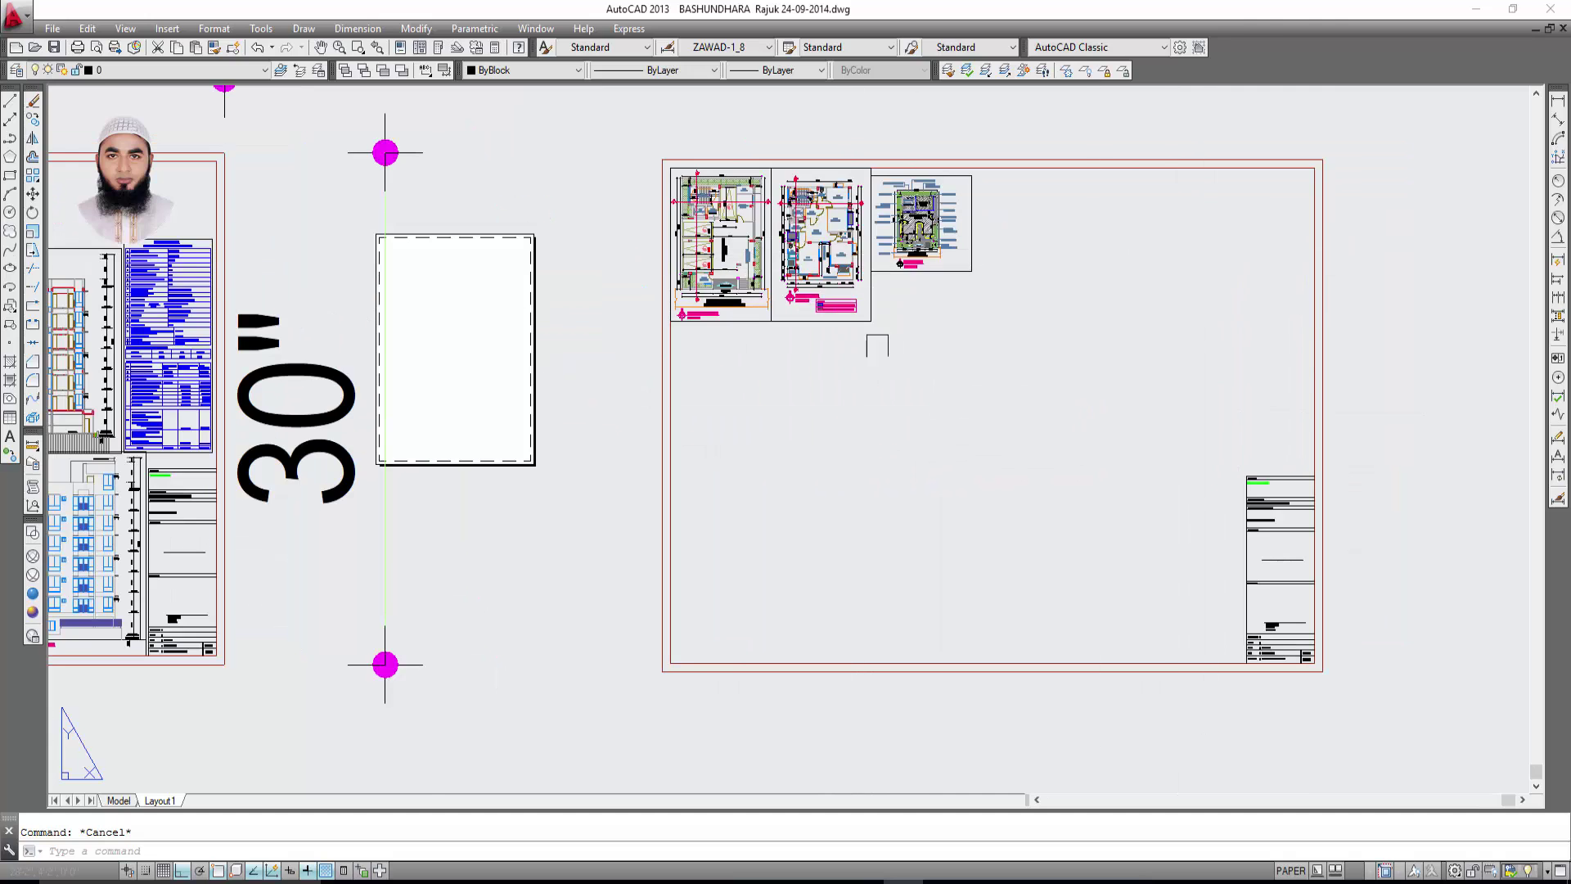
{"action": "middle_click_drag", "start_coordinate": [876, 340], "coordinate": [747, 400]}
{"action": "scroll", "coordinate": [683, 357], "scroll_direction": "up", "scroll_amount": 4}
{"action": "left_click", "coordinate": [700, 376]}
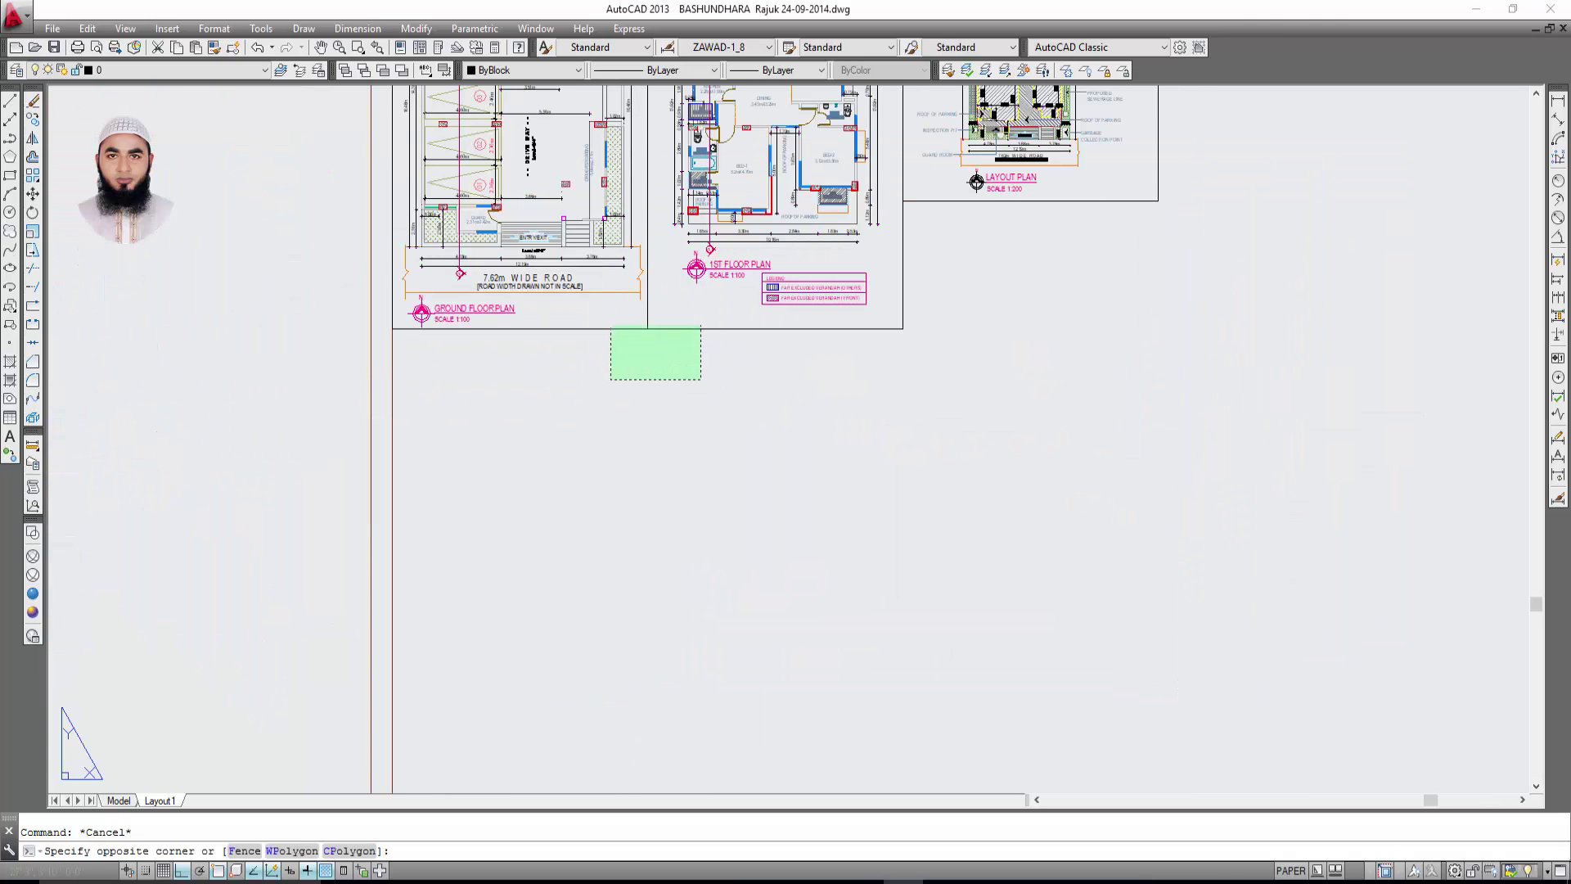
{"action": "left_click", "coordinate": [631, 407]}
{"action": "left_click", "coordinate": [589, 328]}
{"action": "scroll", "coordinate": [599, 413], "scroll_direction": "down", "scroll_amount": 4}
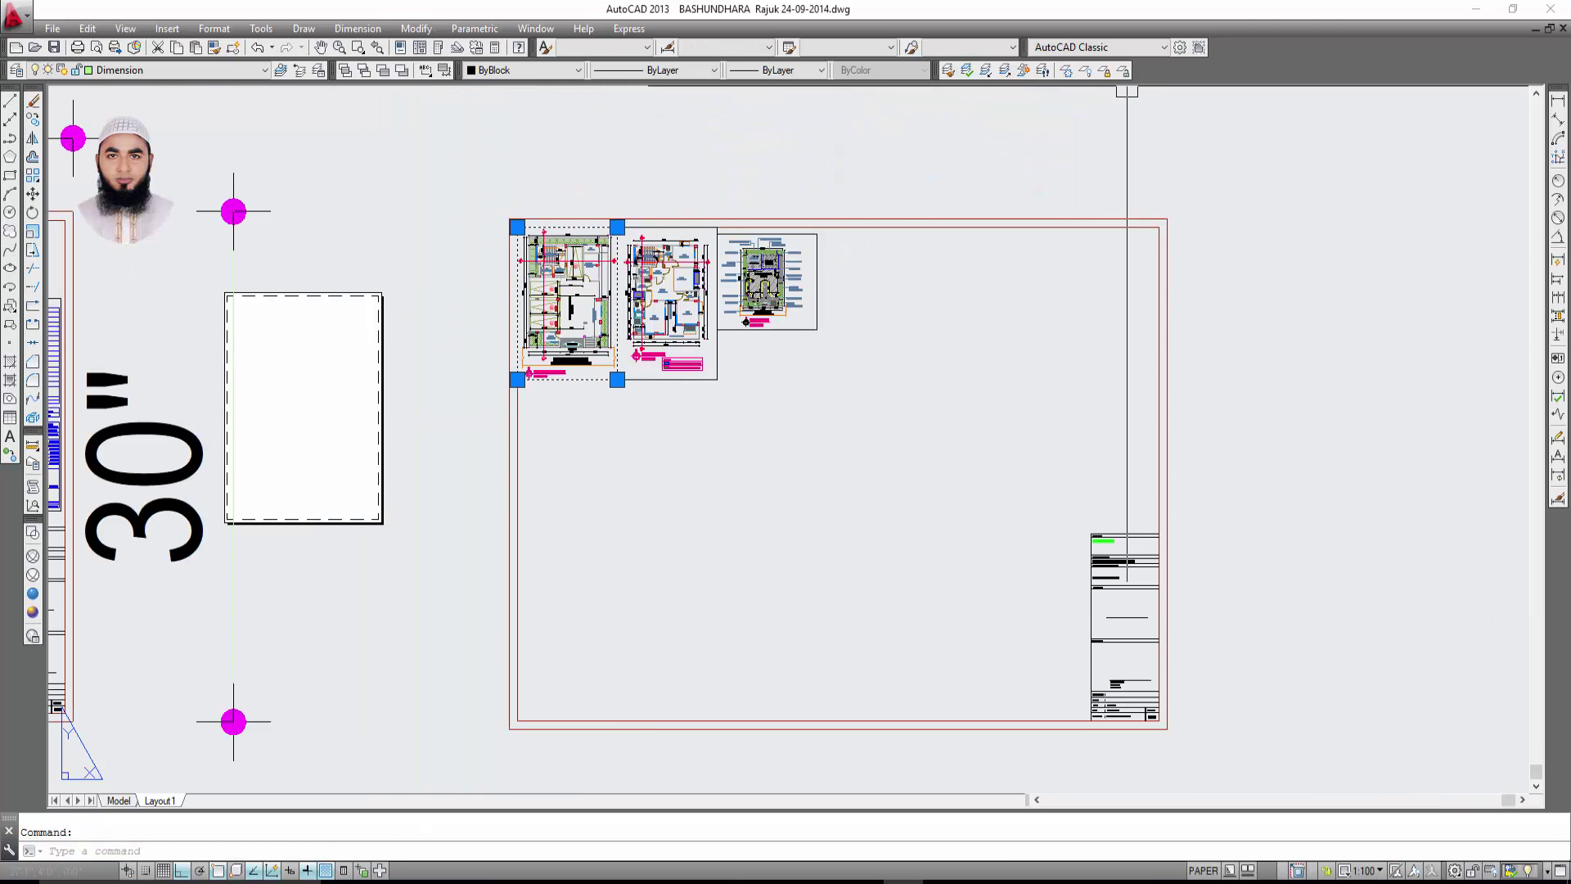
Copy the ground floor viewport and place the copy directly below it.
{"action": "left_click", "coordinate": [33, 120]}
{"action": "scroll", "coordinate": [553, 213], "scroll_direction": "up", "scroll_amount": 4}
{"action": "left_click", "coordinate": [718, 232]}
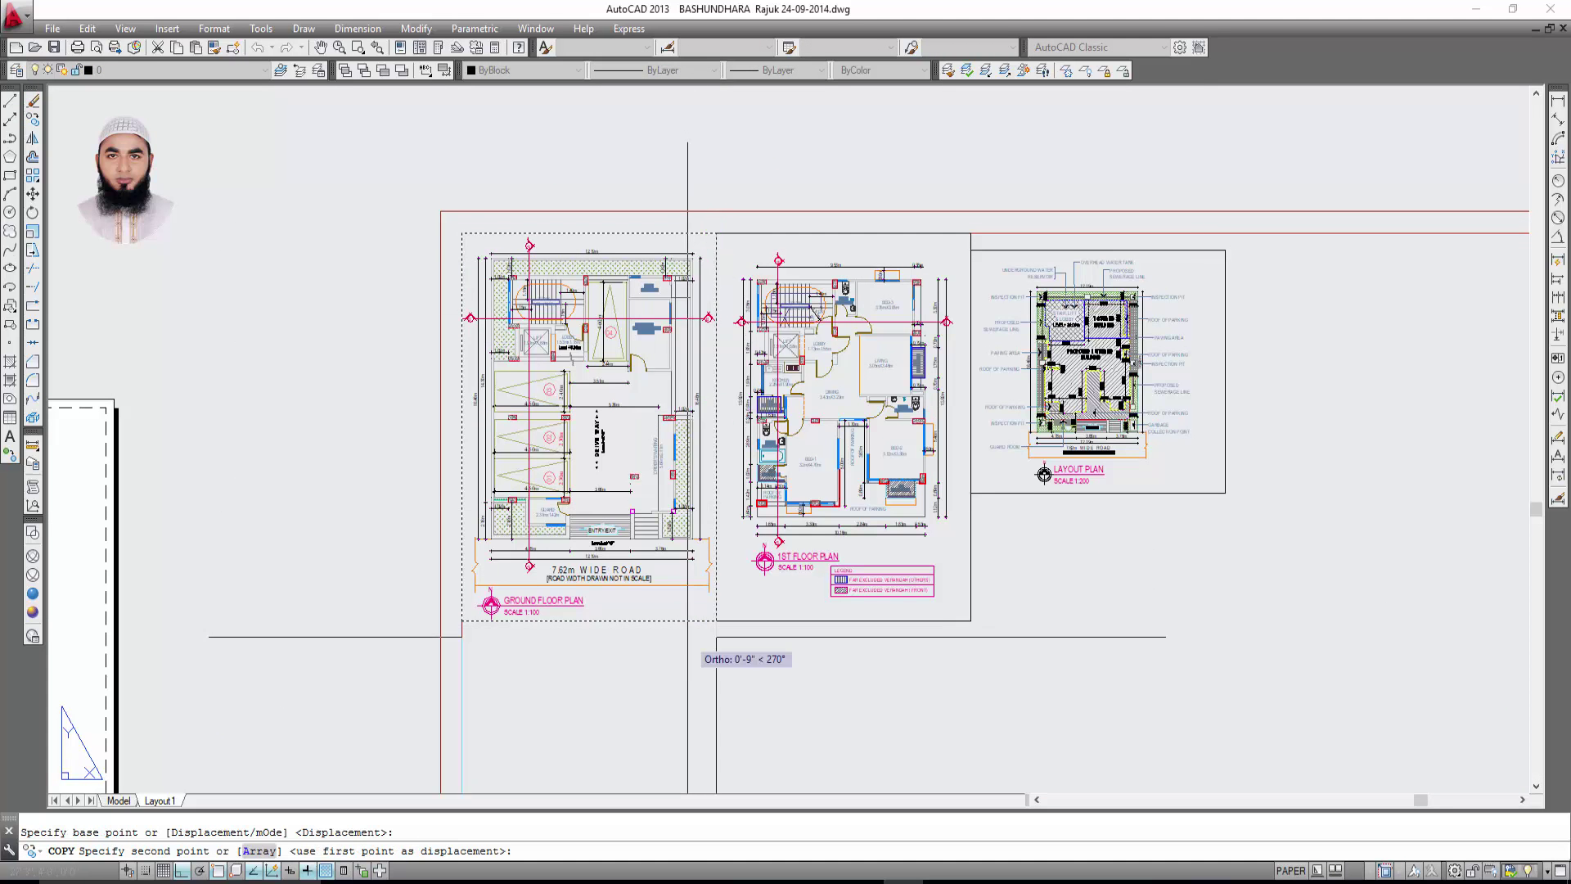
{"action": "left_click", "coordinate": [716, 620]}
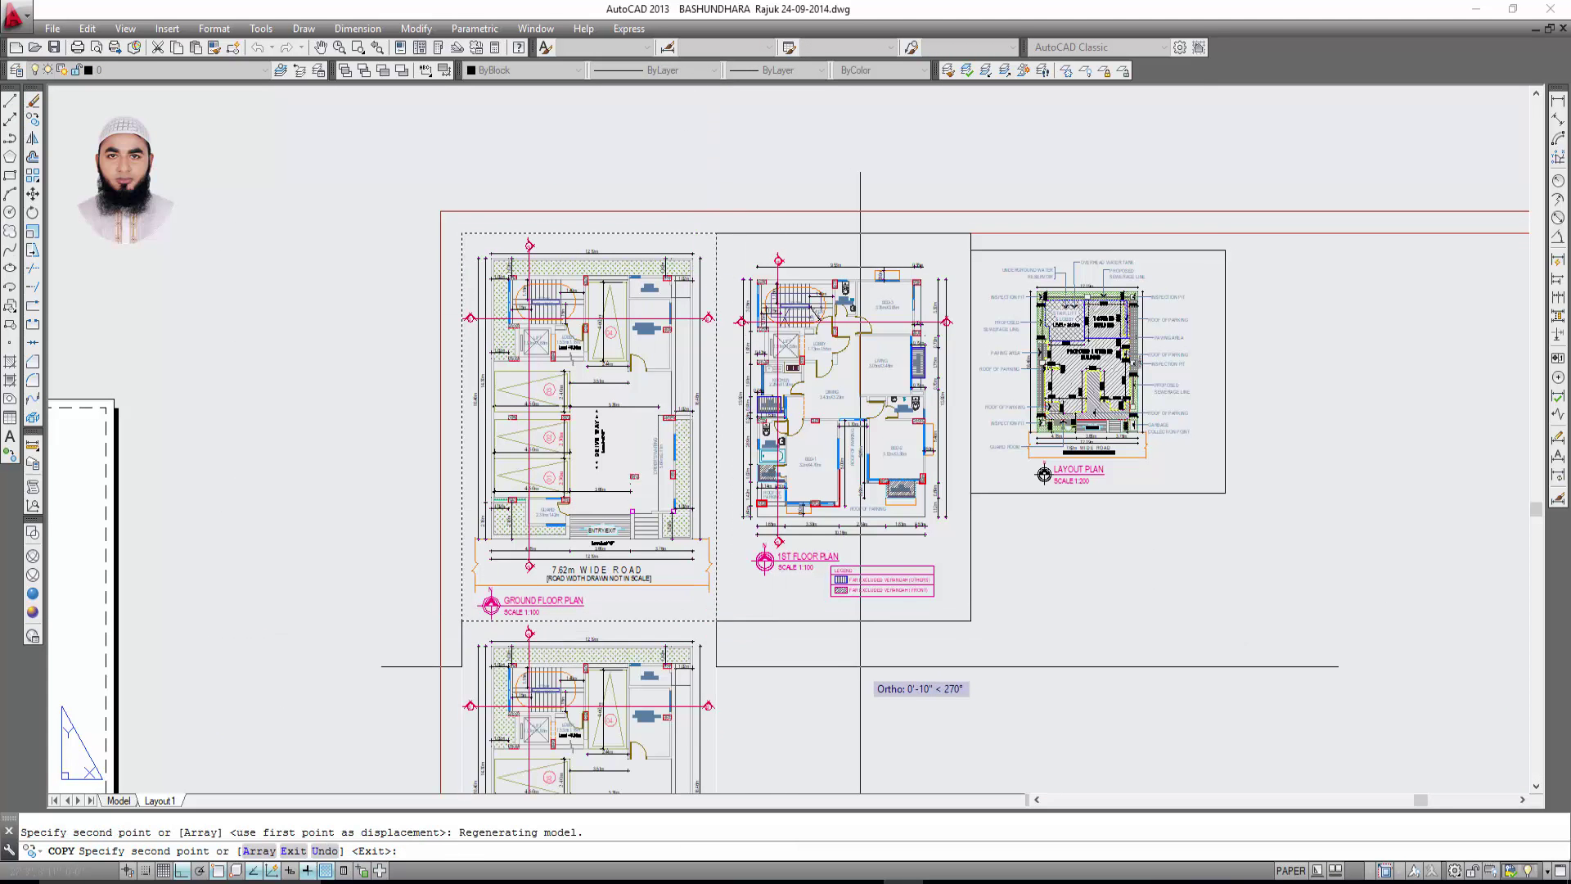
{"action": "middle_click_drag", "start_coordinate": [860, 666], "coordinate": [828, 344]}
{"action": "key", "text": "Escape"}
{"action": "scroll", "coordinate": [702, 467], "scroll_direction": "down", "scroll_amount": 3}
{"action": "scroll", "coordinate": [731, 558], "scroll_direction": "up", "scroll_amount": 5}
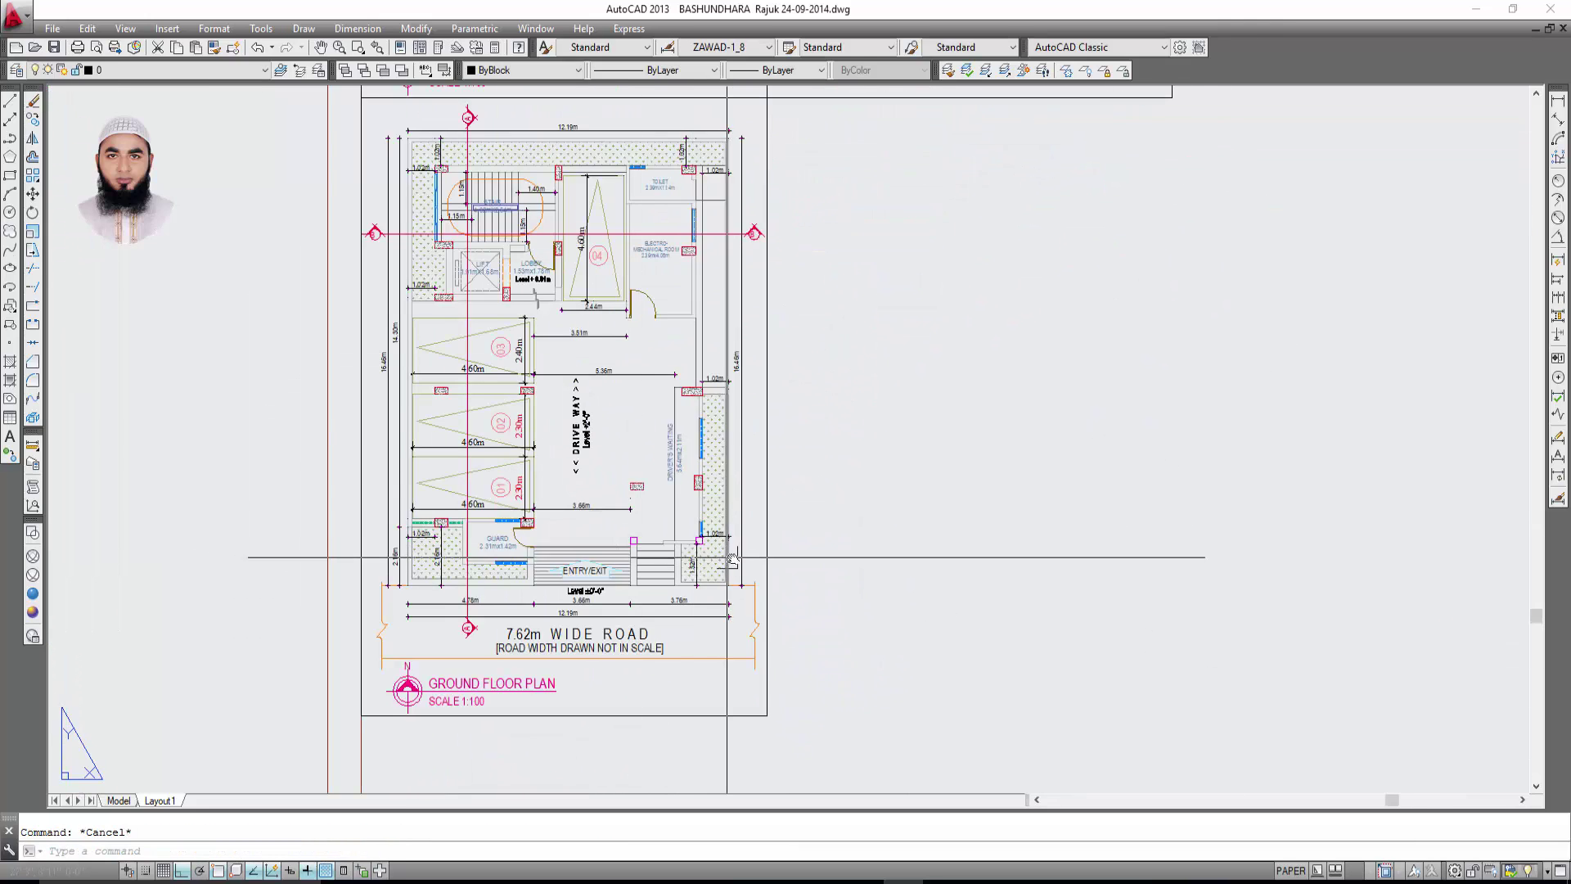
{"action": "scroll", "coordinate": [730, 557], "scroll_direction": "down", "scroll_amount": 2}
Inside the copied viewport, pan toward the upper floor plans and zoom extents.
{"action": "double_click", "coordinate": [654, 509]}
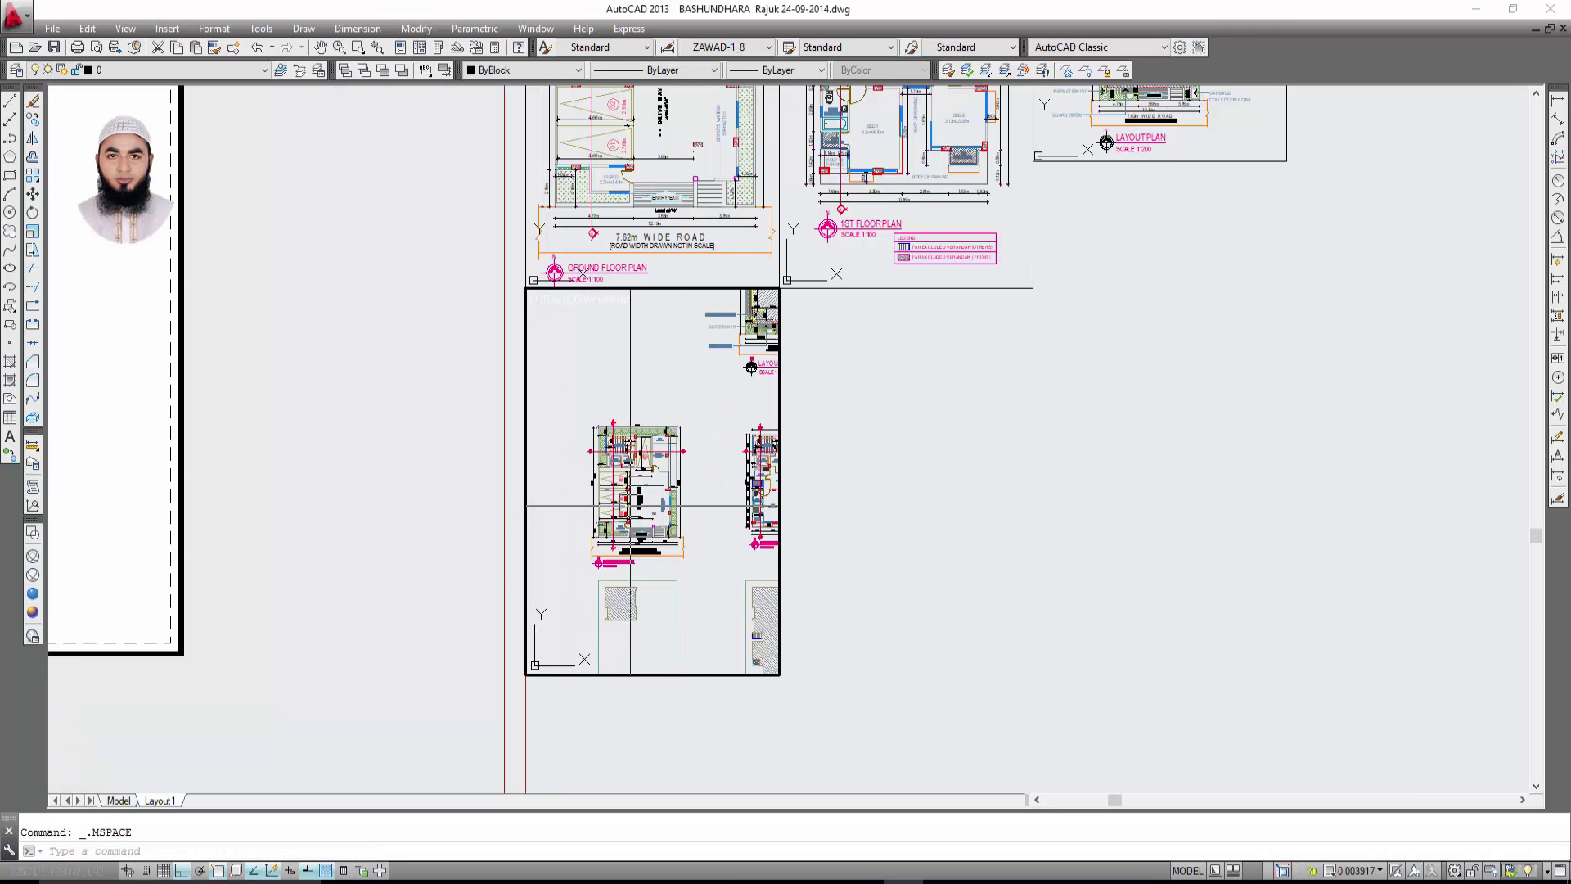
{"action": "scroll", "coordinate": [631, 503], "scroll_direction": "down", "scroll_amount": 2}
{"action": "middle_click_drag", "start_coordinate": [631, 502], "coordinate": [587, 497]}
{"action": "scroll", "coordinate": [586, 496], "scroll_direction": "up", "scroll_amount": 2}
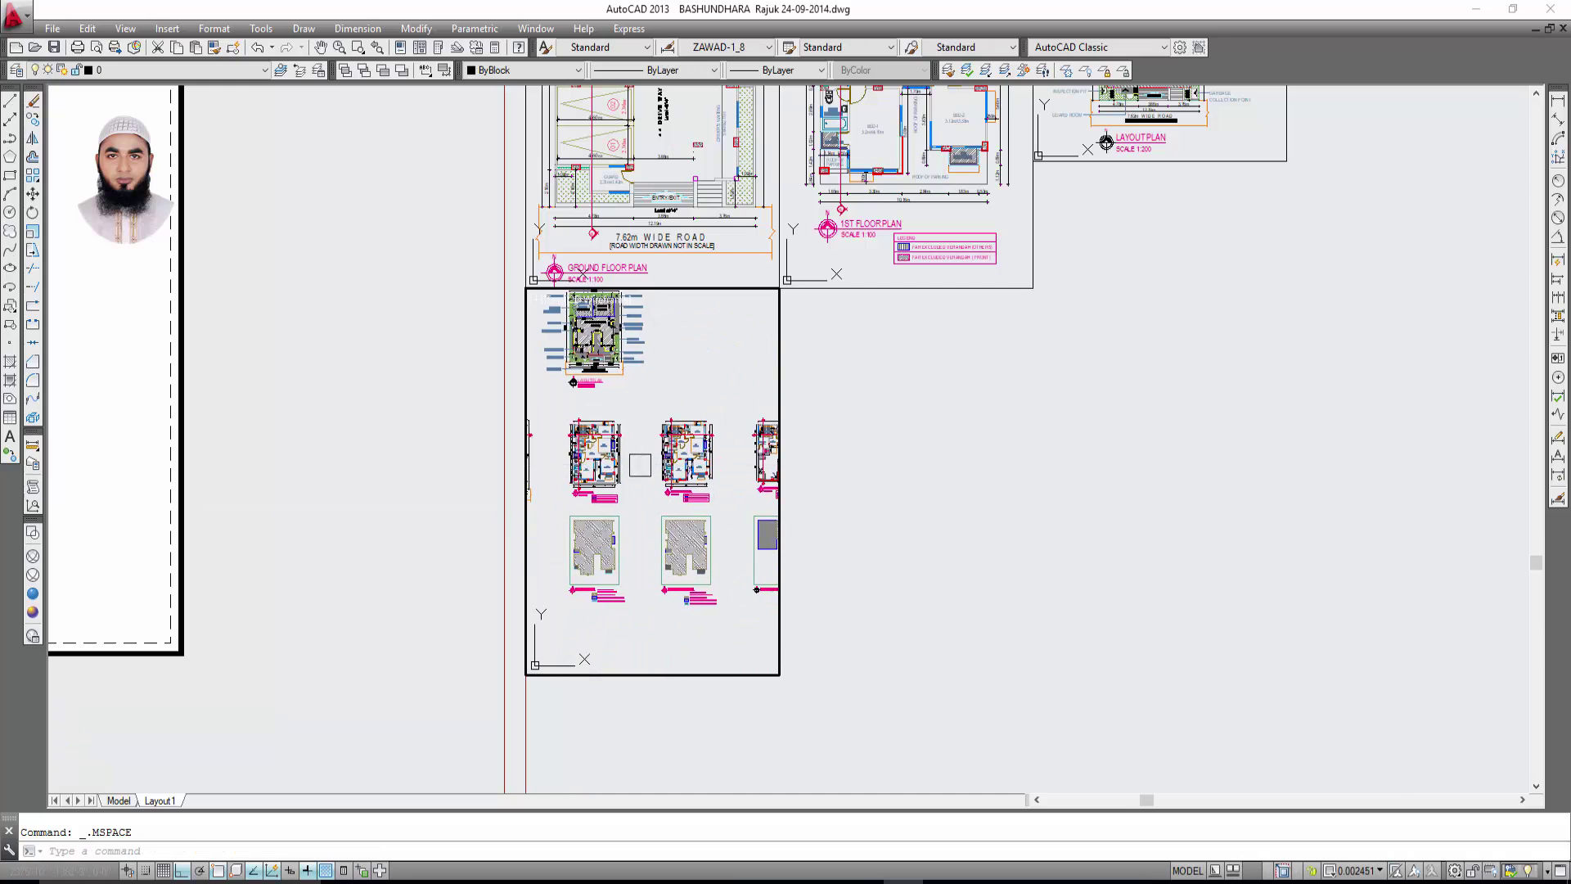
{"action": "scroll", "coordinate": [587, 496], "scroll_direction": "up", "scroll_amount": 2}
{"action": "scroll", "coordinate": [587, 496], "scroll_direction": "down", "scroll_amount": 2}
{"action": "scroll", "coordinate": [709, 491], "scroll_direction": "up", "scroll_amount": 6}
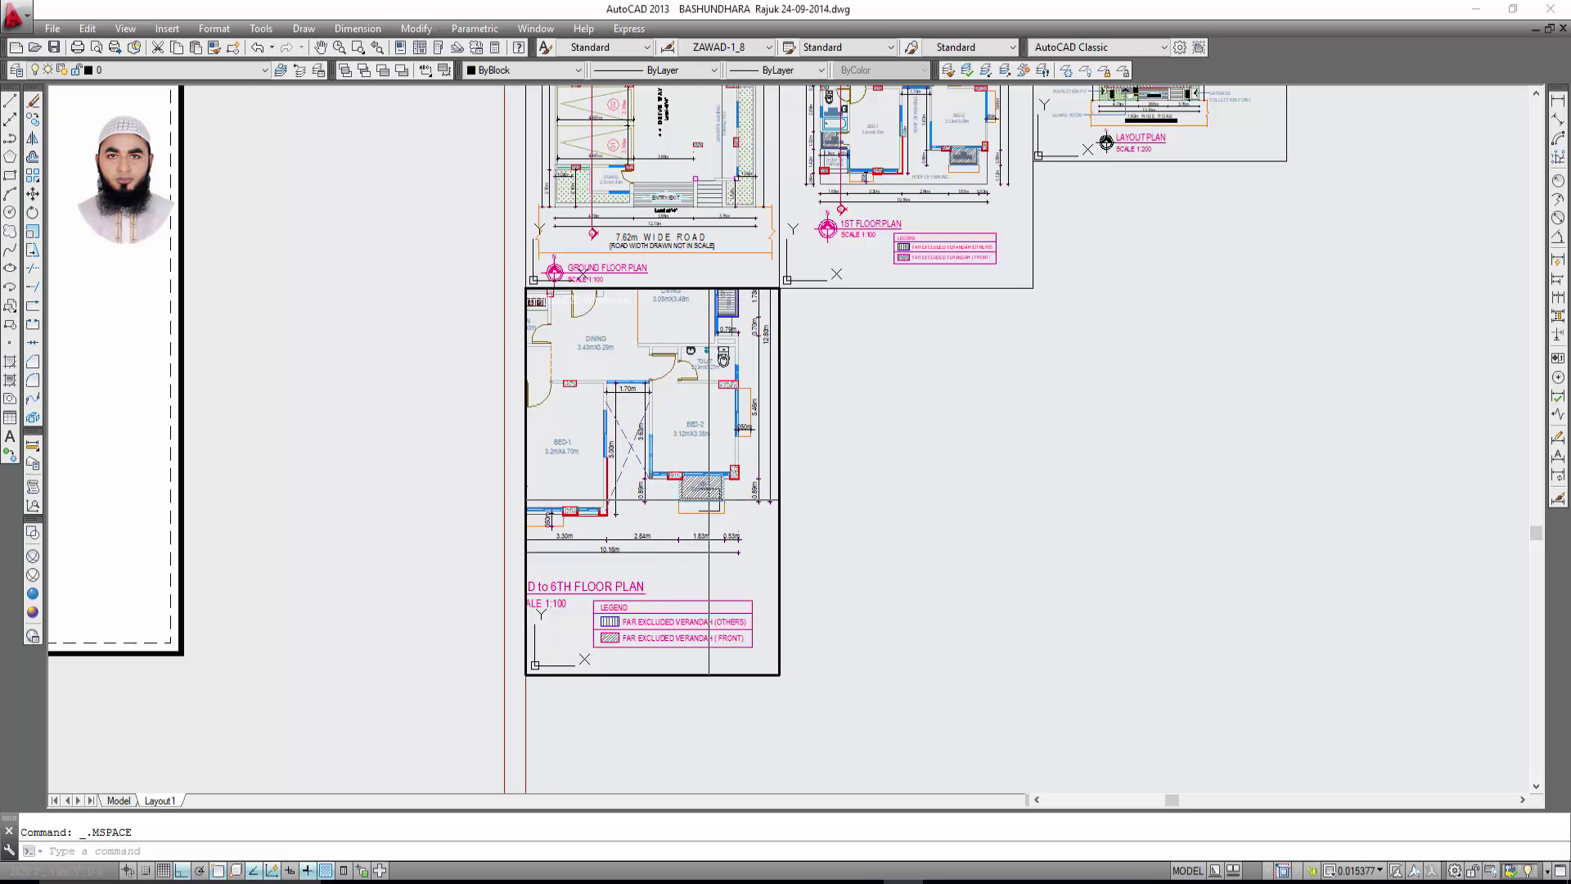
{"action": "scroll", "coordinate": [709, 499], "scroll_direction": "down", "scroll_amount": 2}
{"action": "scroll", "coordinate": [644, 555], "scroll_direction": "down", "scroll_amount": 4}
{"action": "type", "text": "z"}
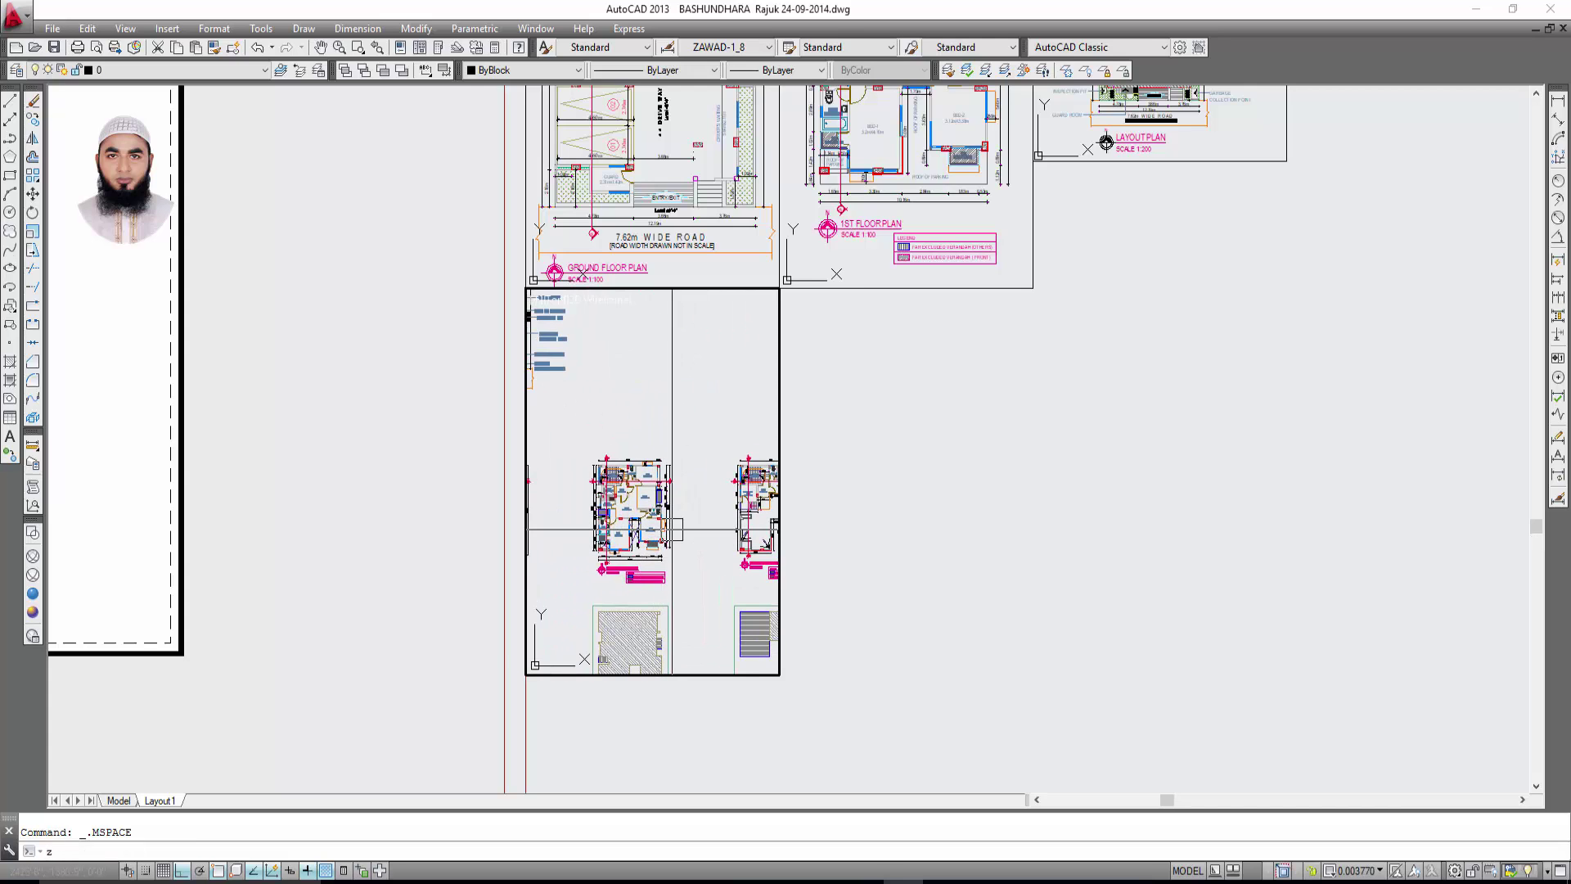
{"action": "key", "text": "Return"}
{"action": "type", "text": "e"}
{"action": "key", "text": "Return"}
{"action": "scroll", "coordinate": [647, 519], "scroll_direction": "up", "scroll_amount": 2}
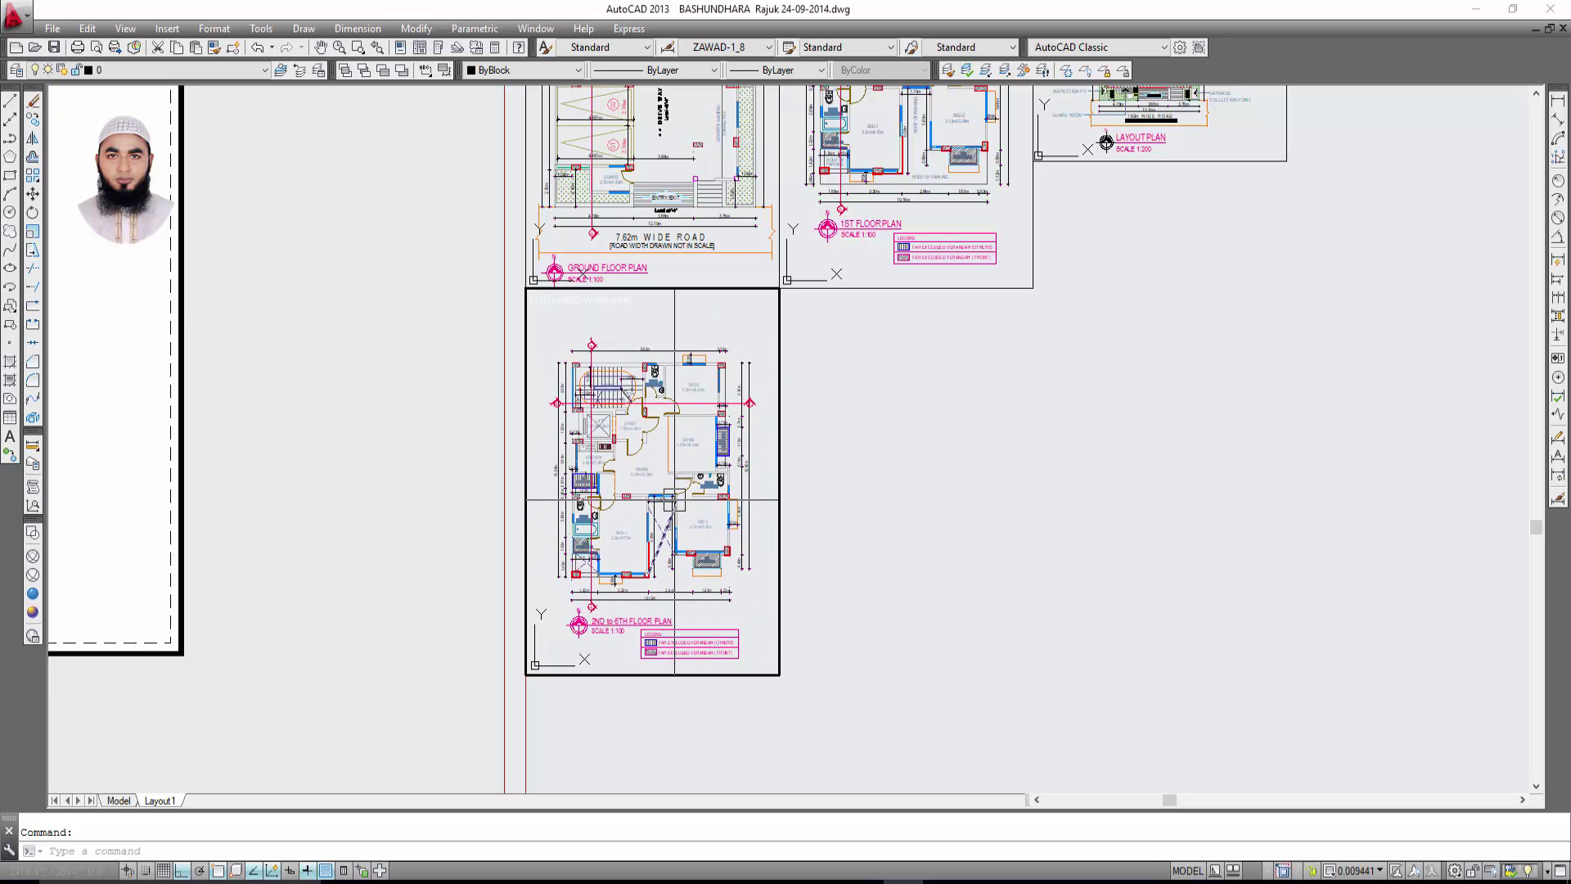
Zoom the 2nd to 6th floor plan to 1/100xp and center it in the frame.
{"action": "type", "text": "z"}
{"action": "key", "text": "Return"}
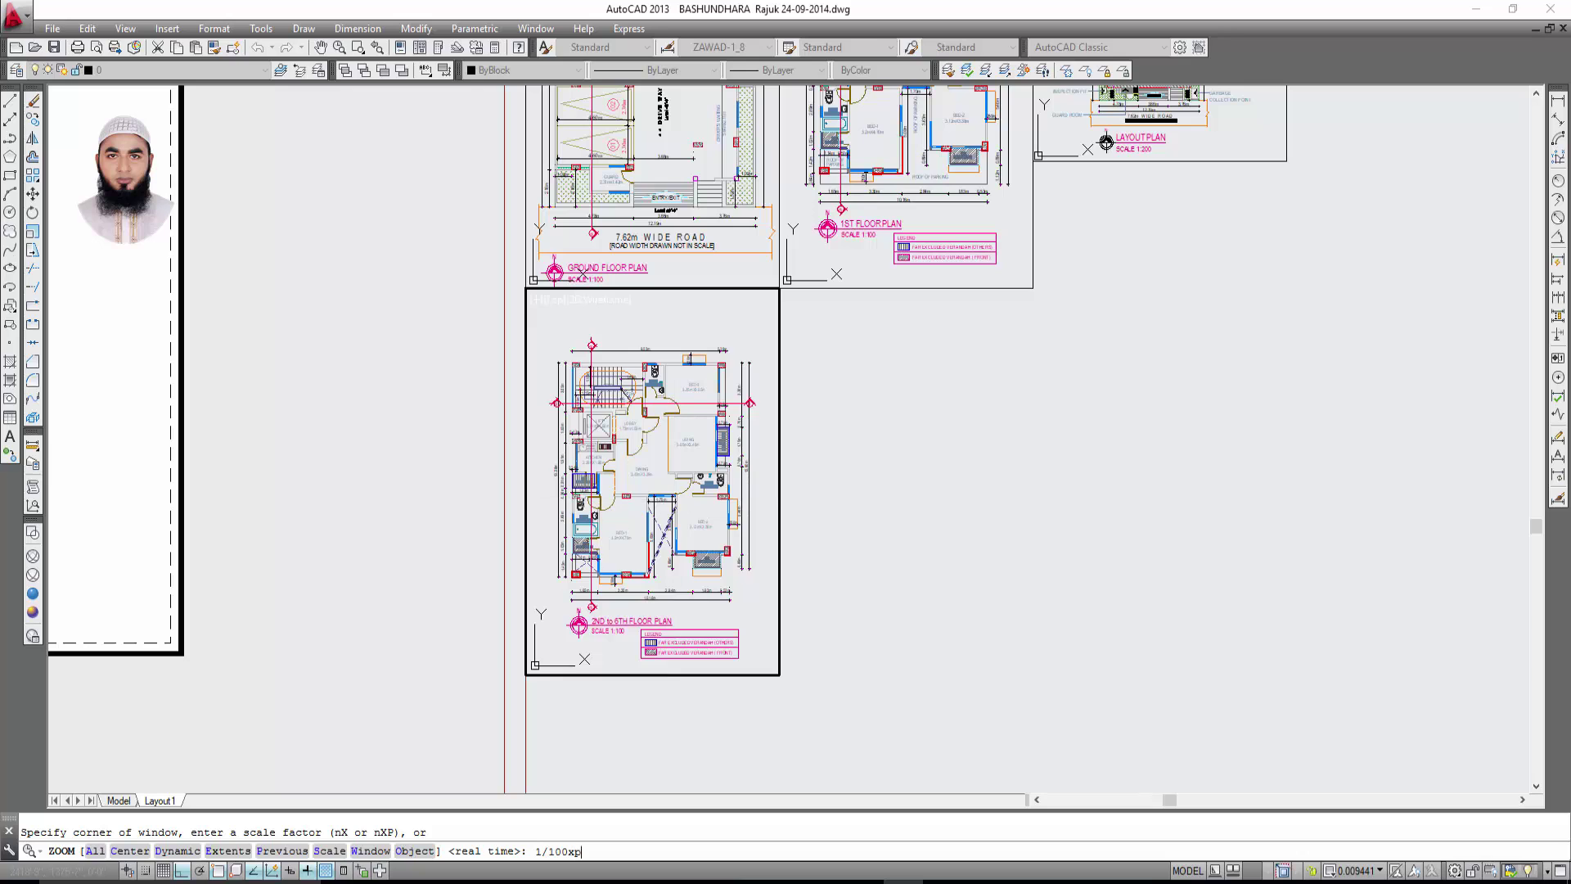
{"action": "key", "text": "Return"}
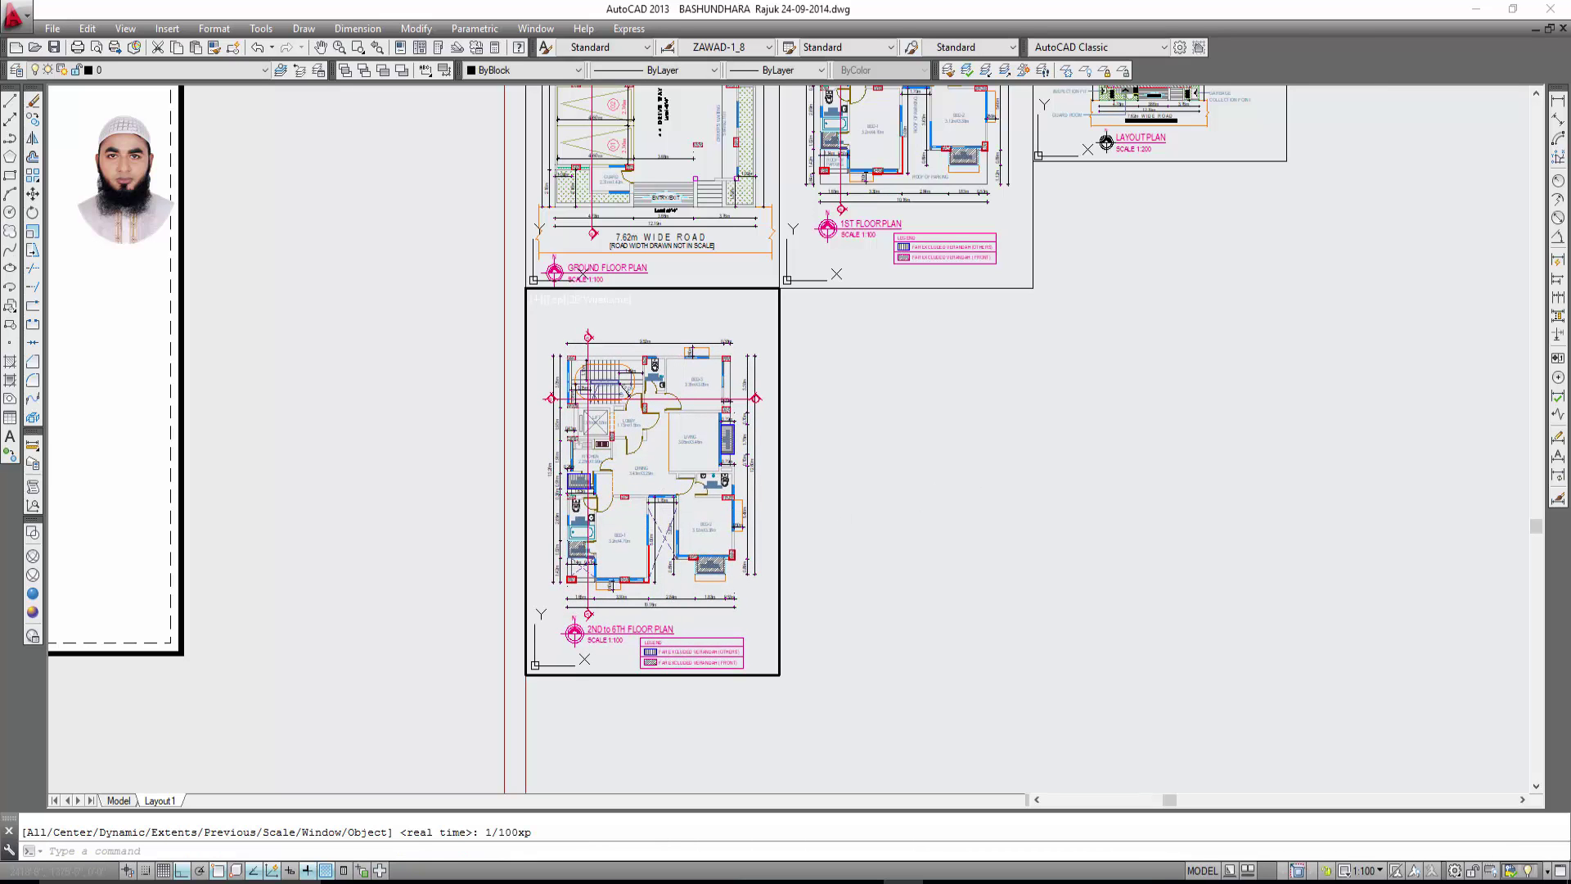
{"action": "middle_click_drag", "start_coordinate": [726, 498], "coordinate": [719, 494]}
Return to paper space and select the lower floor plan viewport.
{"action": "double_click", "coordinate": [914, 533]}
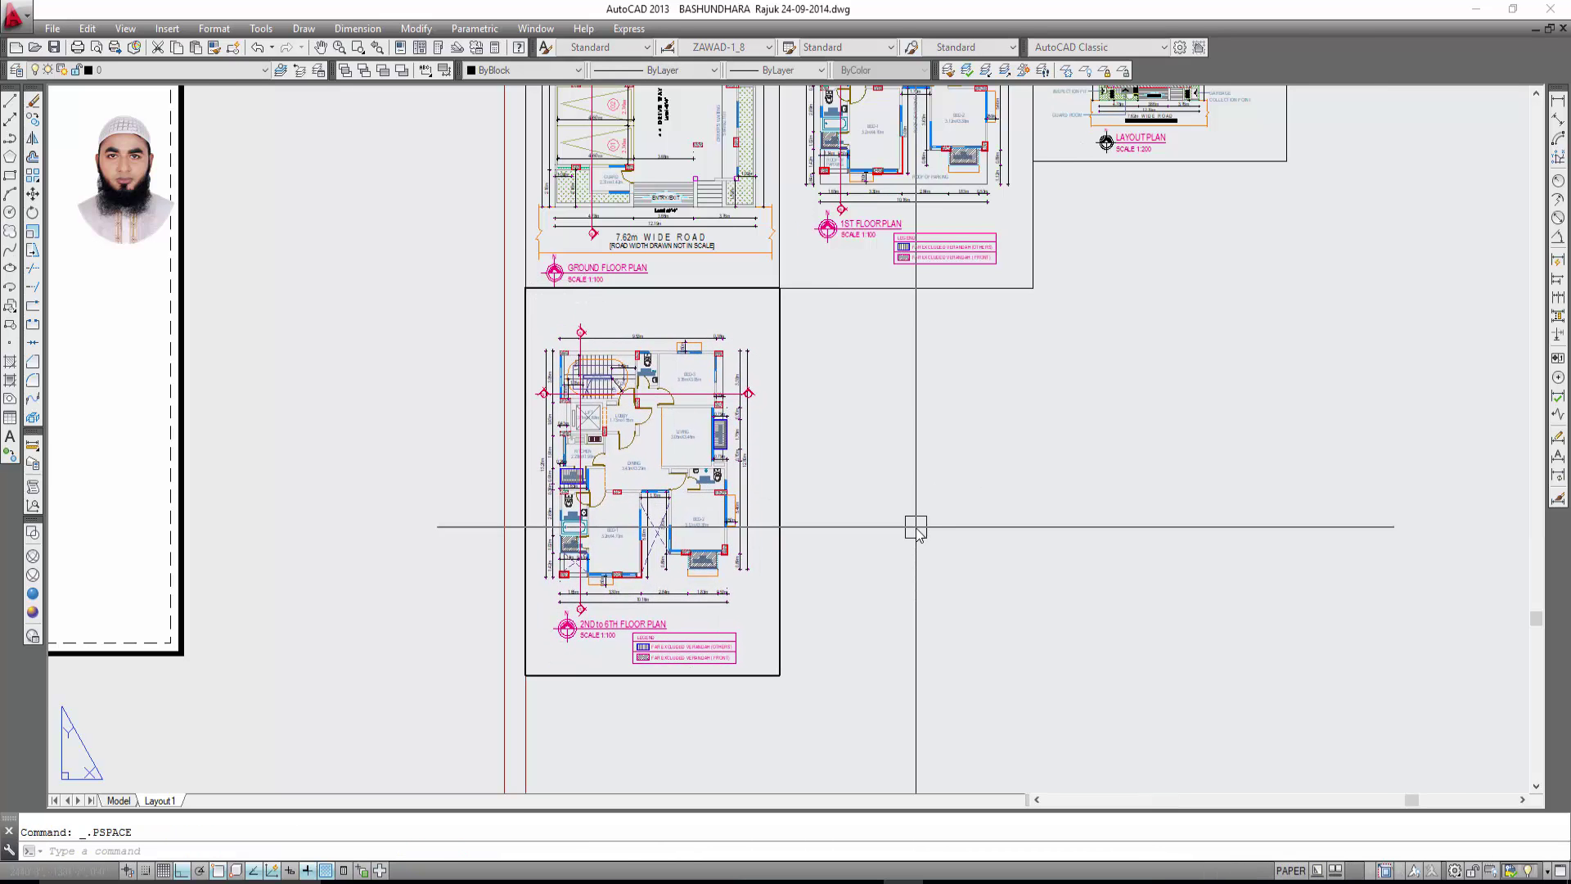
{"action": "scroll", "coordinate": [911, 526], "scroll_direction": "down", "scroll_amount": 5}
{"action": "scroll", "coordinate": [835, 456], "scroll_direction": "down", "scroll_amount": 2}
{"action": "mouse_move", "coordinate": [870, 518]}
{"action": "middle_mouse_down"}
{"action": "mouse_move", "coordinate": [919, 459]}
{"action": "mouse_move", "coordinate": [954, 497]}
{"action": "middle_mouse_up"}
{"action": "scroll", "coordinate": [933, 450], "scroll_direction": "up", "scroll_amount": 4}
{"action": "left_click", "coordinate": [909, 465]}
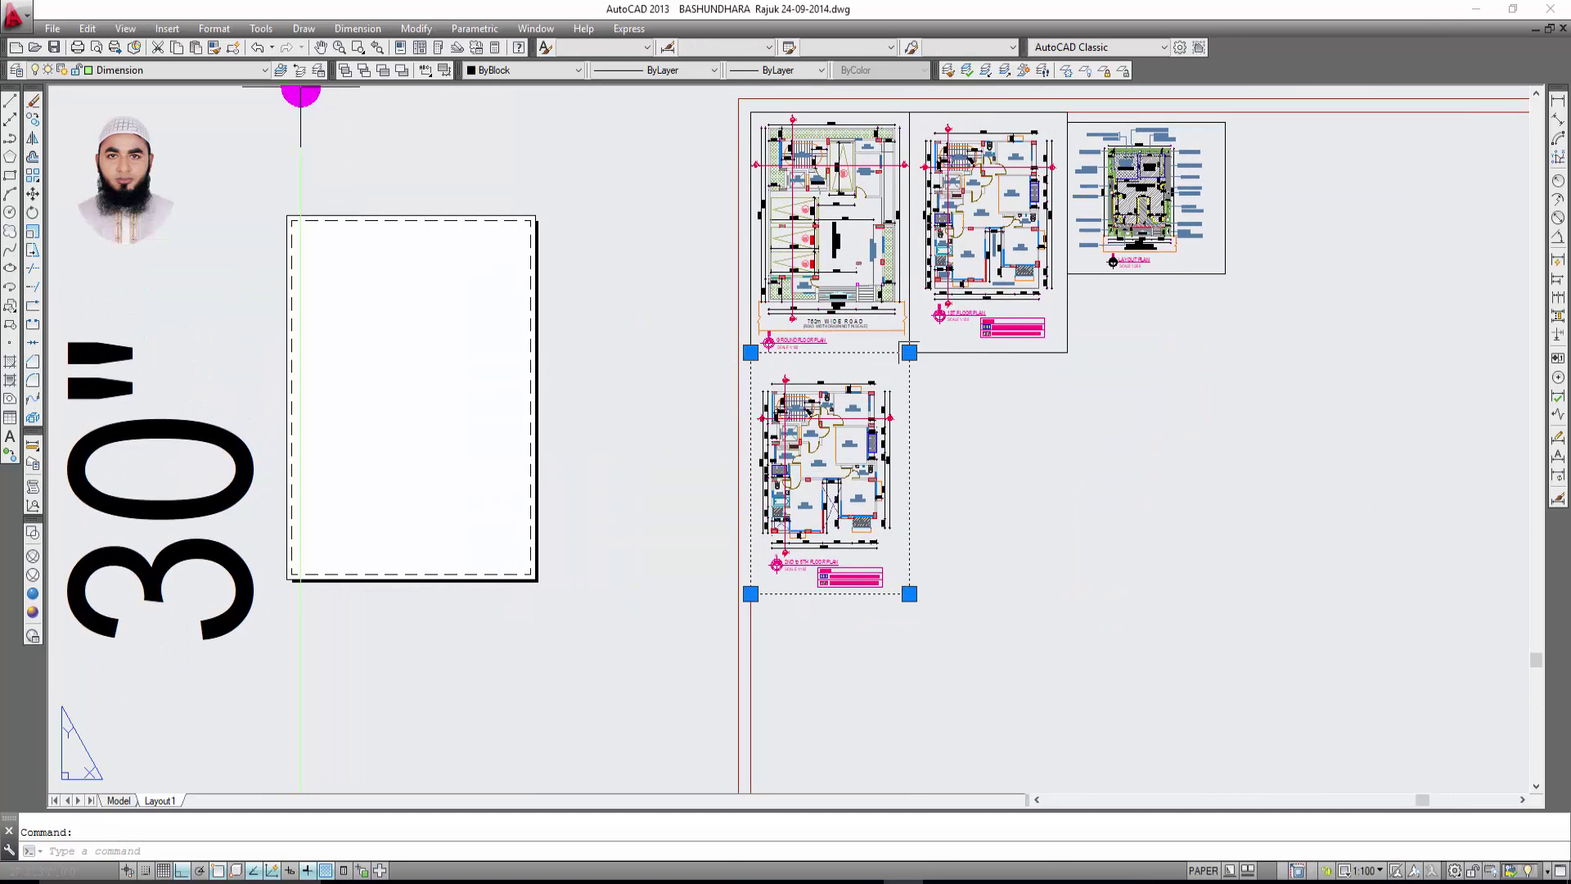
{"action": "left_click", "coordinate": [909, 353]}
{"action": "key", "text": "Escape"}
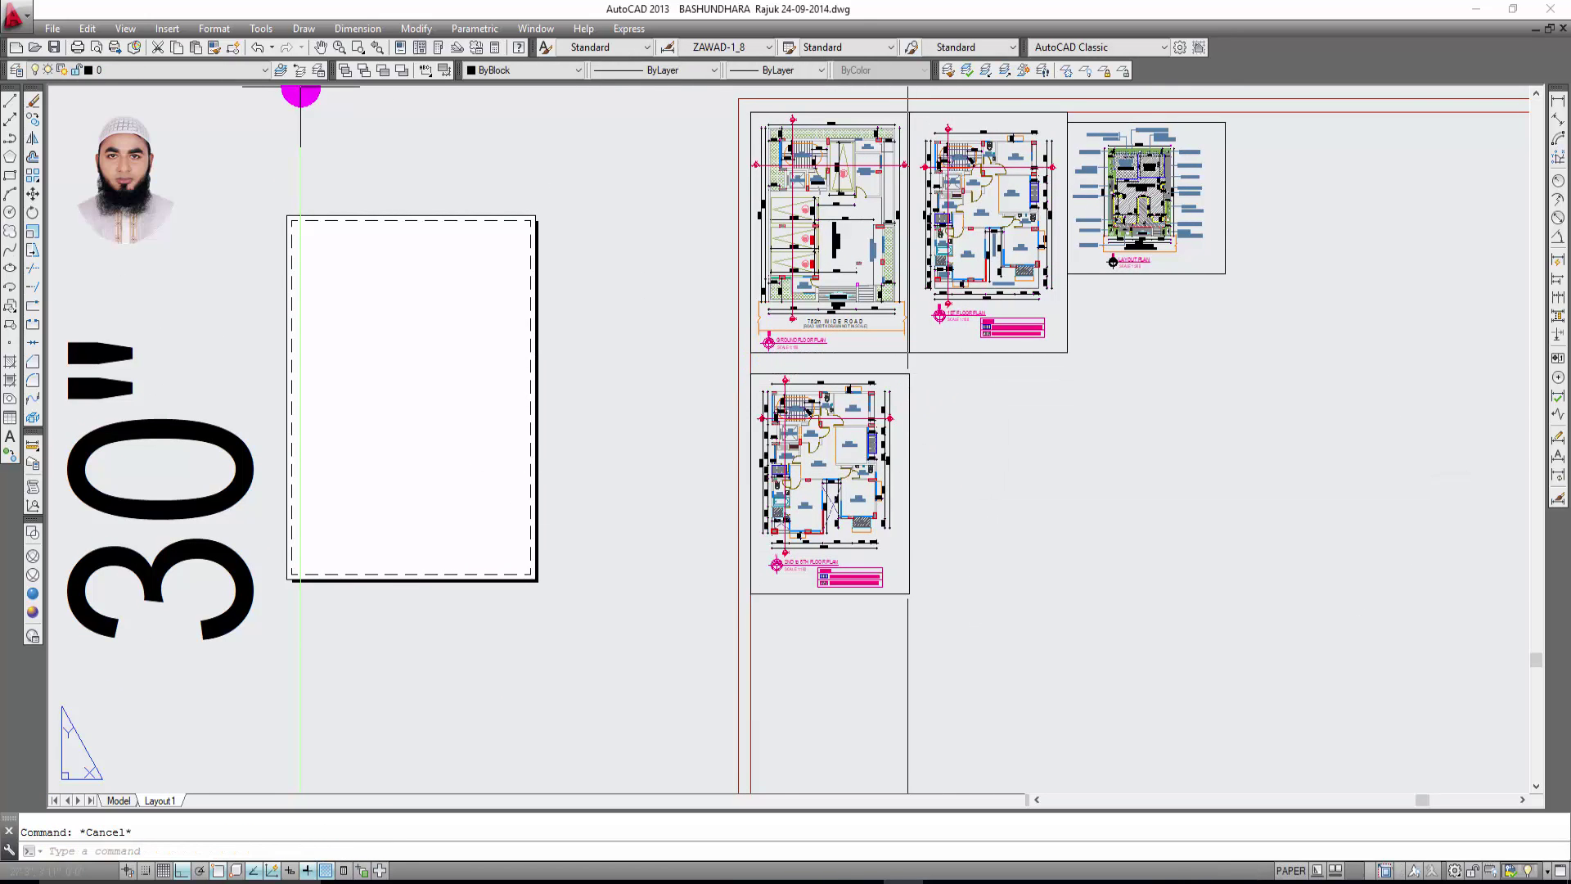
Move the lower viewport so its upper-left corner snaps beneath the ground floor viewport.
{"action": "left_click", "coordinate": [771, 374]}
{"action": "scroll", "coordinate": [771, 368], "scroll_direction": "up", "scroll_amount": 5}
{"action": "type", "text": "m"}
{"action": "key", "text": "Return"}
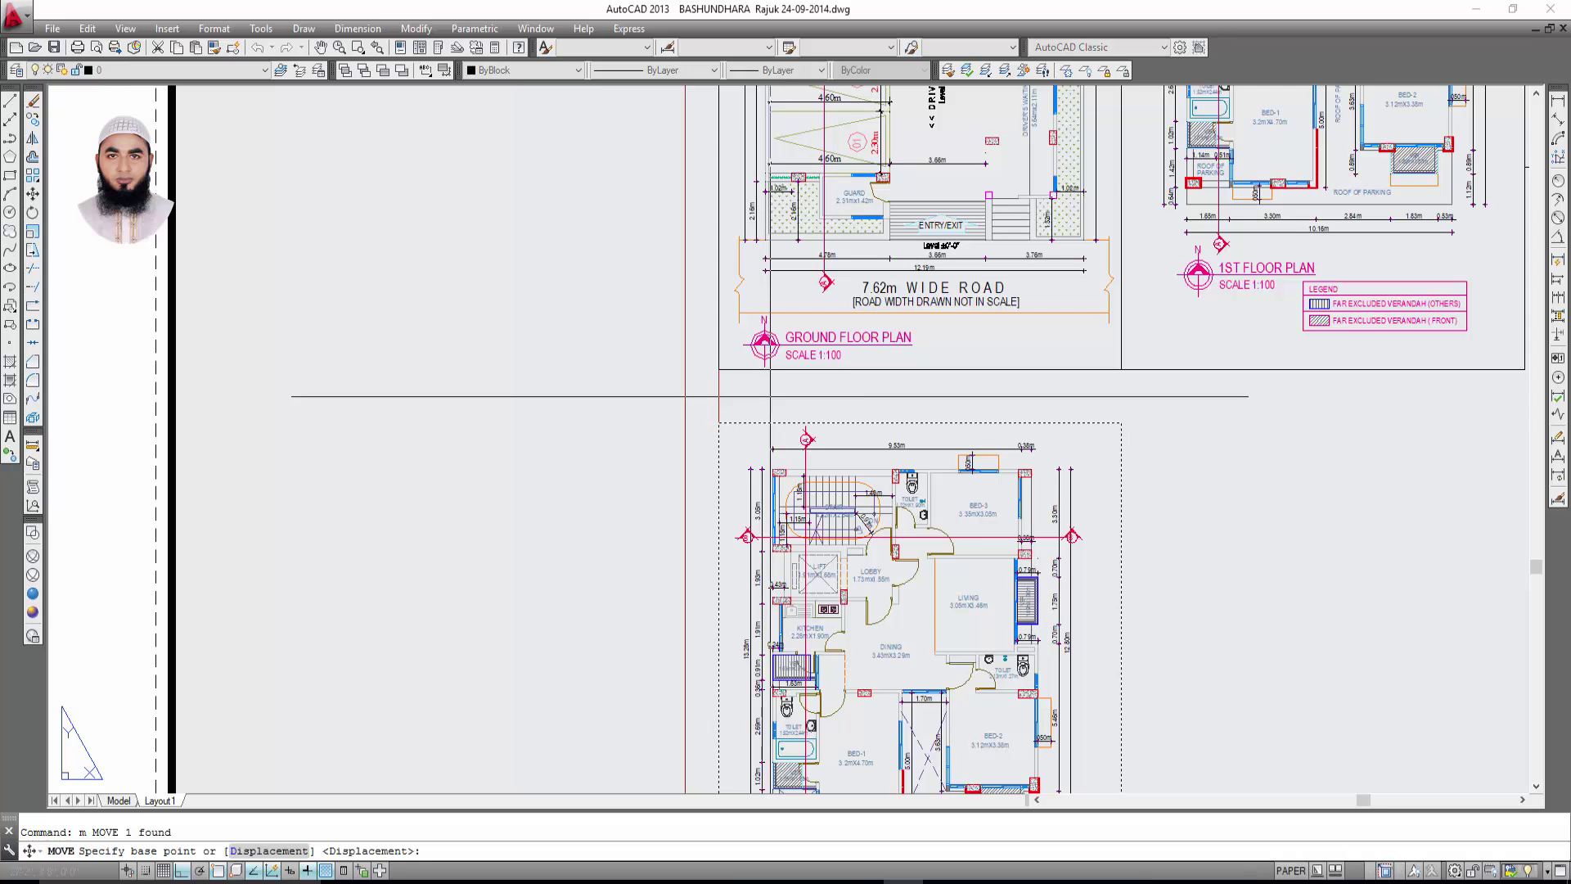
{"action": "left_click", "coordinate": [719, 423]}
{"action": "left_click", "coordinate": [718, 369]}
{"action": "scroll", "coordinate": [718, 369], "scroll_direction": "down", "scroll_amount": 2}
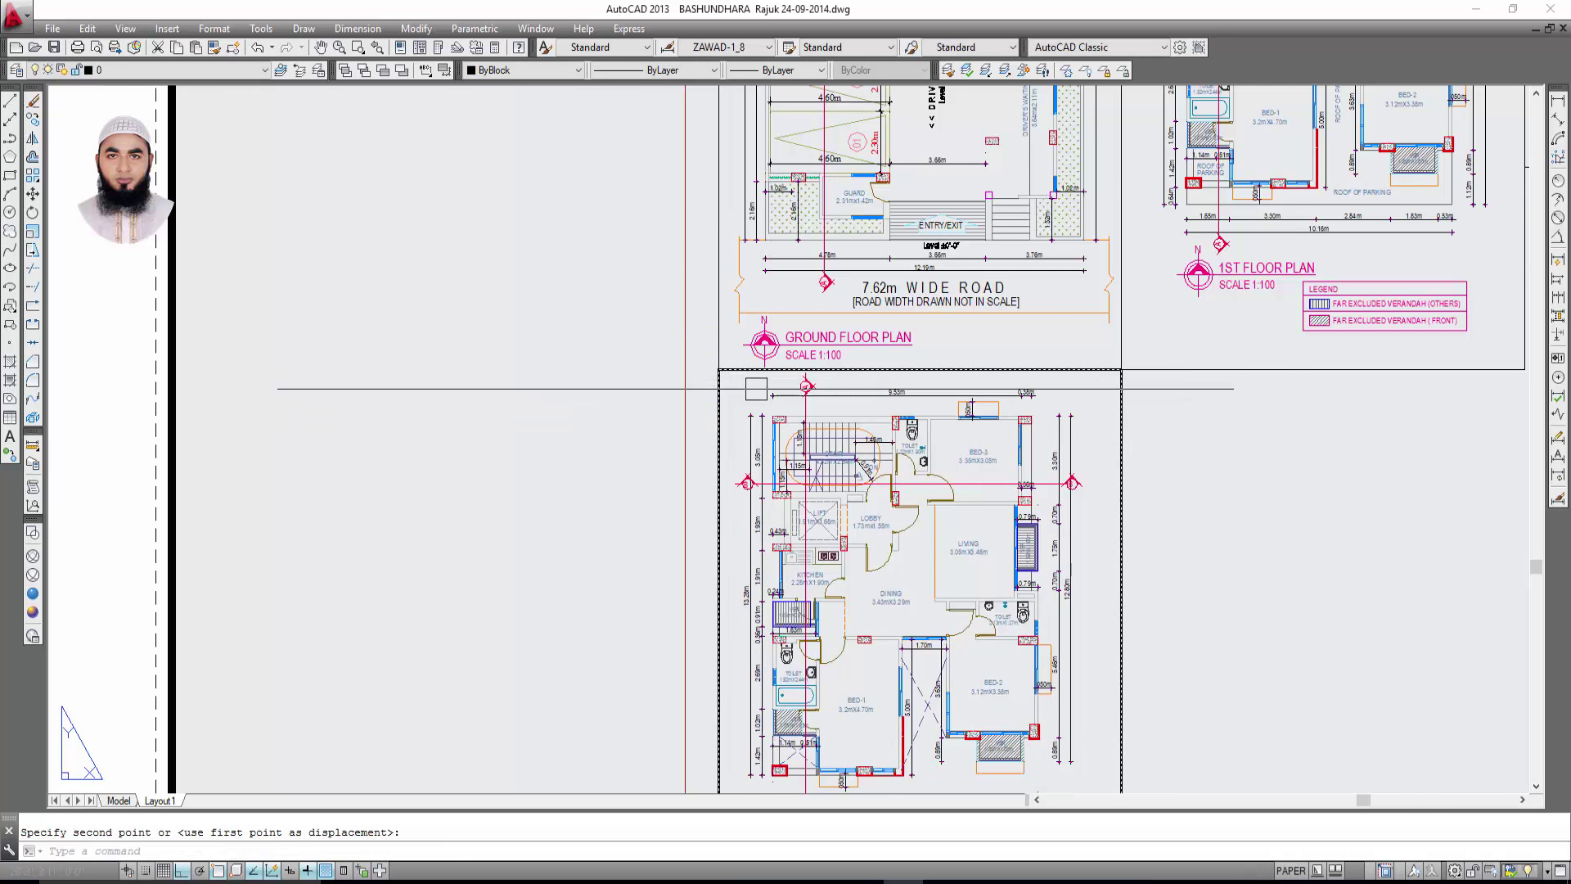
{"action": "scroll", "coordinate": [1052, 488], "scroll_direction": "down", "scroll_amount": 5}
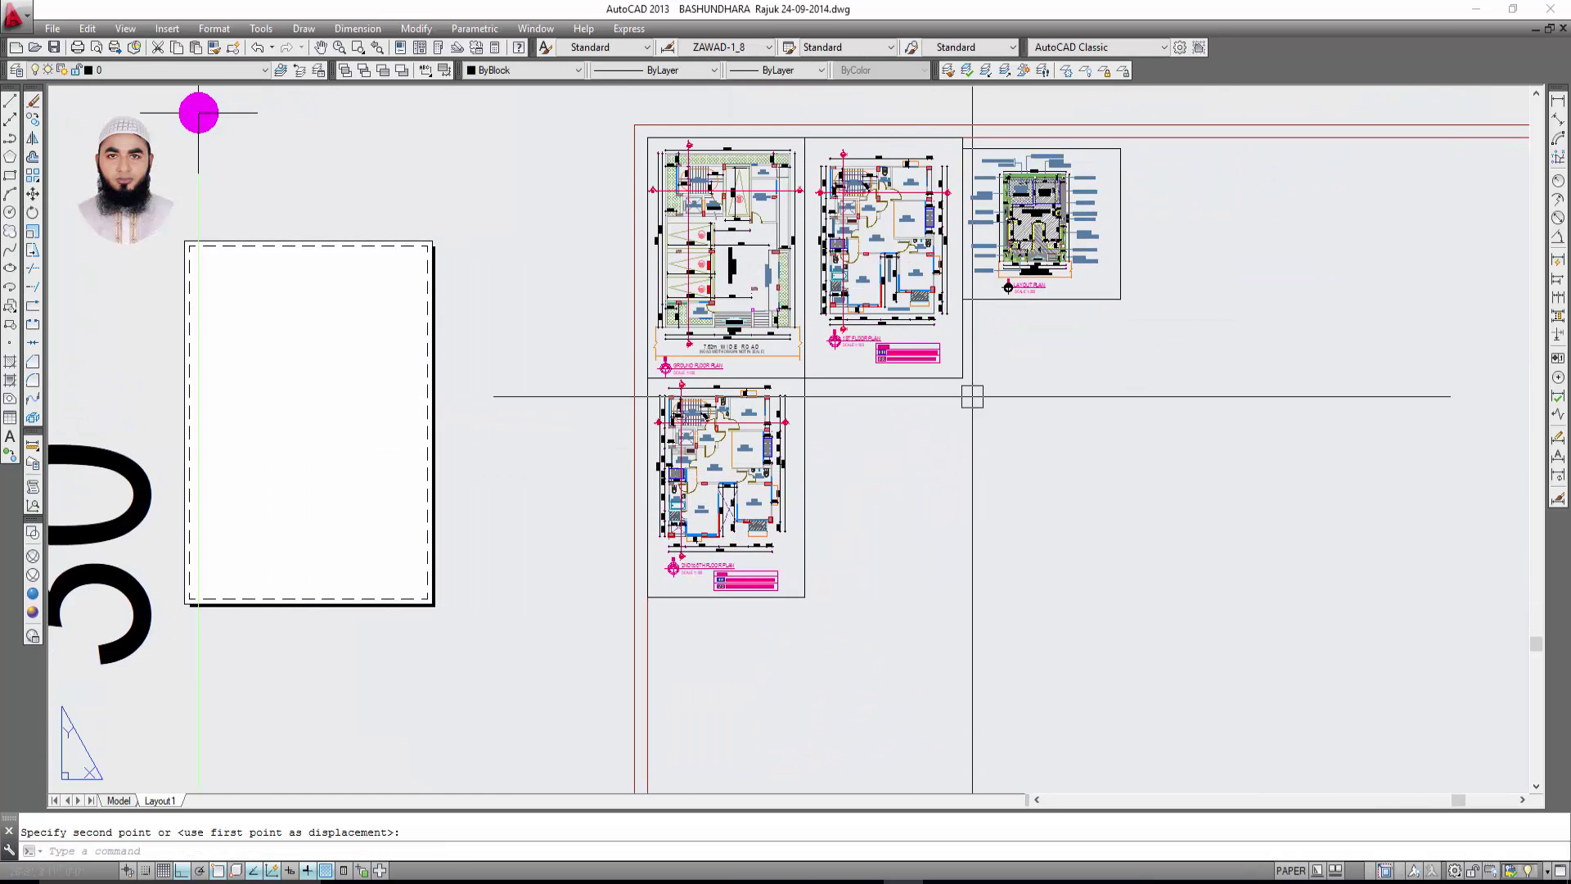
{"action": "middle_click_drag", "start_coordinate": [1054, 373], "coordinate": [1025, 386]}
{"action": "key", "text": "Escape"}
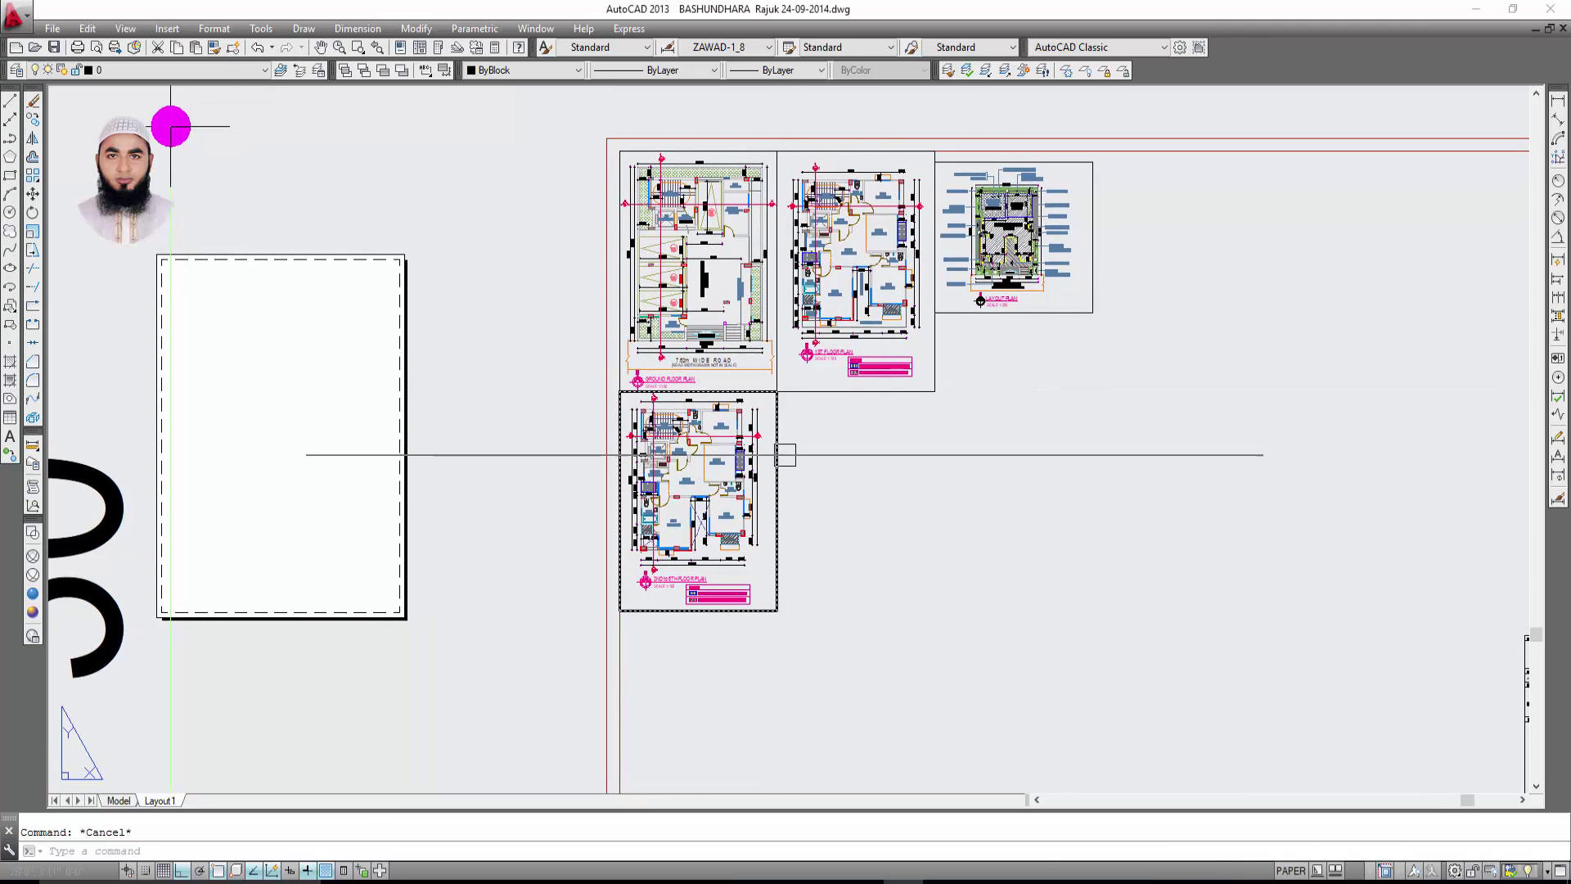
Select the 2nd to 6th floor plan viewport and begin copying it.
{"action": "left_click", "coordinate": [776, 452]}
{"action": "scroll", "coordinate": [955, 390], "scroll_direction": "down", "scroll_amount": 4}
{"action": "middle_click_drag", "start_coordinate": [865, 403], "coordinate": [993, 339]}
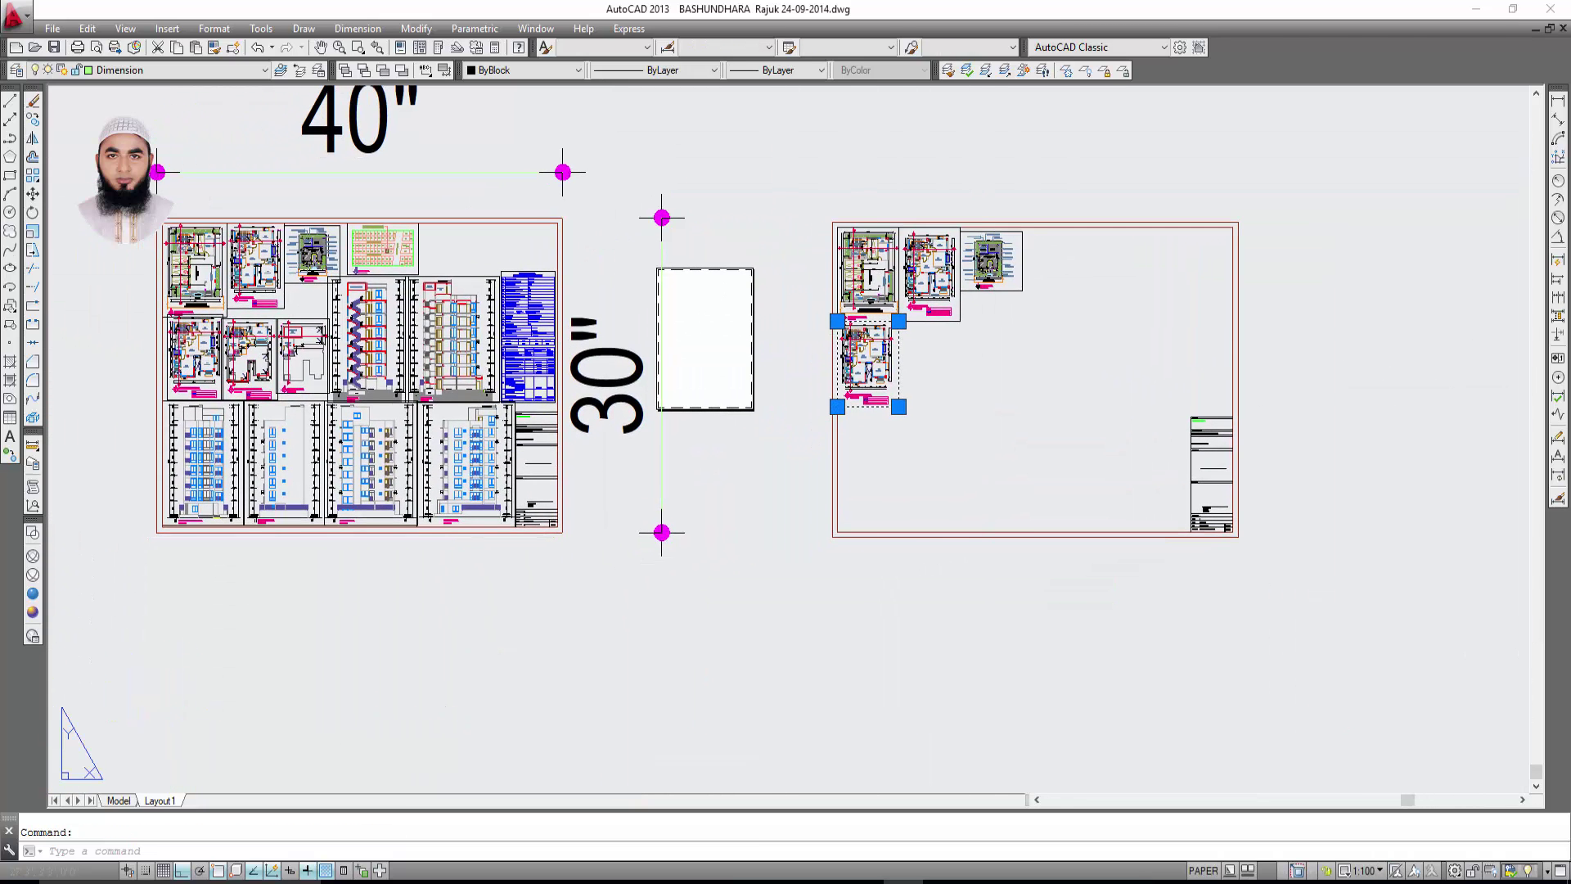
{"action": "left_click", "coordinate": [33, 121]}
{"action": "scroll", "coordinate": [1019, 281], "scroll_direction": "up", "scroll_amount": 5}
{"action": "mouse_move", "coordinate": [948, 411]}
{"action": "middle_mouse_down"}
{"action": "mouse_move", "coordinate": [1070, 604]}
{"action": "mouse_move", "coordinate": [1134, 530]}
{"action": "middle_mouse_up"}
{"action": "key", "text": "Escape"}
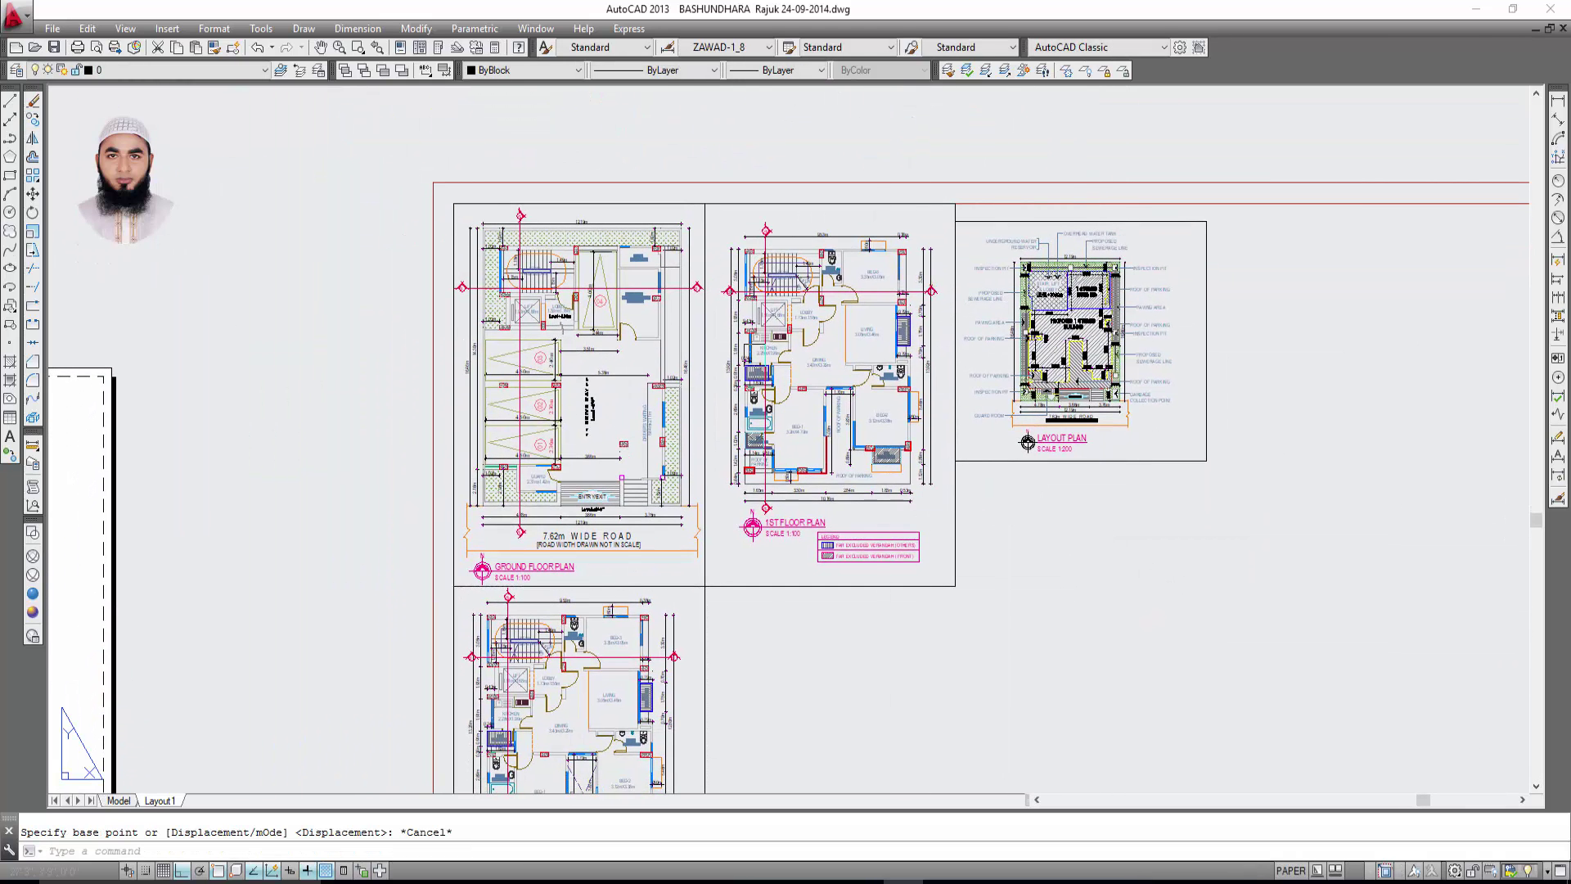
{"action": "middle_click_drag", "start_coordinate": [652, 649], "coordinate": [669, 493]}
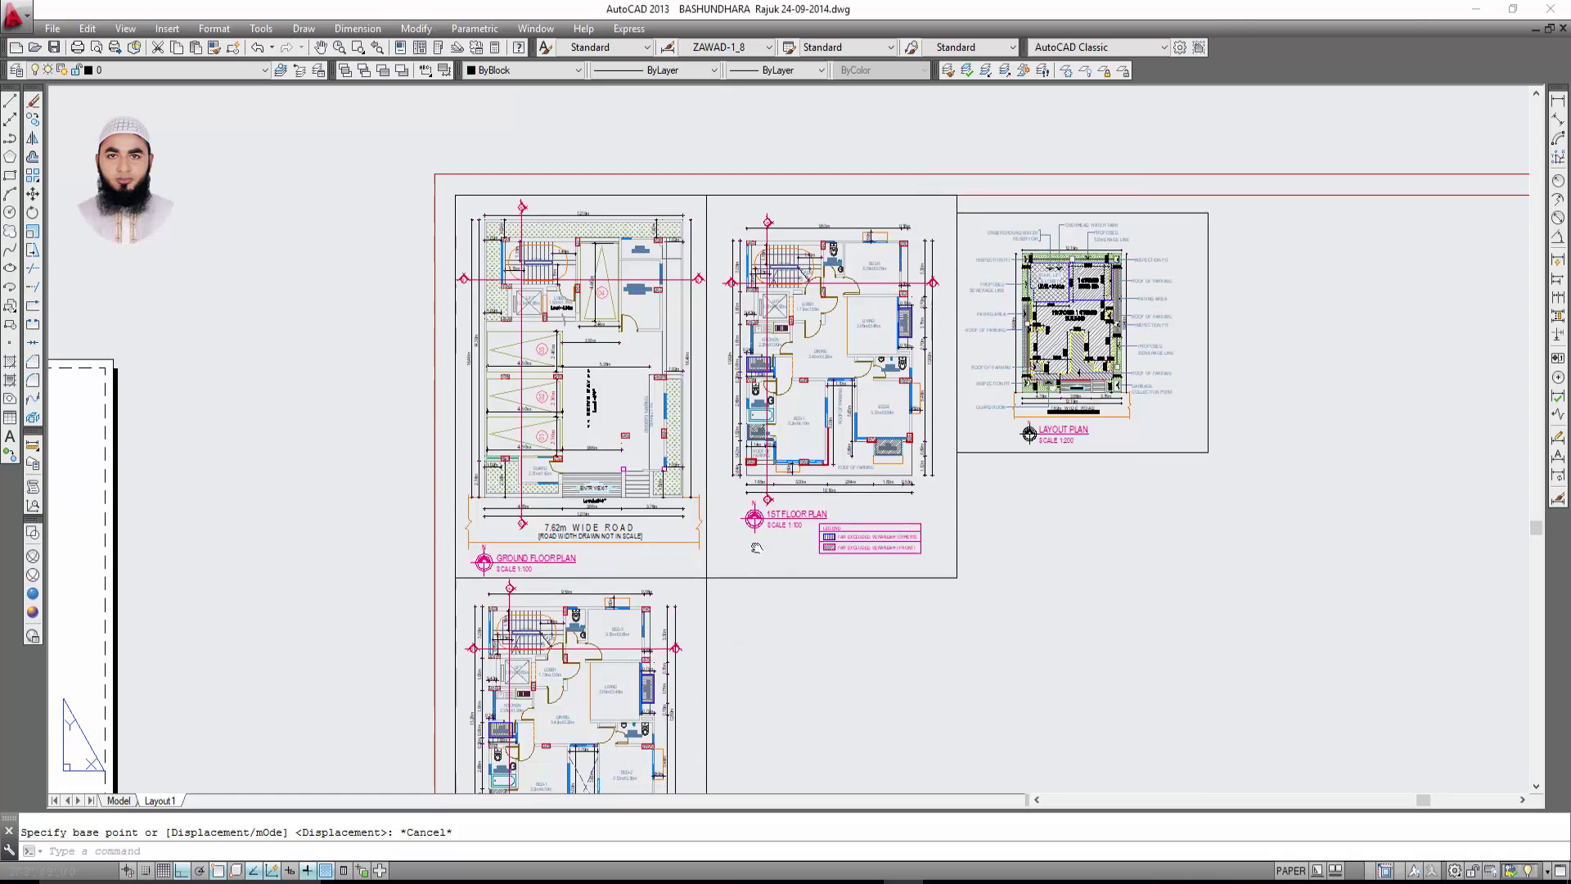
{"action": "left_click", "coordinate": [720, 467]}
{"action": "scroll", "coordinate": [754, 483], "scroll_direction": "down", "scroll_amount": 5}
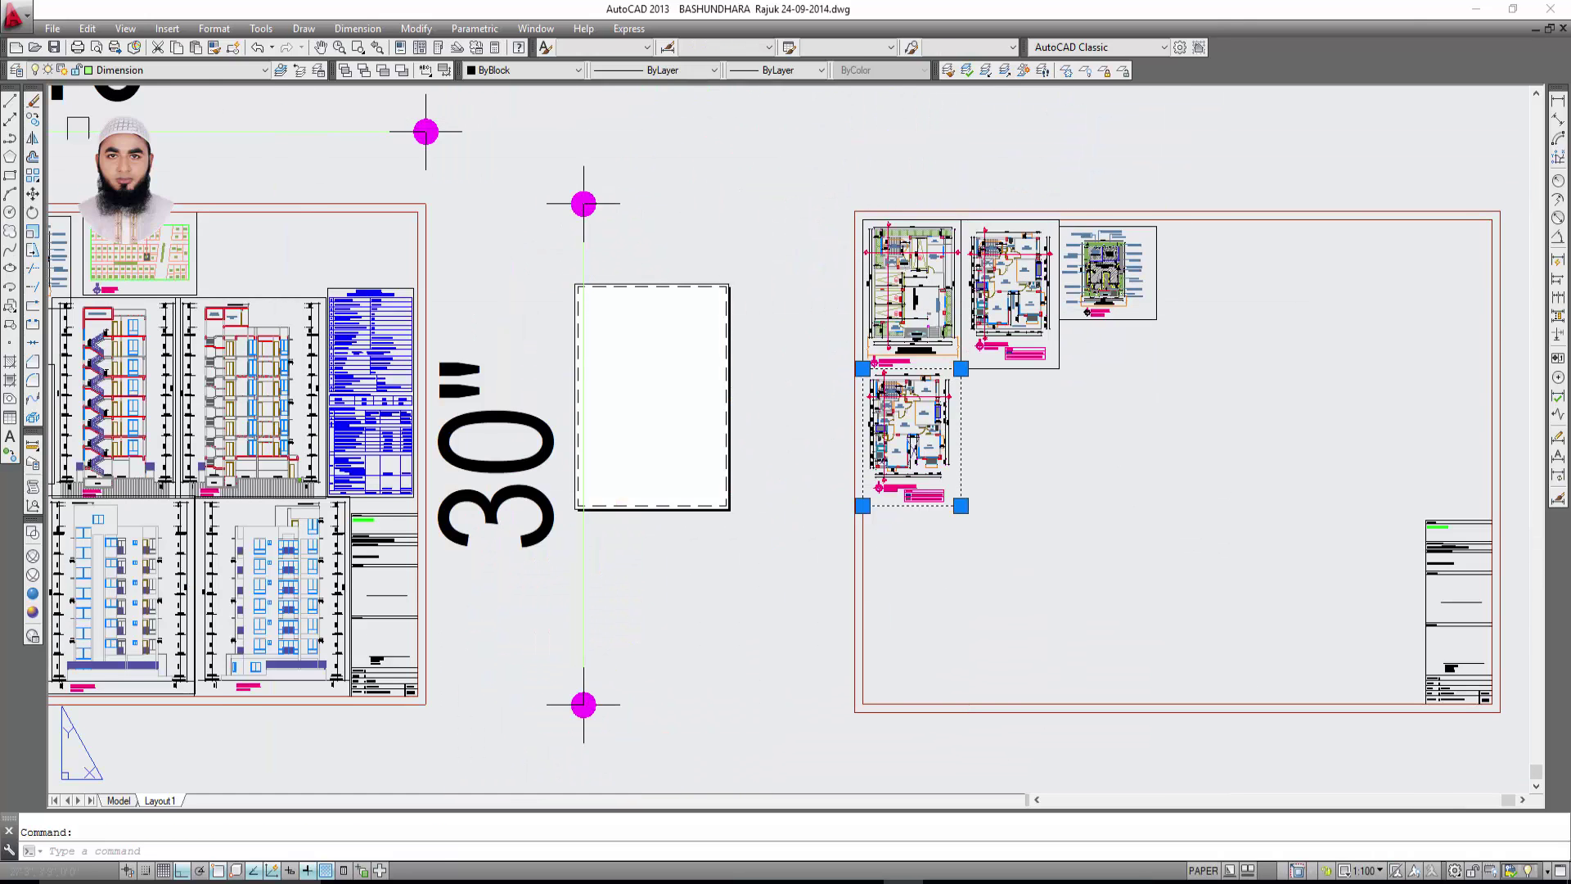
{"action": "left_click", "coordinate": [32, 118]}
{"action": "scroll", "coordinate": [905, 385], "scroll_direction": "up", "scroll_amount": 4}
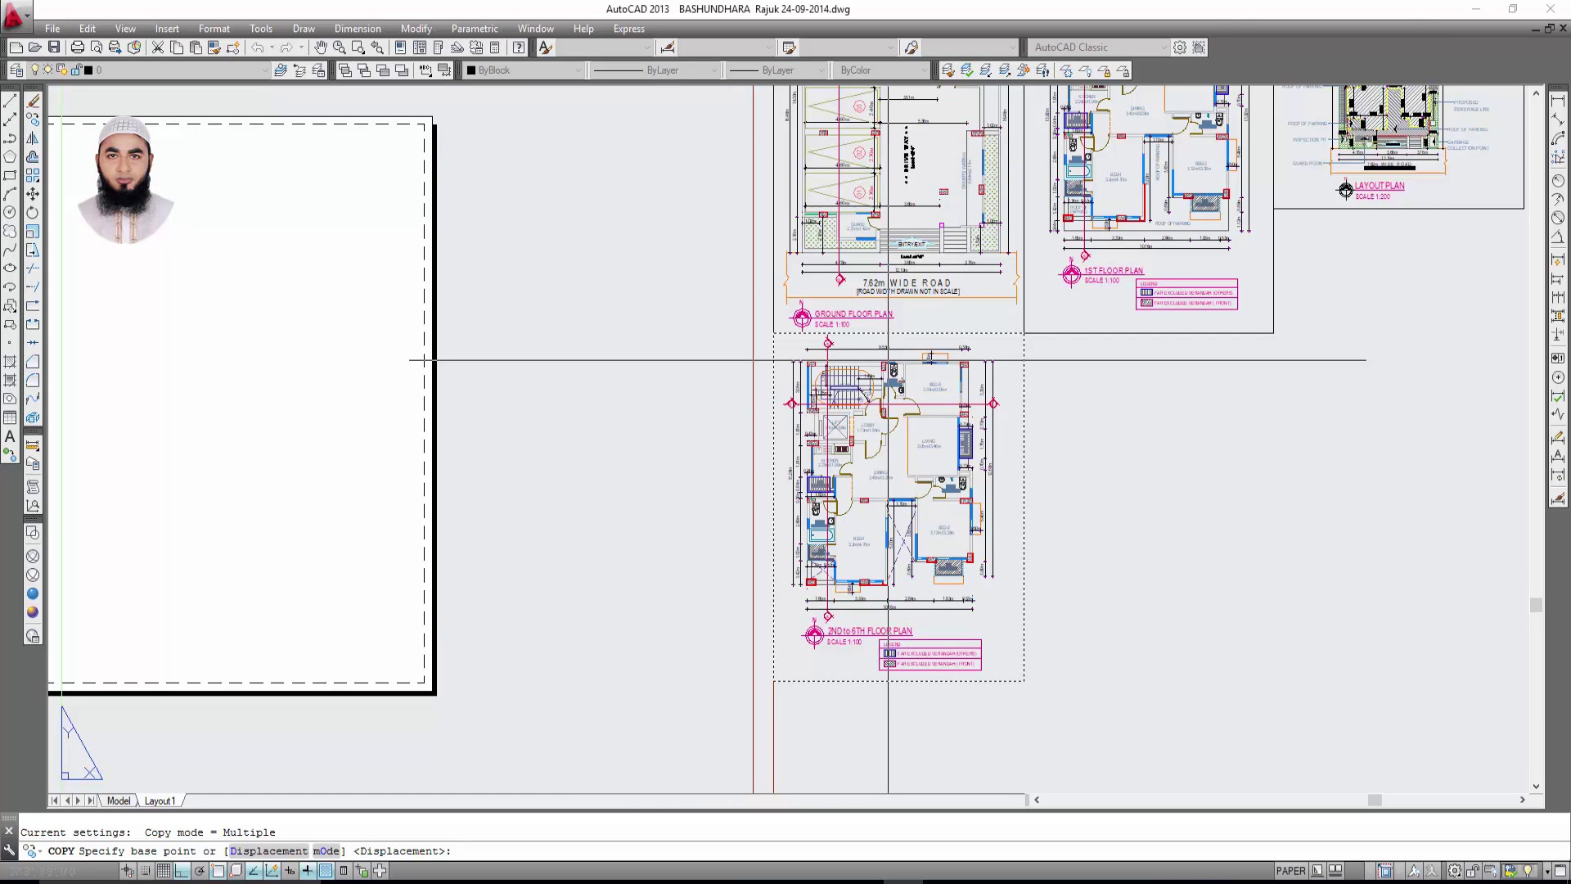
Copy the 2nd to 6th floor plan viewport one viewport width to the right.
{"action": "scroll", "coordinate": [888, 360], "scroll_direction": "up", "scroll_amount": 2}
{"action": "left_click", "coordinate": [606, 372]}
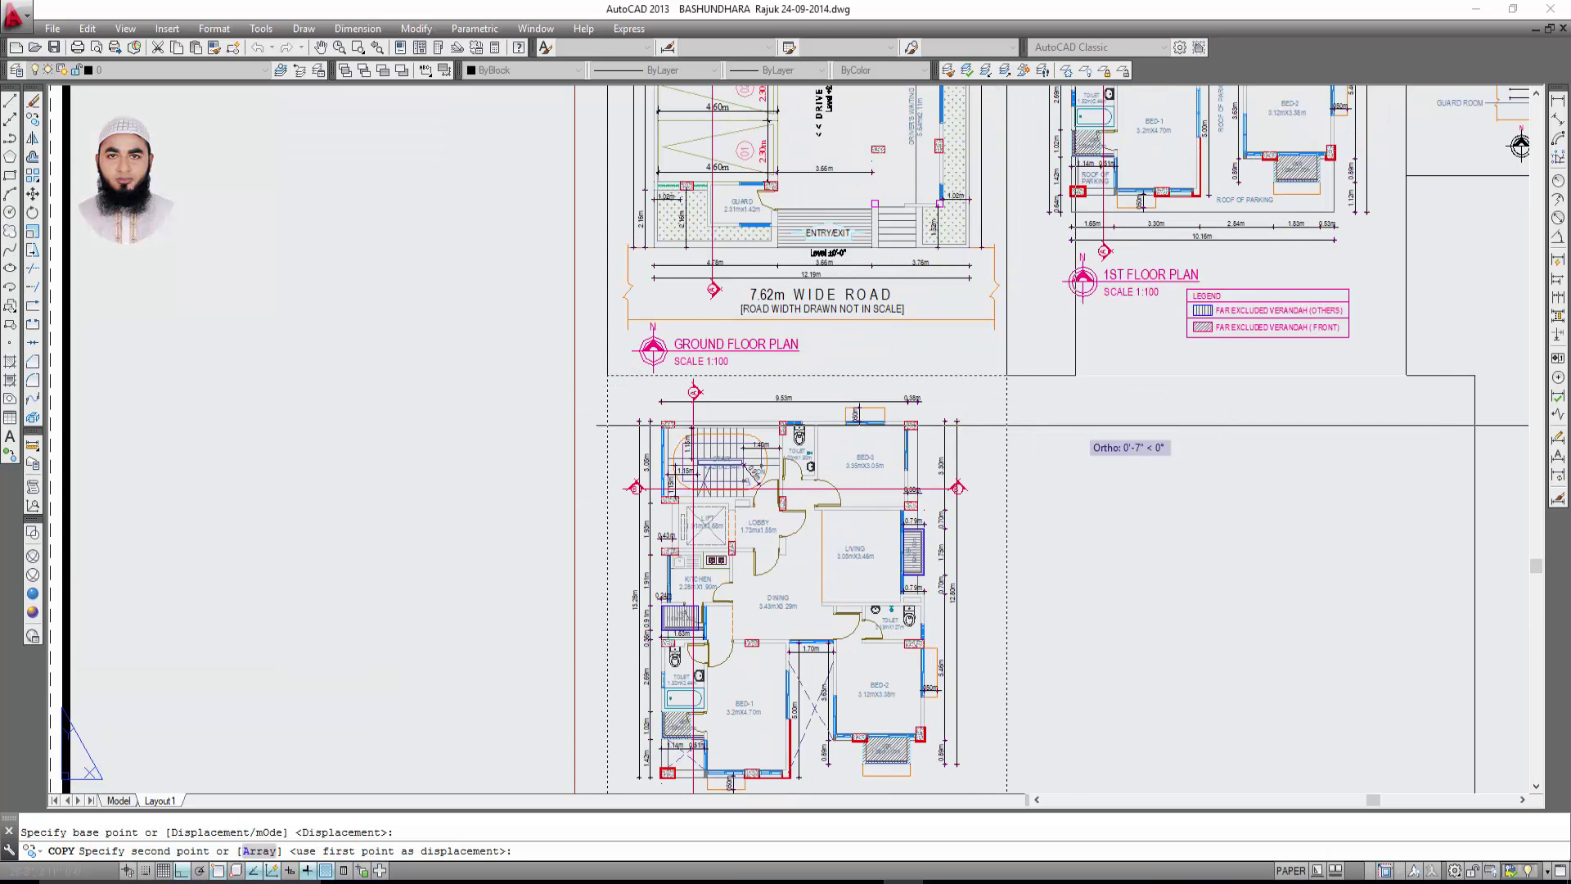
{"action": "scroll", "coordinate": [1072, 425], "scroll_direction": "down", "scroll_amount": 1}
{"action": "left_click", "coordinate": [1010, 372]}
{"action": "scroll", "coordinate": [1010, 372], "scroll_direction": "down", "scroll_amount": 3}
{"action": "key", "text": "Escape"}
{"action": "scroll", "coordinate": [1014, 491], "scroll_direction": "up", "scroll_amount": 2}
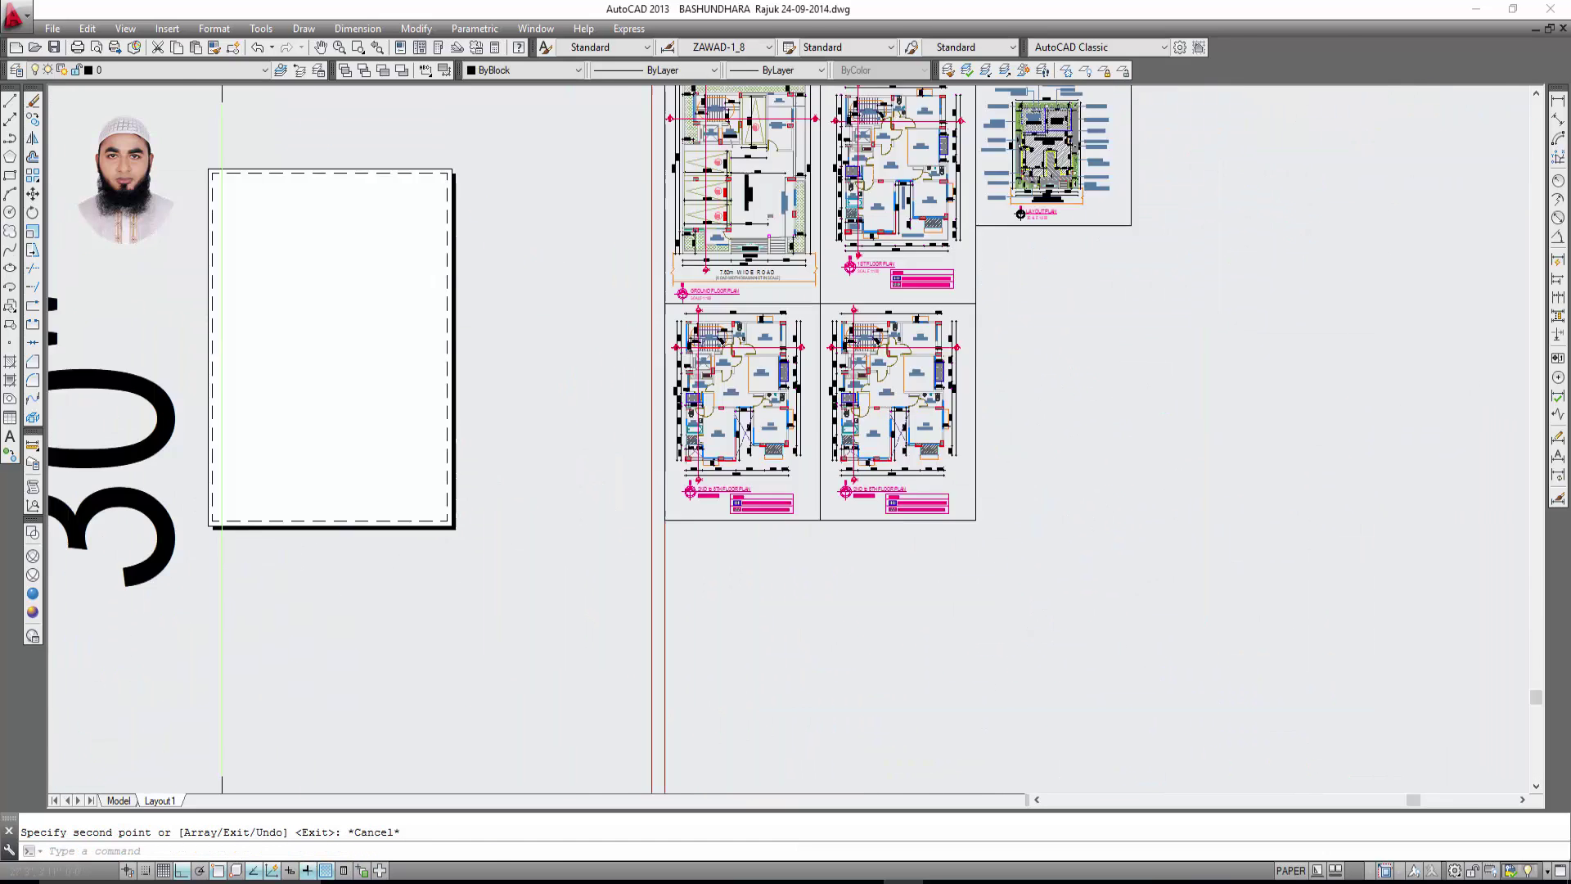
{"action": "scroll", "coordinate": [894, 475], "scroll_direction": "up", "scroll_amount": 3}
Inside the new right viewport, pan to the roof floor plan and window-zoom around it.
{"action": "double_click", "coordinate": [908, 463]}
{"action": "scroll", "coordinate": [909, 463], "scroll_direction": "down", "scroll_amount": 3}
{"action": "mouse_move", "coordinate": [941, 513]}
{"action": "middle_mouse_down"}
{"action": "mouse_move", "coordinate": [910, 463]}
{"action": "mouse_move", "coordinate": [964, 399]}
{"action": "middle_mouse_up"}
{"action": "scroll", "coordinate": [982, 433], "scroll_direction": "up", "scroll_amount": 6}
{"action": "type", "text": "z"}
{"action": "key", "text": "Return"}
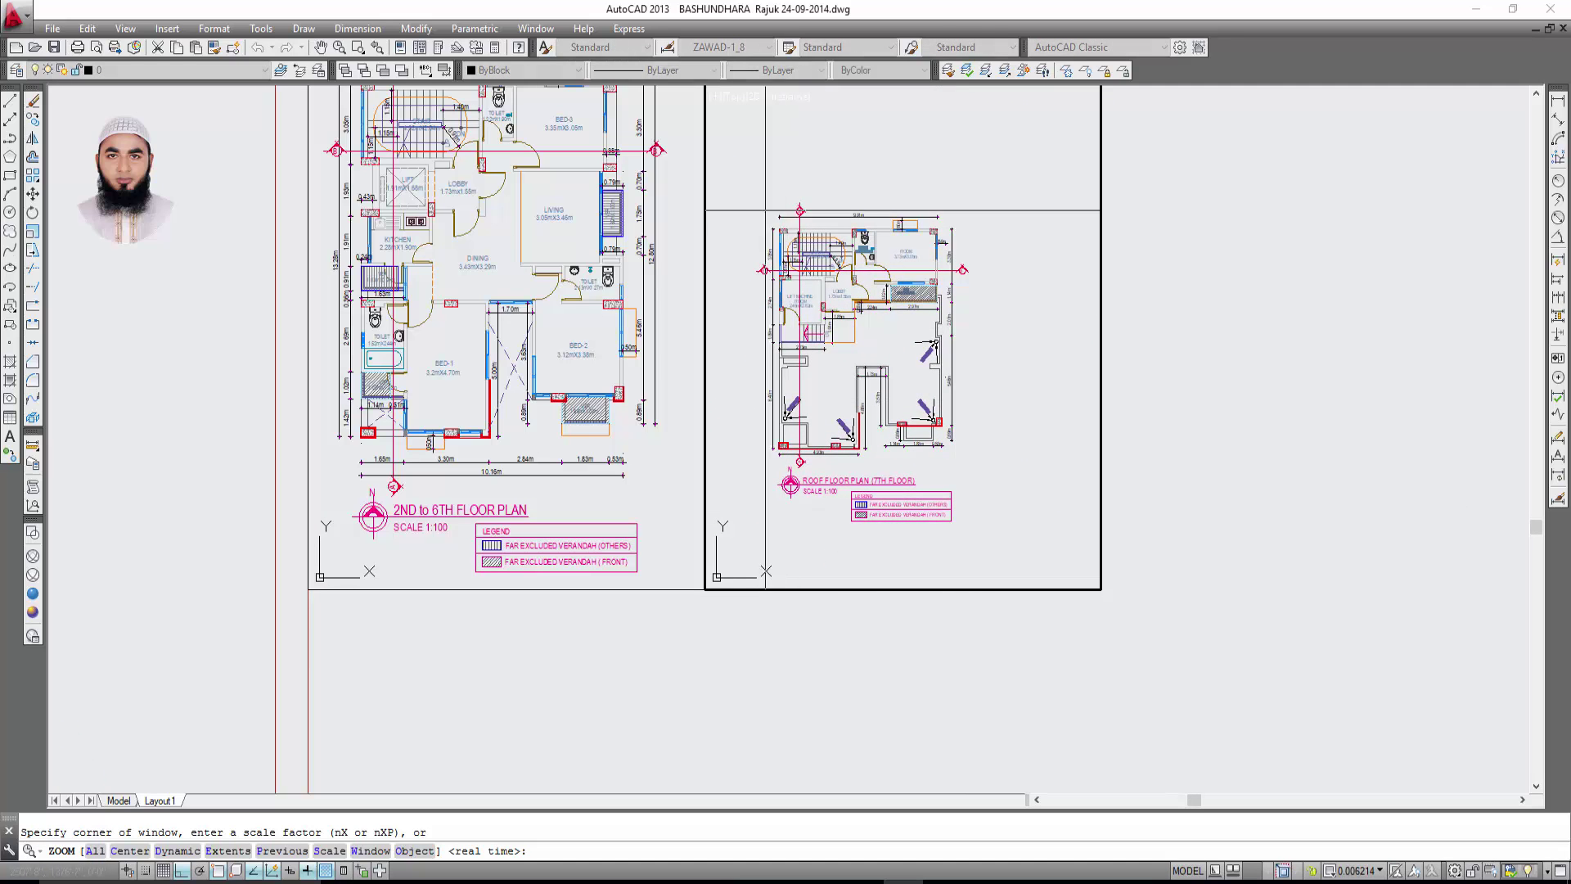
{"action": "left_click", "coordinate": [754, 199]}
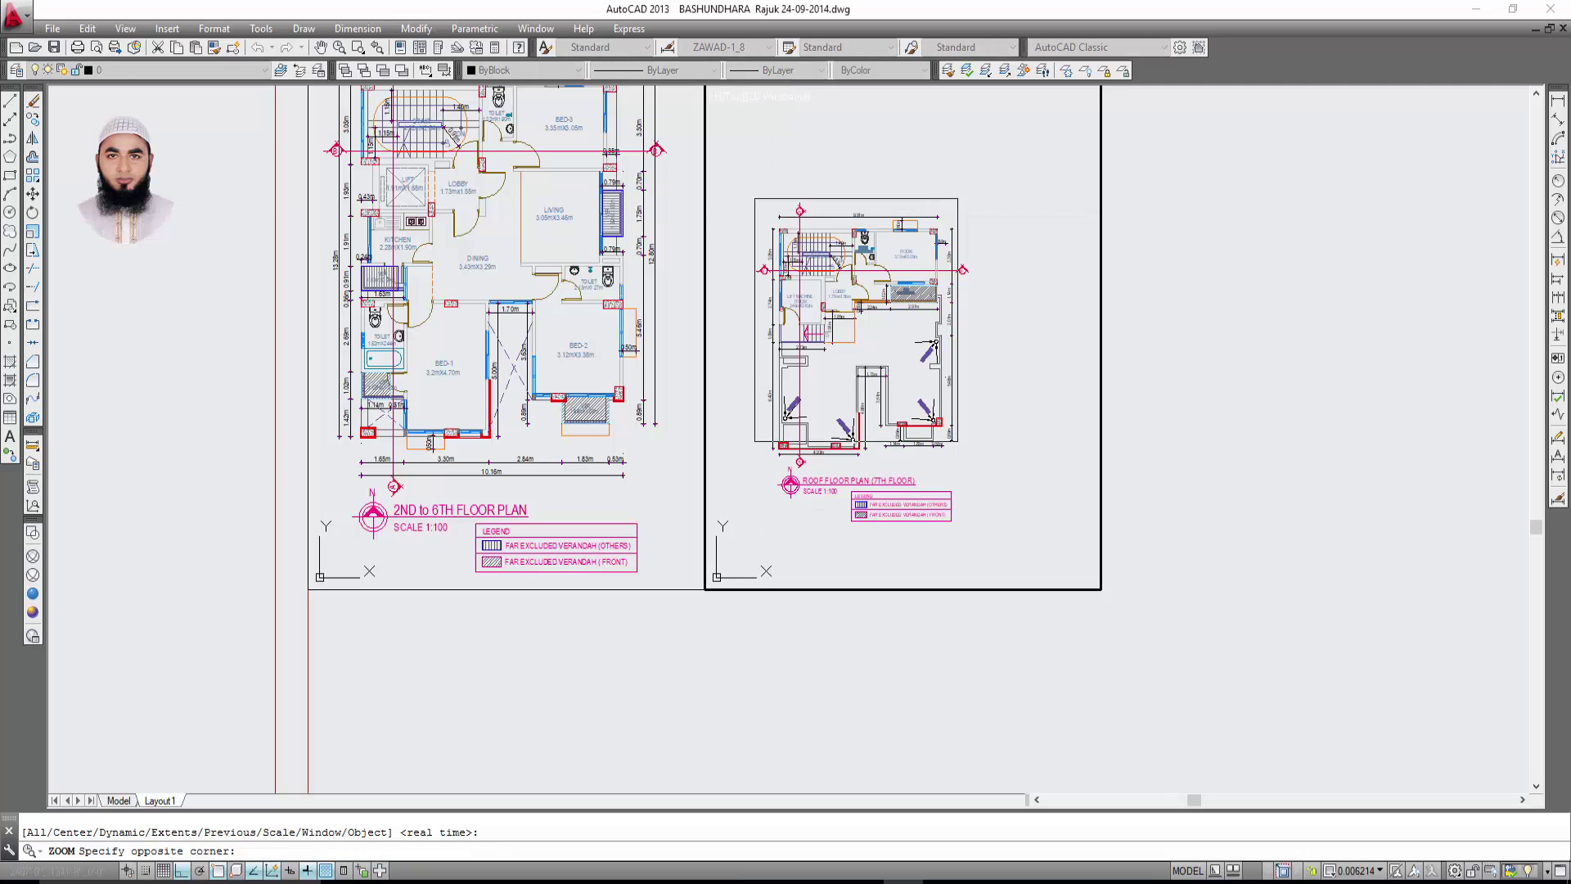
{"action": "left_click", "coordinate": [982, 530]}
{"action": "scroll", "coordinate": [841, 440], "scroll_direction": "down", "scroll_amount": 5}
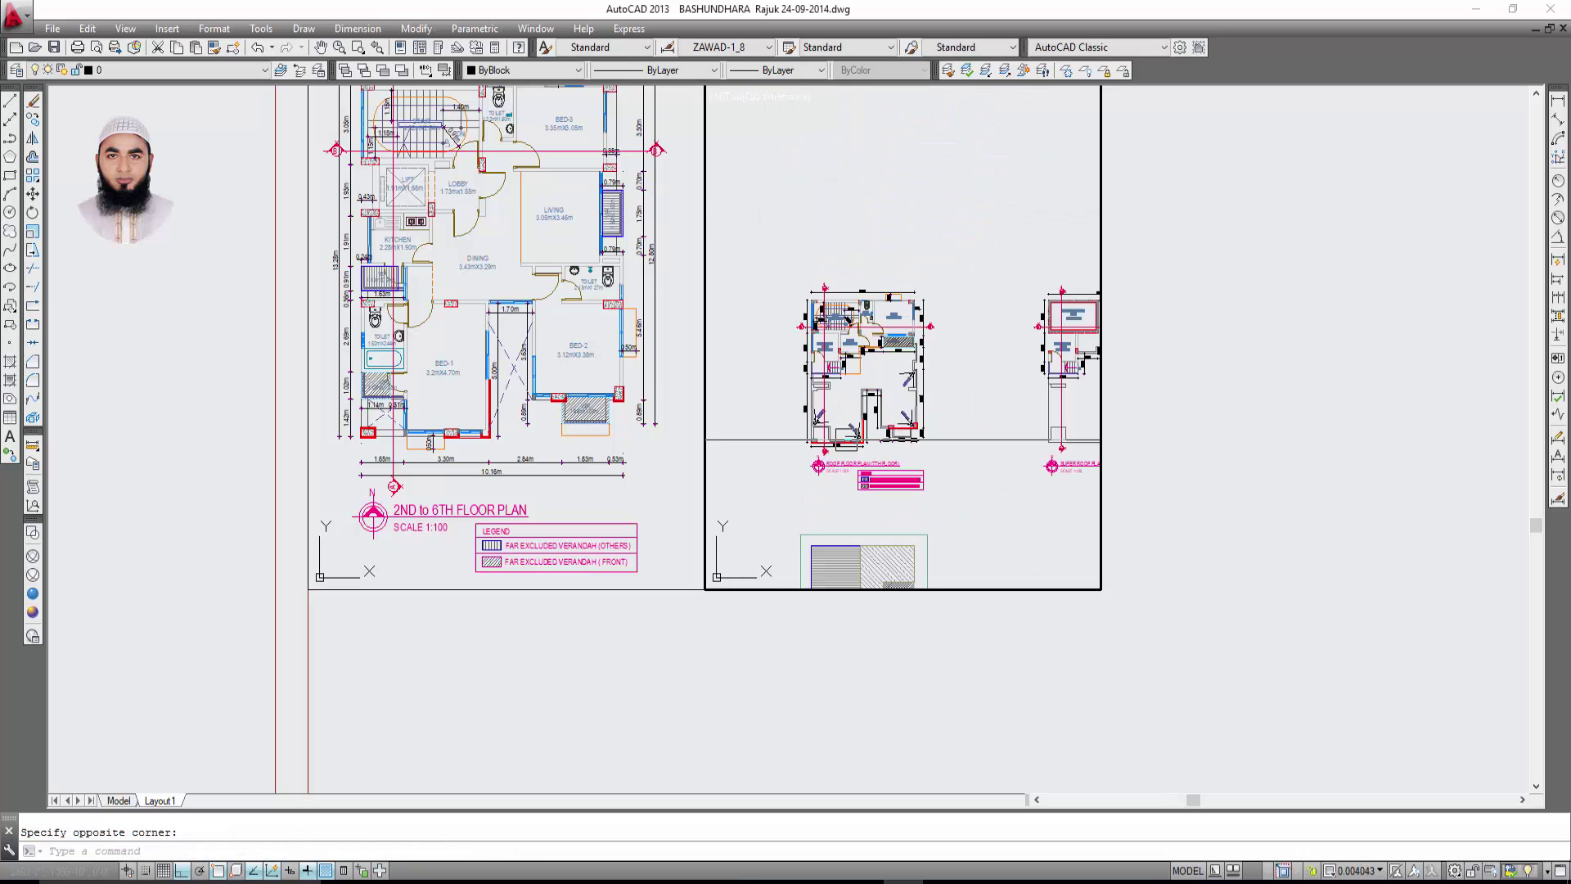
{"action": "scroll", "coordinate": [855, 441], "scroll_direction": "up", "scroll_amount": 5}
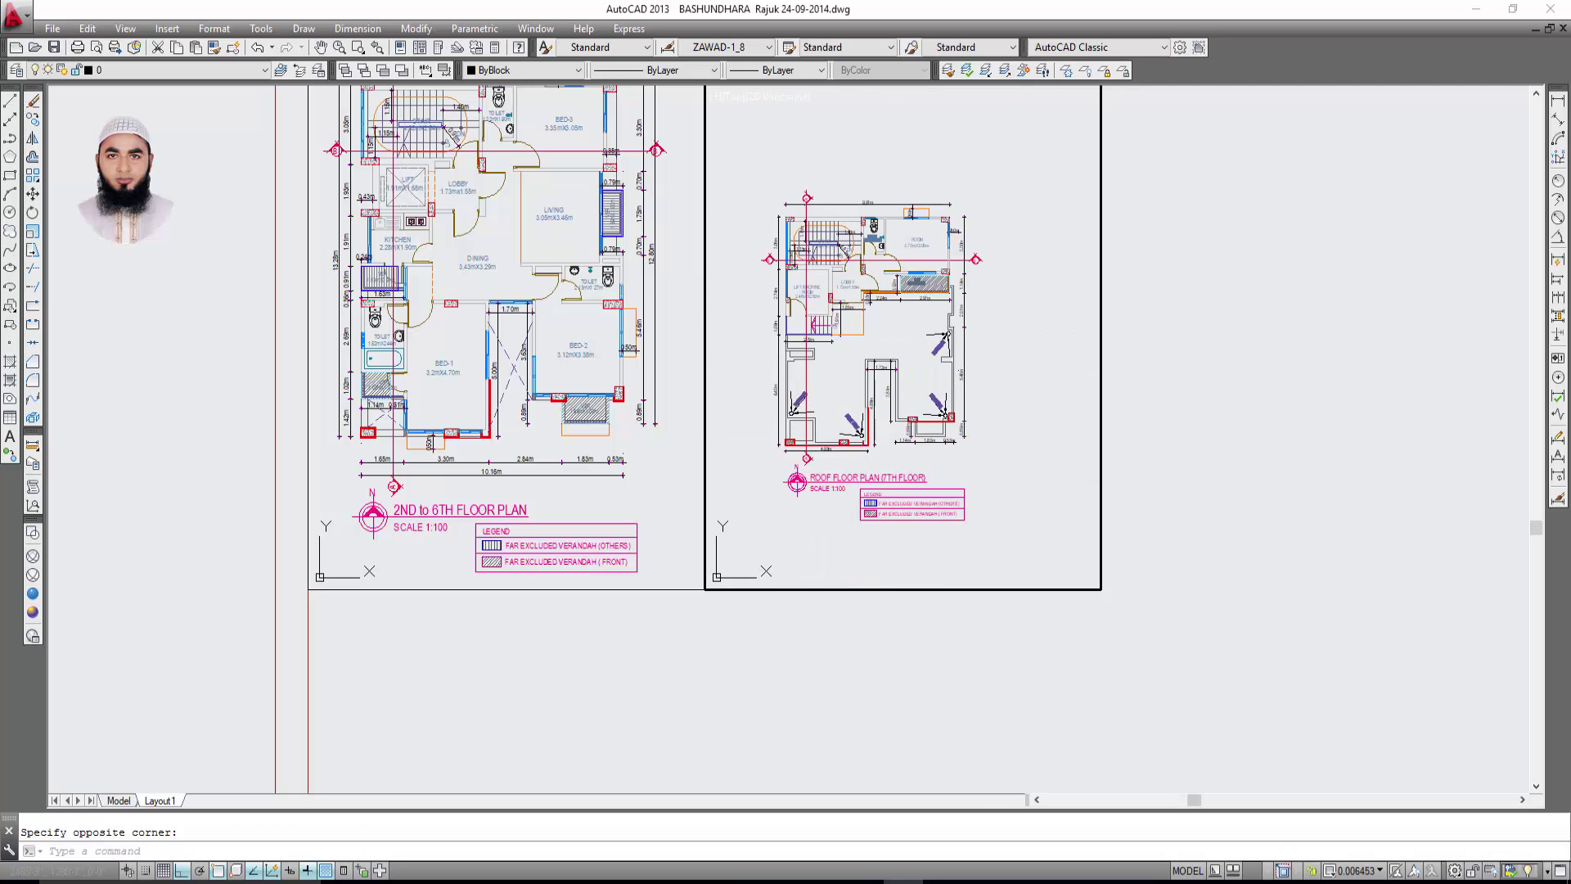
Center the roof floor plan and set its viewport scale to 1:100.
{"action": "double_click", "coordinate": [1307, 479]}
{"action": "scroll", "coordinate": [1192, 473], "scroll_direction": "down", "scroll_amount": 3}
{"action": "double_click", "coordinate": [868, 491]}
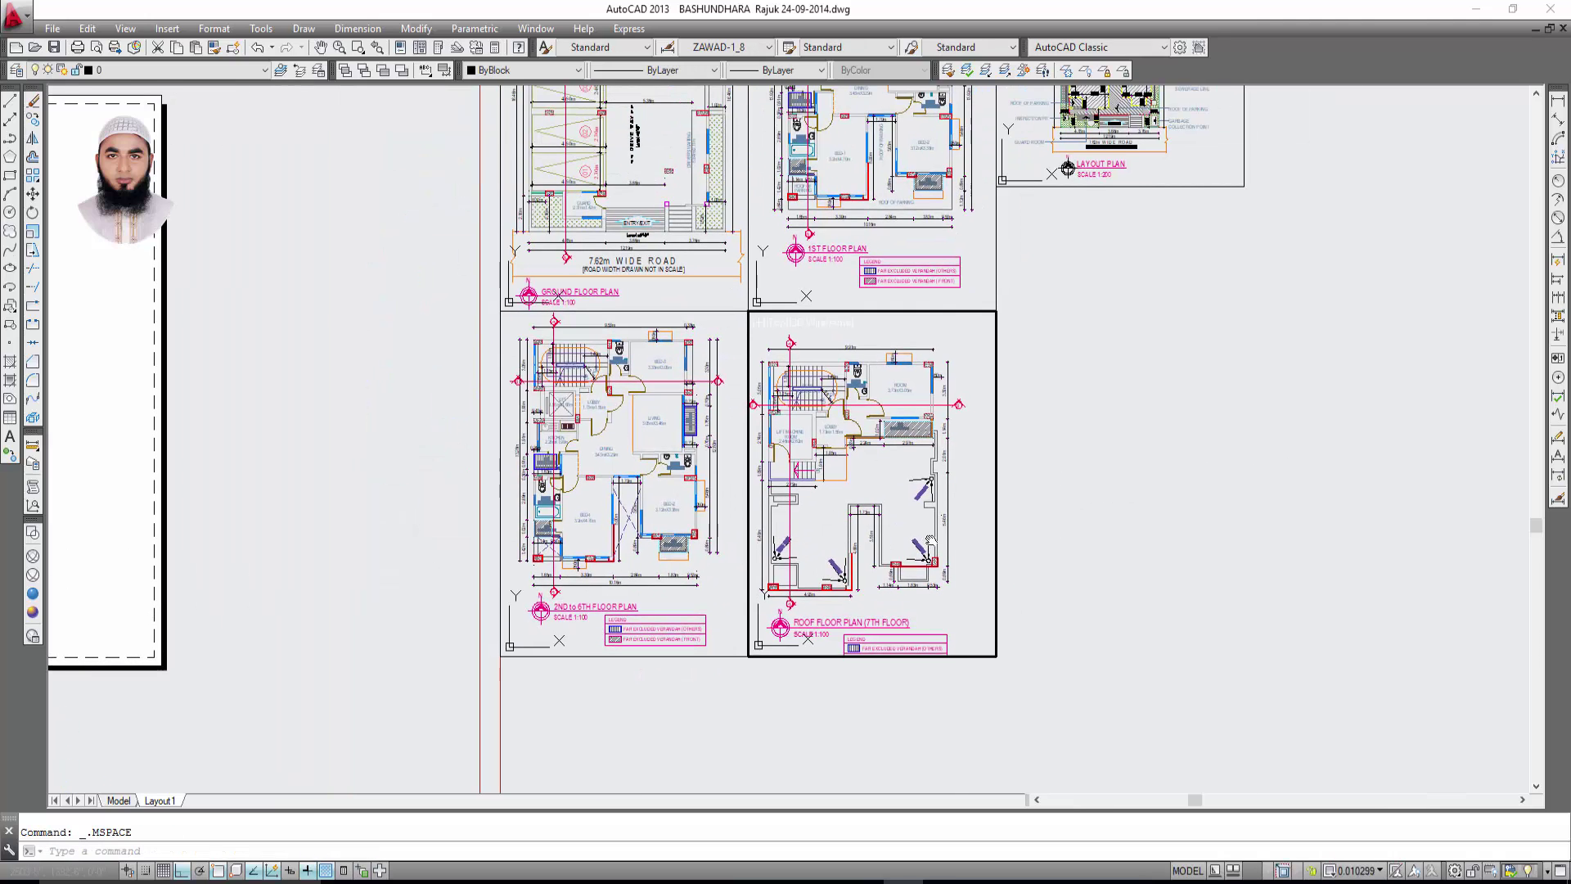
{"action": "middle_click_drag", "start_coordinate": [931, 540], "coordinate": [943, 533]}
{"action": "type", "text": "z"}
{"action": "key", "text": "Return"}
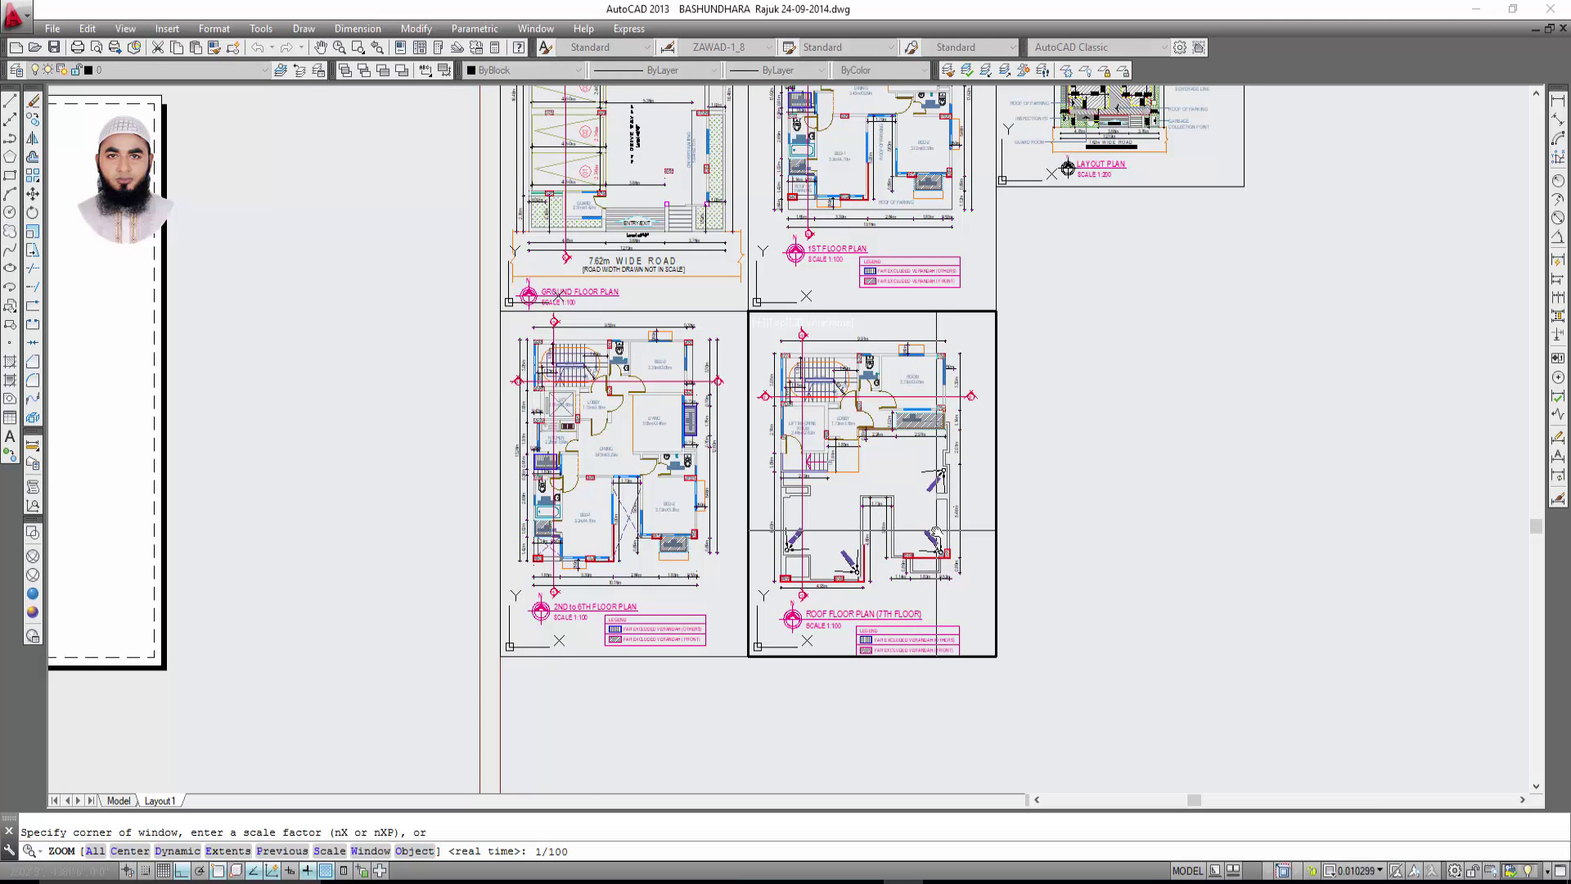
{"action": "key", "text": "Return"}
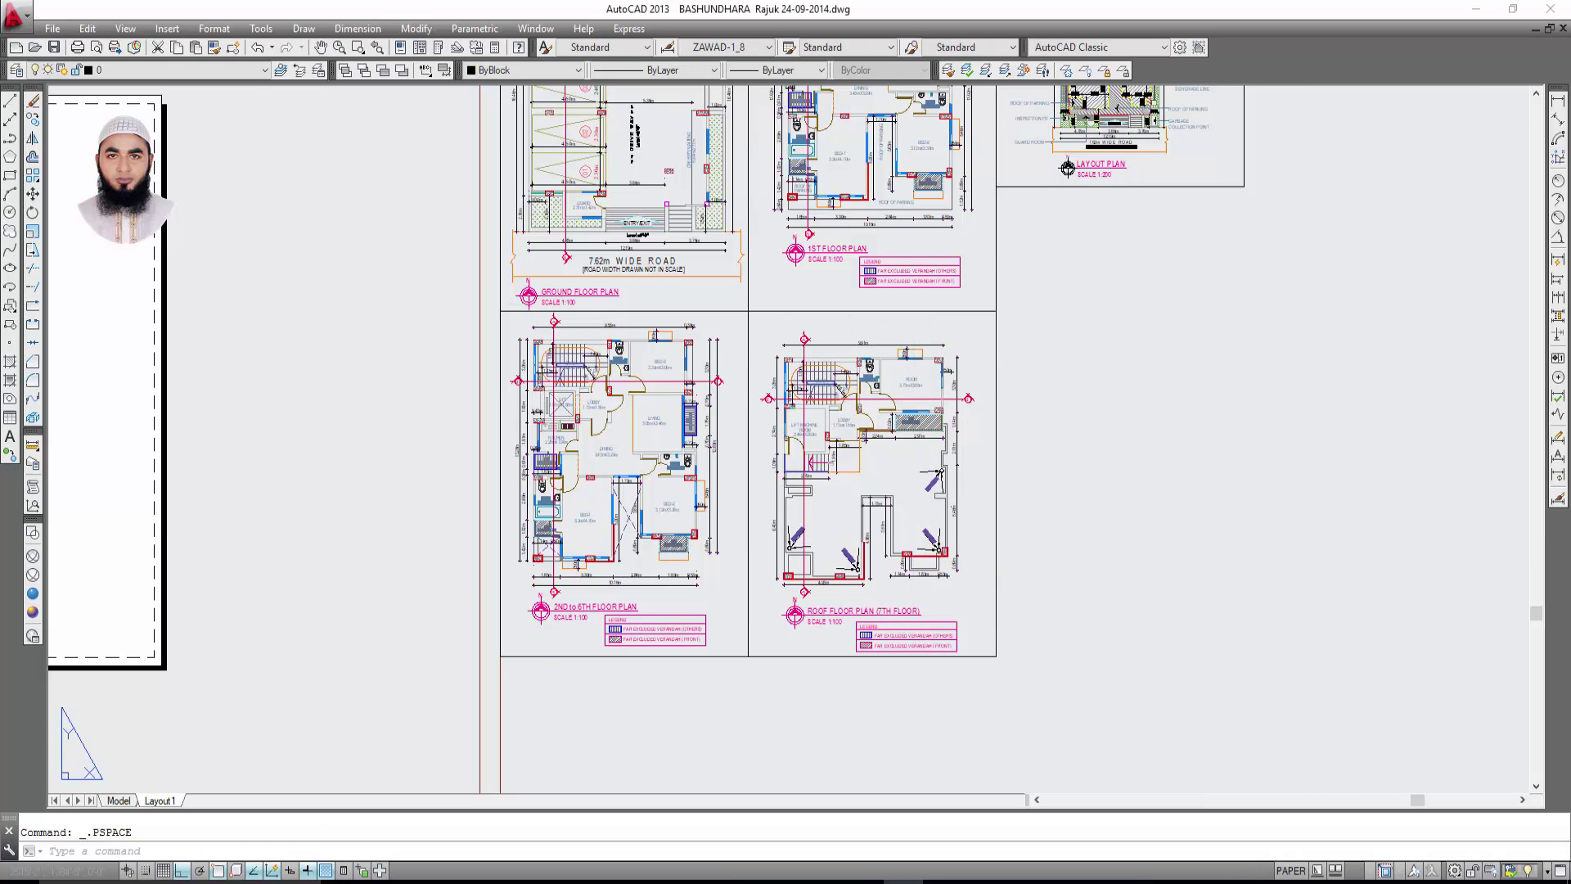
Return to paper space and pan across the sheet to review the elevation drawings.
{"action": "scroll", "coordinate": [1029, 534], "scroll_direction": "down", "scroll_amount": 2}
{"action": "double_click", "coordinate": [1029, 534]}
{"action": "middle_click_drag", "start_coordinate": [894, 595], "coordinate": [981, 537]}
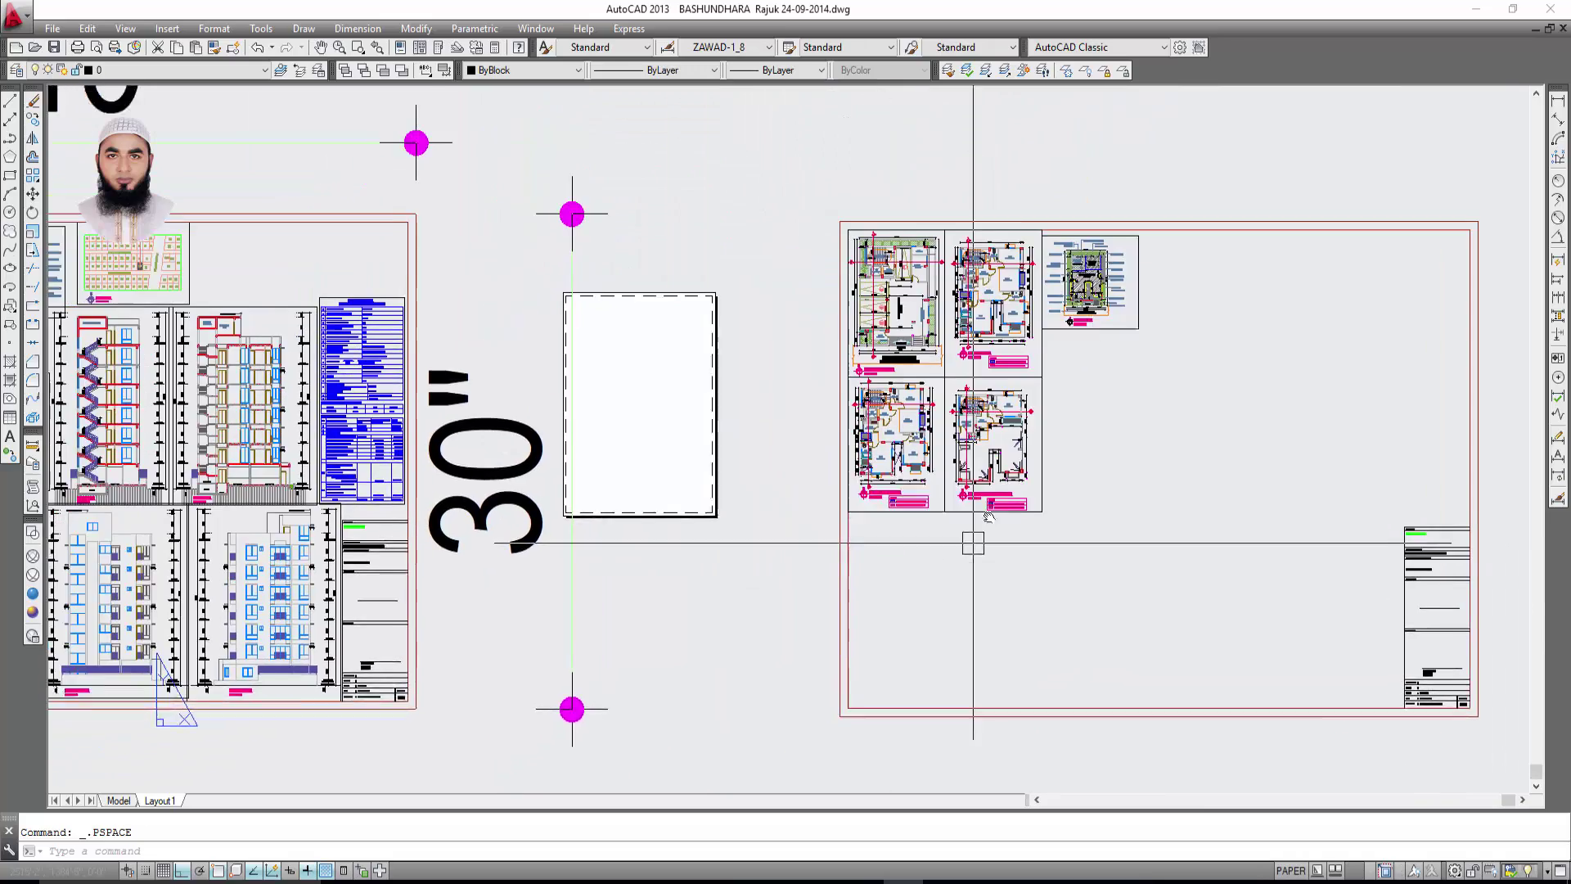
{"action": "middle_click_drag", "start_coordinate": [726, 573], "coordinate": [940, 450]}
{"action": "middle_click_drag", "start_coordinate": [801, 566], "coordinate": [1040, 554]}
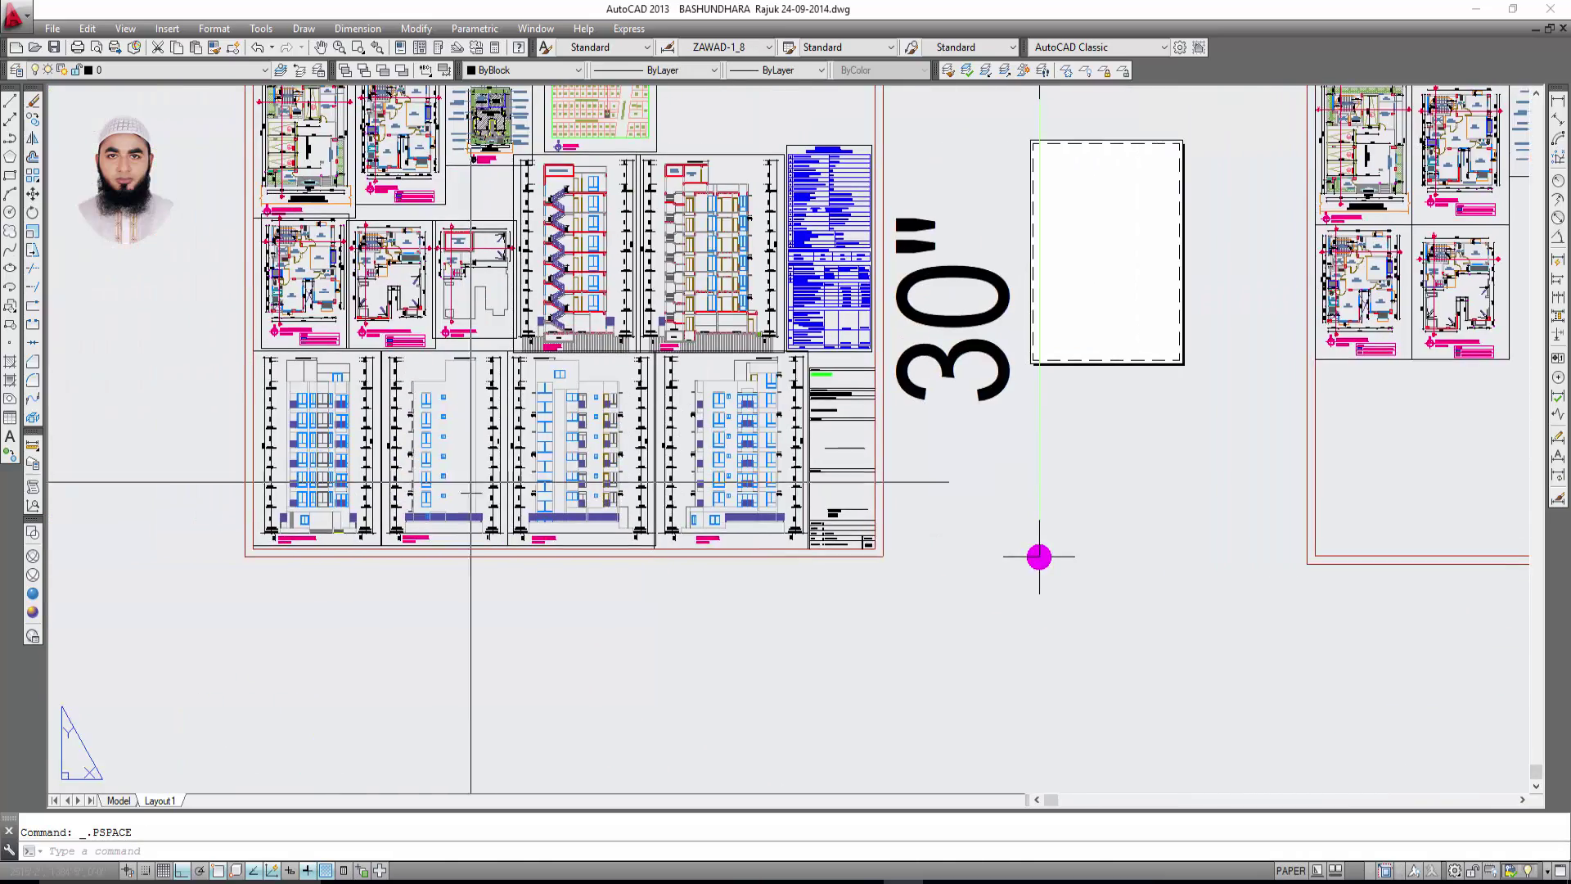
{"action": "scroll", "coordinate": [1039, 554], "scroll_direction": "up", "scroll_amount": 2}
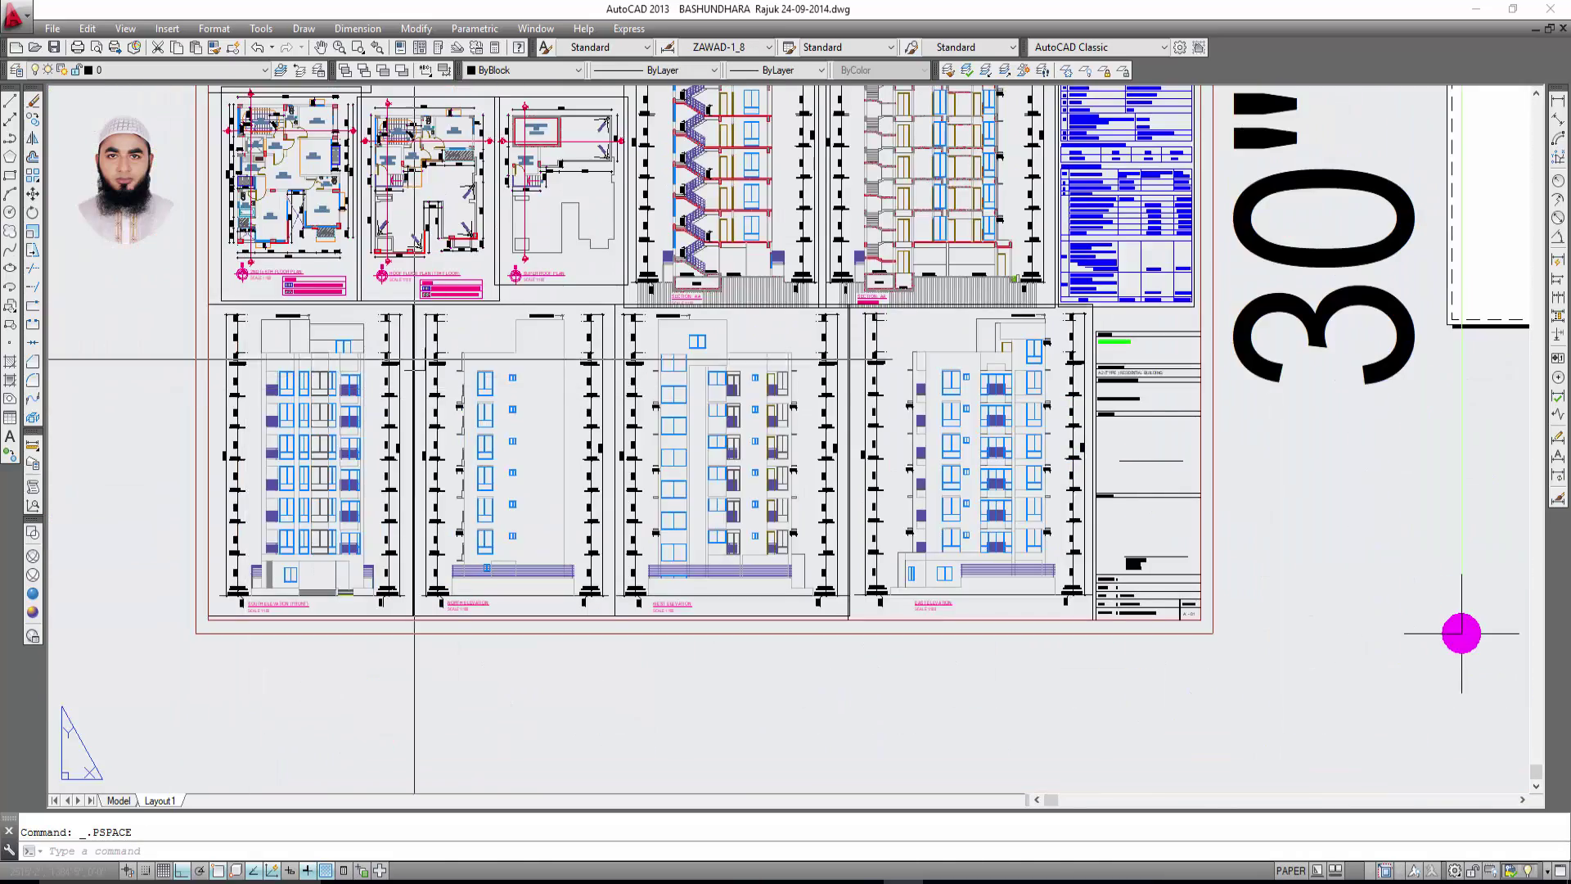
{"action": "middle_click_drag", "start_coordinate": [414, 359], "coordinate": [414, 410]}
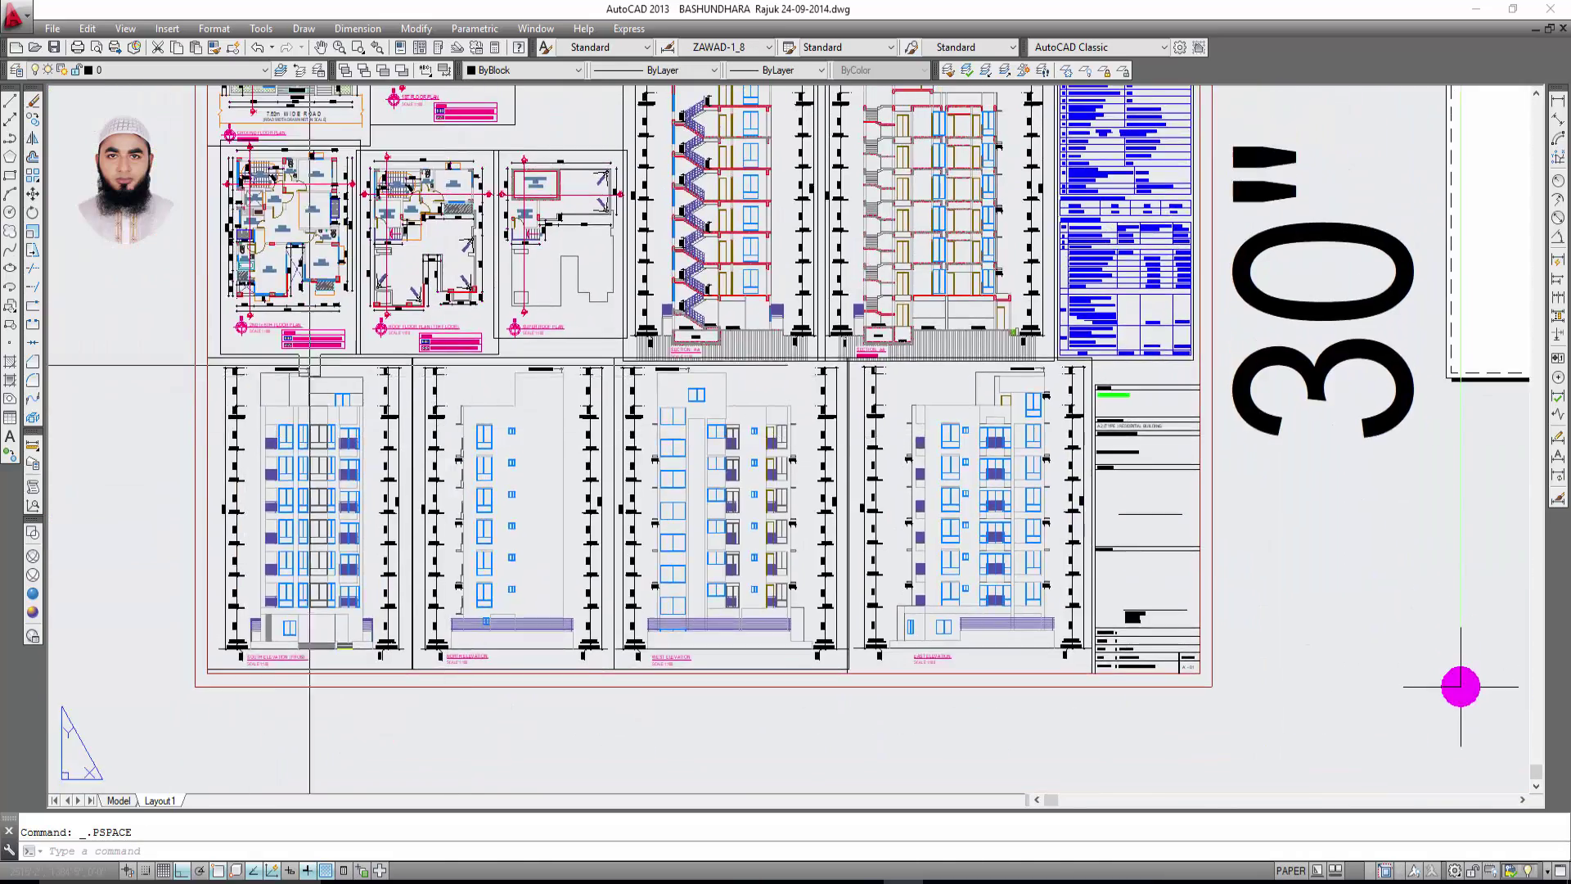
{"action": "scroll", "coordinate": [229, 374], "scroll_direction": "up", "scroll_amount": 3}
{"action": "scroll", "coordinate": [360, 503], "scroll_direction": "down", "scroll_amount": 3}
{"action": "scroll", "coordinate": [497, 567], "scroll_direction": "down", "scroll_amount": 3}
{"action": "scroll", "coordinate": [495, 567], "scroll_direction": "down", "scroll_amount": 2}
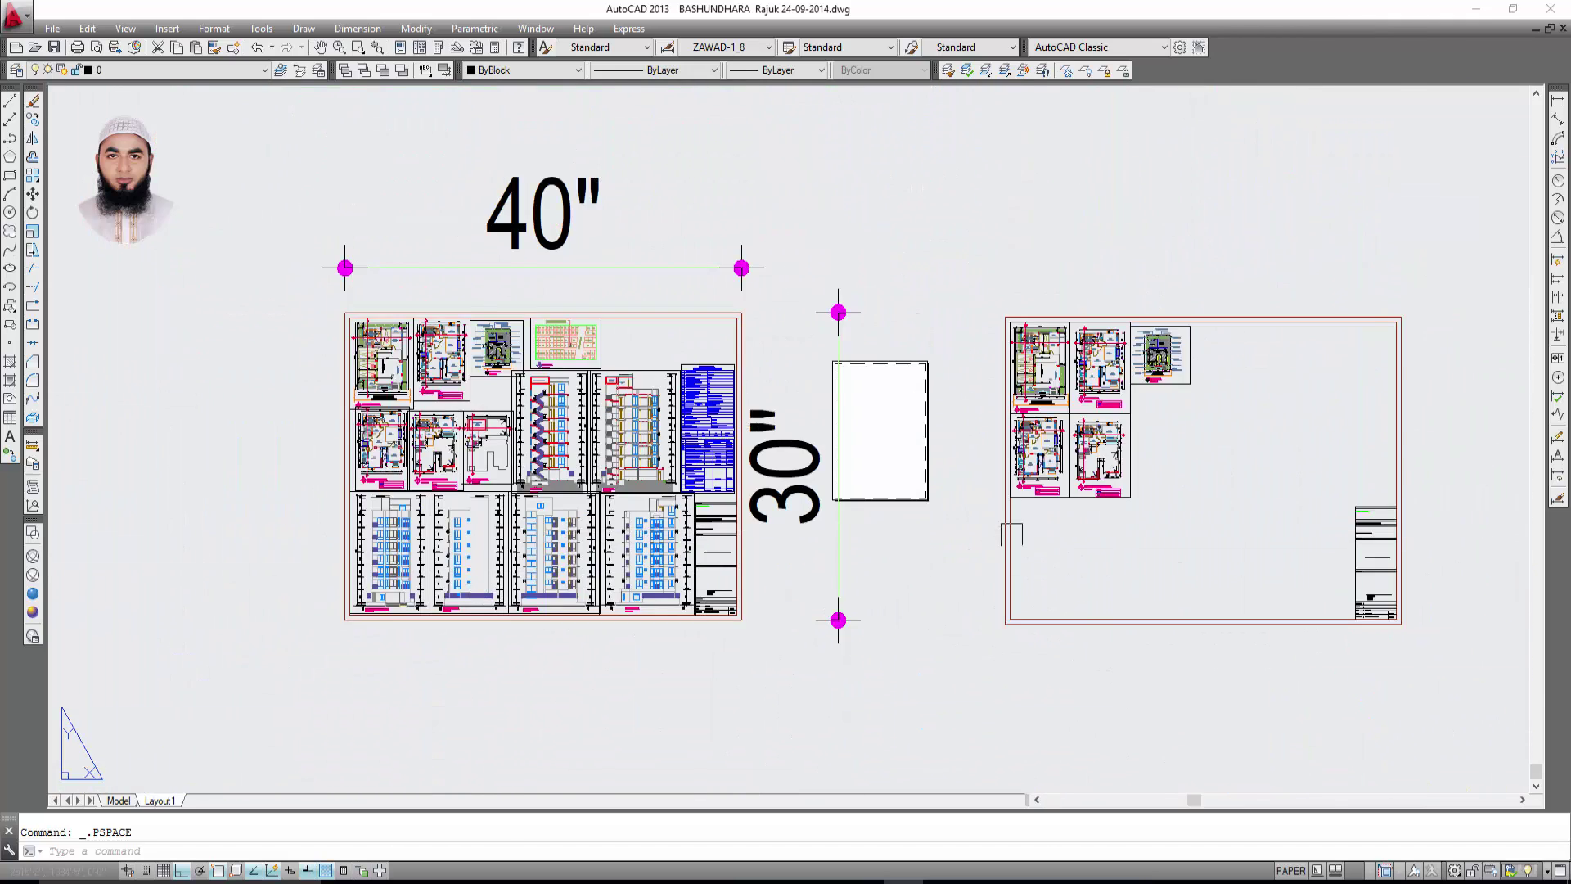
{"action": "scroll", "coordinate": [1088, 600], "scroll_direction": "up", "scroll_amount": 4}
Draw a new viewport with MV across the empty lower cell of the sheet.
{"action": "middle_click_drag", "start_coordinate": [1088, 599], "coordinate": [976, 600]}
{"action": "type", "text": "mv"}
{"action": "key", "text": "Return"}
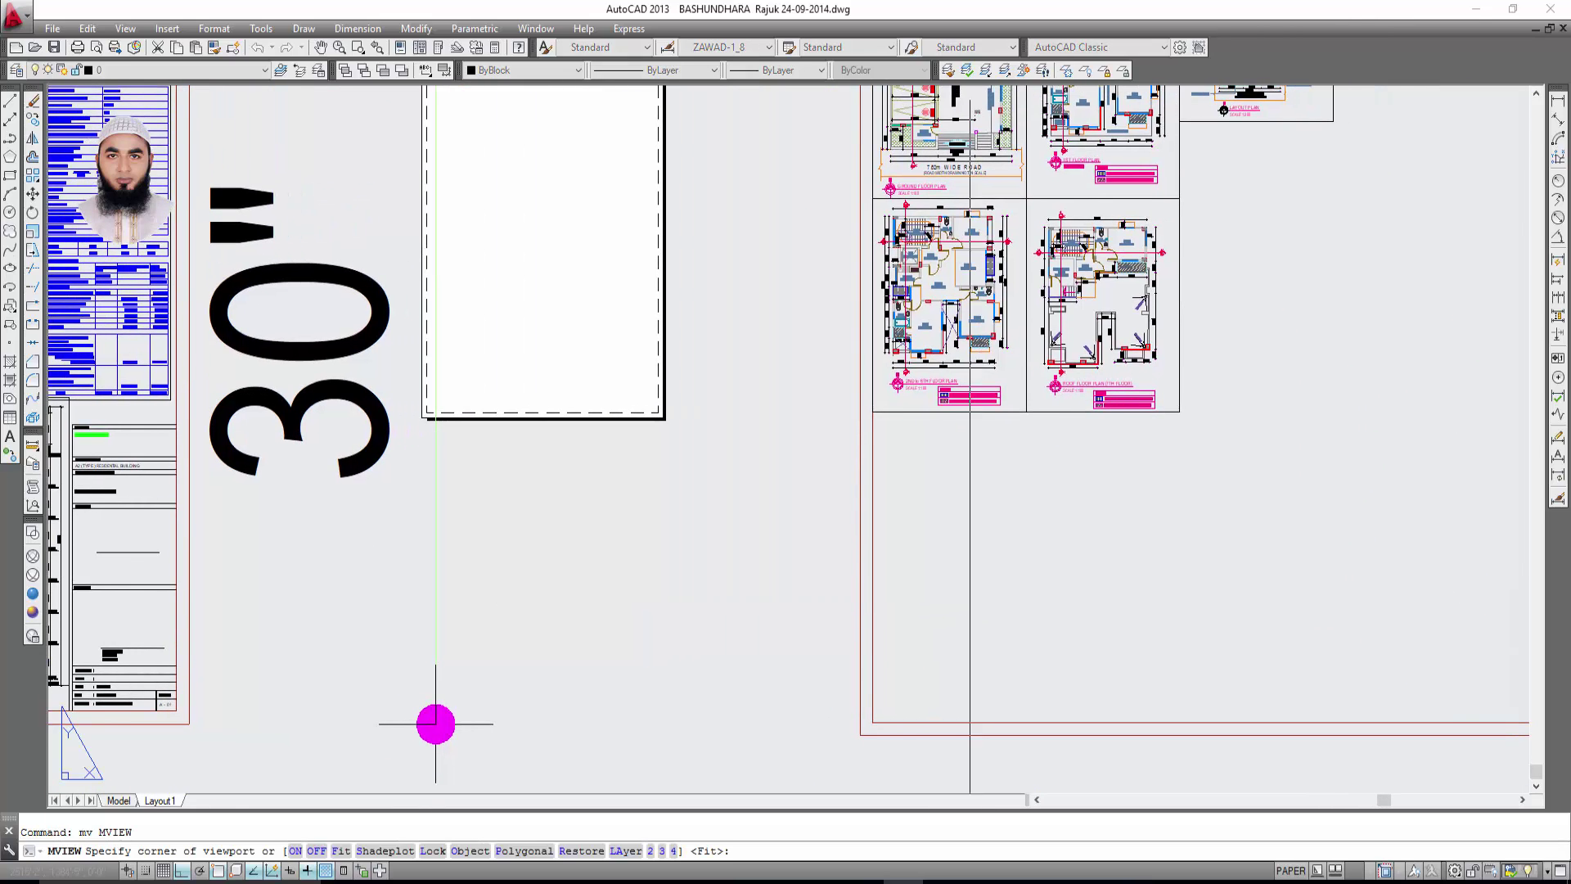
{"action": "middle_click_drag", "start_coordinate": [911, 646], "coordinate": [838, 655]}
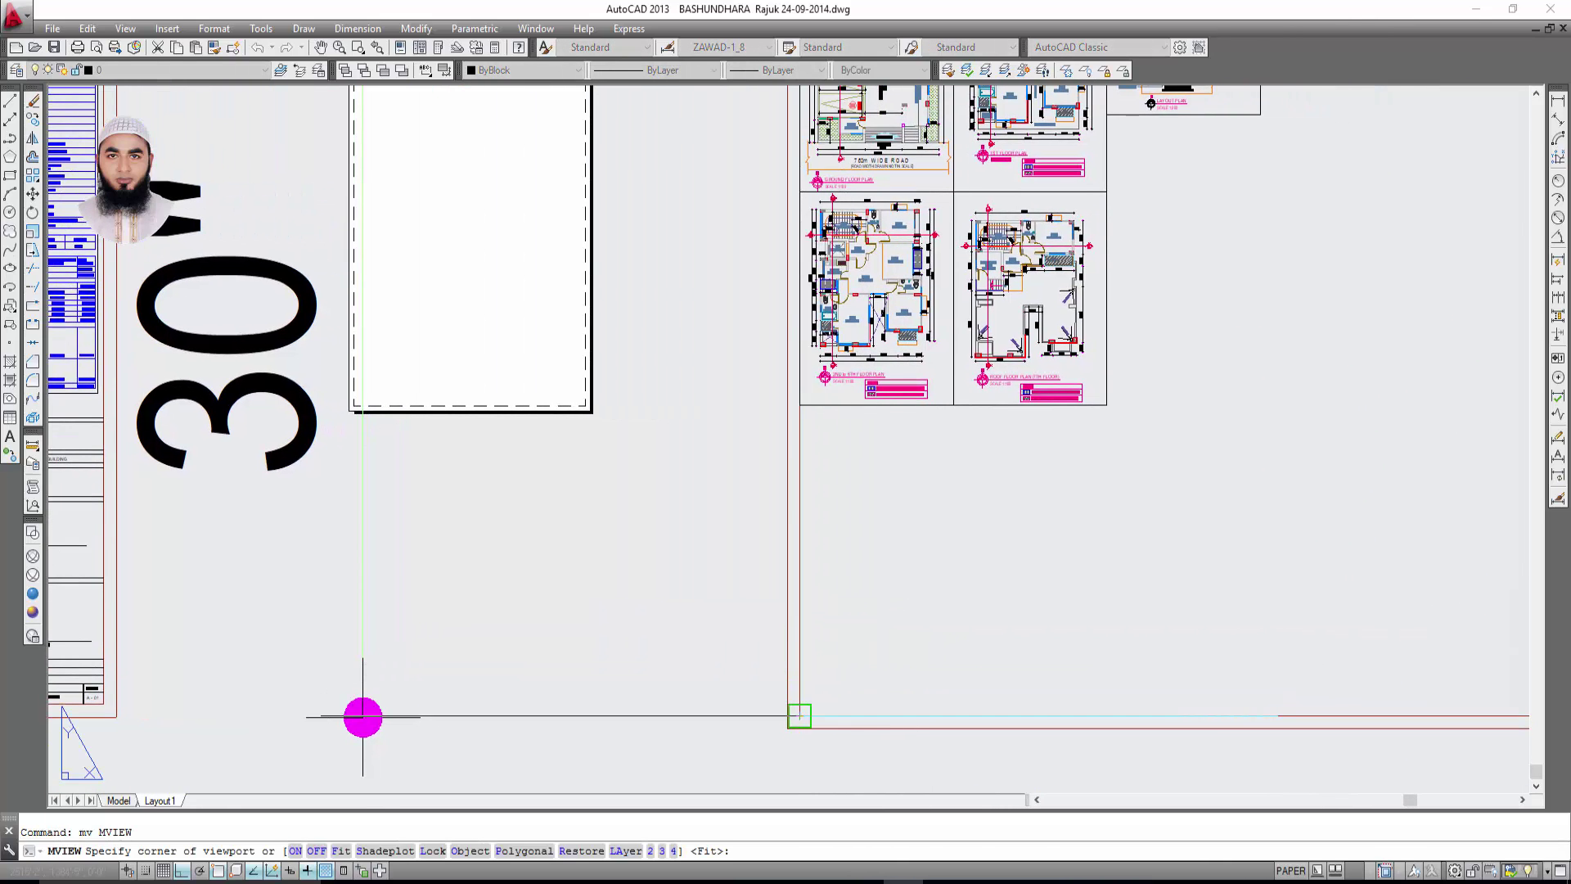
{"action": "left_click", "coordinate": [363, 717]}
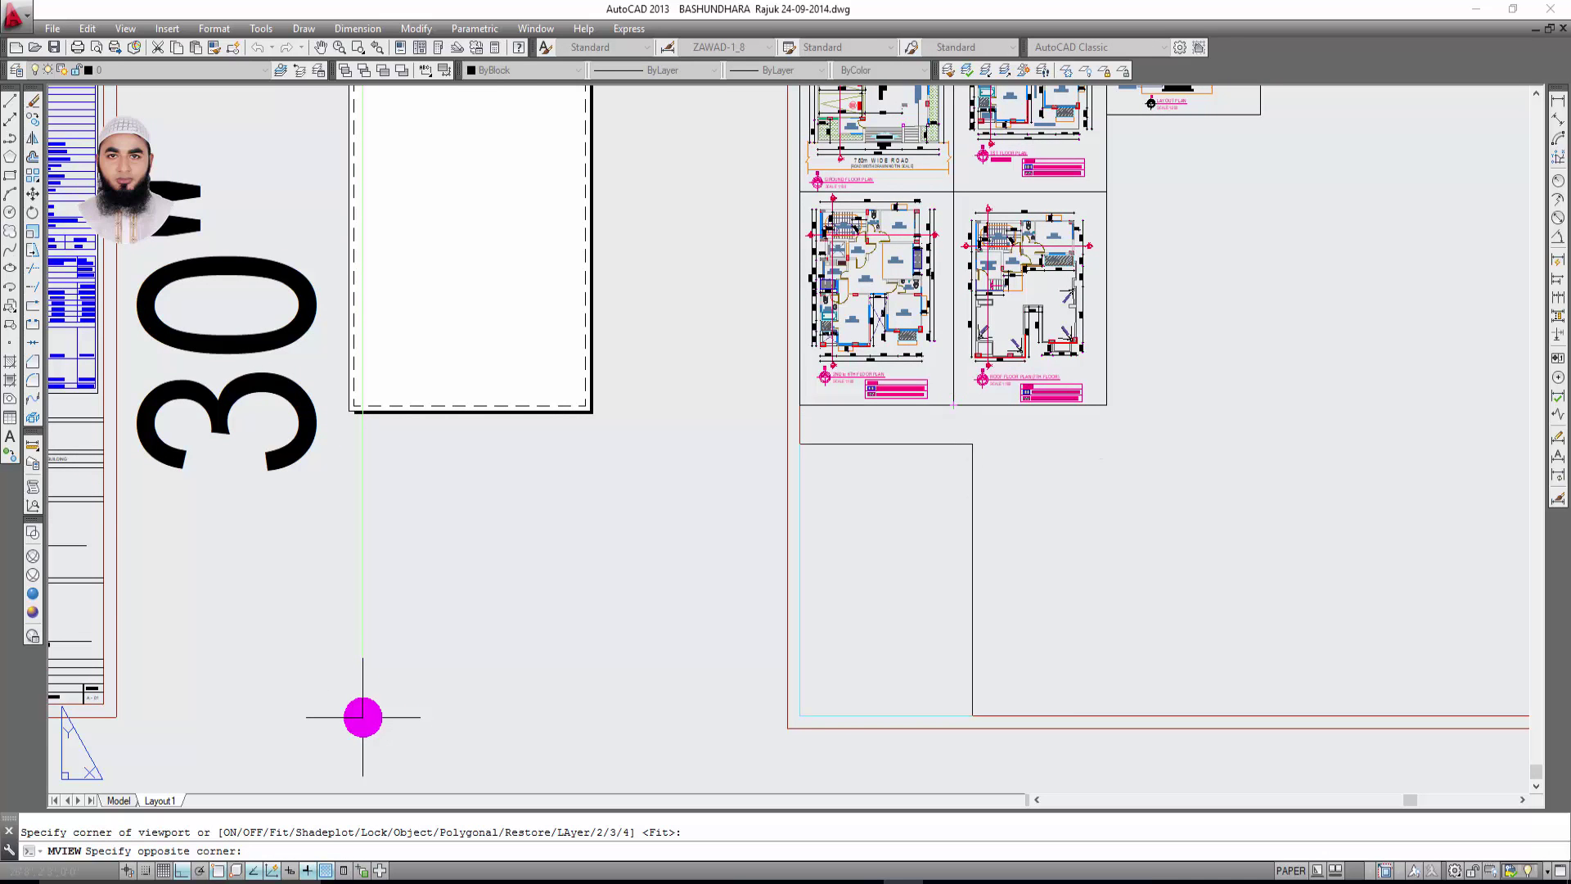
{"action": "left_click", "coordinate": [971, 717]}
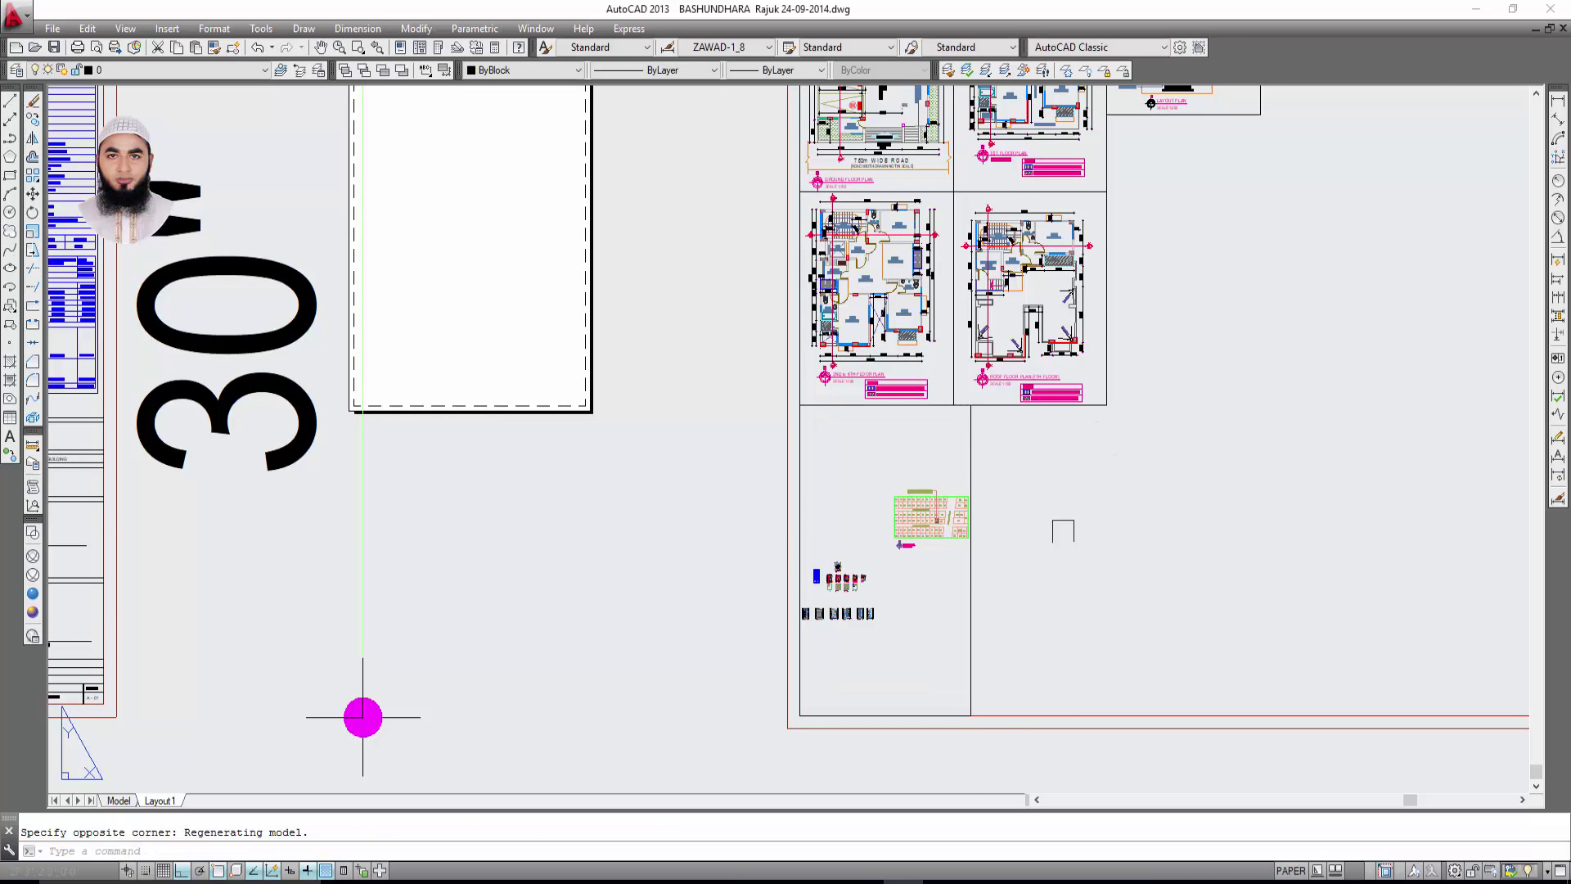
{"action": "scroll", "coordinate": [965, 686], "scroll_direction": "up", "scroll_amount": 4}
Inside the new viewport, zoom out to locate the east elevation.
{"action": "double_click", "coordinate": [786, 498]}
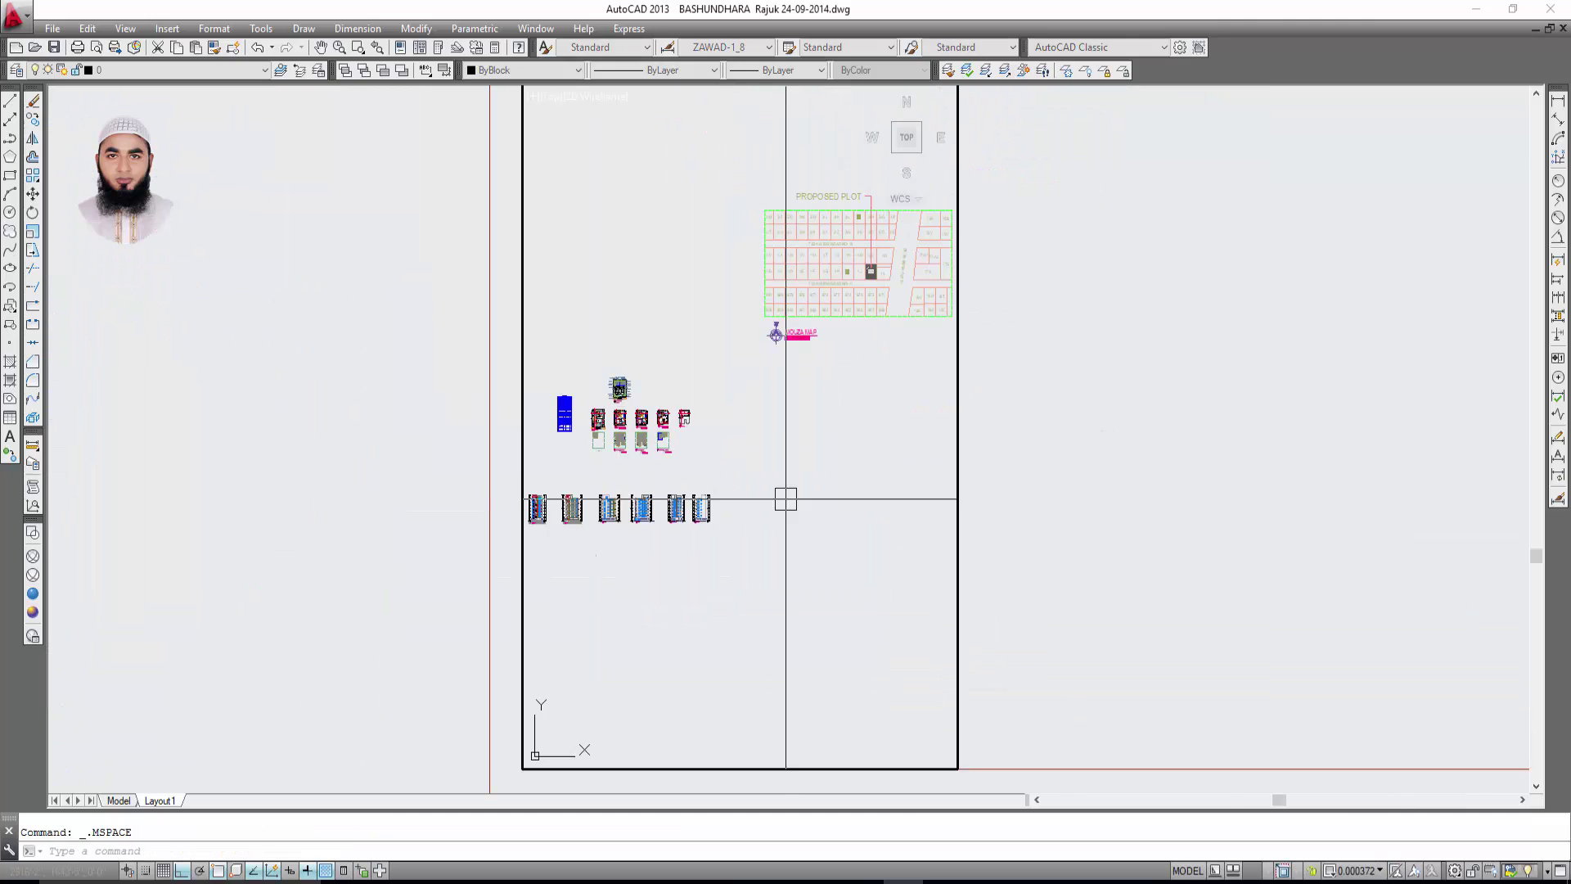
{"action": "scroll", "coordinate": [786, 498], "scroll_direction": "down", "scroll_amount": 4}
{"action": "scroll", "coordinate": [792, 526], "scroll_direction": "up", "scroll_amount": 6}
{"action": "scroll", "coordinate": [792, 527], "scroll_direction": "up", "scroll_amount": 2}
{"action": "scroll", "coordinate": [646, 487], "scroll_direction": "up", "scroll_amount": 2}
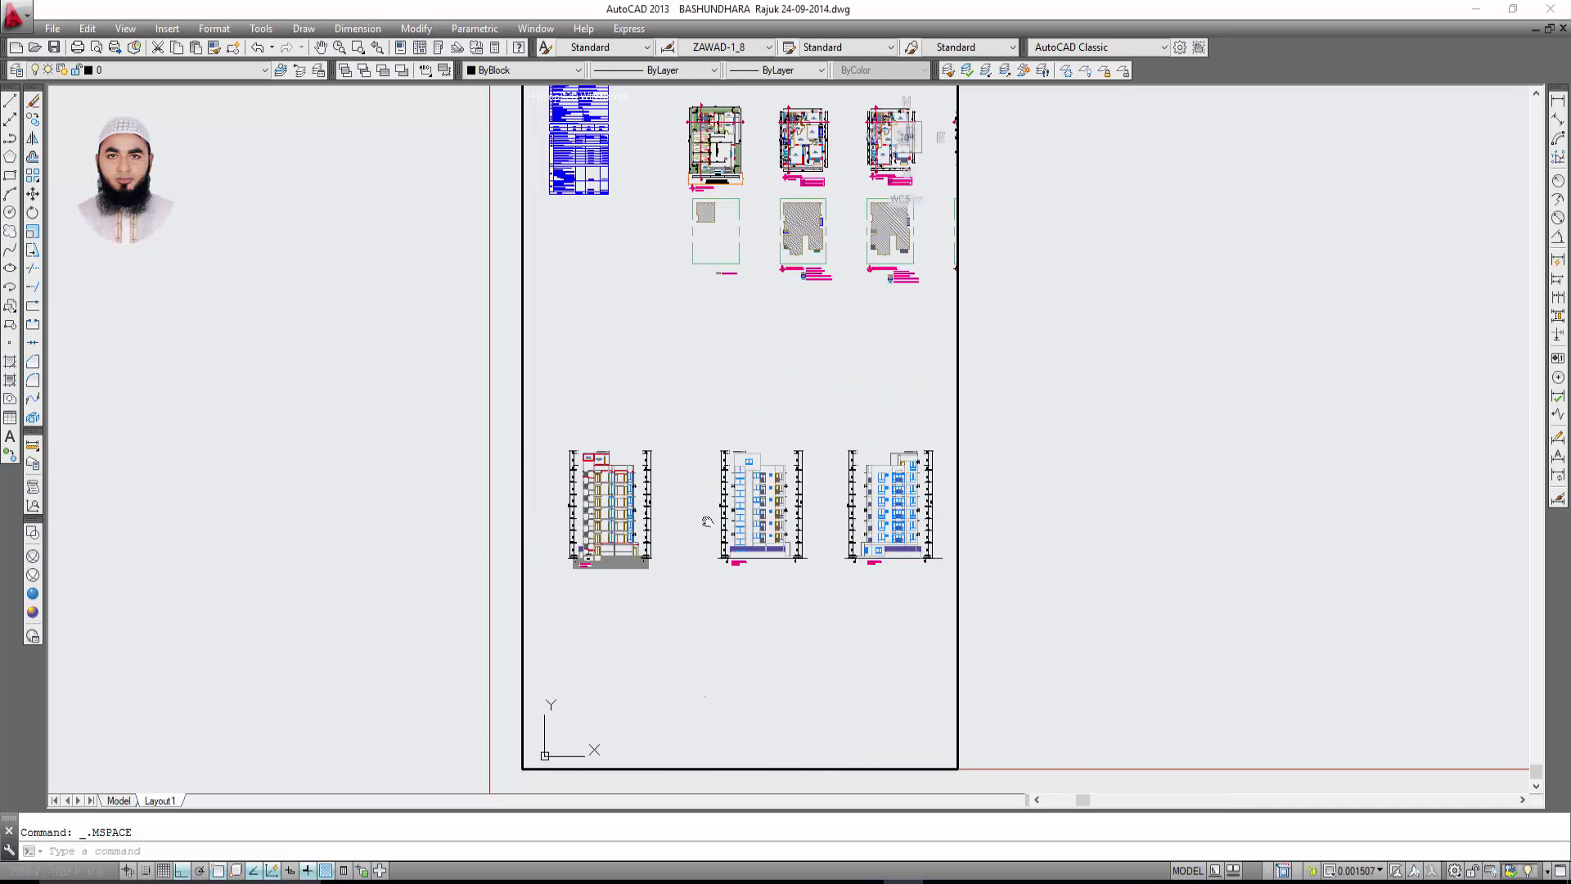
{"action": "scroll", "coordinate": [645, 486], "scroll_direction": "up", "scroll_amount": 2}
{"action": "scroll", "coordinate": [646, 487], "scroll_direction": "up", "scroll_amount": 2}
{"action": "scroll", "coordinate": [646, 487], "scroll_direction": "up", "scroll_amount": 2}
{"action": "scroll", "coordinate": [646, 487], "scroll_direction": "down", "scroll_amount": 4}
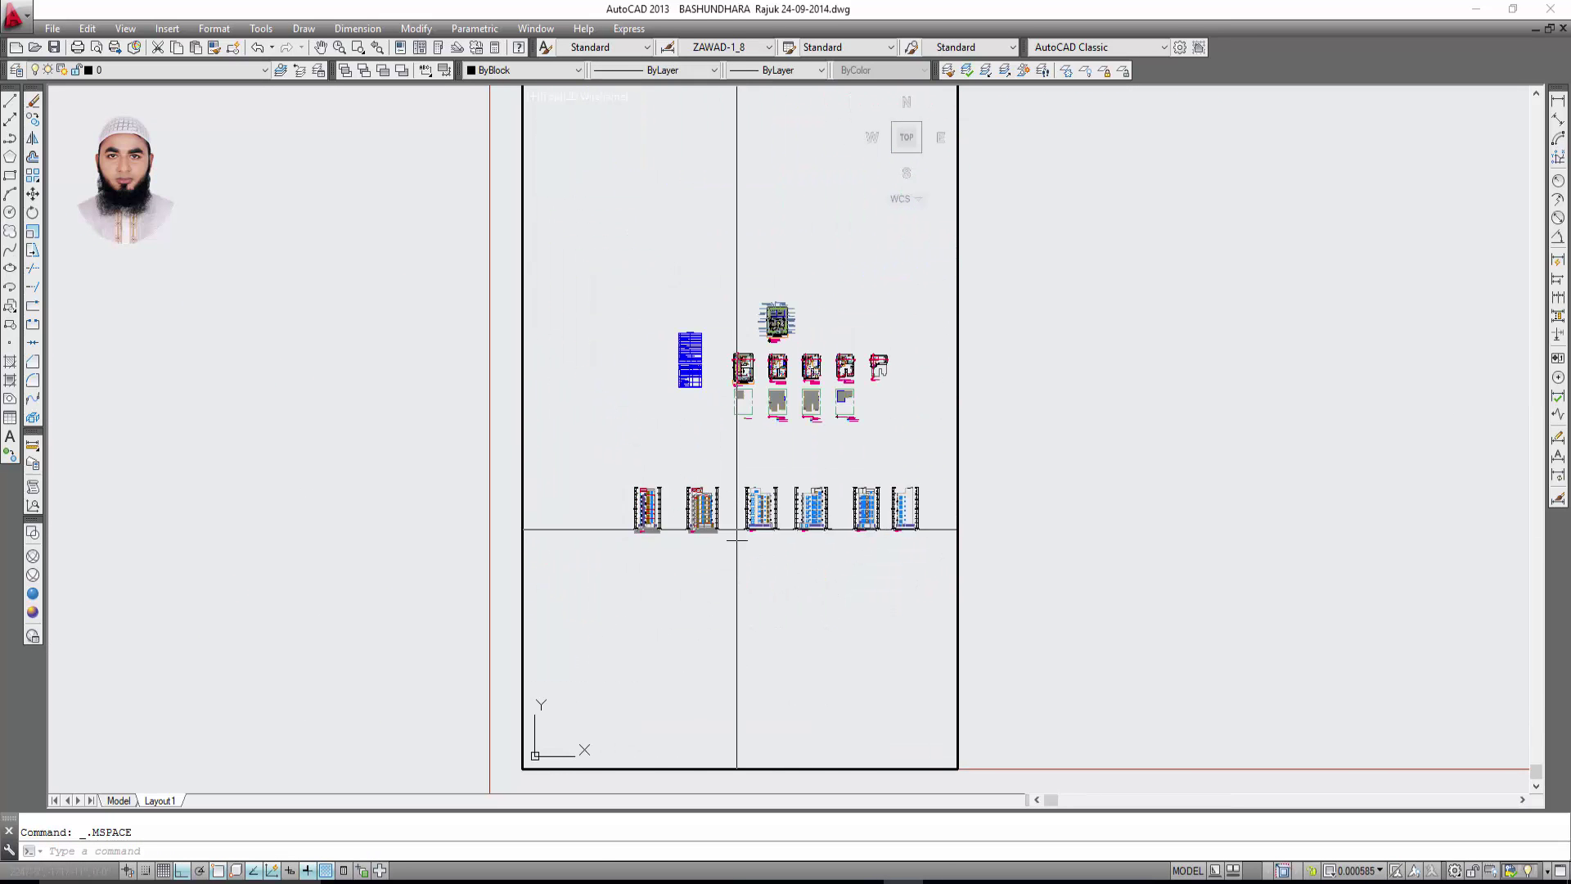
{"action": "scroll", "coordinate": [736, 526], "scroll_direction": "down", "scroll_amount": 1}
{"action": "scroll", "coordinate": [653, 516], "scroll_direction": "up", "scroll_amount": 3}
{"action": "scroll", "coordinate": [752, 497], "scroll_direction": "up", "scroll_amount": 2}
Center the east elevation and zoom it to a 1/100xp scale.
{"action": "middle_click_drag", "start_coordinate": [751, 497], "coordinate": [809, 489]}
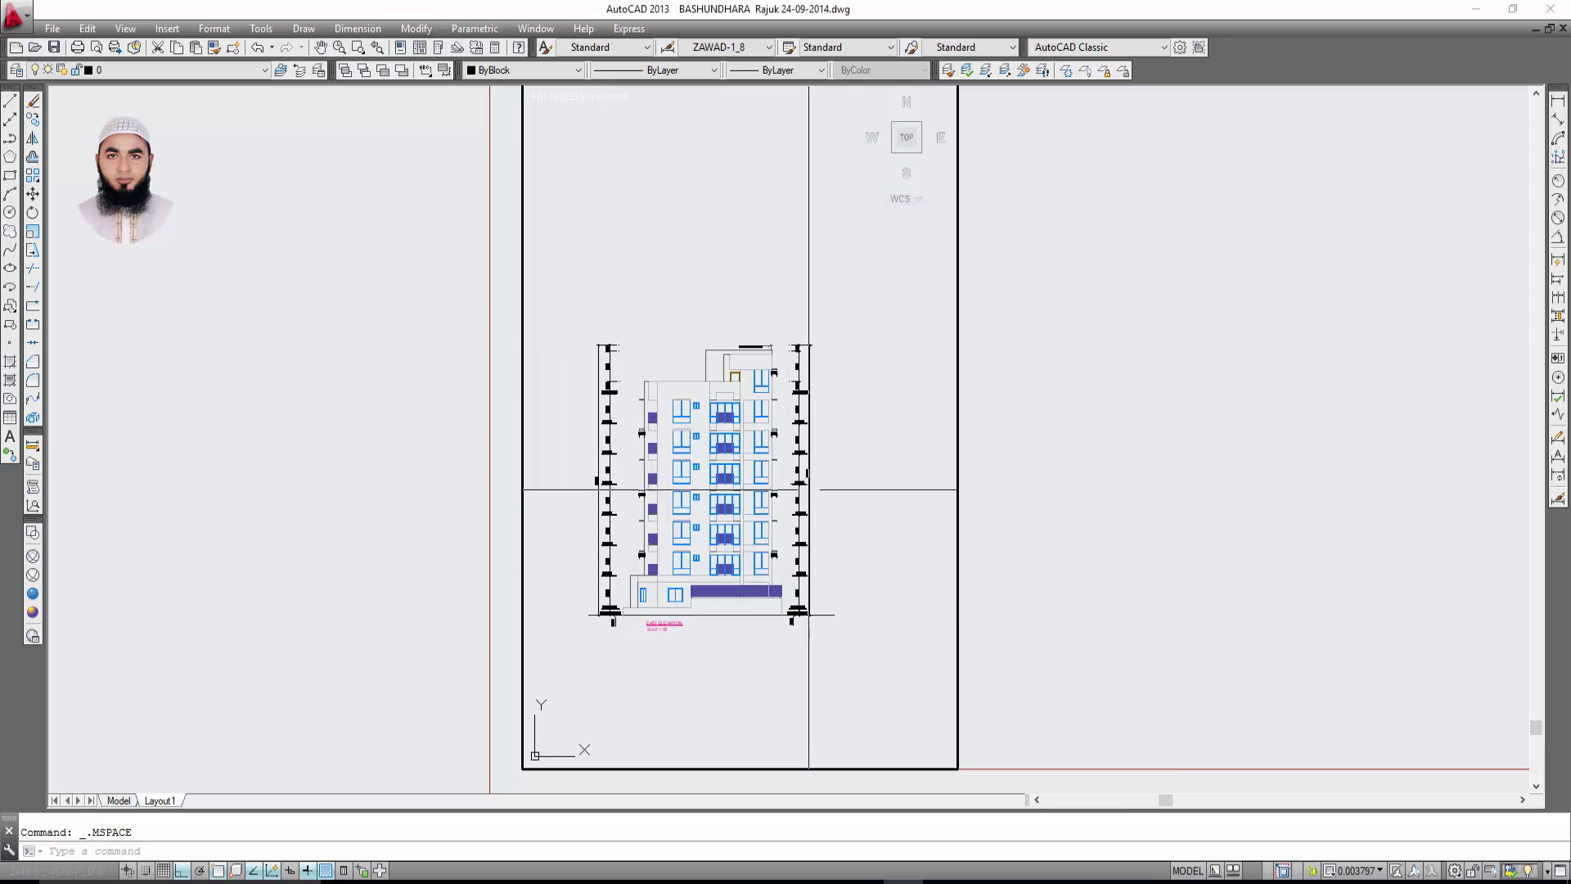
{"action": "scroll", "coordinate": [774, 519], "scroll_direction": "up", "scroll_amount": 3}
{"action": "scroll", "coordinate": [774, 519], "scroll_direction": "down", "scroll_amount": 3}
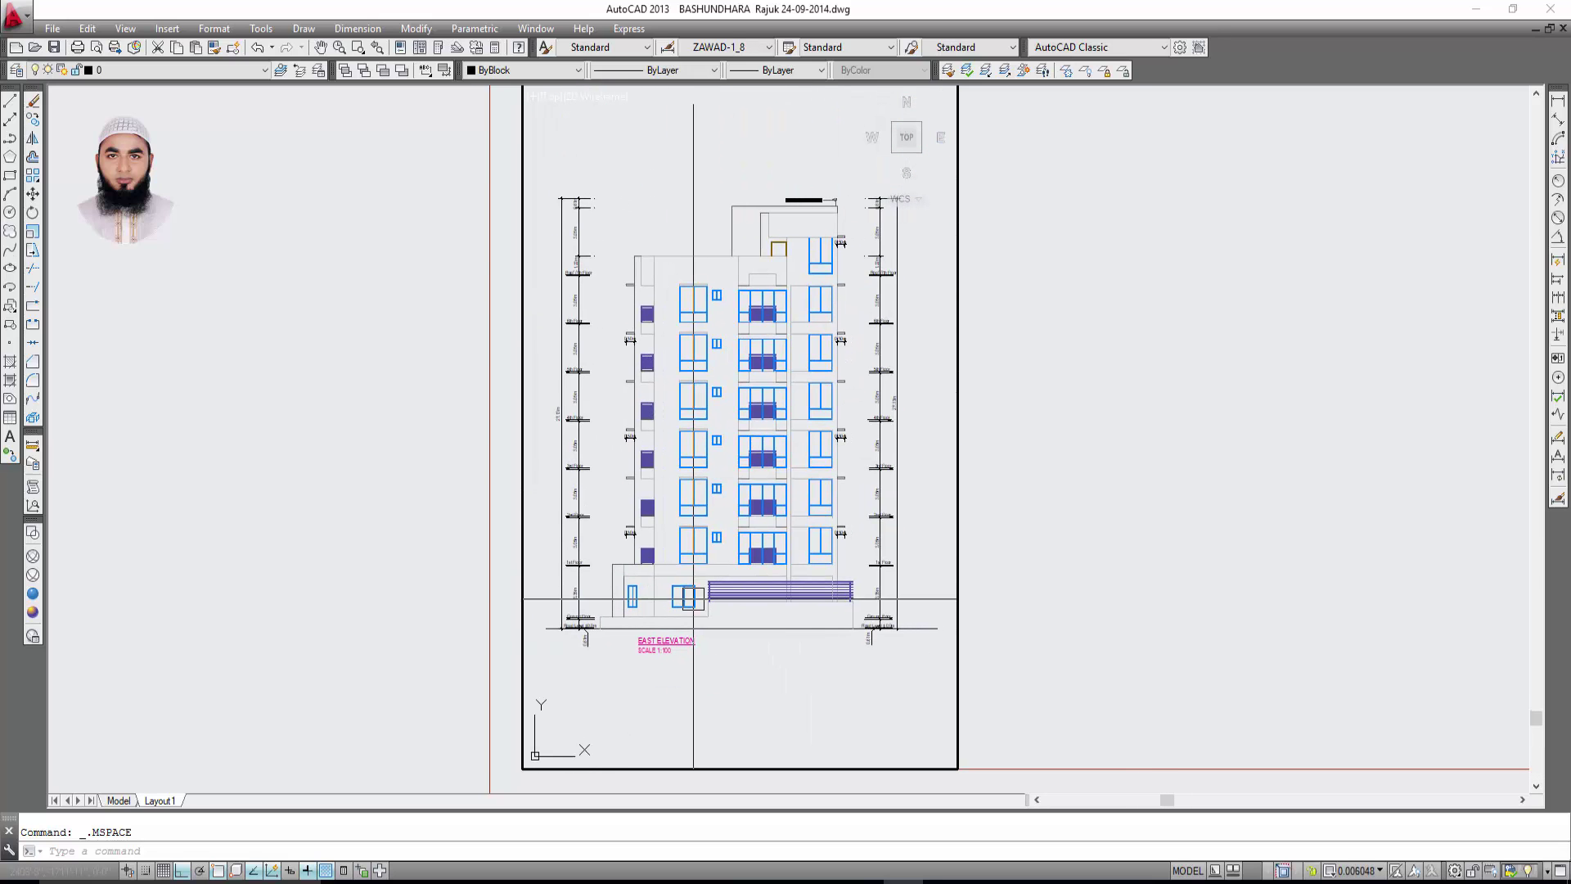
{"action": "type", "text": "z"}
{"action": "key", "text": "Return"}
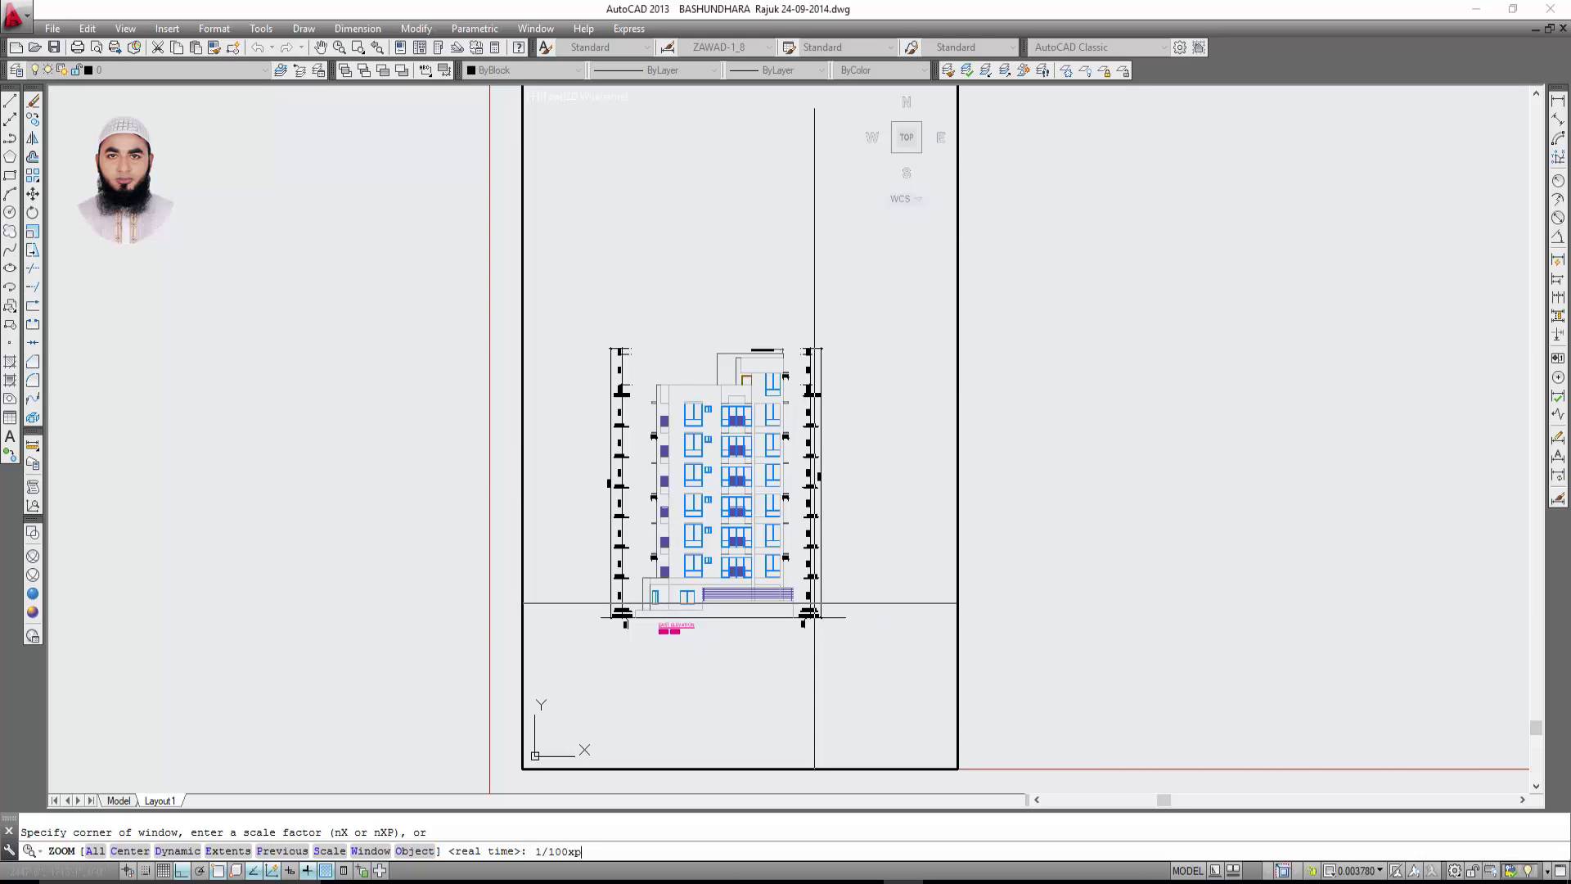
{"action": "key", "text": "Return"}
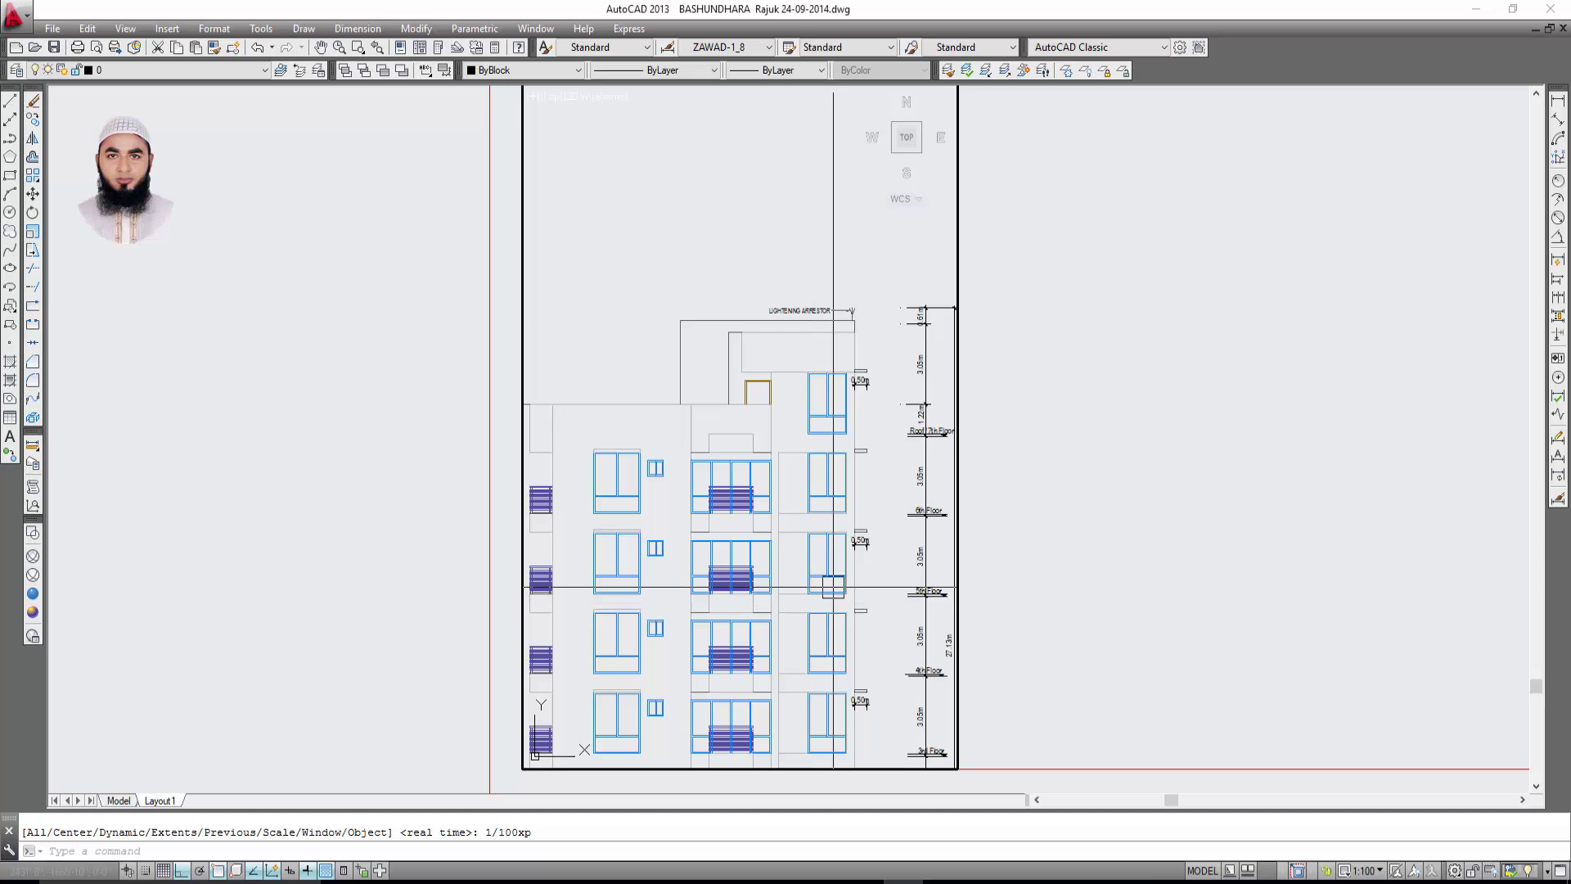
Back on the sheet, widen the elevation viewport by dragging its lower-right corner rightward.
{"action": "double_click", "coordinate": [1126, 583]}
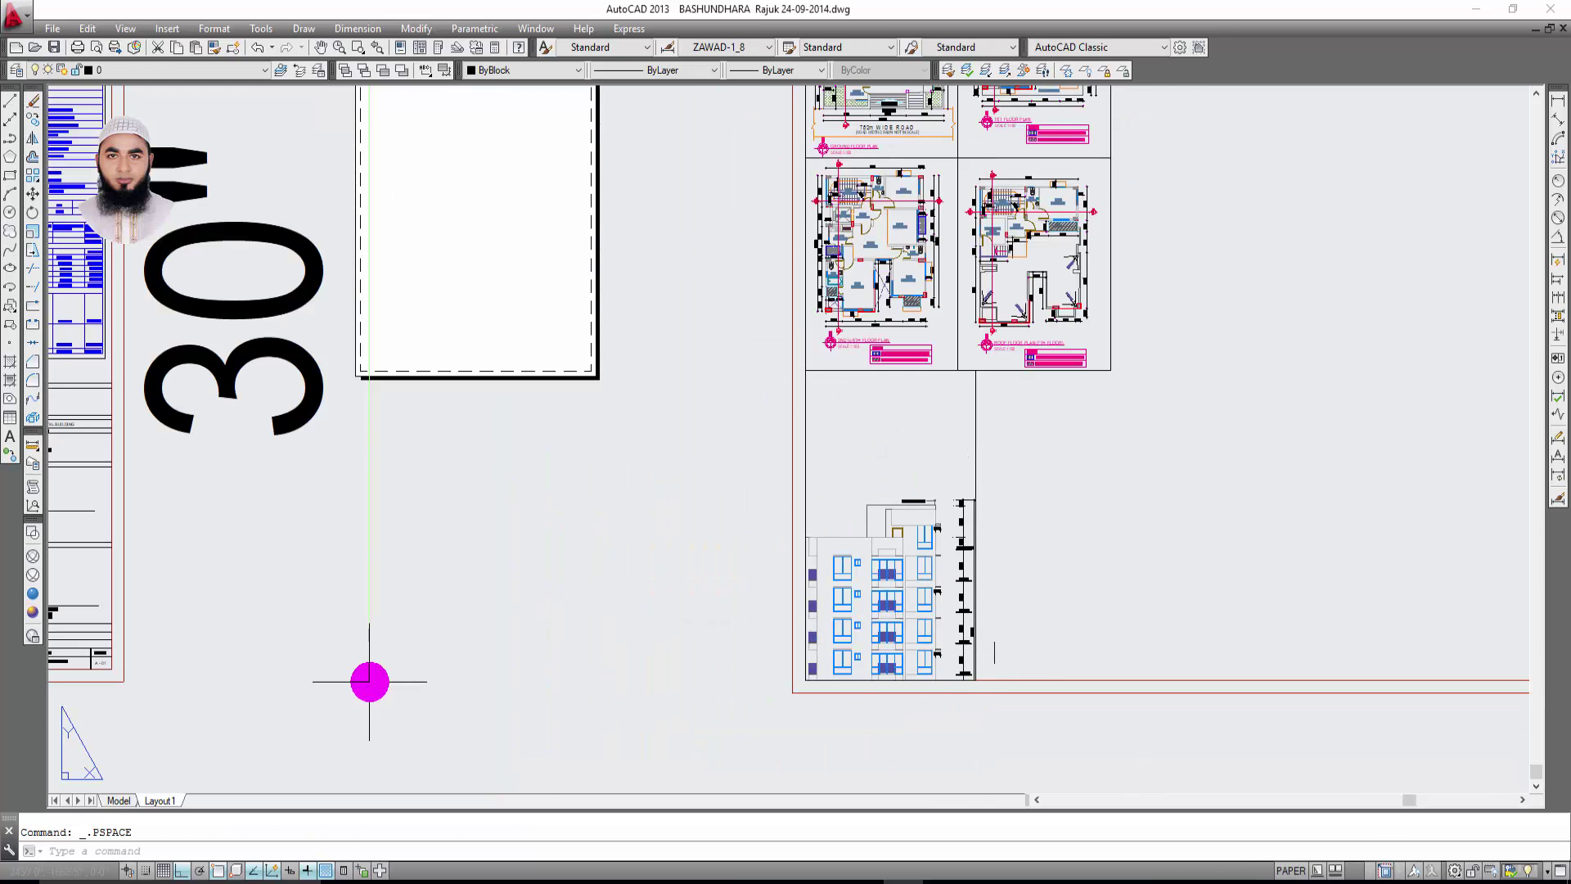
{"action": "middle_click_drag", "start_coordinate": [850, 614], "coordinate": [608, 570]}
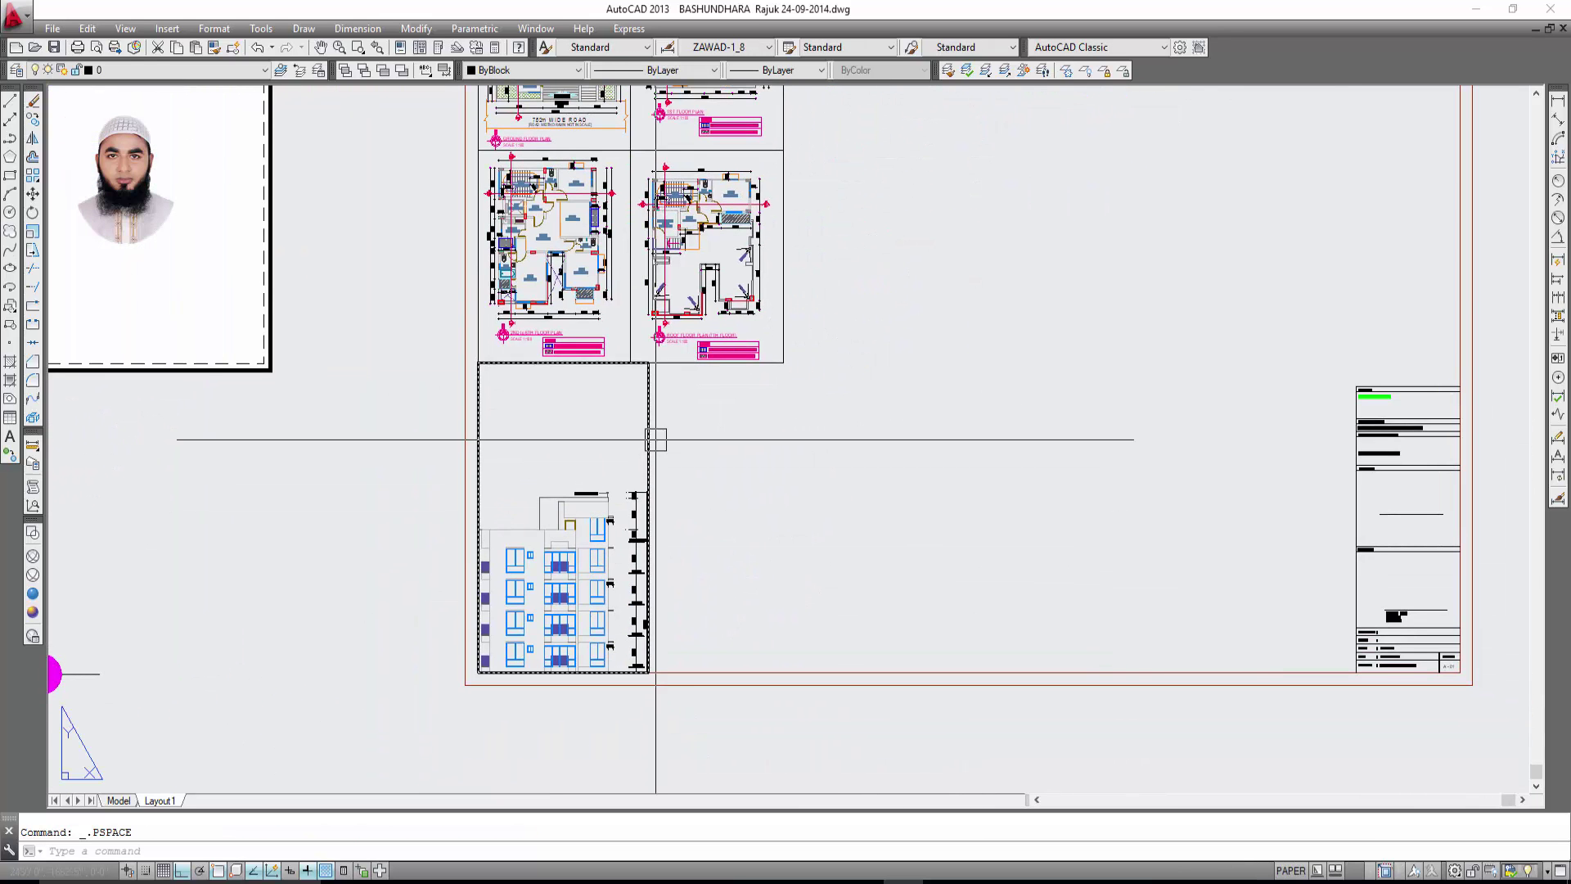
{"action": "left_click", "coordinate": [648, 625]}
{"action": "left_click", "coordinate": [648, 673]}
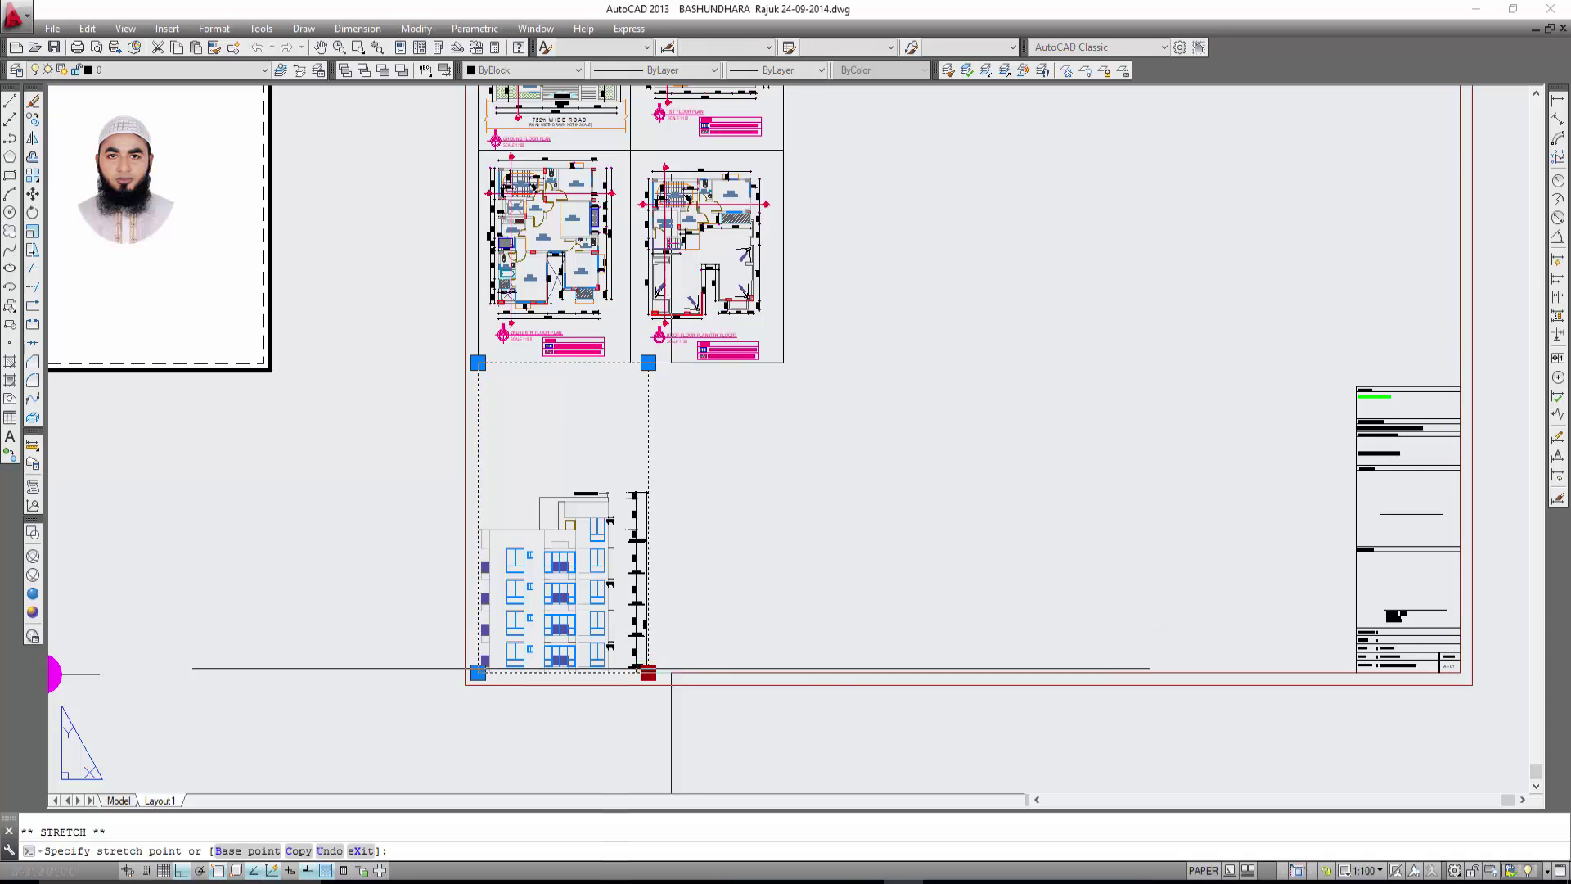
{"action": "left_click", "coordinate": [792, 672]}
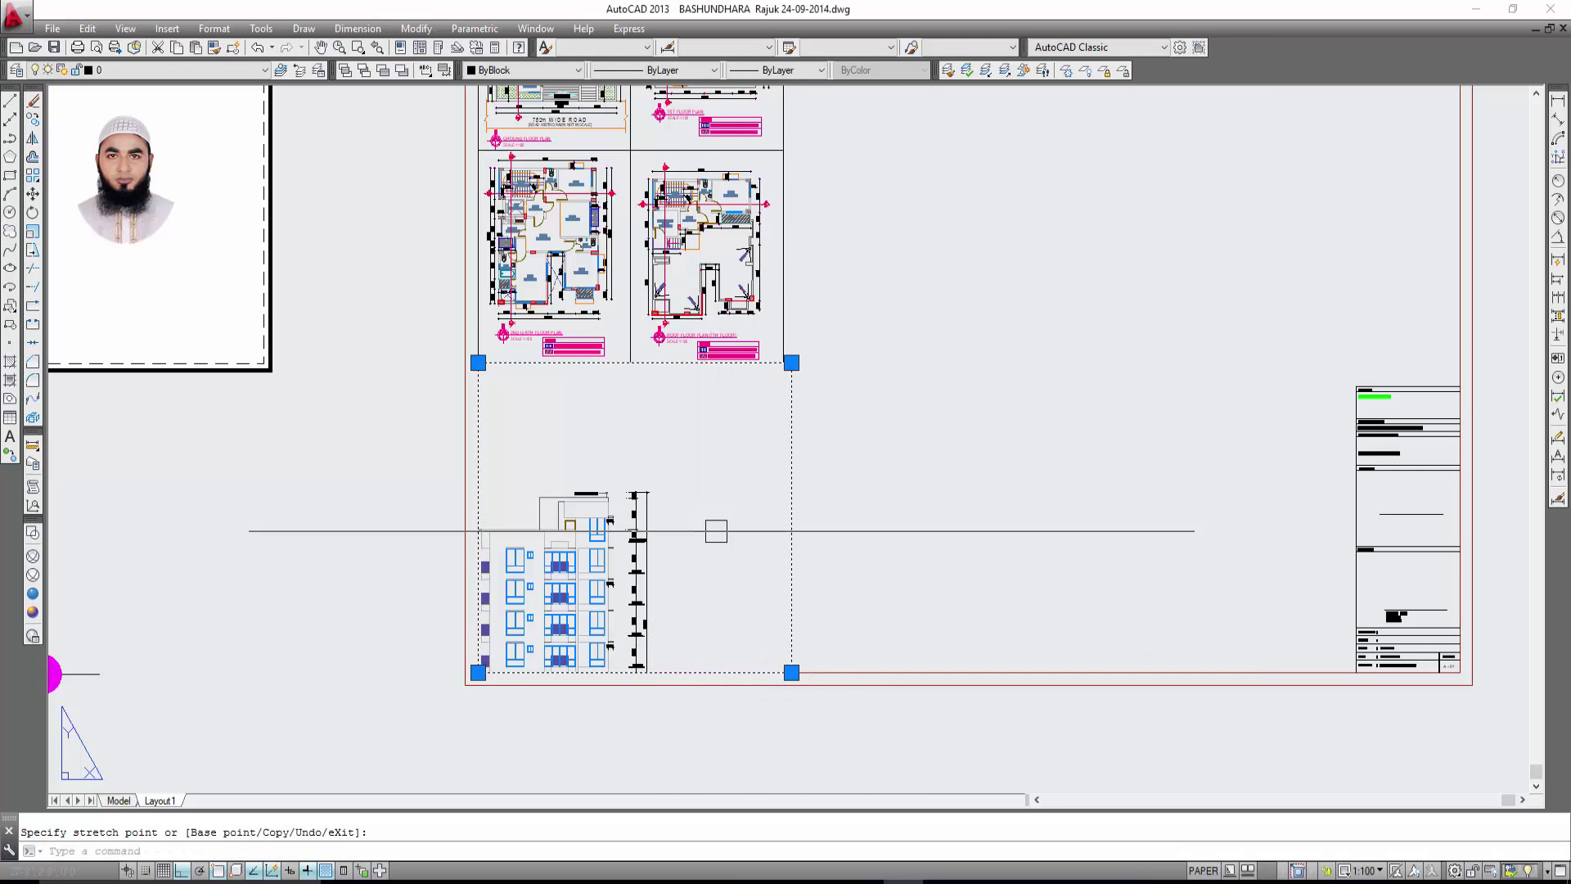
{"action": "middle_click_drag", "start_coordinate": [696, 562], "coordinate": [763, 413]}
Check the elevation inside the viewport, then adjust the viewport's top-right corner.
{"action": "double_click", "coordinate": [689, 532]}
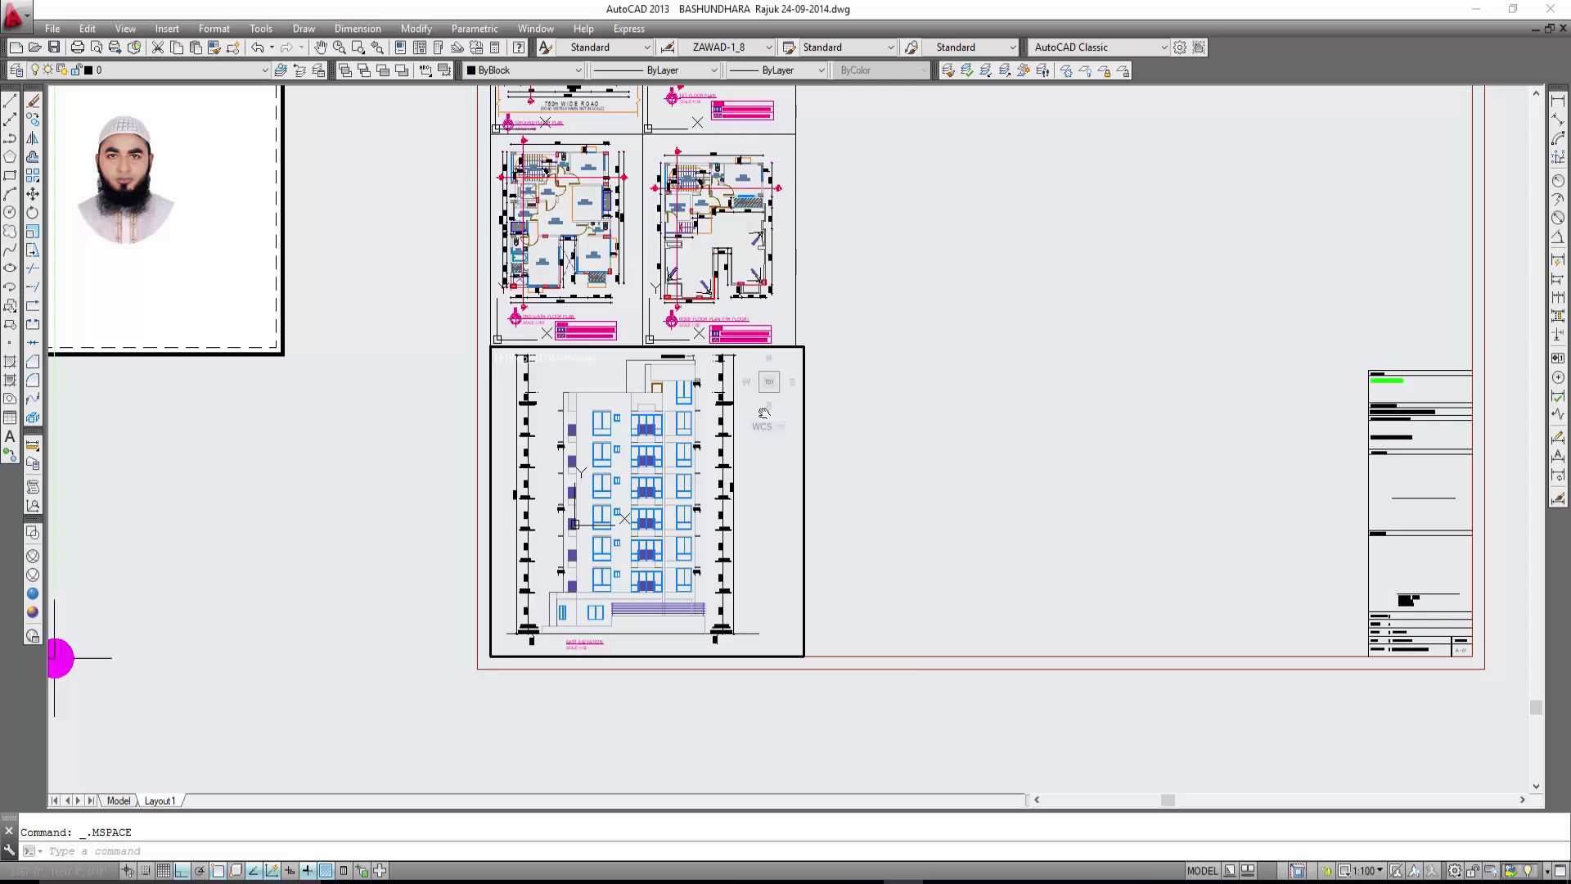
{"action": "double_click", "coordinate": [913, 454]}
{"action": "left_click", "coordinate": [806, 517]}
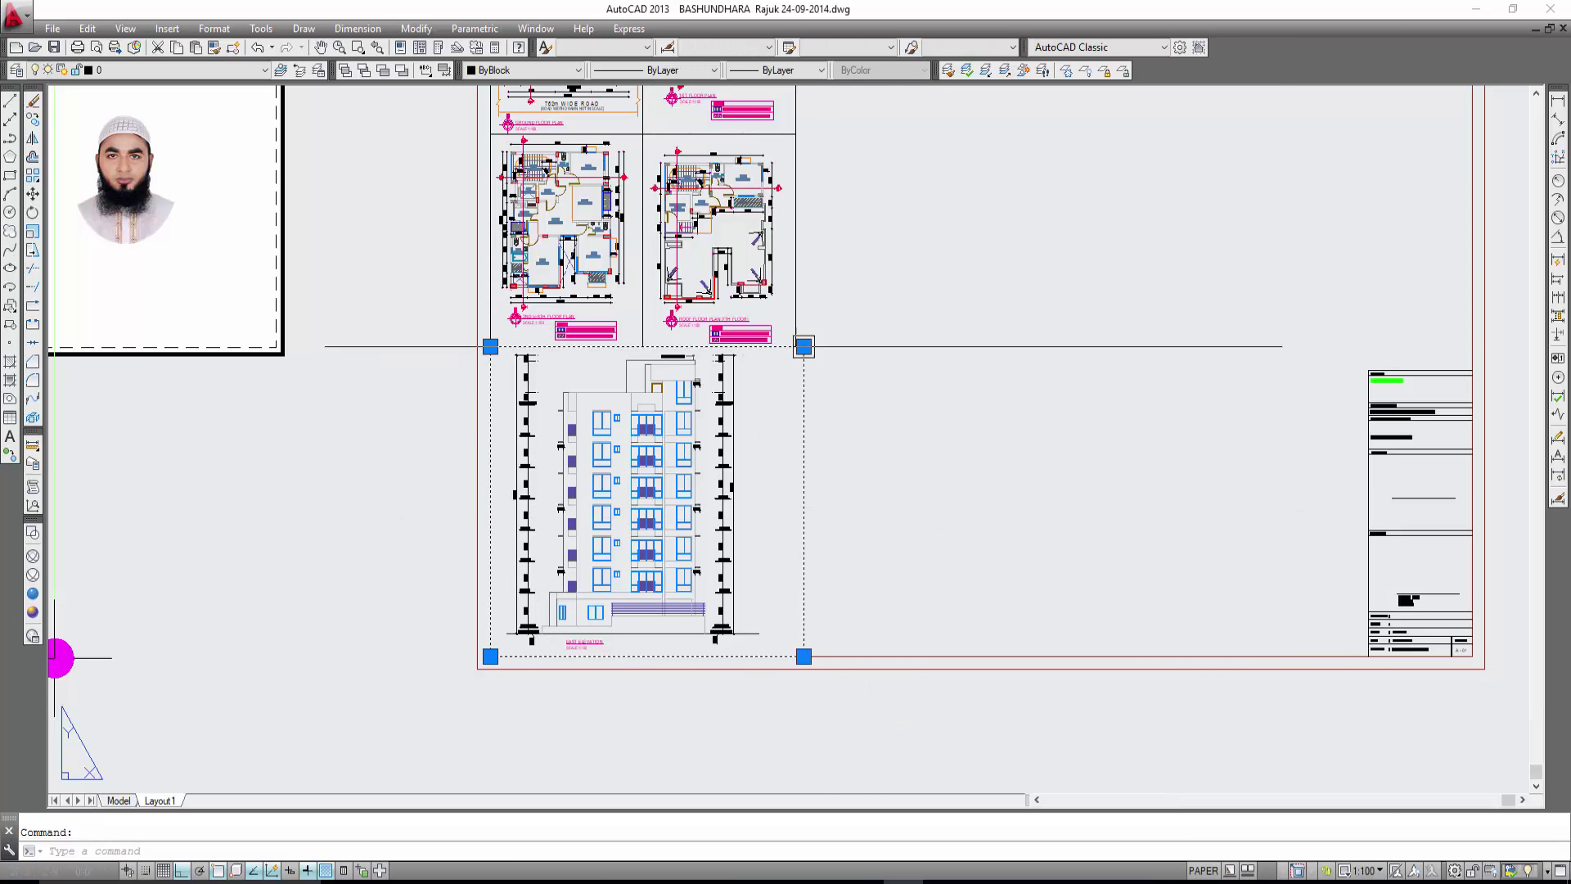
{"action": "left_click", "coordinate": [804, 346]}
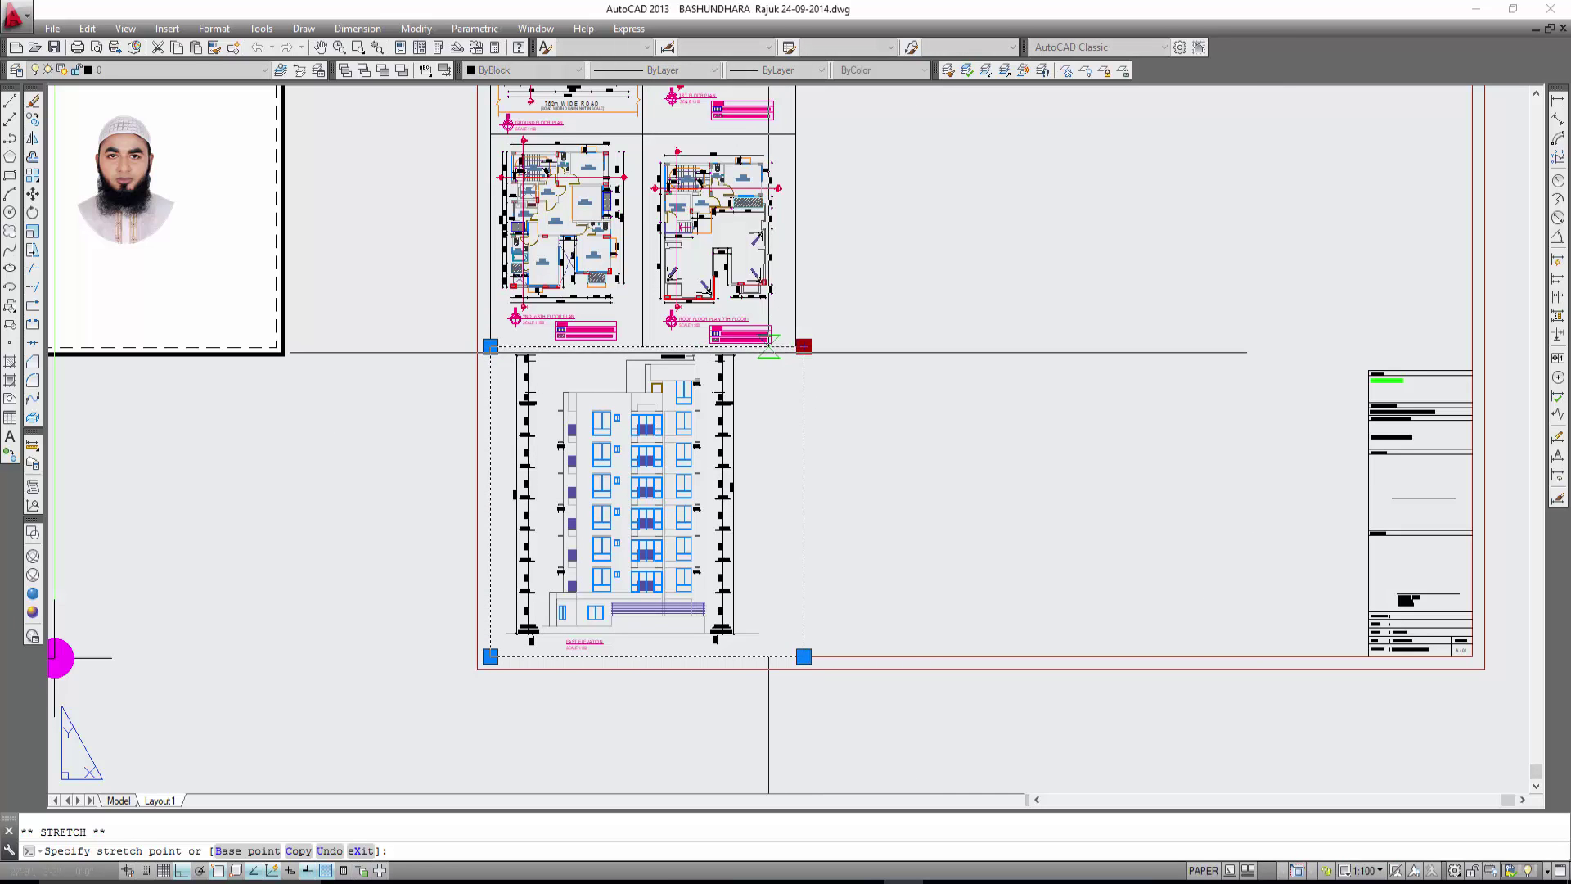
{"action": "key", "text": "Escape"}
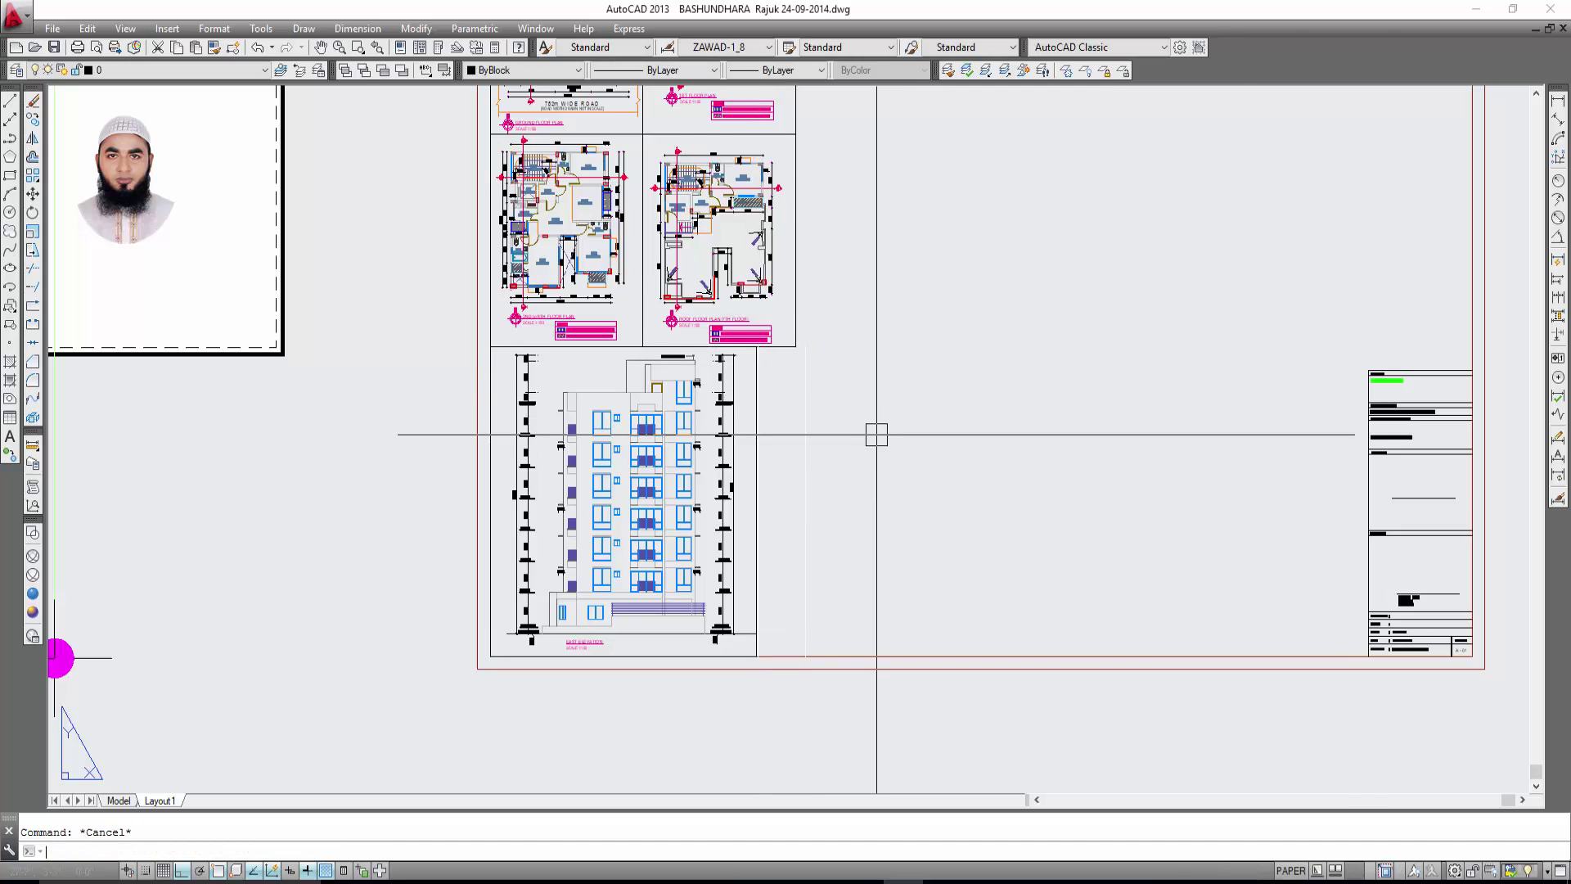
{"action": "scroll", "coordinate": [874, 434], "scroll_direction": "down", "scroll_amount": 6}
{"action": "scroll", "coordinate": [687, 435], "scroll_direction": "up", "scroll_amount": 2}
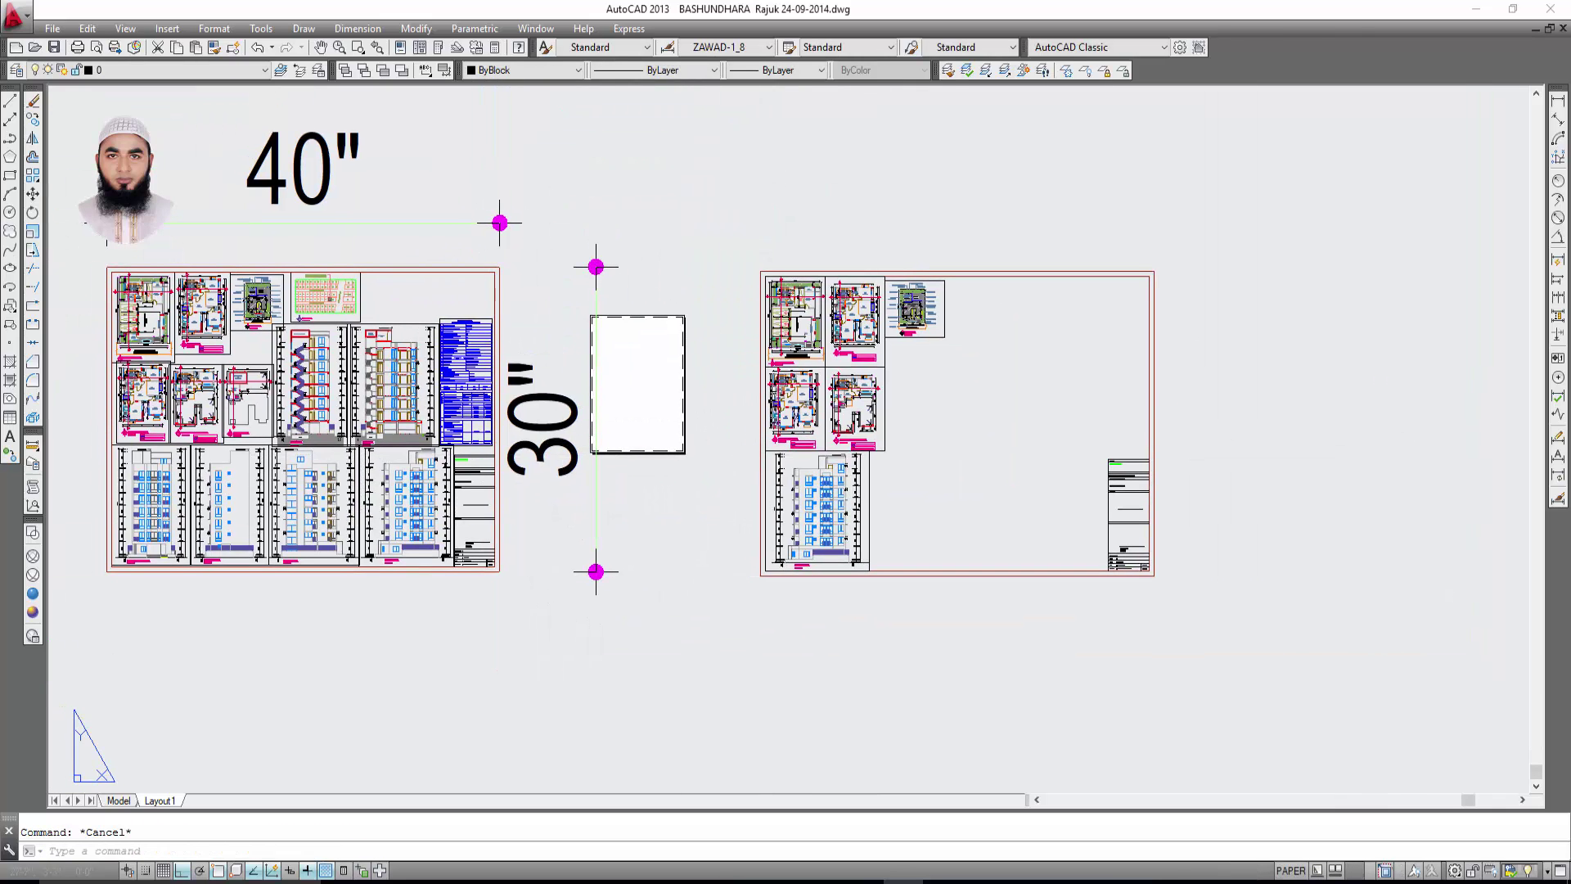
{"action": "middle_click_drag", "start_coordinate": [520, 459], "coordinate": [703, 450]}
{"action": "scroll", "coordinate": [1105, 261], "scroll_direction": "up", "scroll_amount": 2}
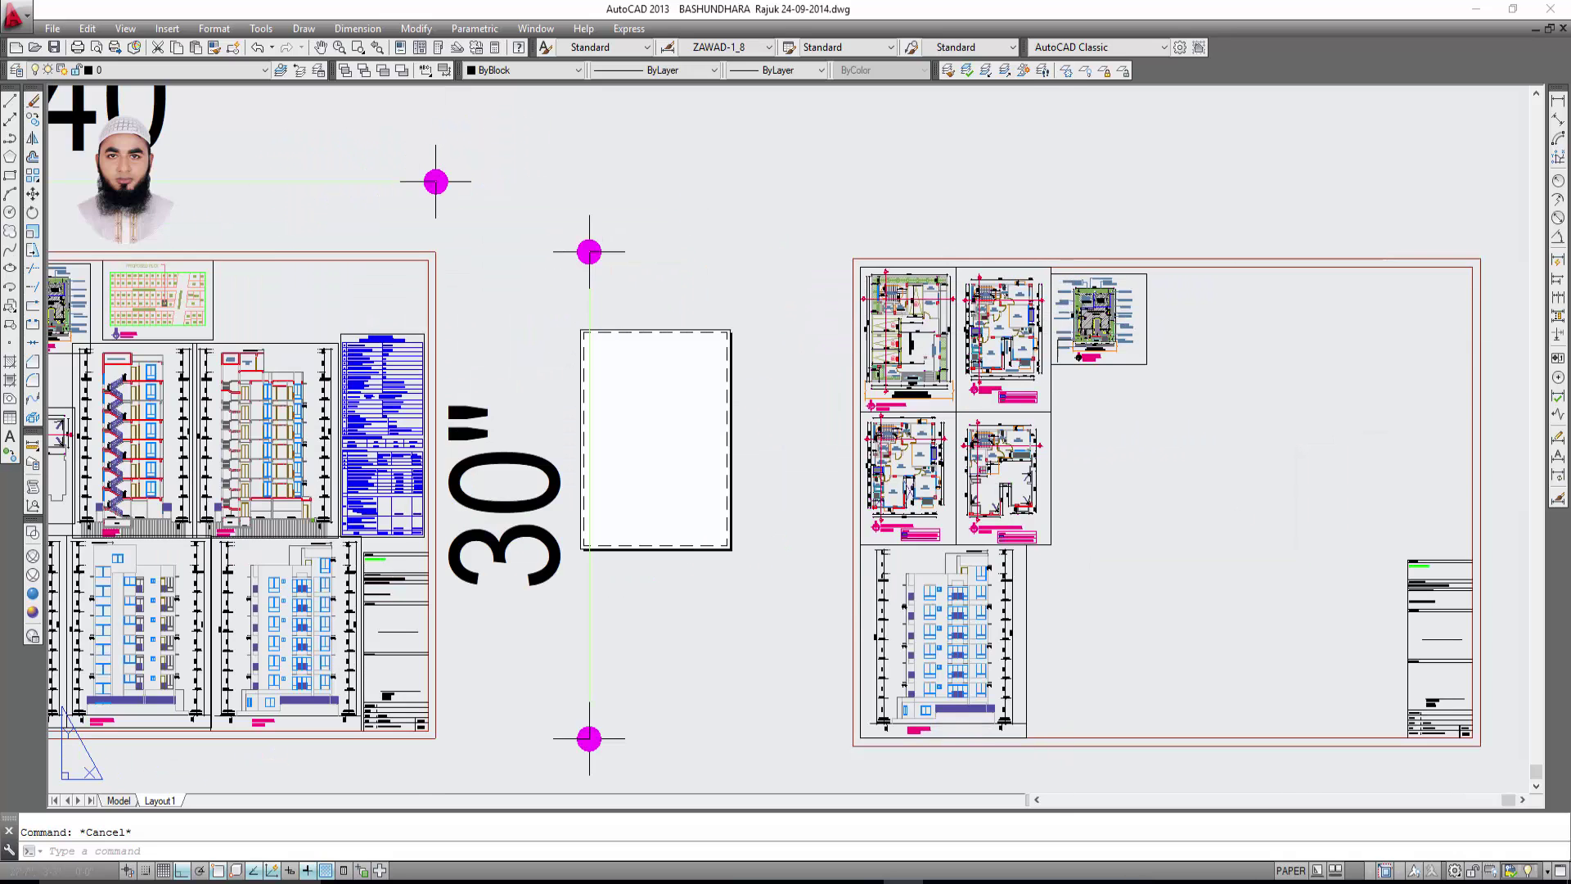
{"action": "scroll", "coordinate": [1076, 353], "scroll_direction": "down", "scroll_amount": 4}
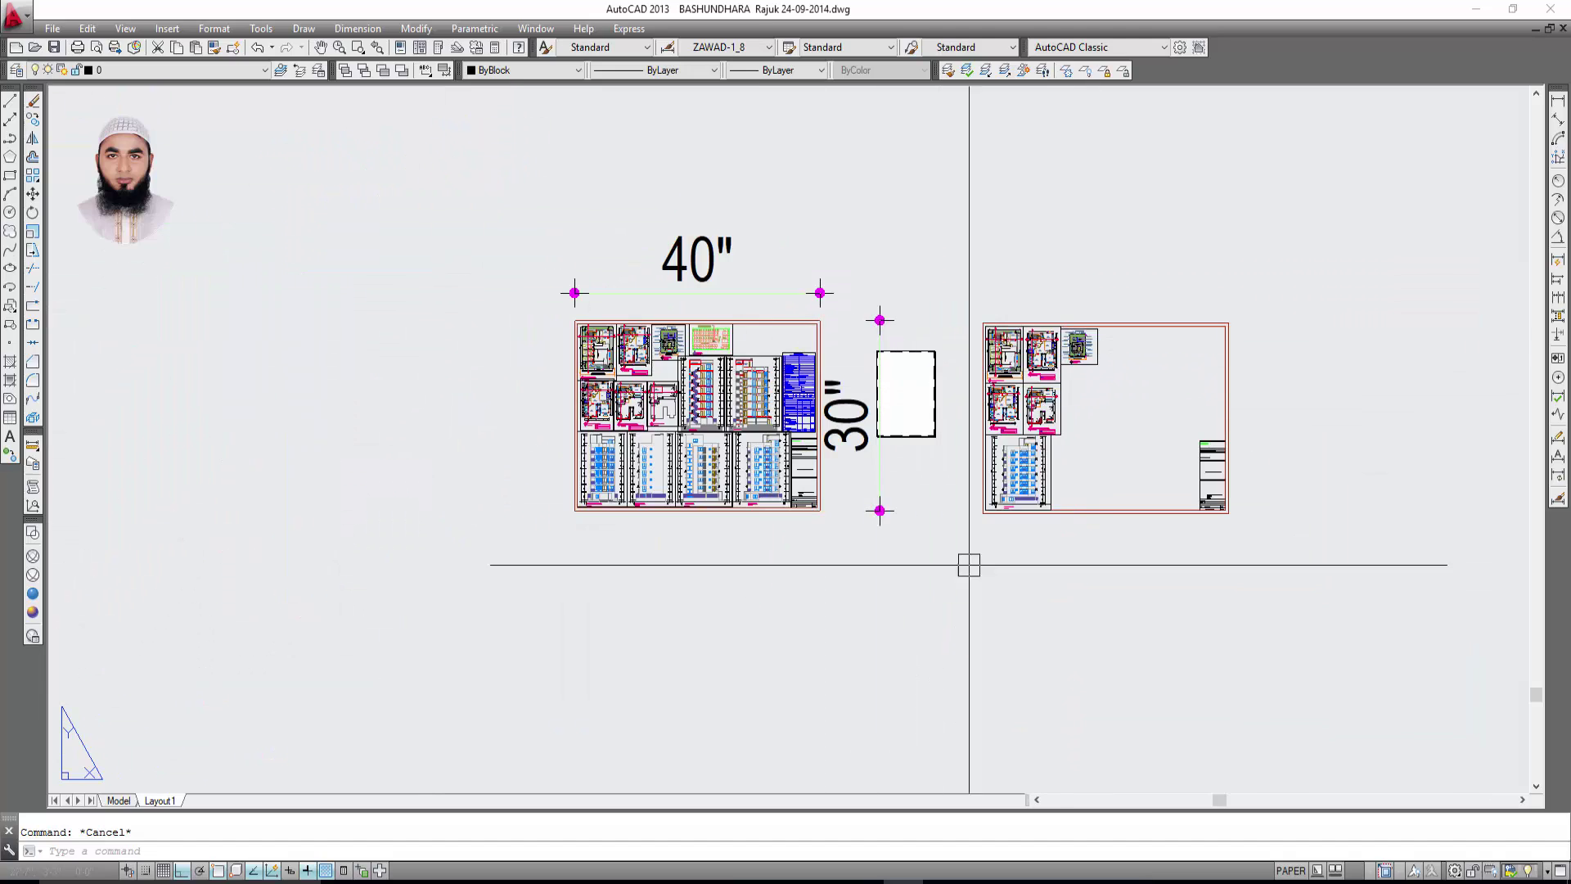
{"action": "scroll", "coordinate": [667, 431], "scroll_direction": "up", "scroll_amount": 4}
{"action": "scroll", "coordinate": [655, 484], "scroll_direction": "up", "scroll_amount": 1}
{"action": "scroll", "coordinate": [835, 483], "scroll_direction": "up", "scroll_amount": 5}
{"action": "scroll", "coordinate": [834, 483], "scroll_direction": "down", "scroll_amount": 1}
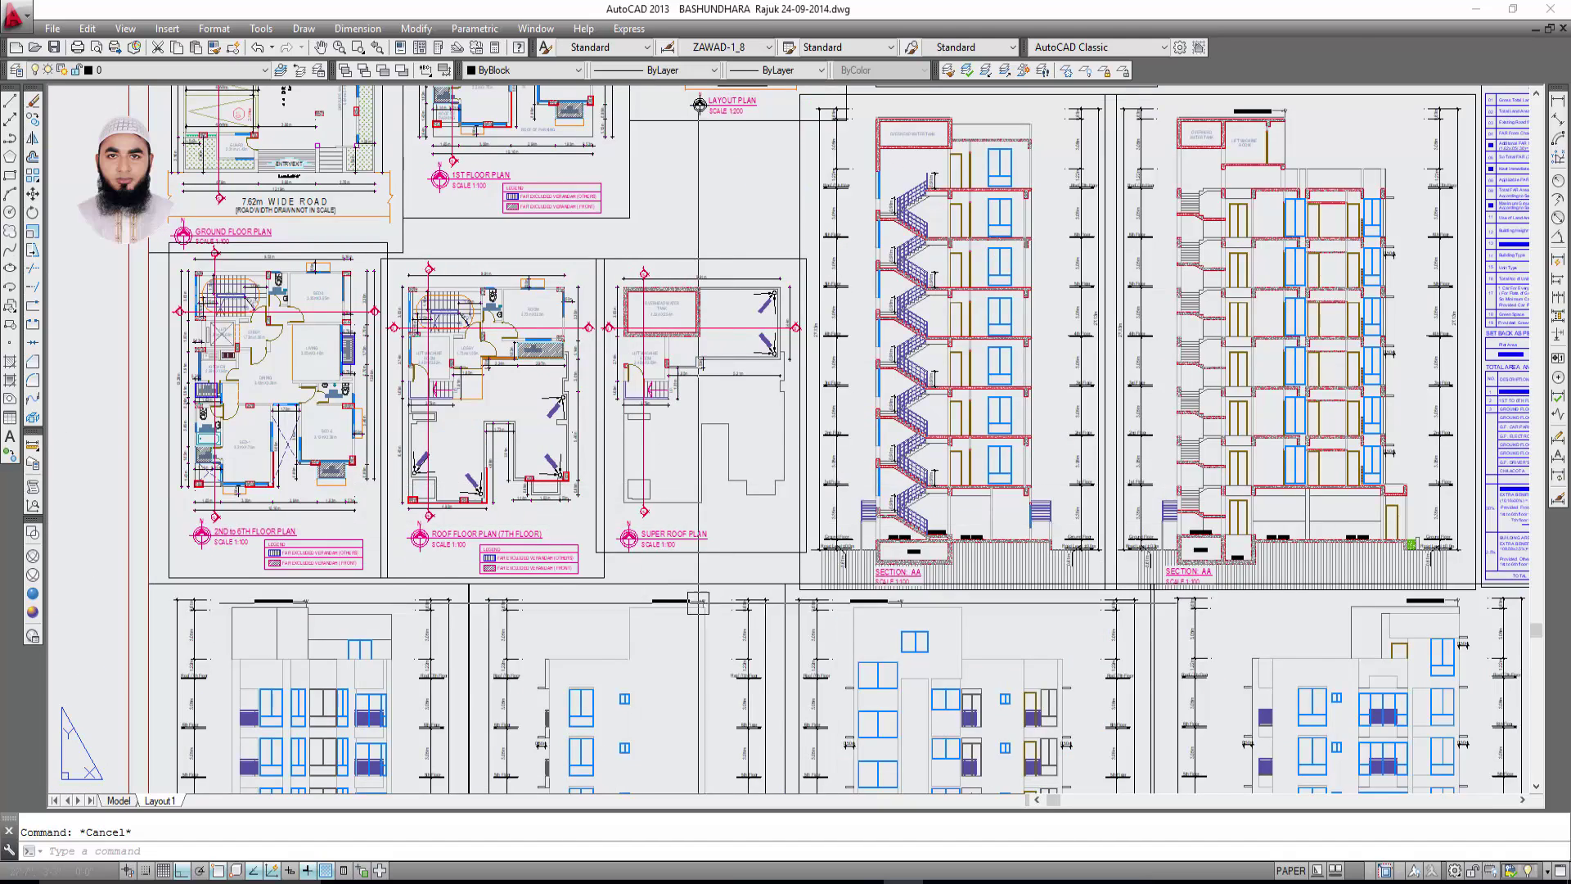
{"action": "scroll", "coordinate": [737, 479], "scroll_direction": "down", "scroll_amount": 4}
{"action": "scroll", "coordinate": [638, 471], "scroll_direction": "down", "scroll_amount": 3}
{"action": "scroll", "coordinate": [578, 466], "scroll_direction": "up", "scroll_amount": 1}
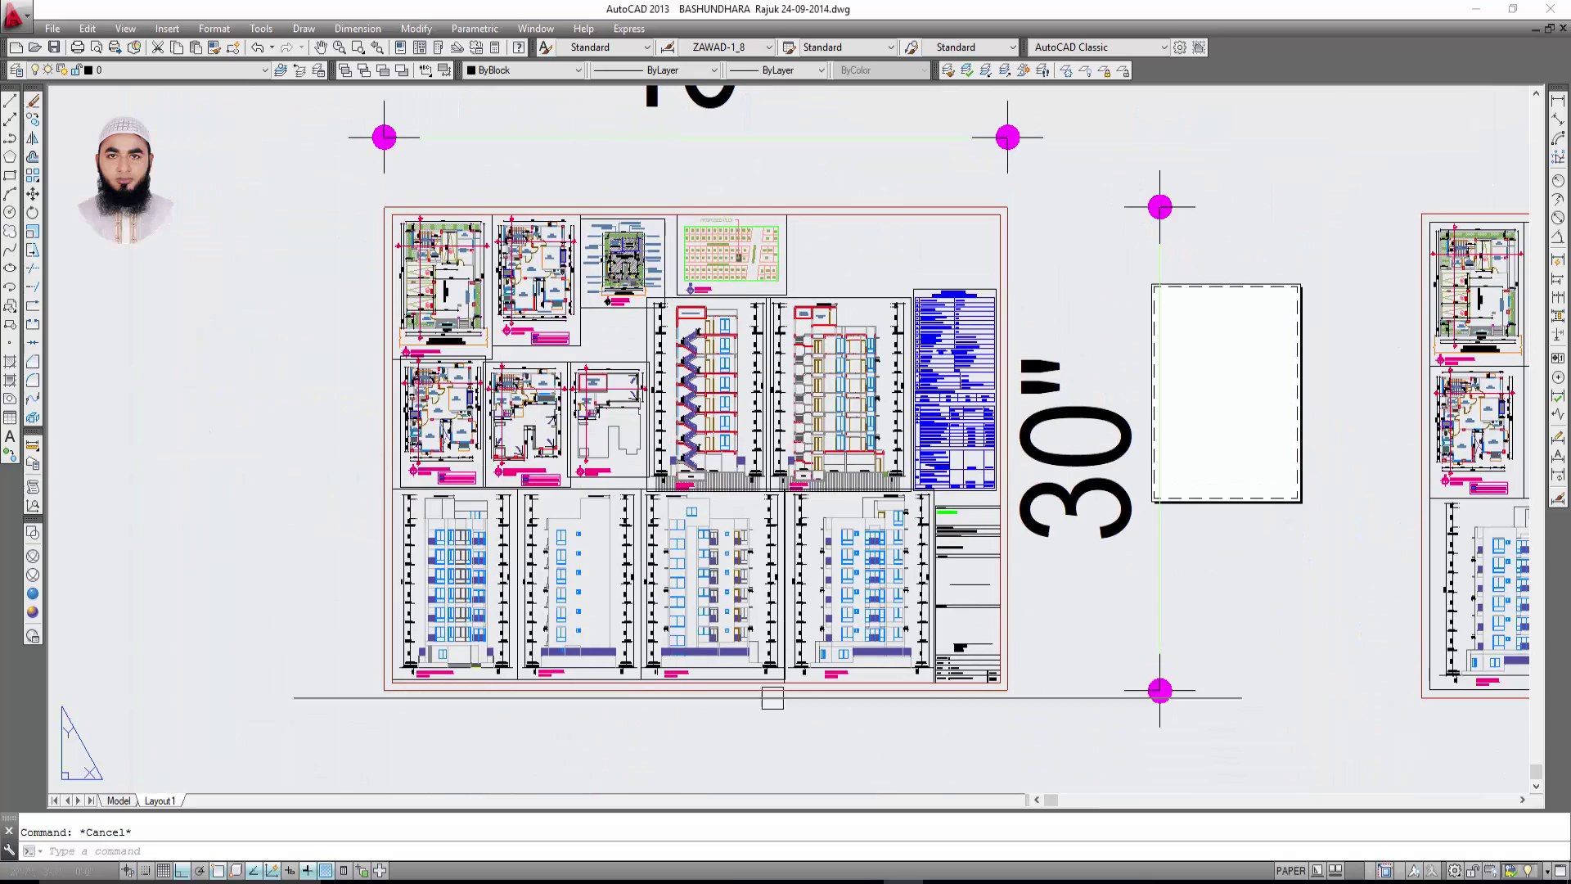
{"action": "scroll", "coordinate": [770, 460], "scroll_direction": "up", "scroll_amount": 5}
{"action": "scroll", "coordinate": [503, 712], "scroll_direction": "down", "scroll_amount": 5}
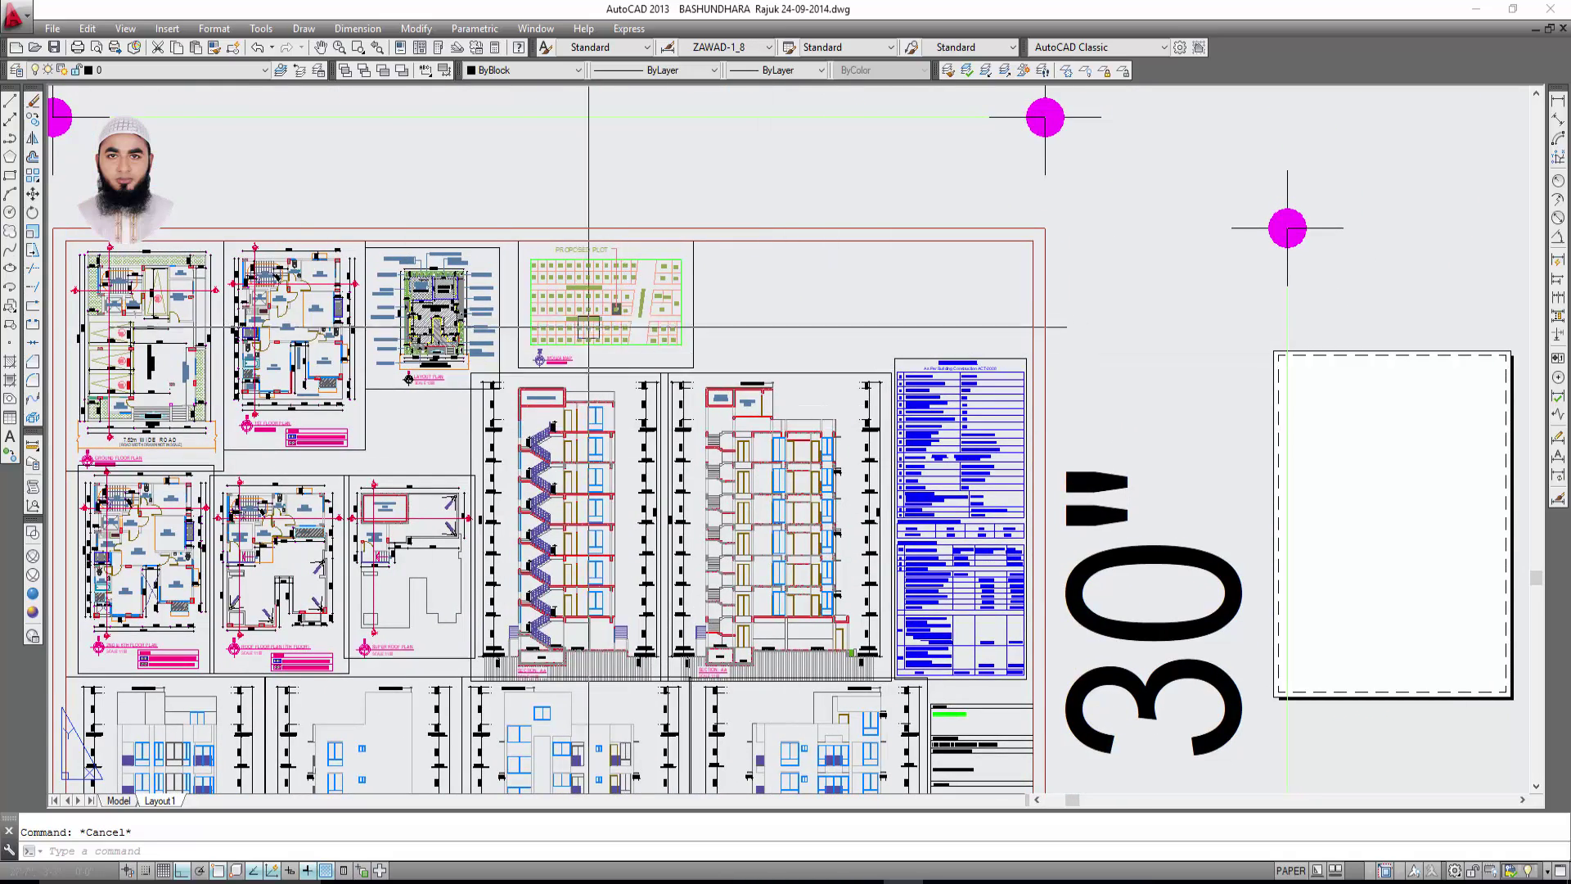
{"action": "scroll", "coordinate": [589, 326], "scroll_direction": "up", "scroll_amount": 5}
{"action": "scroll", "coordinate": [726, 311], "scroll_direction": "down", "scroll_amount": 5}
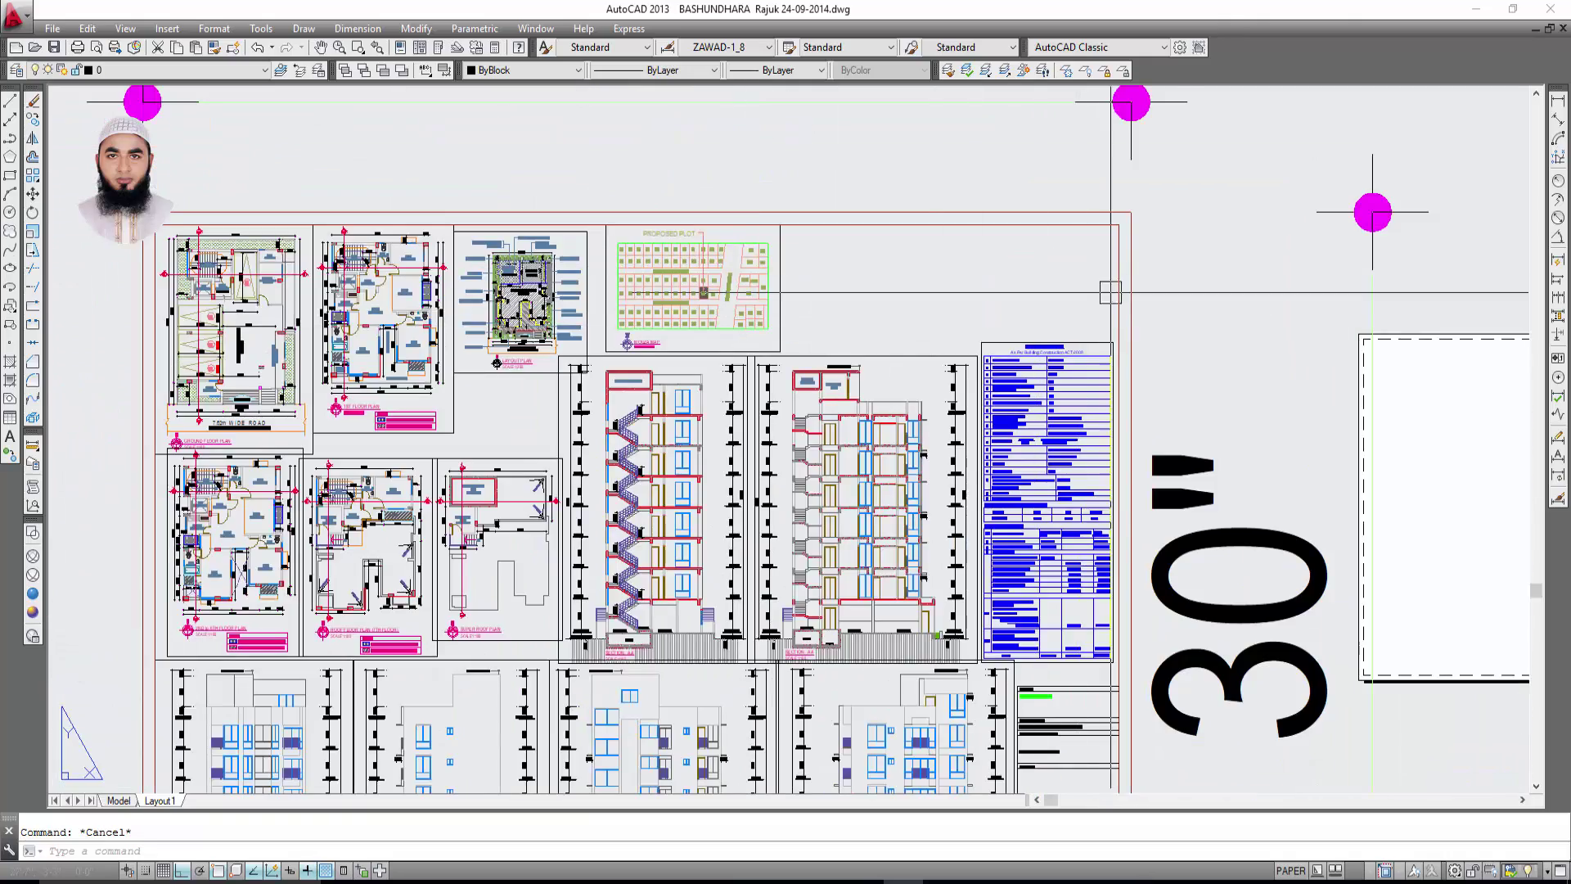
{"action": "scroll", "coordinate": [1111, 292], "scroll_direction": "down", "scroll_amount": 3}
{"action": "scroll", "coordinate": [910, 183], "scroll_direction": "up", "scroll_amount": 3}
{"action": "scroll", "coordinate": [910, 184], "scroll_direction": "up", "scroll_amount": 3}
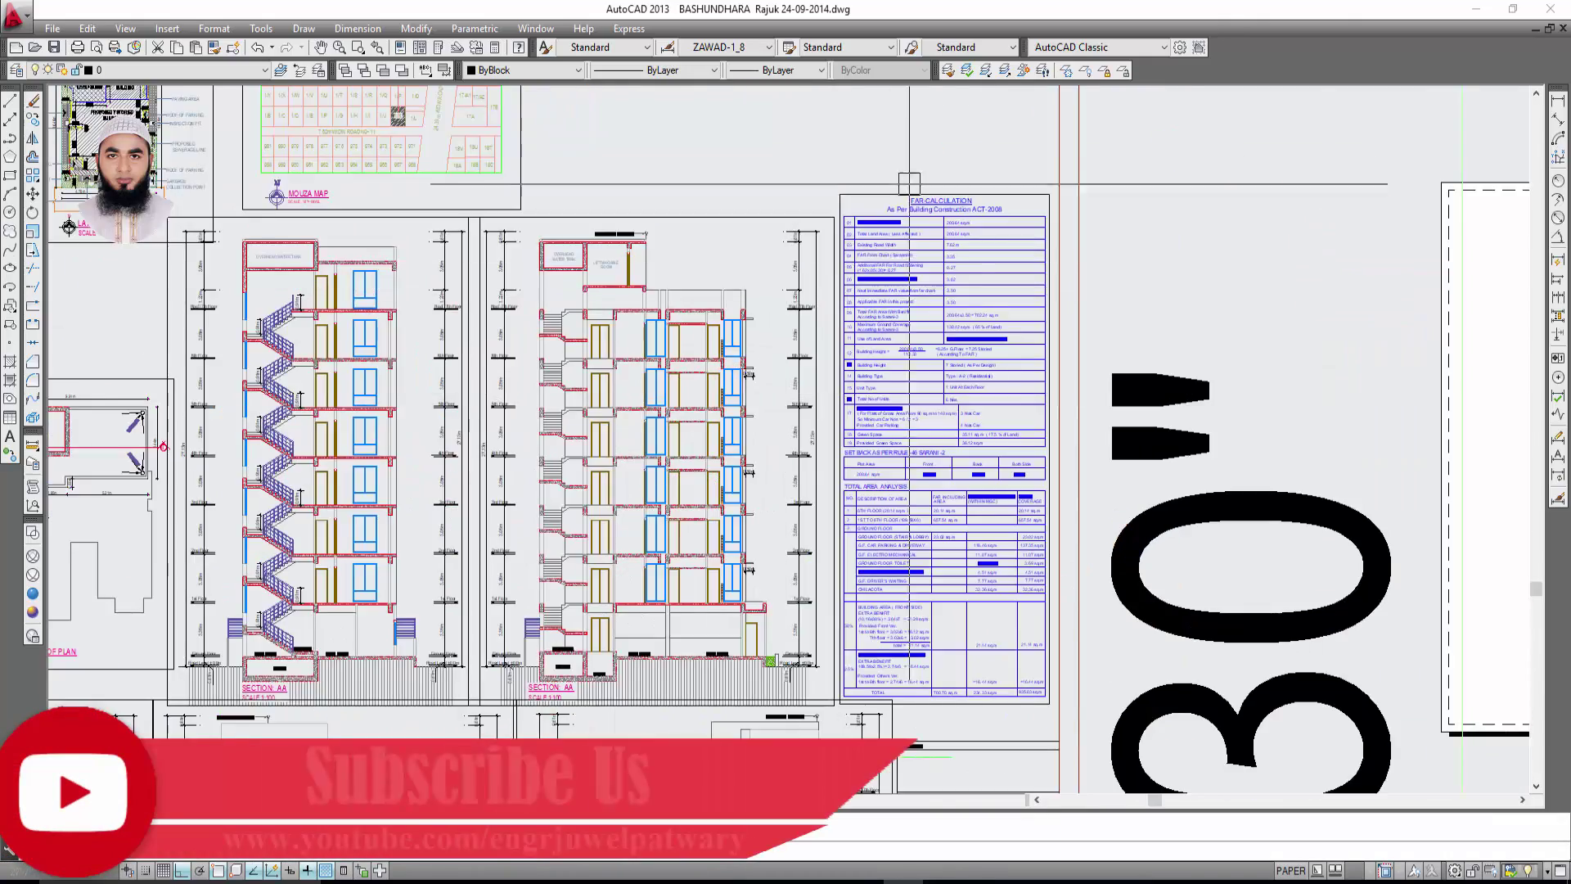
{"action": "middle_click_drag", "start_coordinate": [909, 184], "coordinate": [576, 223]}
{"action": "scroll", "coordinate": [576, 222], "scroll_direction": "up", "scroll_amount": 4}
{"action": "scroll", "coordinate": [596, 231], "scroll_direction": "down", "scroll_amount": 6}
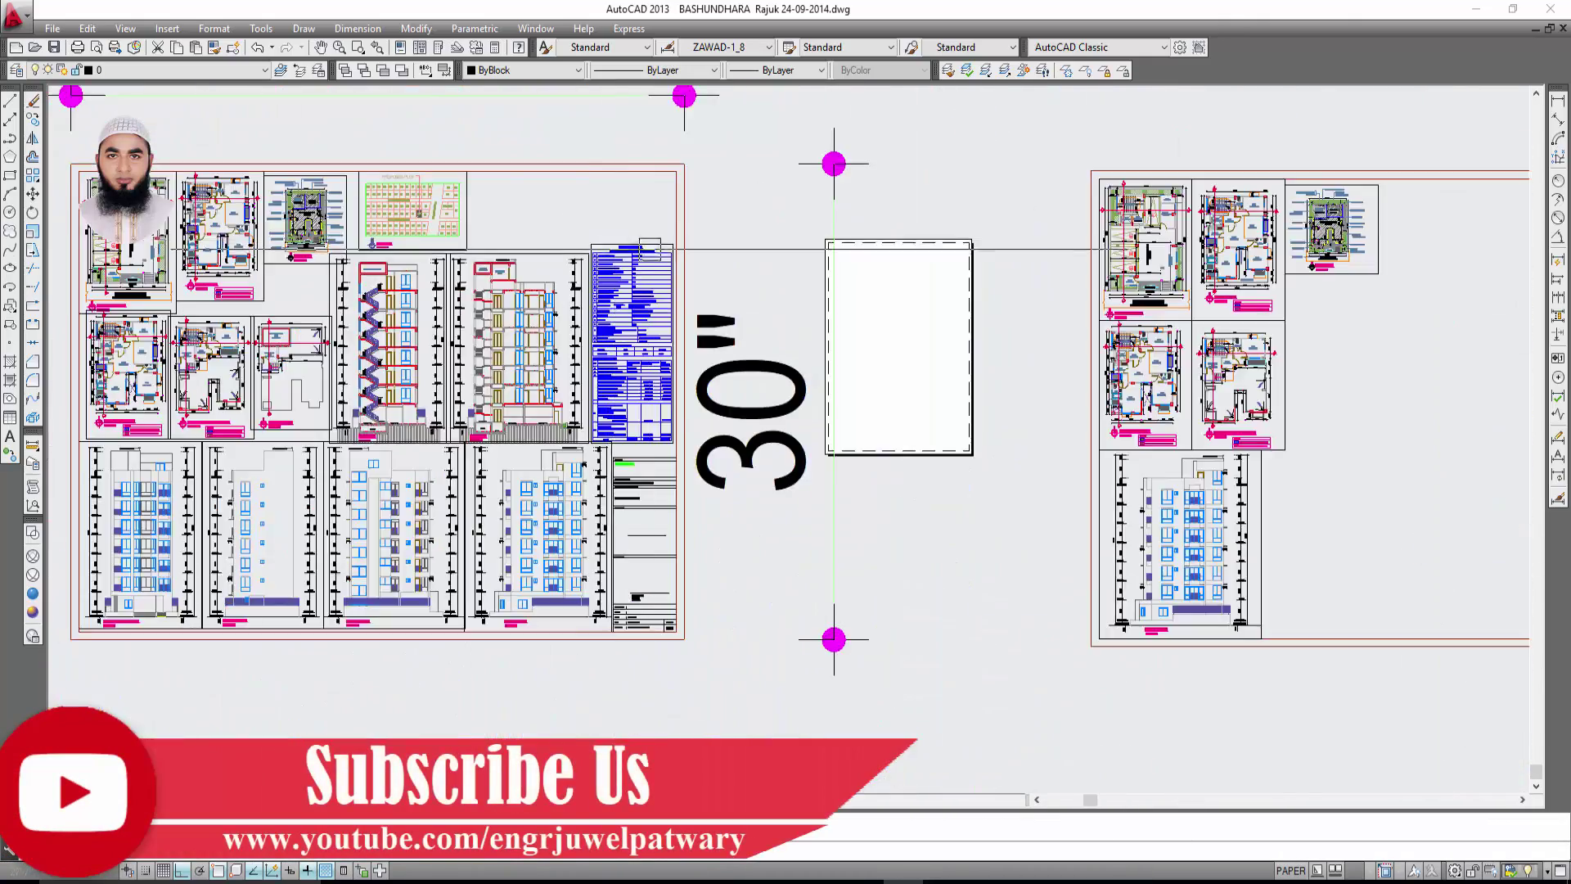
{"action": "scroll", "coordinate": [596, 230], "scroll_direction": "down", "scroll_amount": 2}
{"action": "middle_click_drag", "start_coordinate": [702, 264], "coordinate": [538, 313]}
{"action": "scroll", "coordinate": [539, 314], "scroll_direction": "up", "scroll_amount": 6}
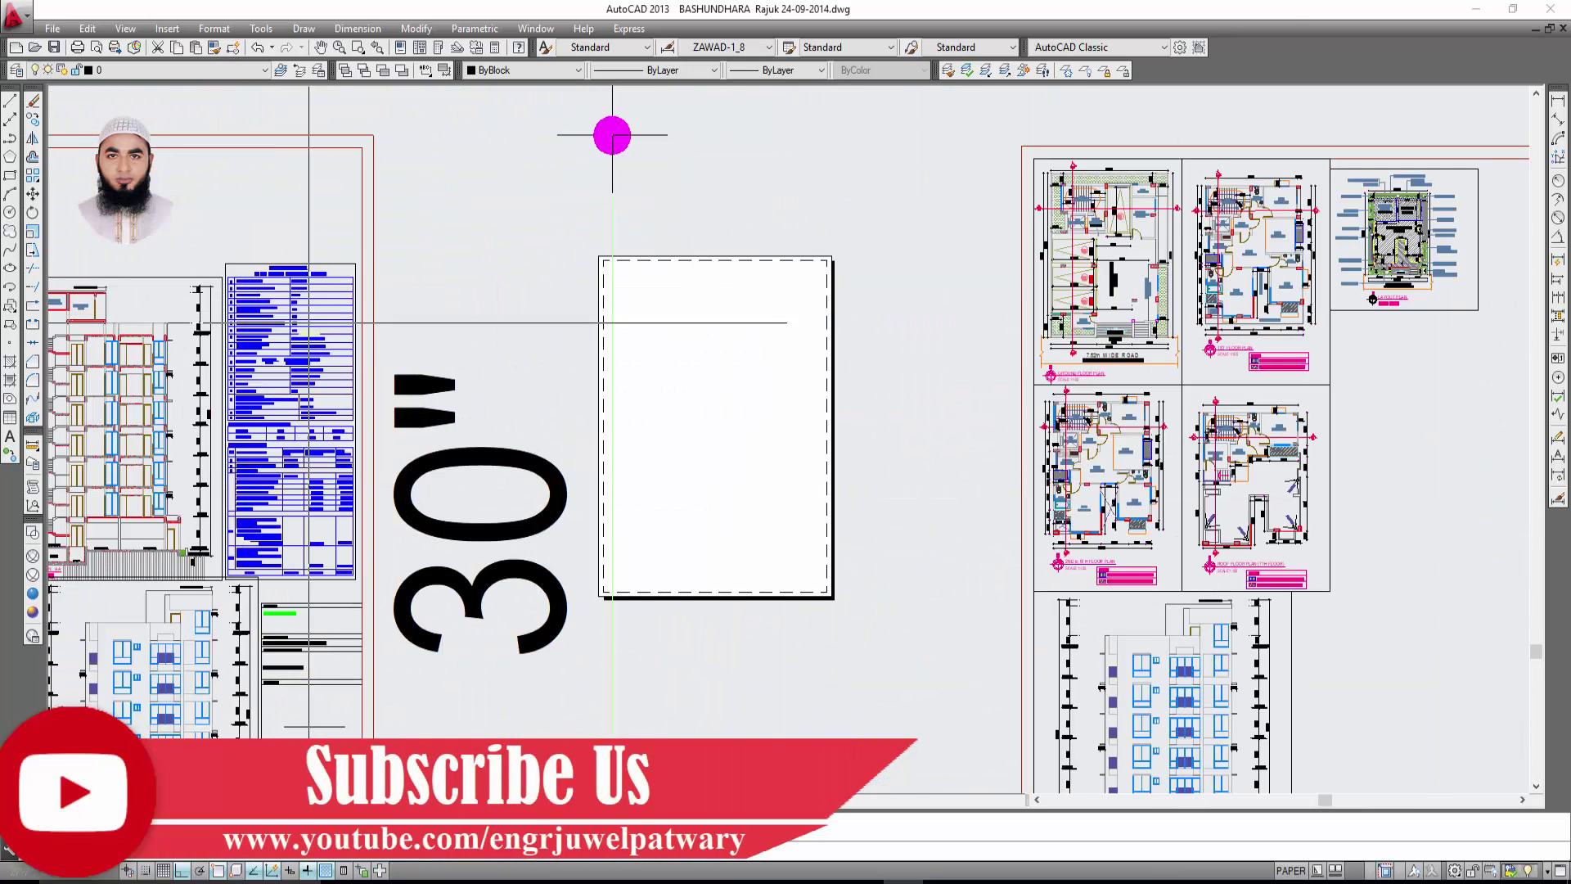
{"action": "scroll", "coordinate": [253, 238], "scroll_direction": "up", "scroll_amount": 5}
{"action": "scroll", "coordinate": [281, 224], "scroll_direction": "down", "scroll_amount": 5}
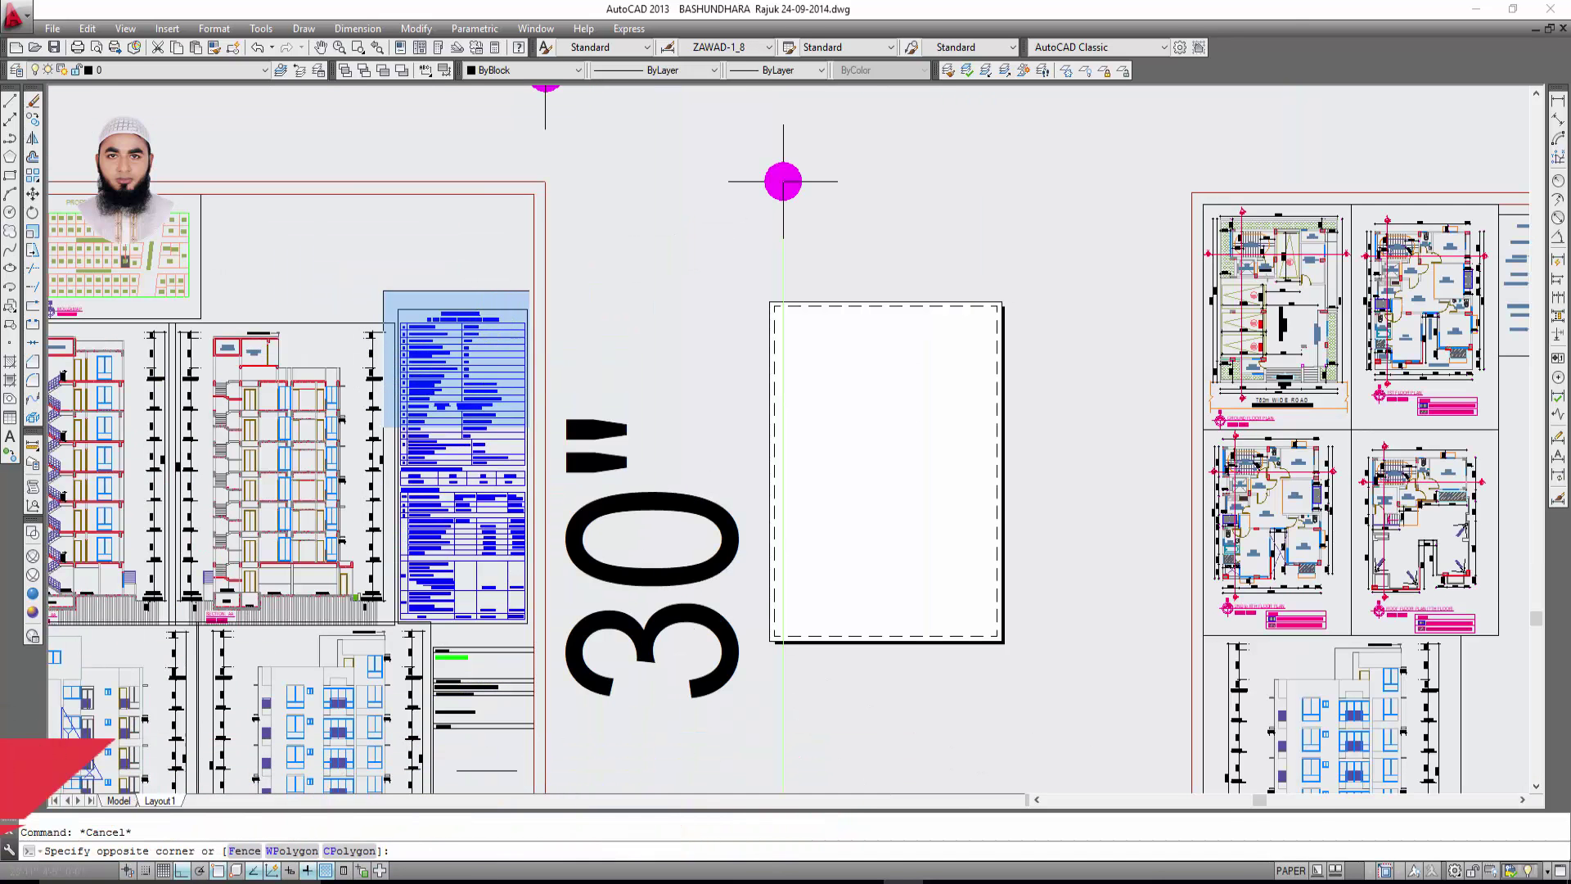
{"action": "left_click", "coordinate": [385, 293]}
{"action": "left_click", "coordinate": [589, 638]}
{"action": "key", "text": "Escape"}
{"action": "scroll", "coordinate": [623, 366], "scroll_direction": "down", "scroll_amount": 4}
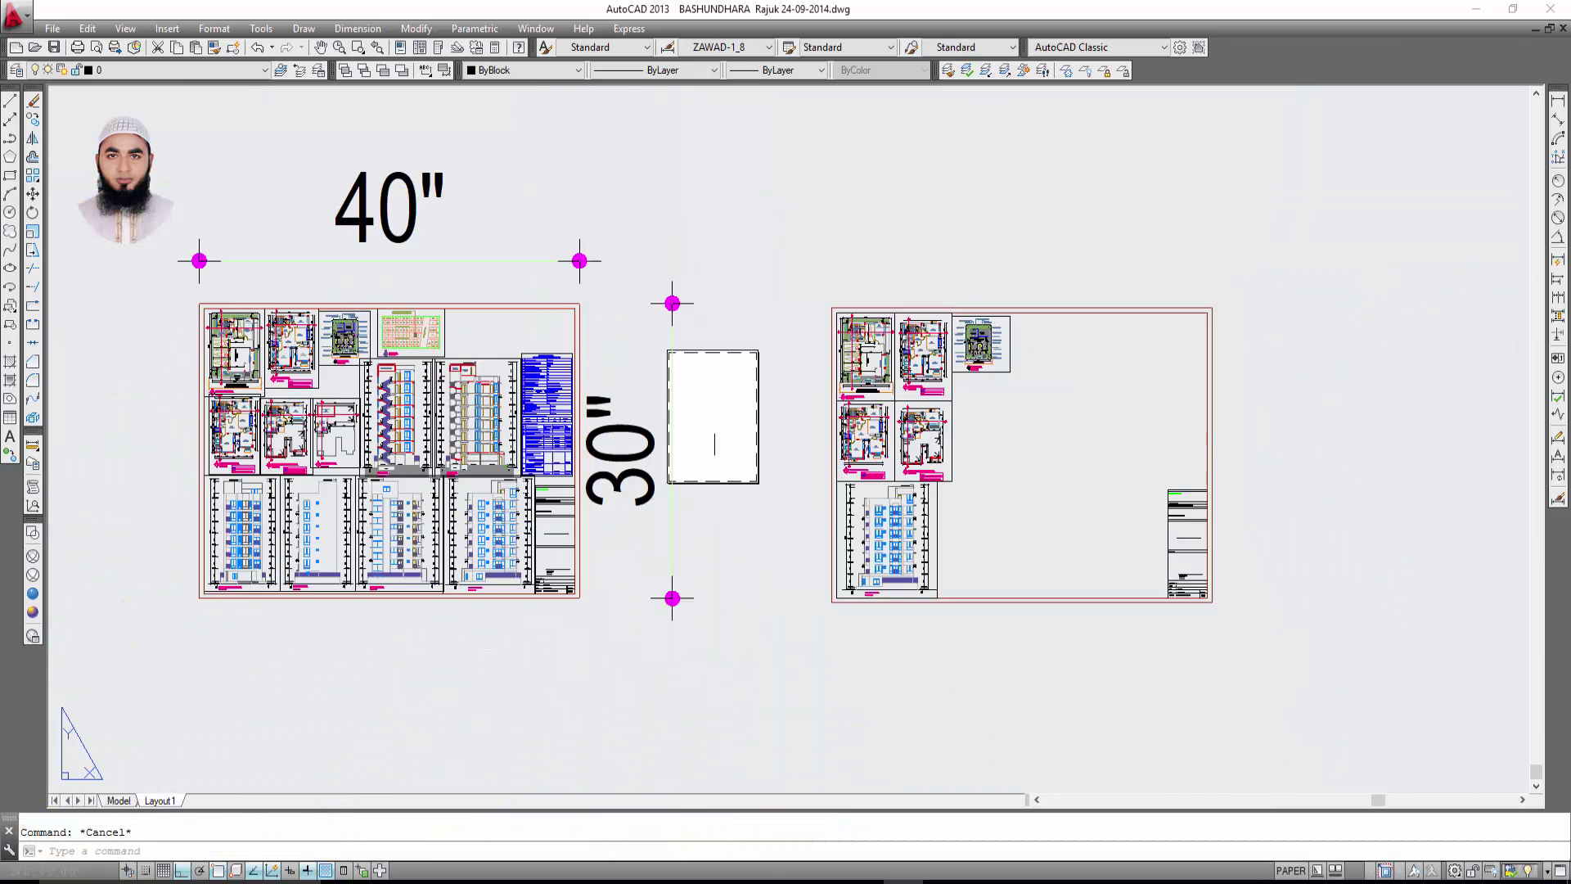
{"action": "middle_click_drag", "start_coordinate": [696, 412], "coordinate": [496, 396]}
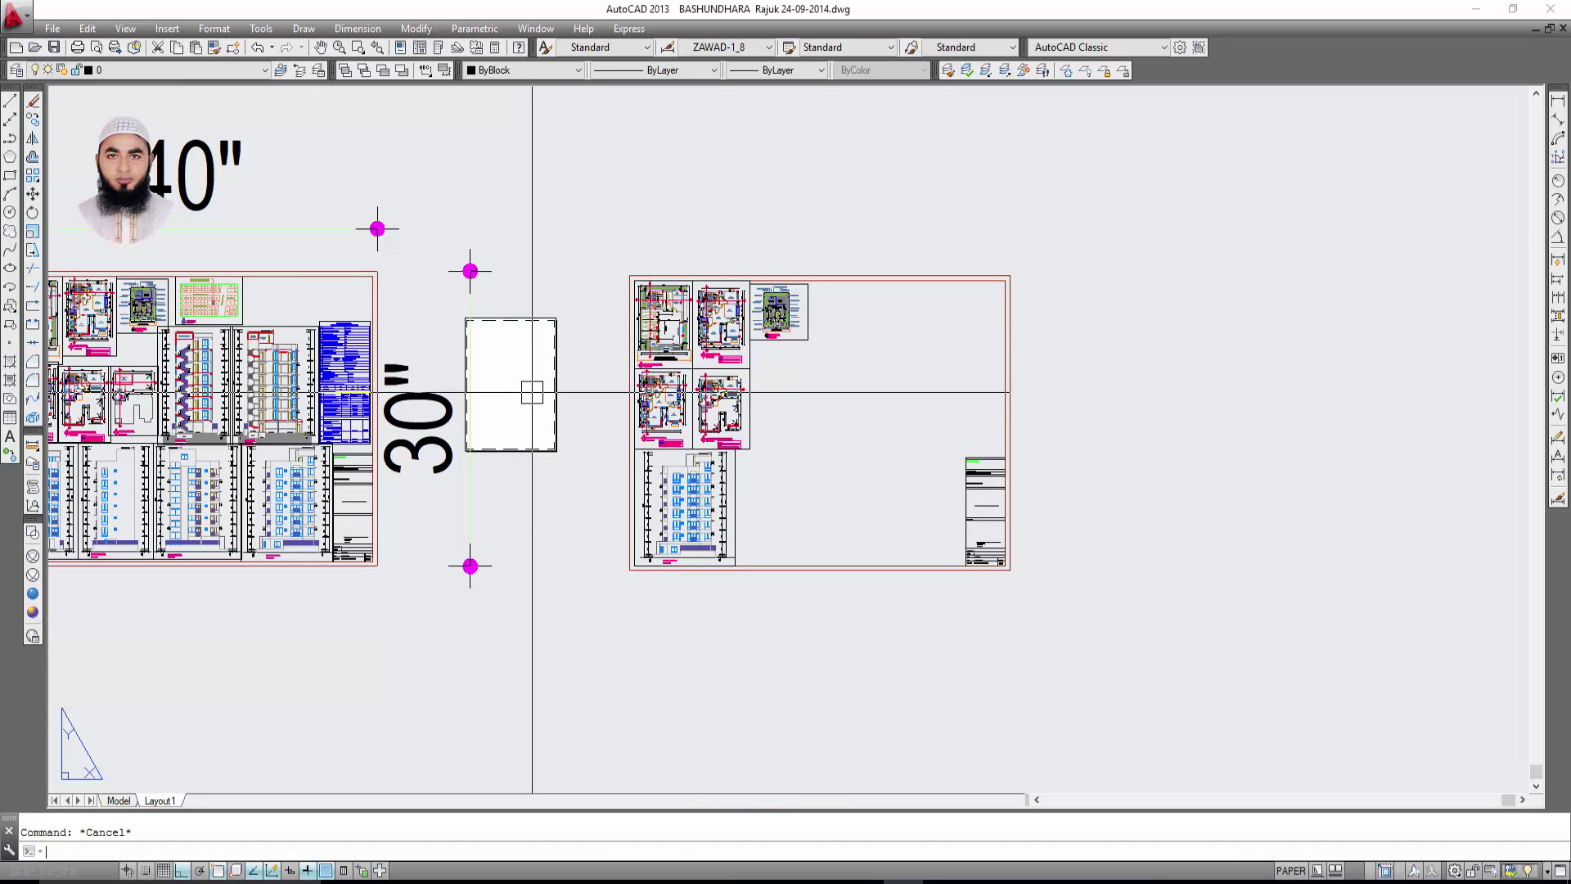
{"action": "scroll", "coordinate": [531, 392], "scroll_direction": "down", "scroll_amount": 4}
{"action": "scroll", "coordinate": [574, 424], "scroll_direction": "up", "scroll_amount": 2}
{"action": "middle_click_drag", "start_coordinate": [827, 526], "coordinate": [950, 501]}
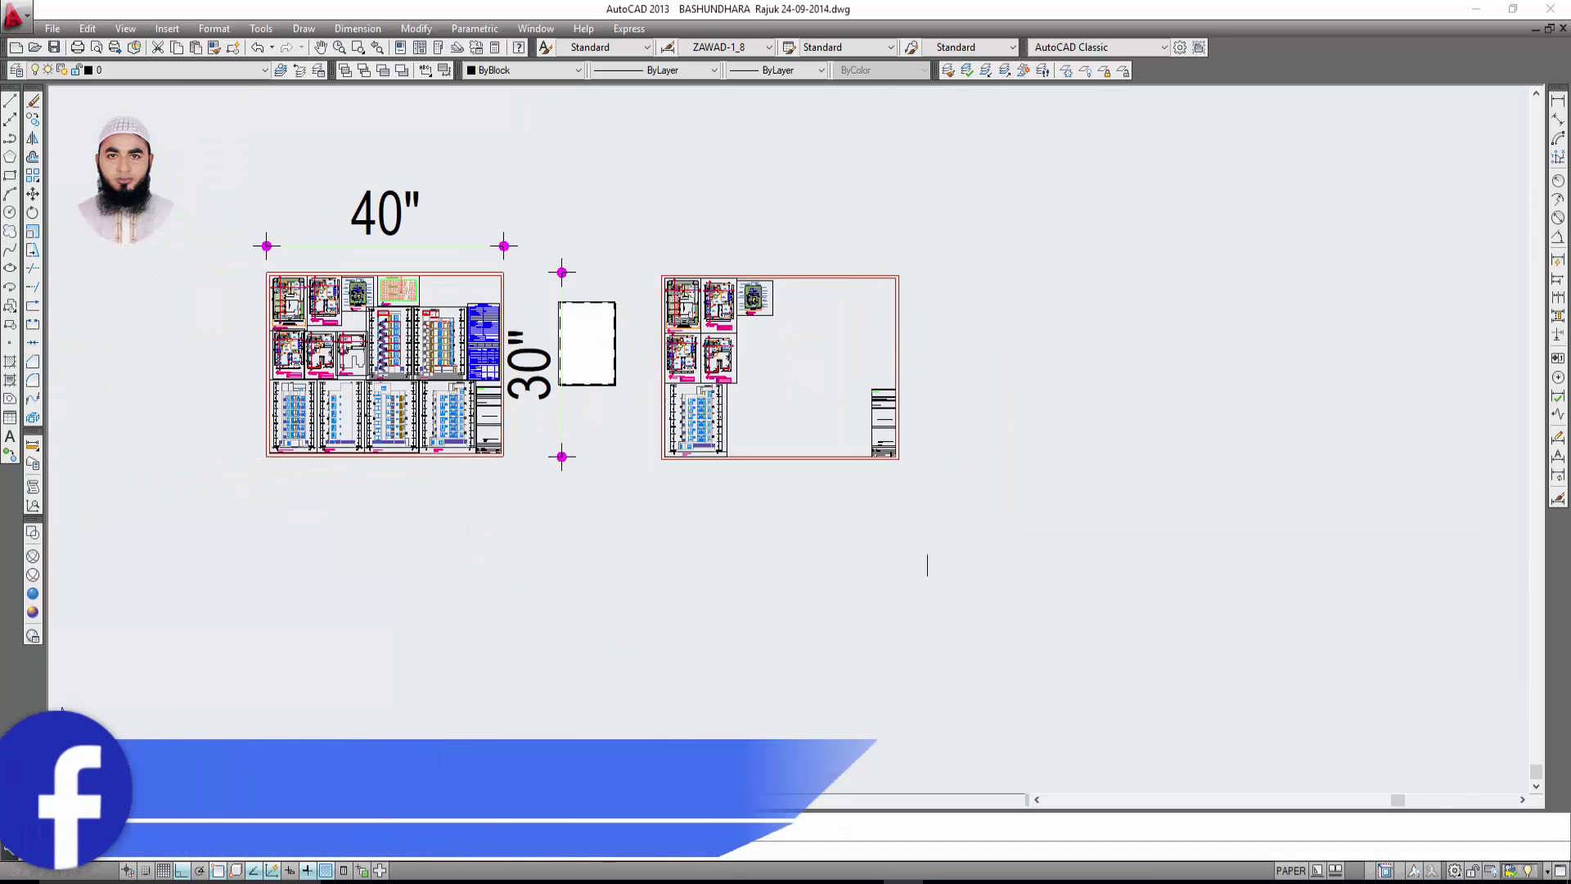